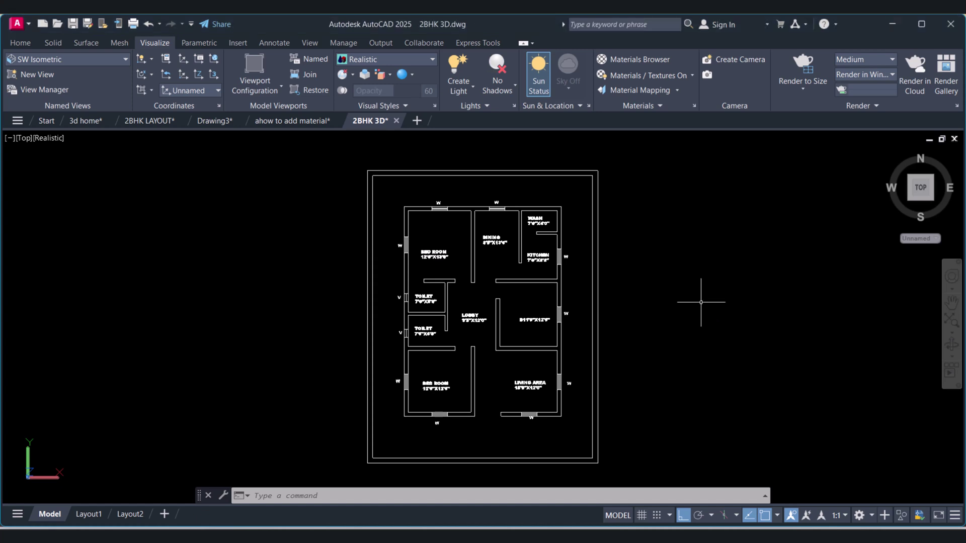
Examine the 2BHK floor plan's room layout, window positions and plot boundary
scroll(725, 297, "down", 3)
scroll(567, 297, "up", 4)
scroll(475, 283, "up", 2)
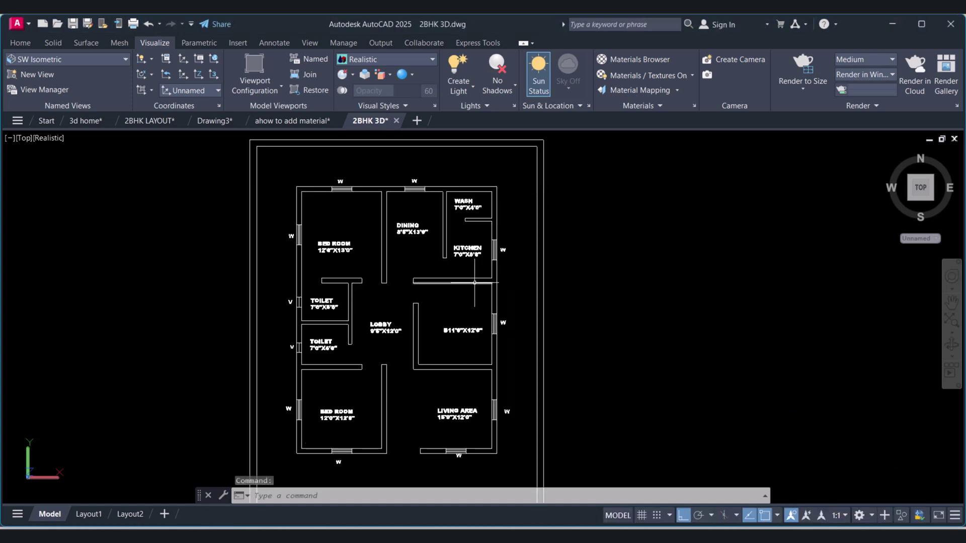
scroll(474, 283, "up", 2)
scroll(448, 272, "down", 2)
middle_click_drag(455, 266, 443, 260)
scroll(396, 248, "down", 2)
scroll(443, 260, "up", 2)
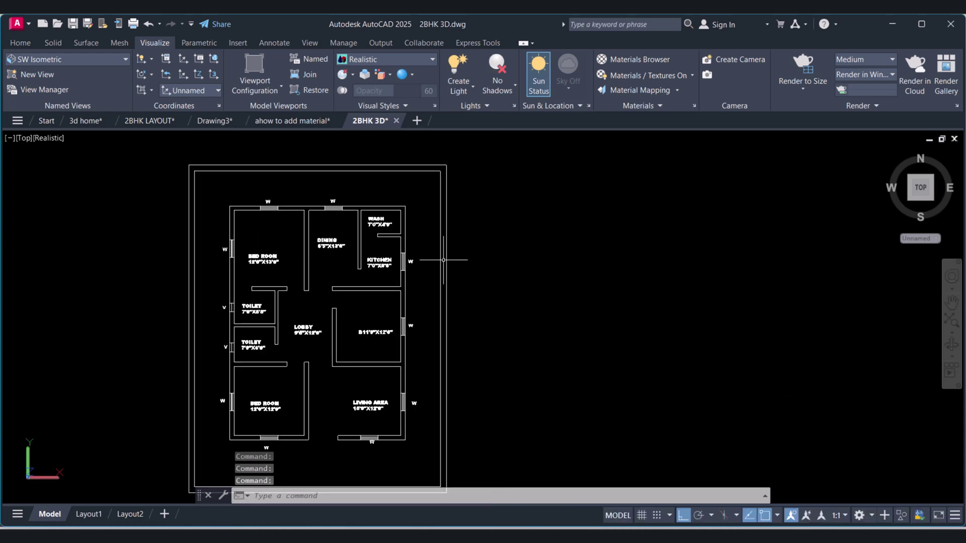
Copy the complete floor plan, including its double plot boundary and labels, into the empty space beside the original
scroll(443, 260, "down", 2)
middle_click_drag(493, 297, 483, 285)
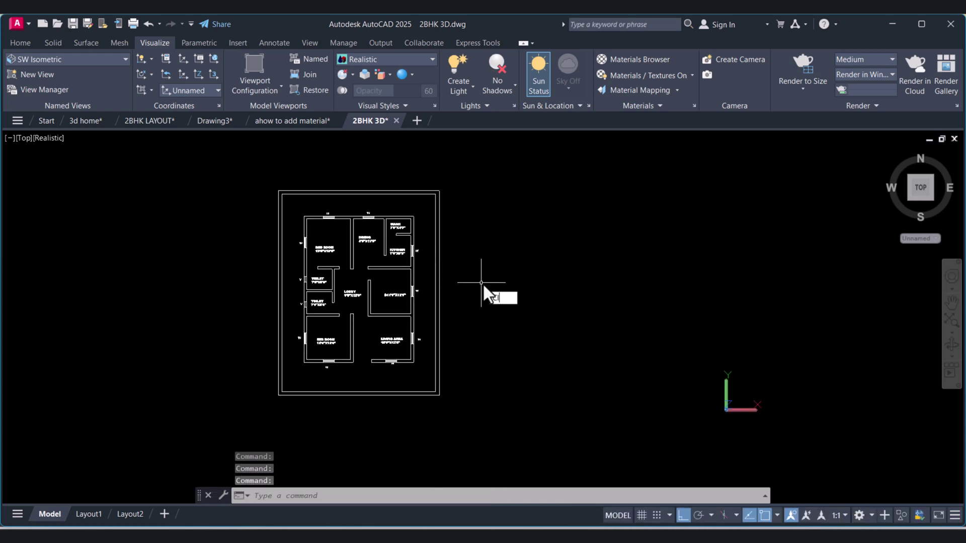
type("co")
key("Return")
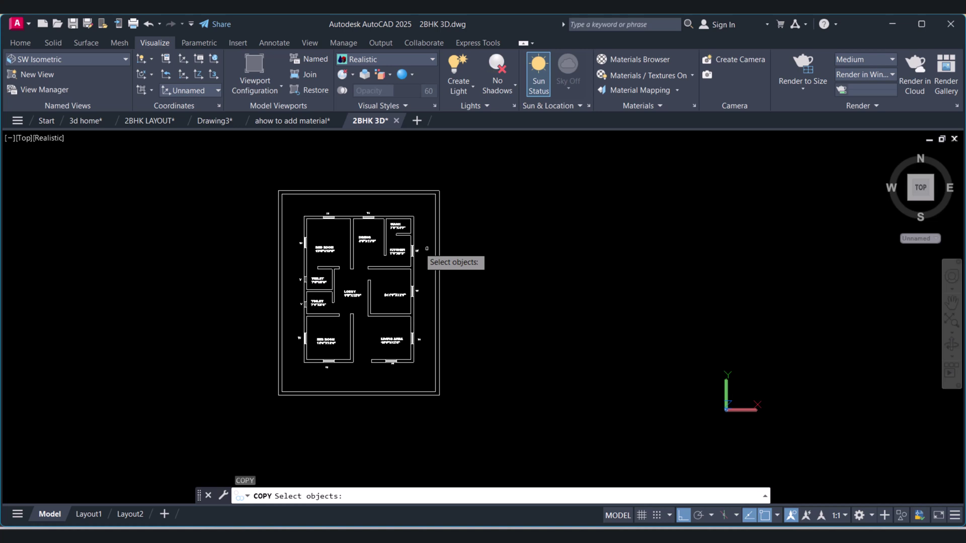
left_click(249, 166)
left_click(508, 433)
key("Return")
left_click(477, 421)
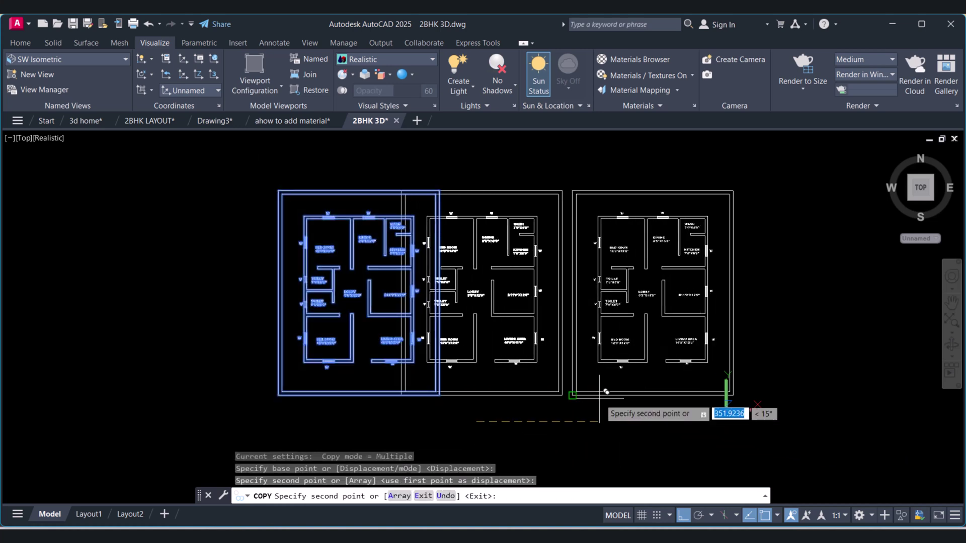
key("Escape")
In the copied plan, erase the window symbol and W label on the upper wall of the 12'0"X13'0" bedroom
scroll(669, 341, "up", 6)
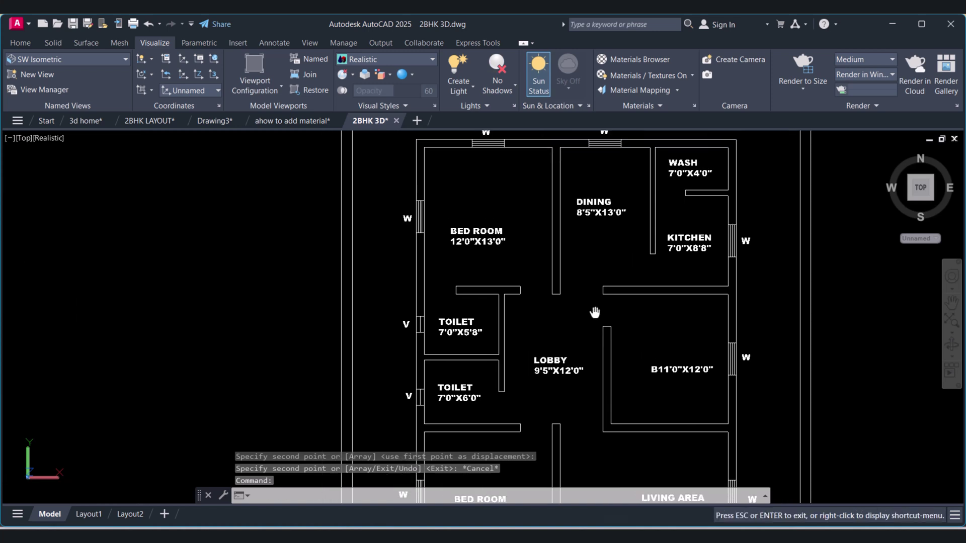
scroll(548, 260, "down", 3)
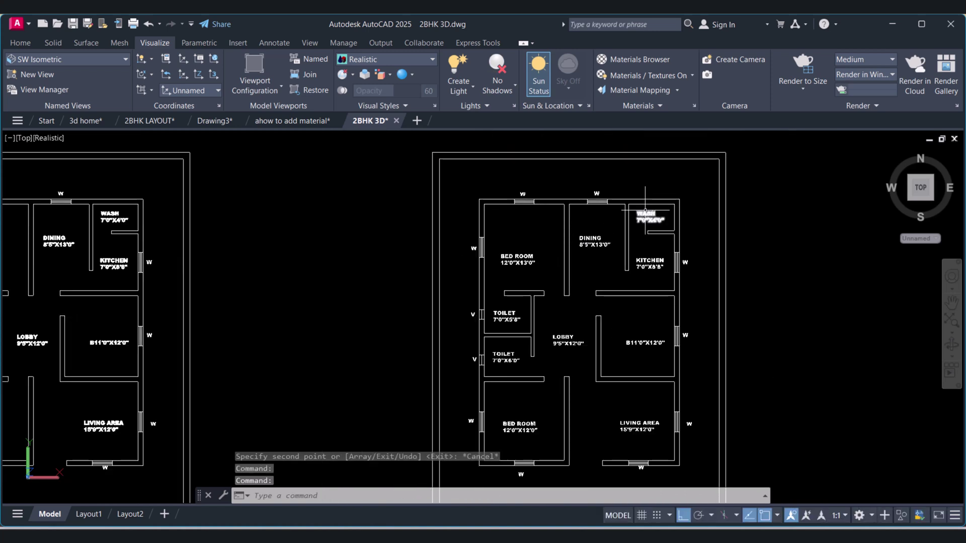
middle_click_drag(613, 427, 605, 415)
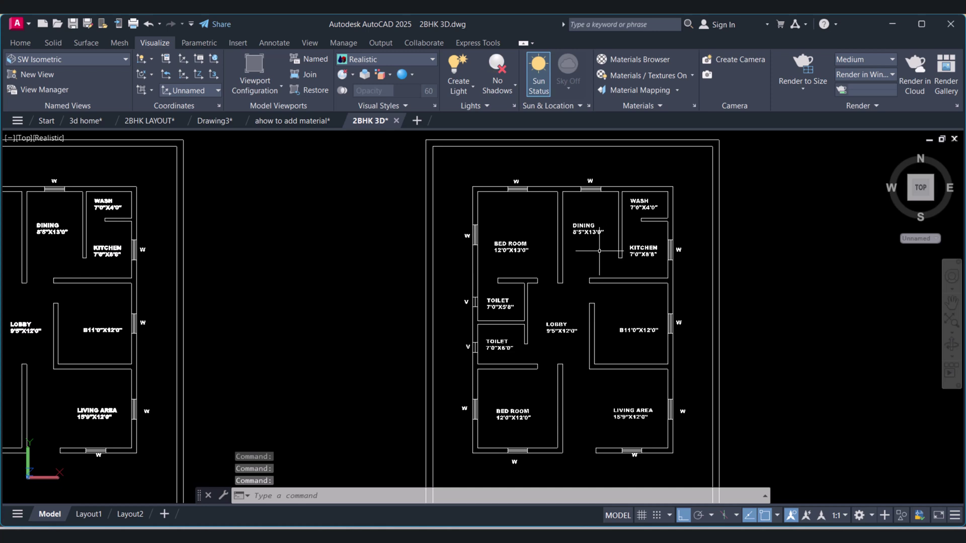
scroll(518, 209, "up", 6)
key("Escape")
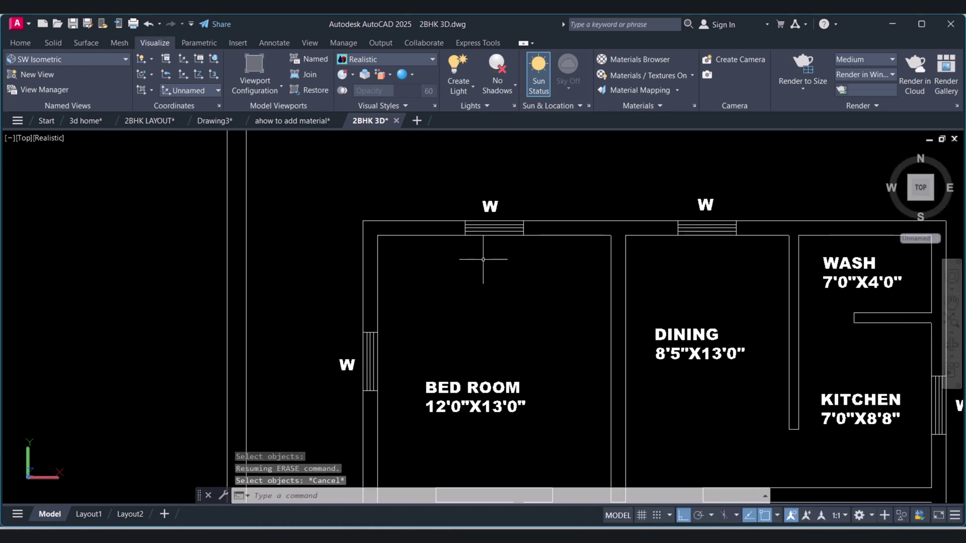
key("space")
left_click(453, 184)
left_click(548, 281)
key("Return")
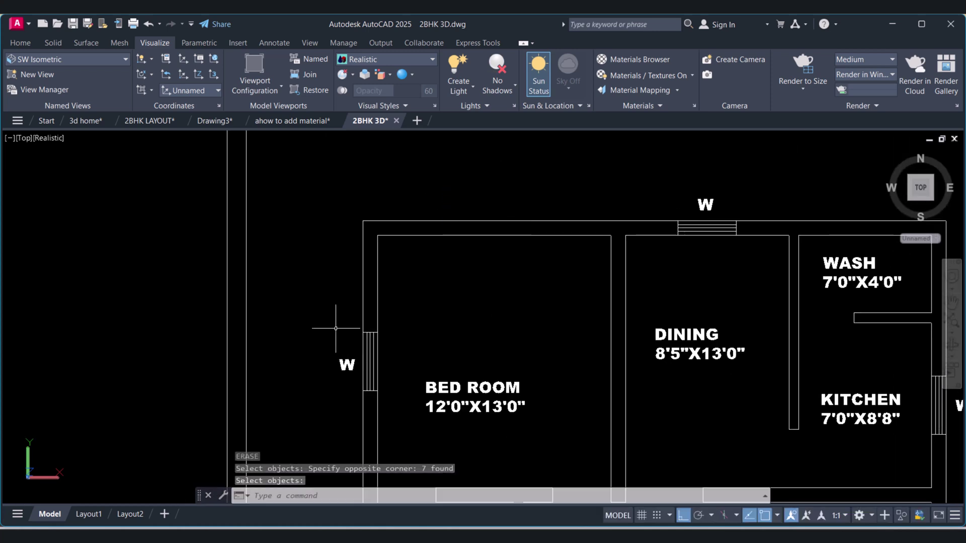
Erase the window symbol and W label on the outer side wall of the copied plan's 12'0"X13'0" bedroom
left_click(312, 310)
key("Escape")
key("Escape")
scroll(438, 307, "down", 5)
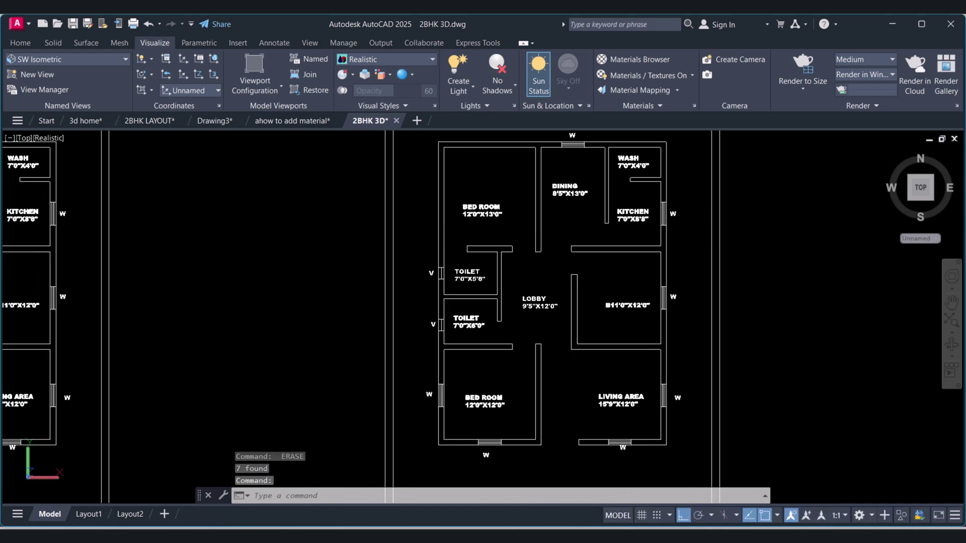
Erase the ventilator symbols and V labels on the outer walls of both toilets in the copied plan
scroll(429, 228, "up", 5)
key("space")
left_click(399, 180)
left_click(457, 274)
key("Return")
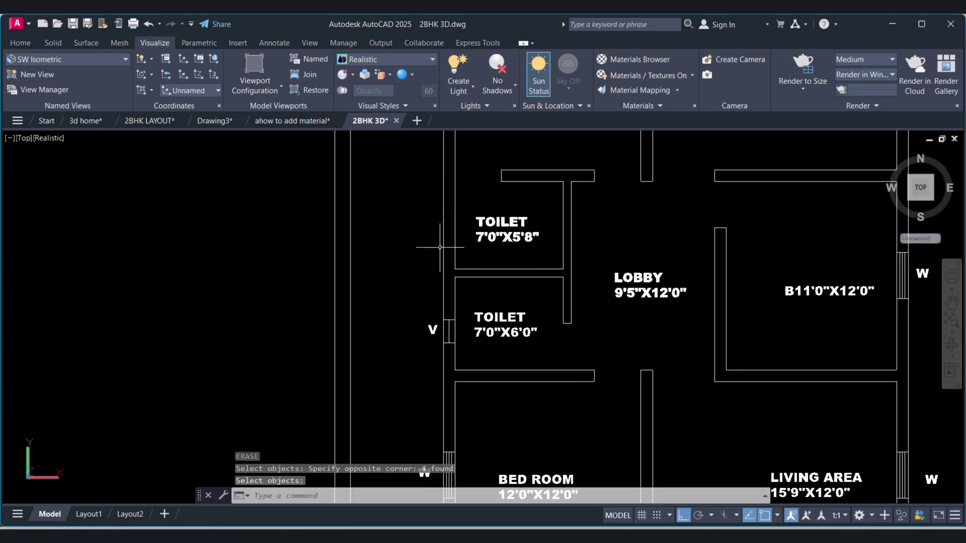
left_click(418, 303)
left_click(460, 352)
key("Return")
scroll(503, 322, "down", 3)
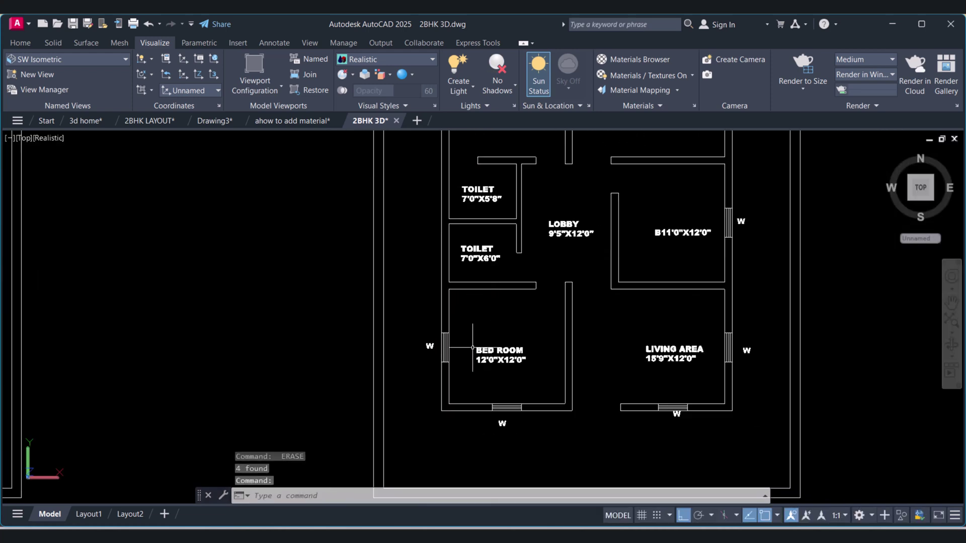
Erase both window symbols and their W labels from the 12'0"X12'0" bedroom in the copied plan
key("space")
left_click(411, 313)
left_click(457, 378)
key("Return")
key("space")
left_click(470, 379)
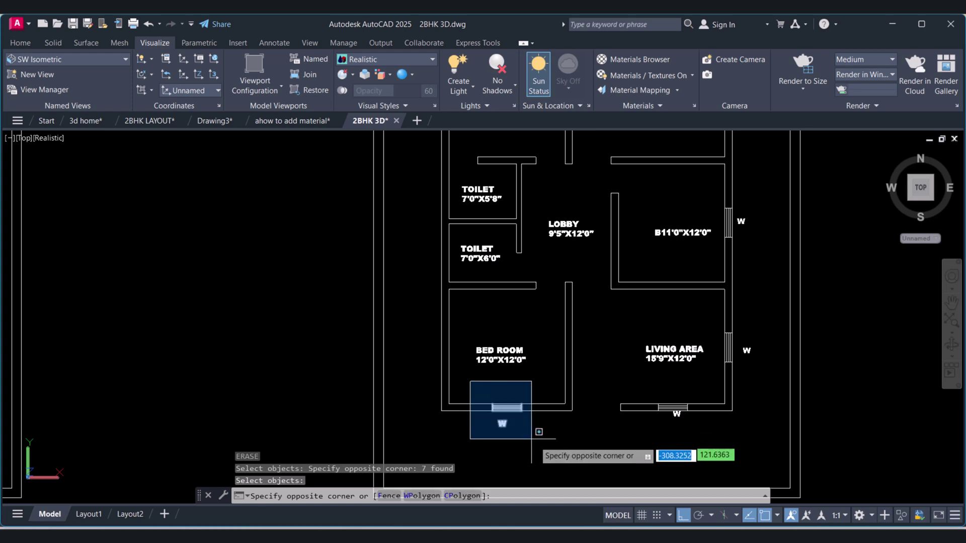
left_click(532, 431)
key("Return")
Erase both window symbols and their W labels from the living area in the copied plan
left_click(649, 398)
left_click(682, 423)
key("Delete")
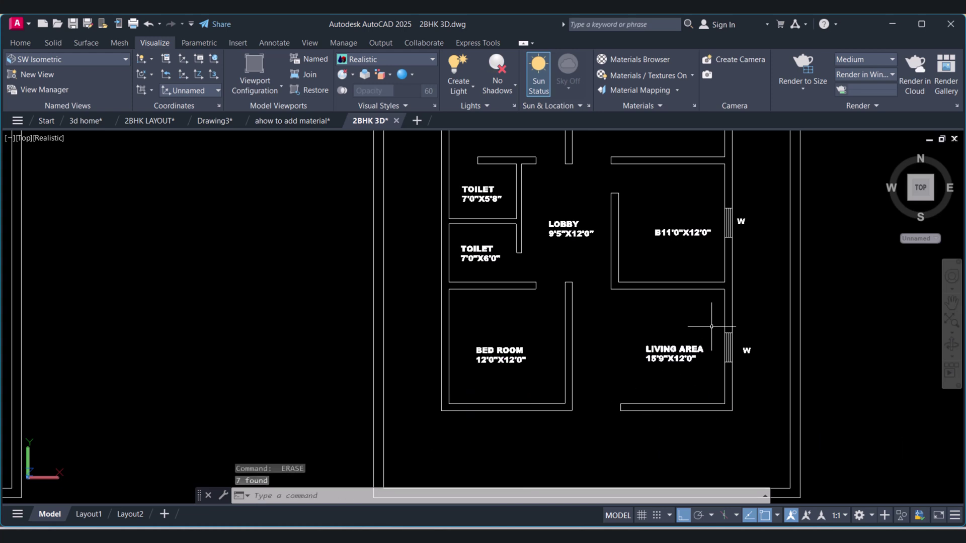
left_click(715, 322)
left_click(748, 366)
key("Delete")
Erase the window symbol and W label from the 11'0"X12'0" room in the copied plan
left_click(712, 207)
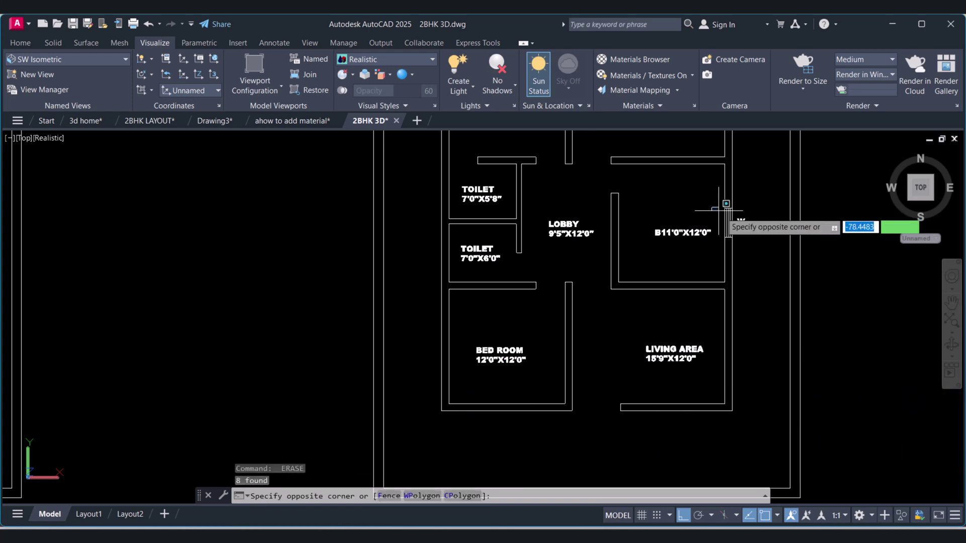
left_click(765, 258)
key("Delete")
Erase the dining and kitchen window symbols with their W labels from the copied plan
middle_click_drag(641, 148, 651, 304)
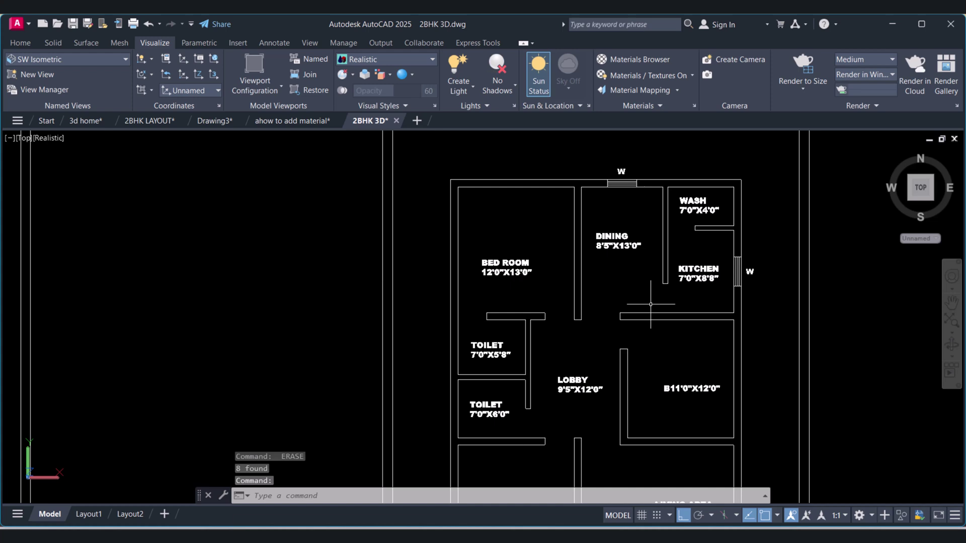
left_click(604, 166)
left_click(647, 199)
key("Delete")
left_click(725, 249)
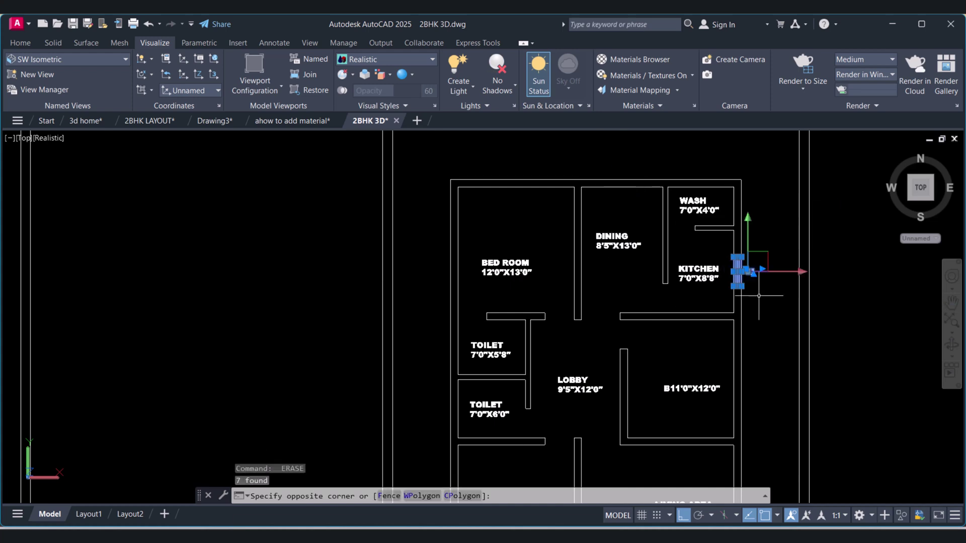
left_click(759, 296)
key("Delete")
scroll(660, 287, "down", 3)
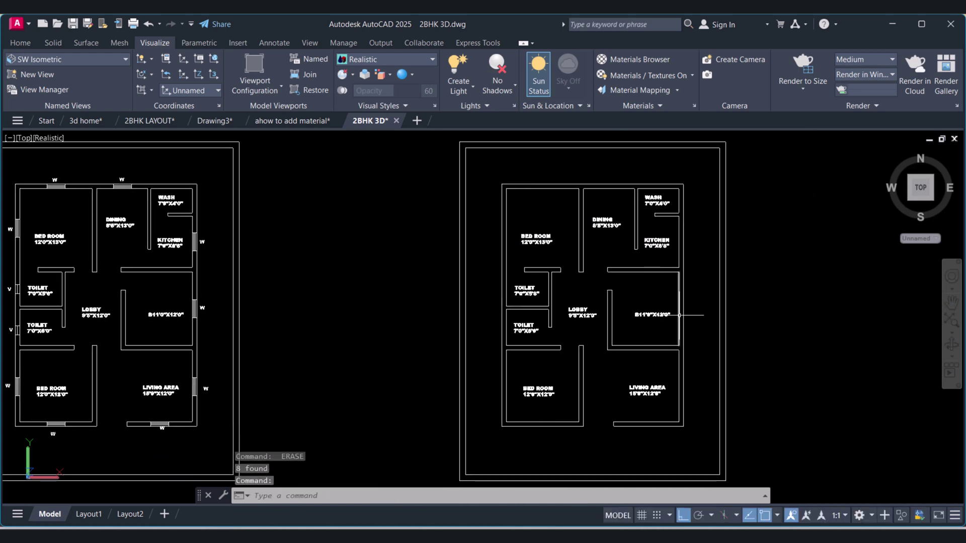
scroll(680, 314, "up", 2)
left_click(677, 316)
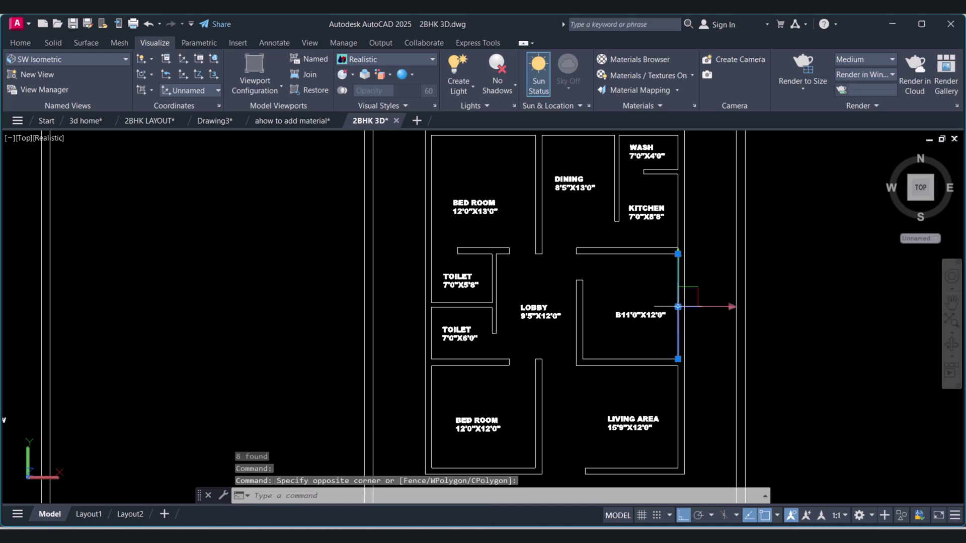
key("Escape")
Convert the copied plan's wall outlines into a region with the Region command, leaving out the plot boundary
scroll(676, 312, "down", 5)
middle_click_drag(627, 309, 575, 297)
scroll(563, 272, "up", 2)
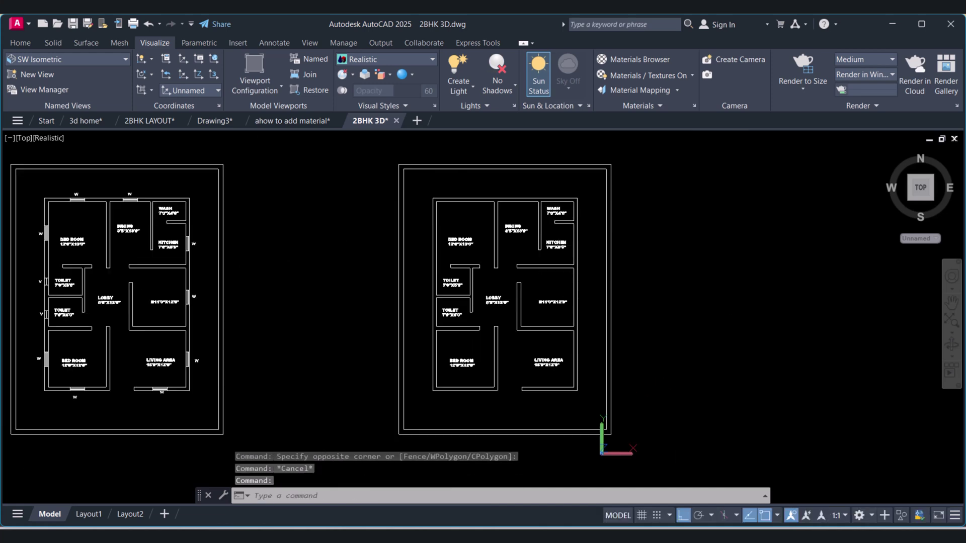
key("Escape")
key("Return")
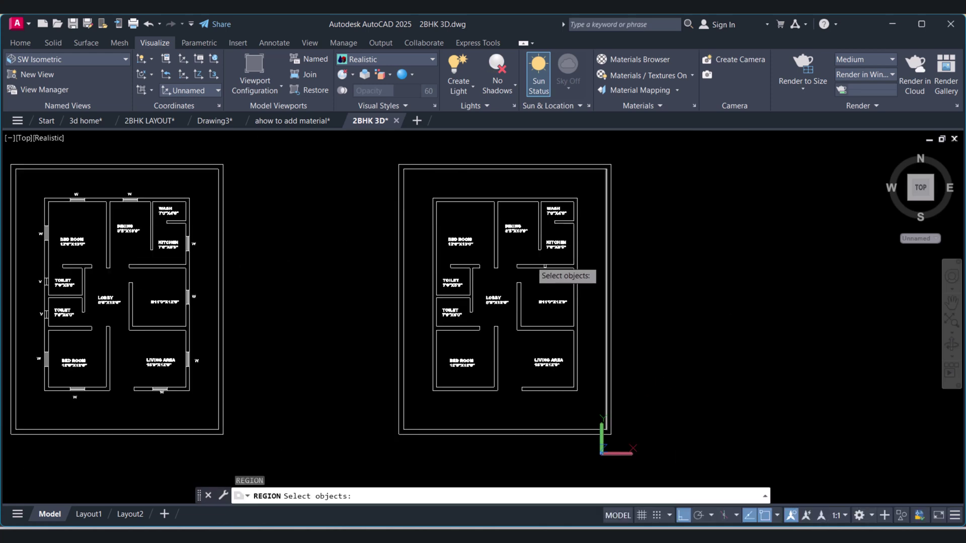
left_click(414, 182)
left_click(588, 394)
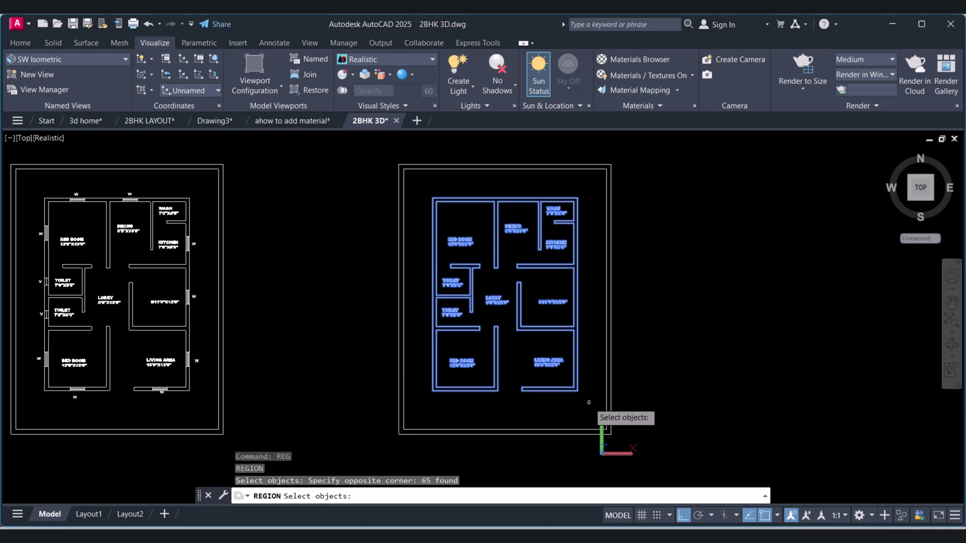
key("Return")
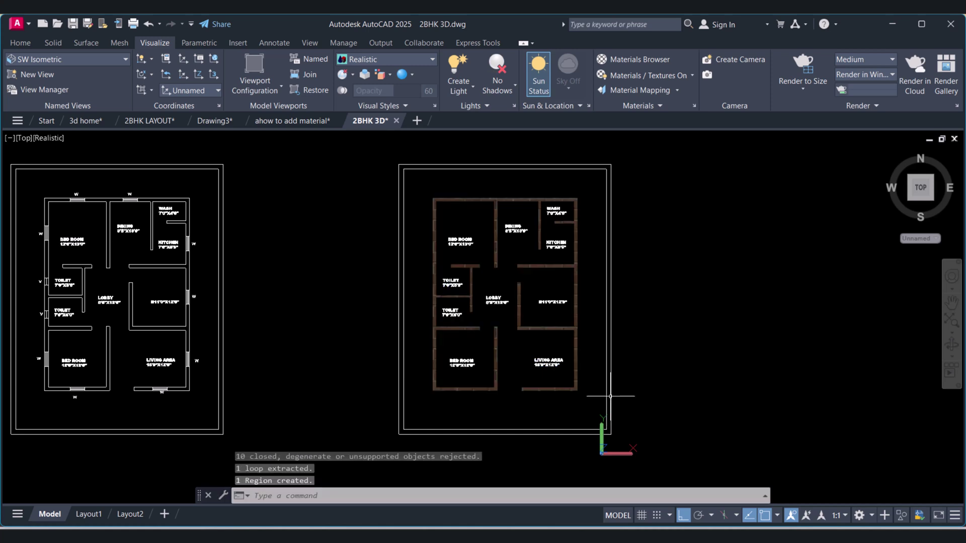
left_click(591, 355)
key("Escape")
key("Escape")
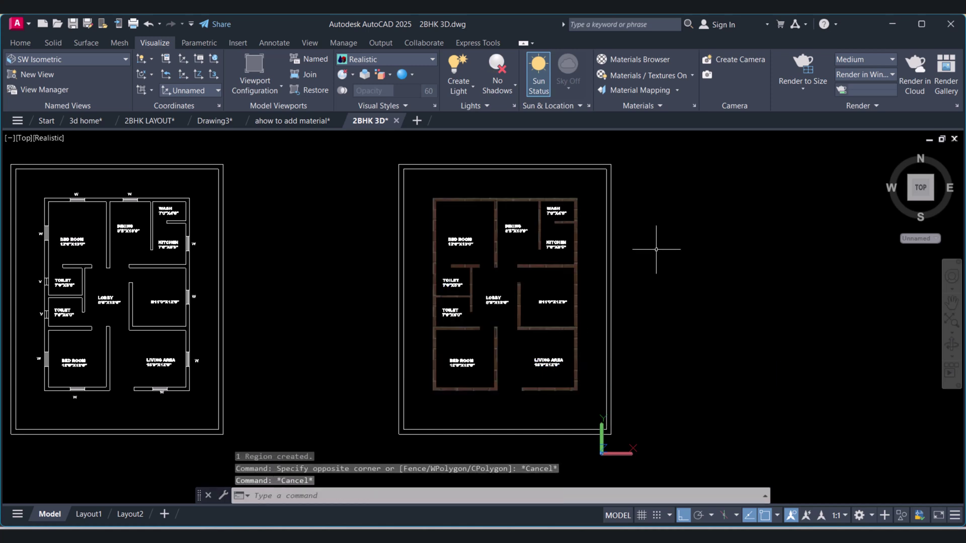
left_click(579, 240)
key("Escape")
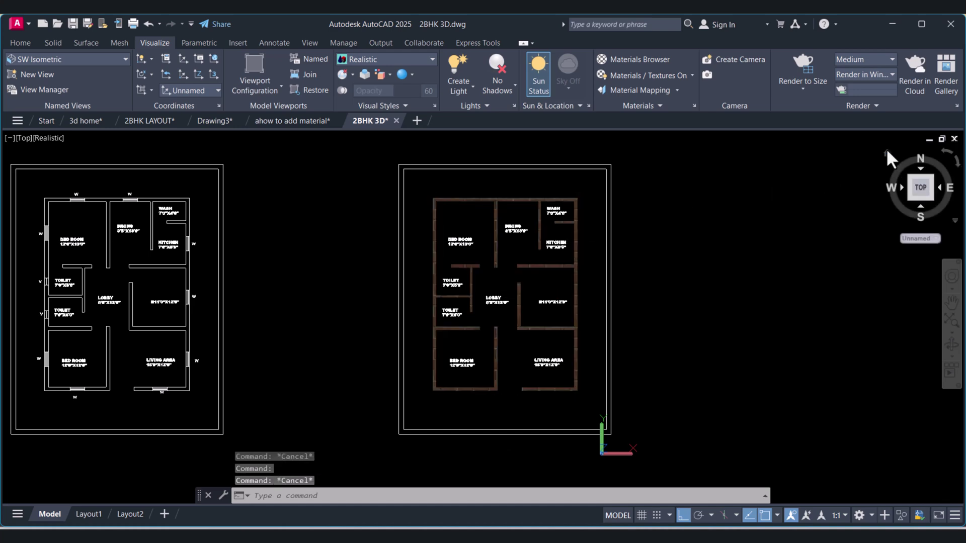
In an isometric view, extrude the copied plan's wall region upward to a height of 144
left_click(887, 153)
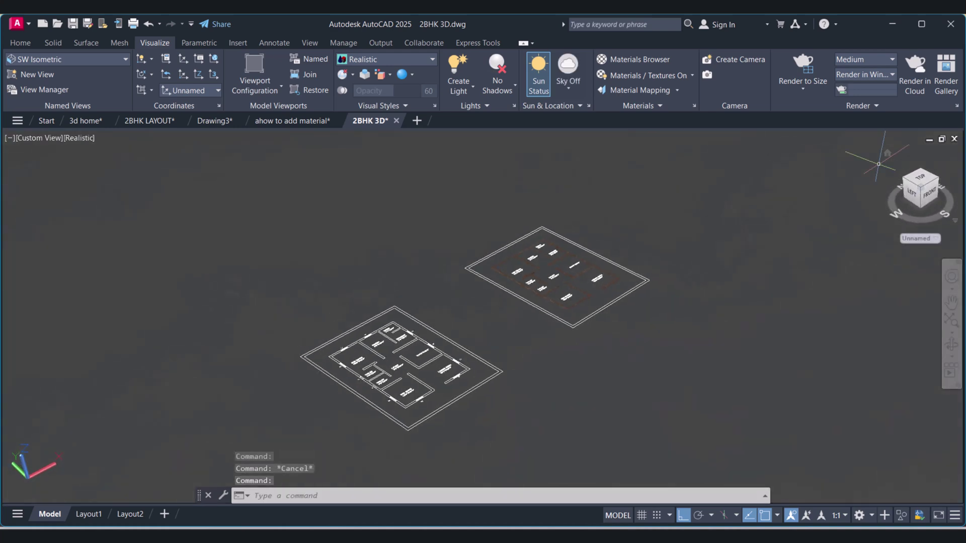
middle_click_drag(554, 221, 498, 361, "shift")
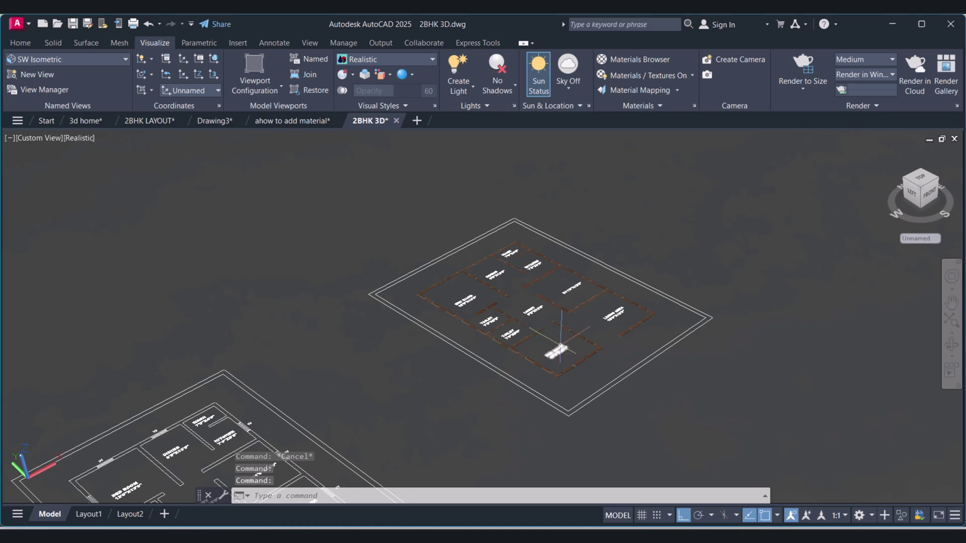
middle_click_drag(560, 347, 556, 388, "shift")
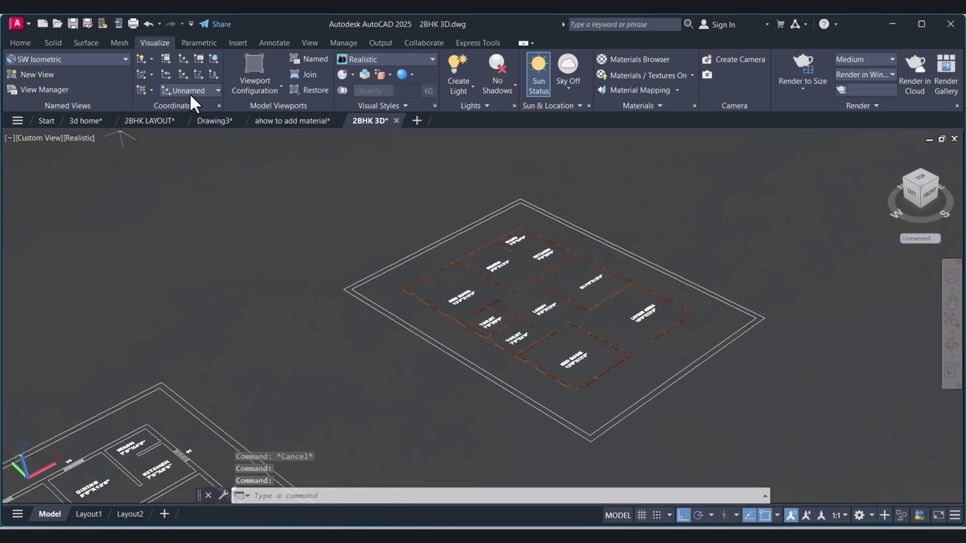
left_click(20, 43)
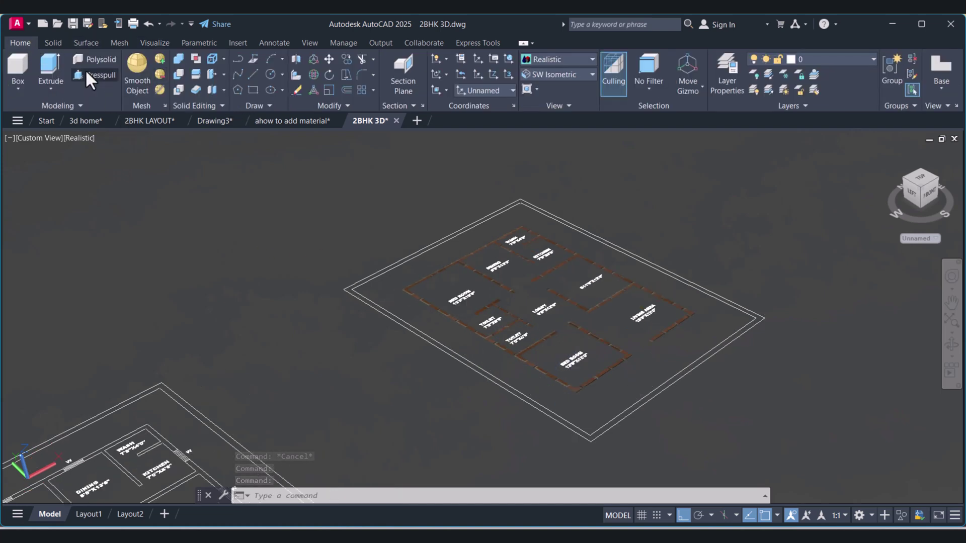
left_click(50, 66)
left_click(597, 395)
right_click(596, 396)
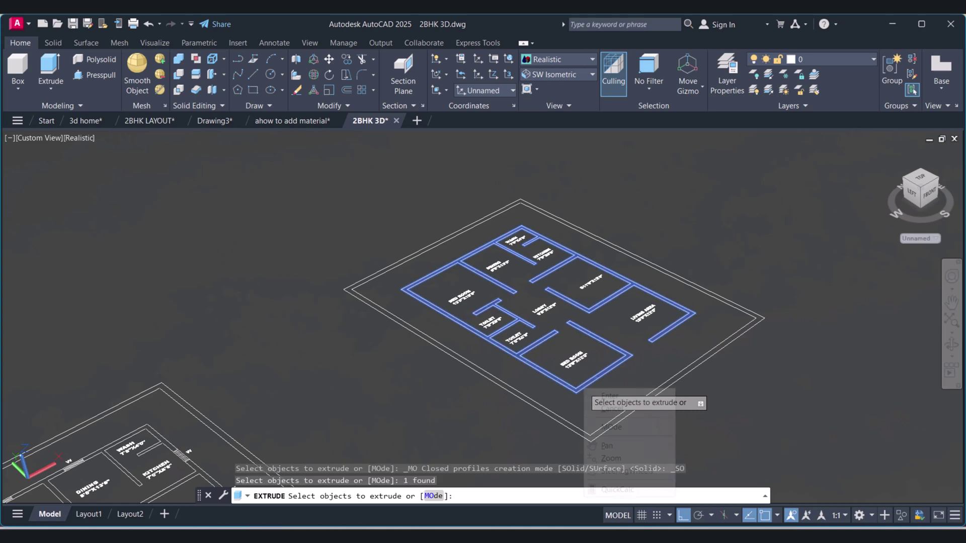
left_click(609, 396)
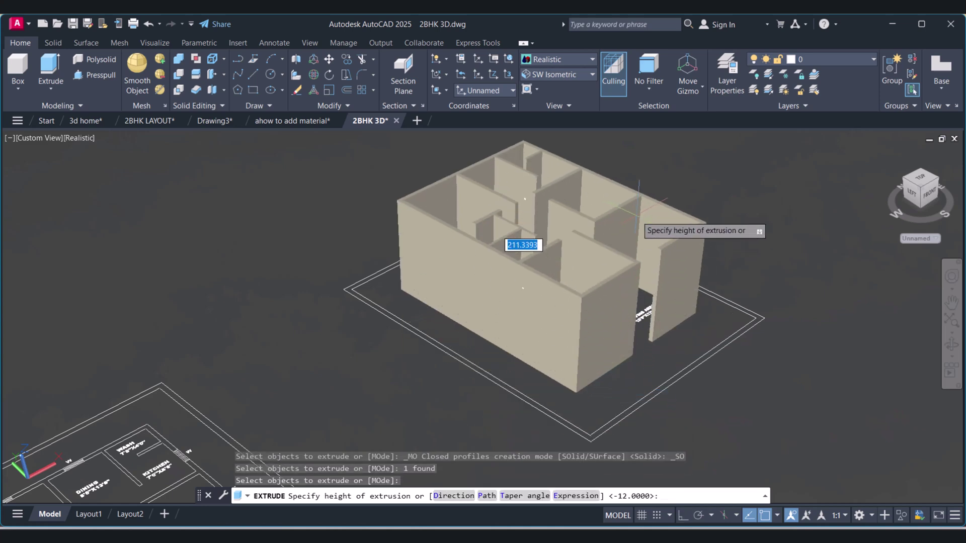
key("Return")
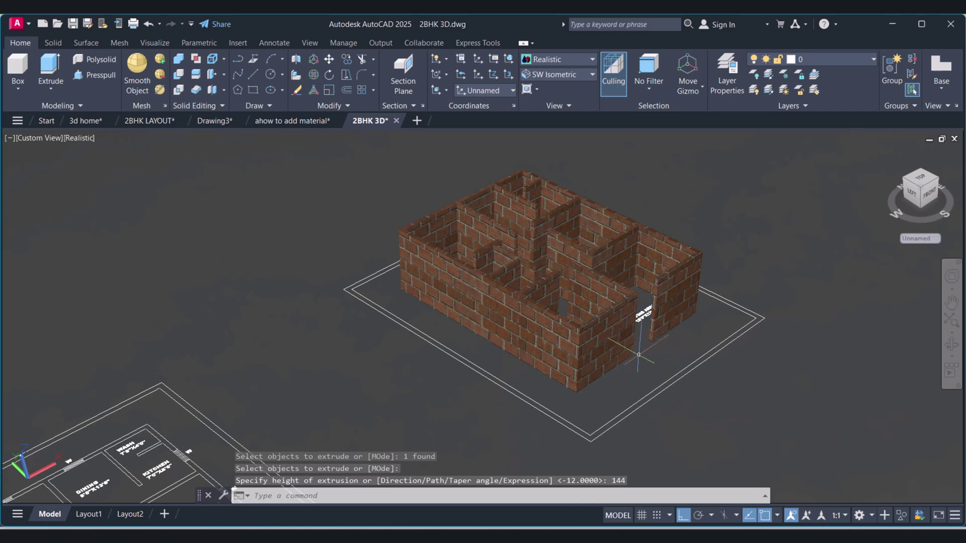
Open the properties of the extruded brick wall solid to reach its material setting
middle_click_drag(639, 355, 611, 347)
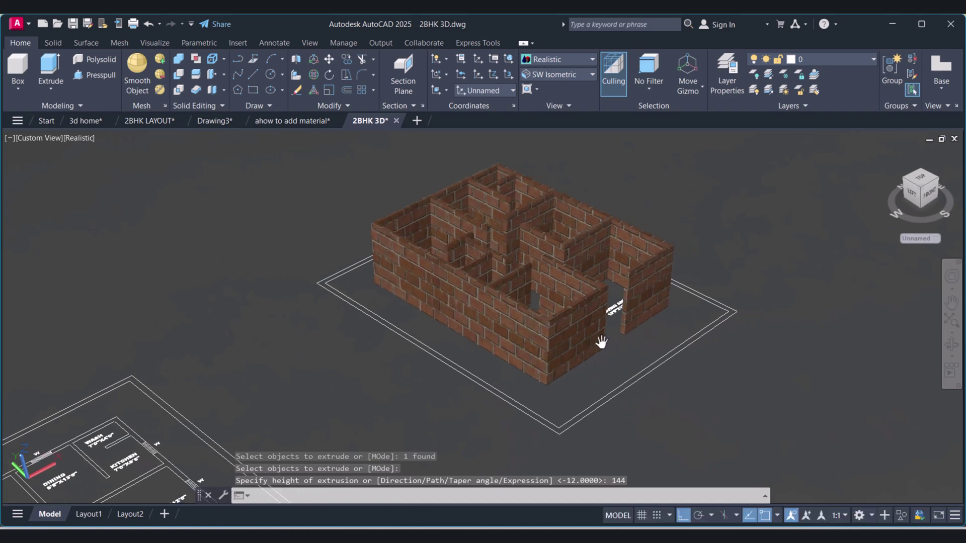
left_click(954, 347)
left_click_drag(609, 330, 524, 317)
scroll(469, 338, "up", 2)
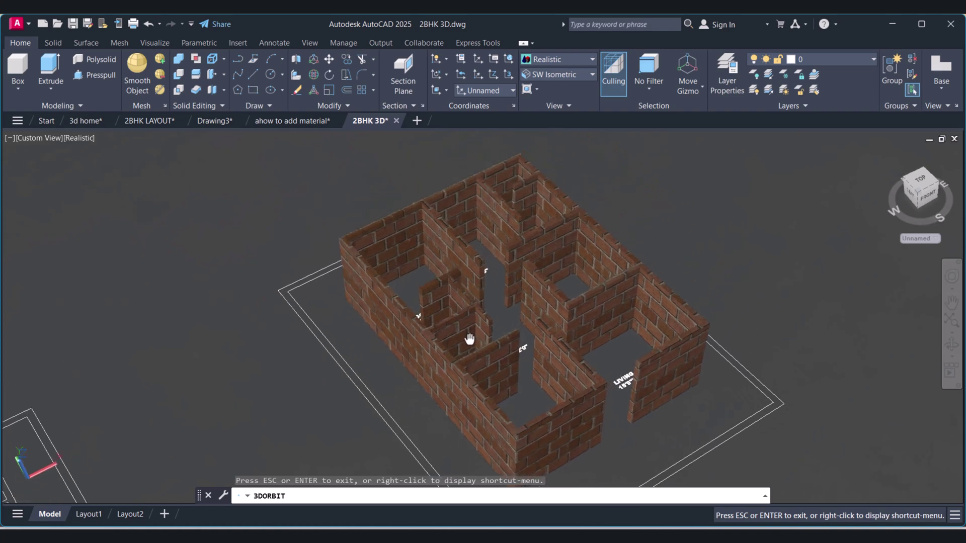
left_click_drag(467, 343, 388, 331)
key("Escape")
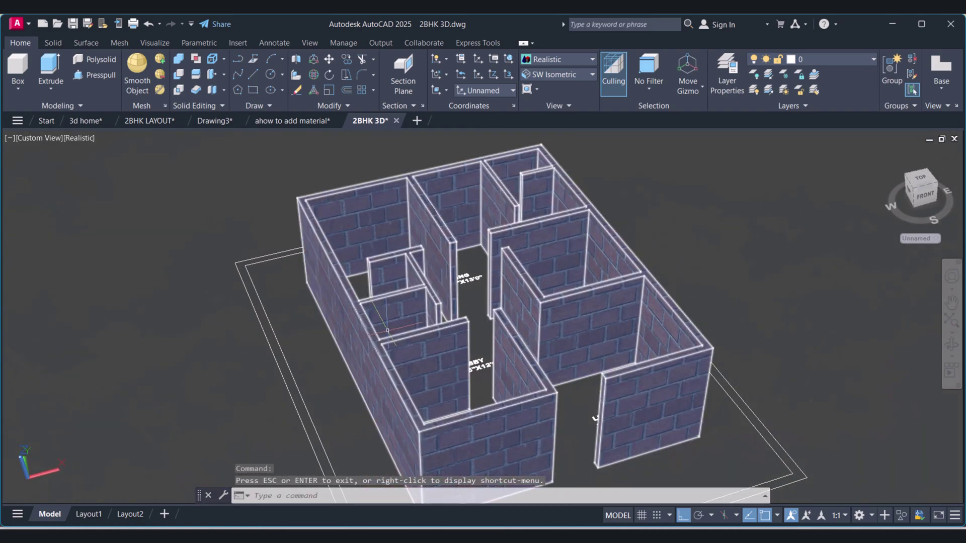
type("ch")
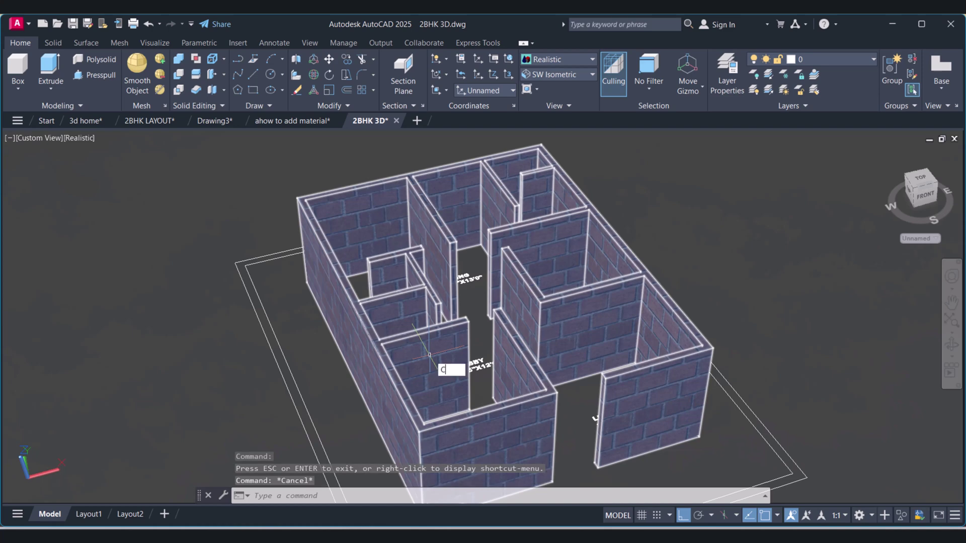
key("Return")
left_click(391, 342)
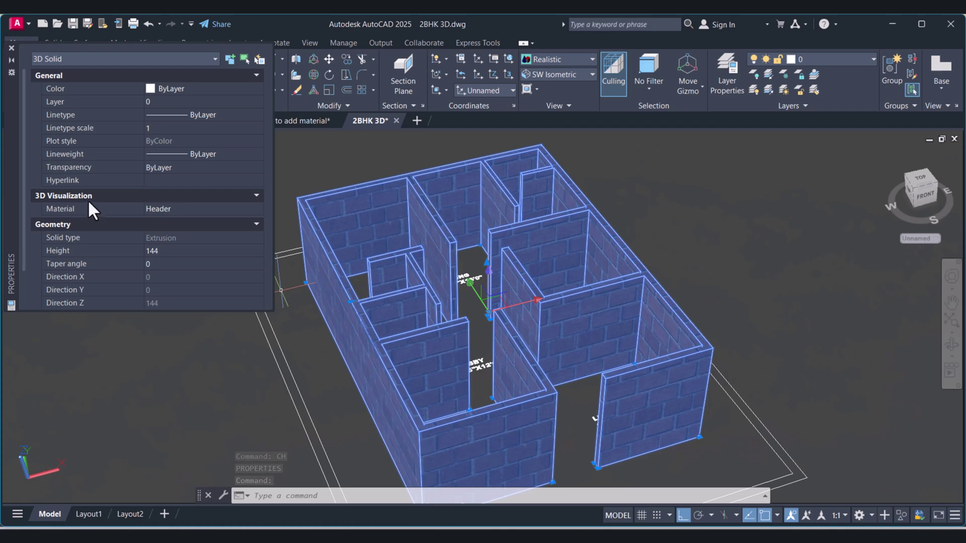
left_click(176, 213)
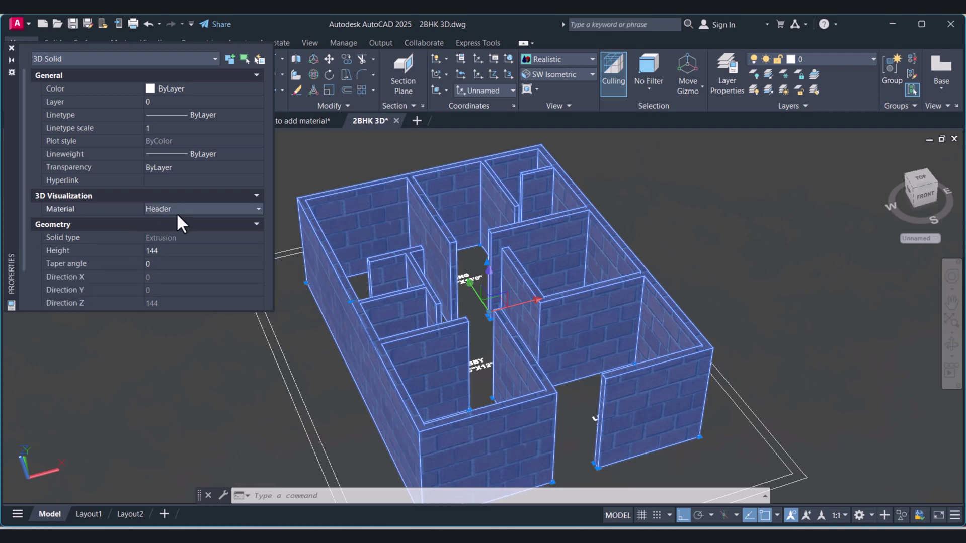
Try the Industrial Floor and Marble - Dark Orange Squares materials on the wall solid
left_click(178, 209)
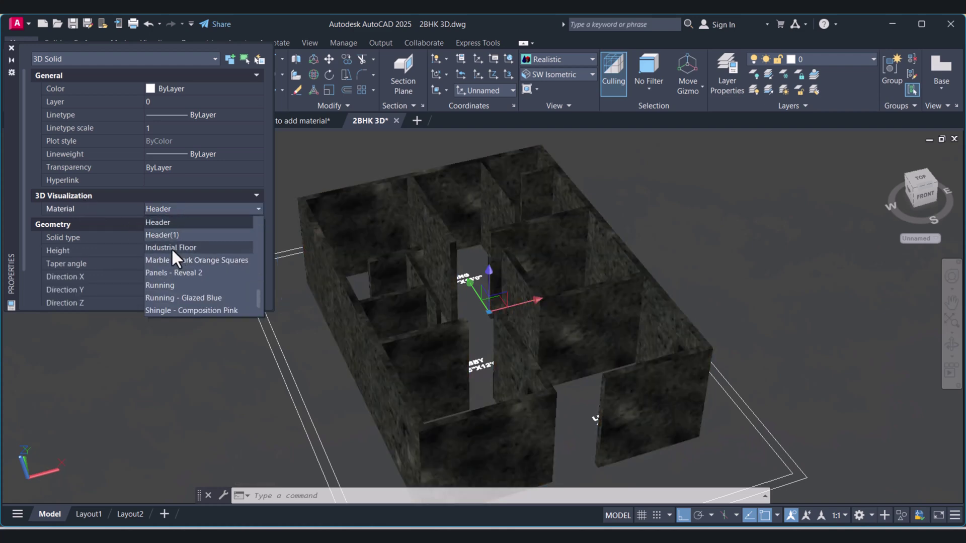
left_click(171, 247)
left_click(187, 210)
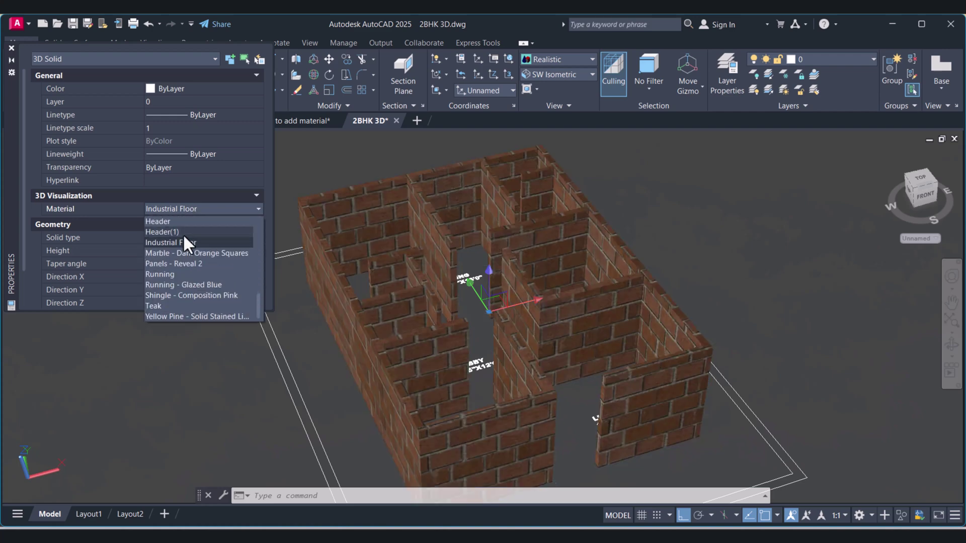
left_click(179, 253)
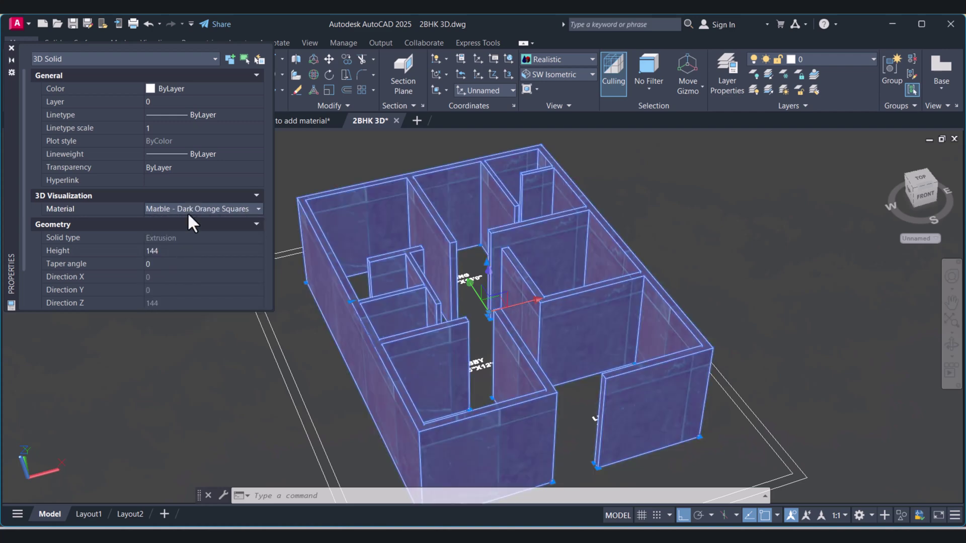
Set the wall solid's material to Running, close the properties and deselect the walls
left_click(188, 212)
left_click(168, 275)
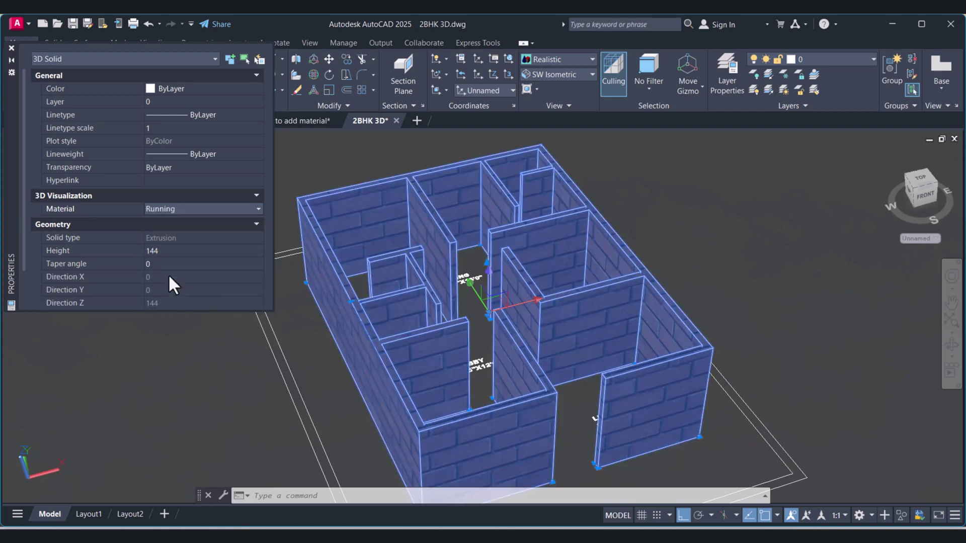
left_click(11, 48)
scroll(456, 331, "down", 3)
key("Escape")
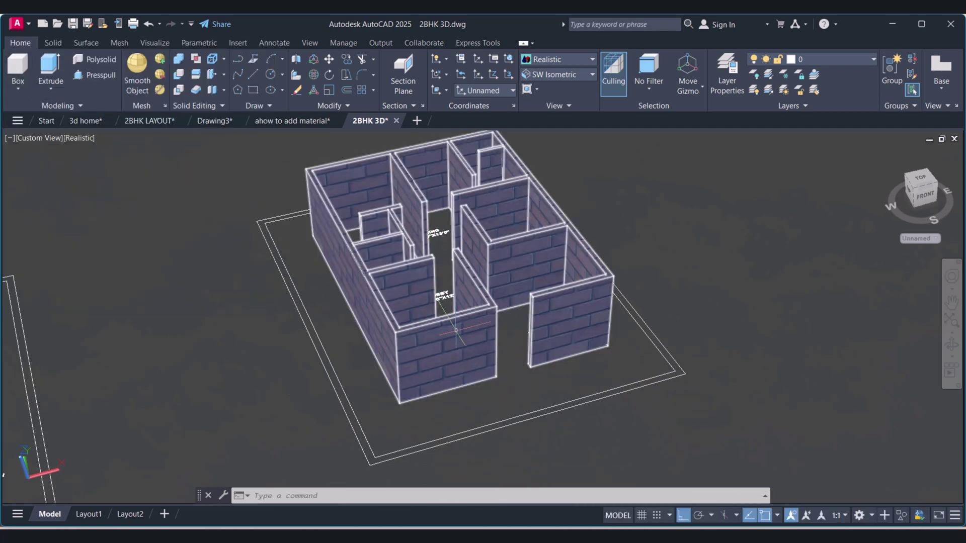
Convert the inner and outer plot boundary outlines around the extruded walls into regions
key("Return")
left_click(478, 427)
left_click(447, 453)
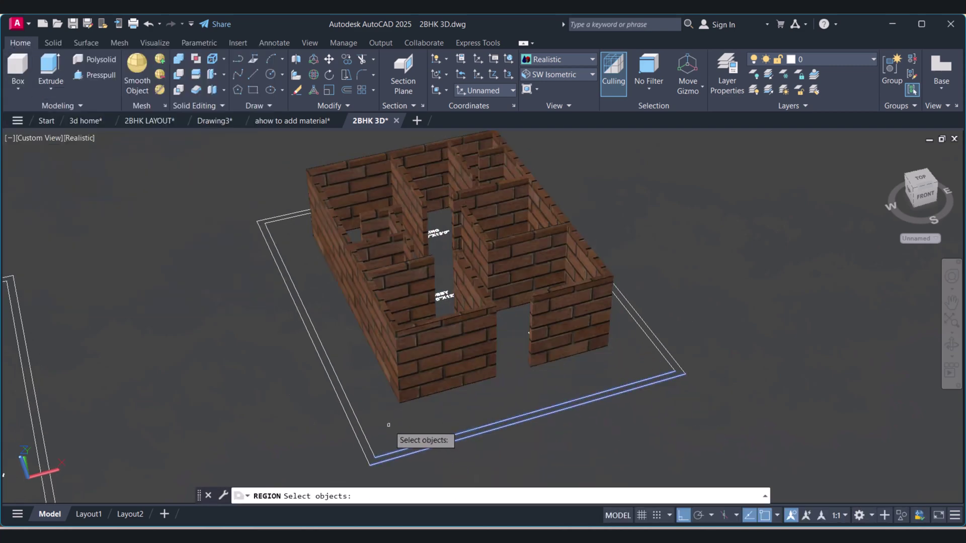
left_click(301, 232)
left_click(272, 204)
left_click(711, 391)
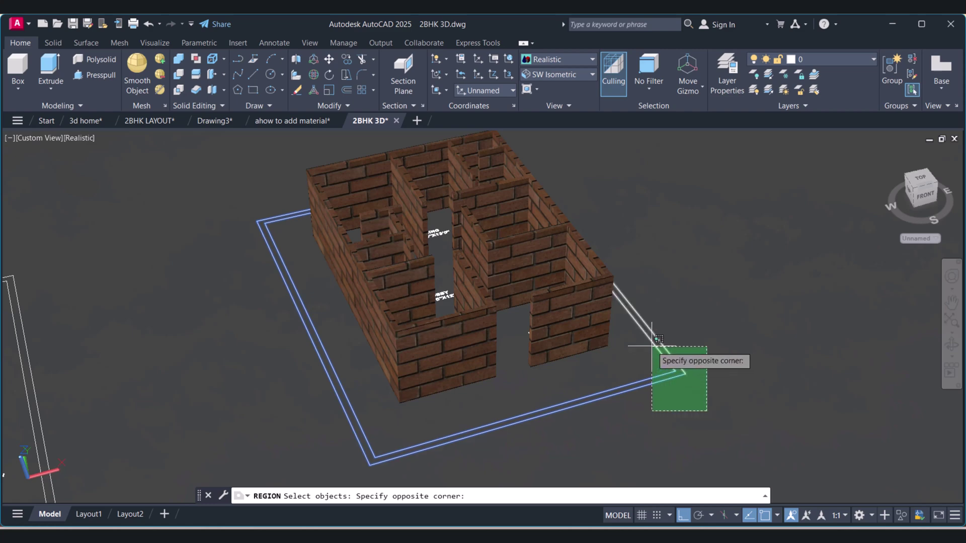
left_click(633, 357)
key("Return")
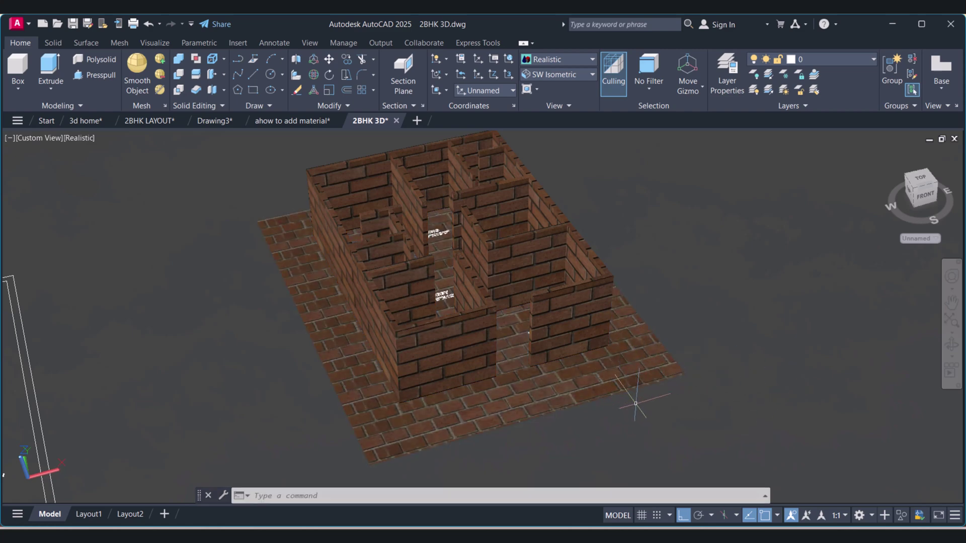
Assign the Marble - Dark Orange Squares material to both plot boundary regions, then close the properties
left_click(635, 404)
left_click(636, 365)
key("ctrl+1")
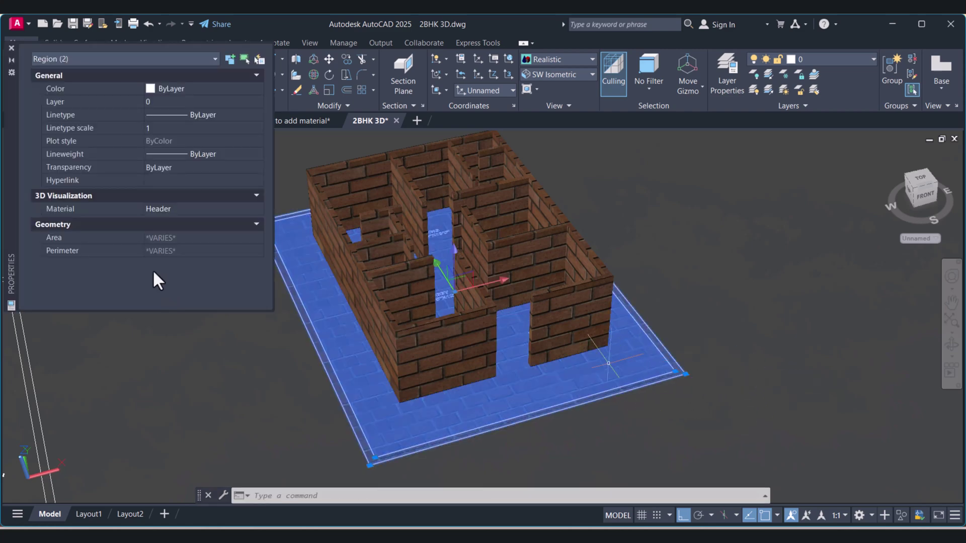
left_click(180, 211)
left_click(190, 262)
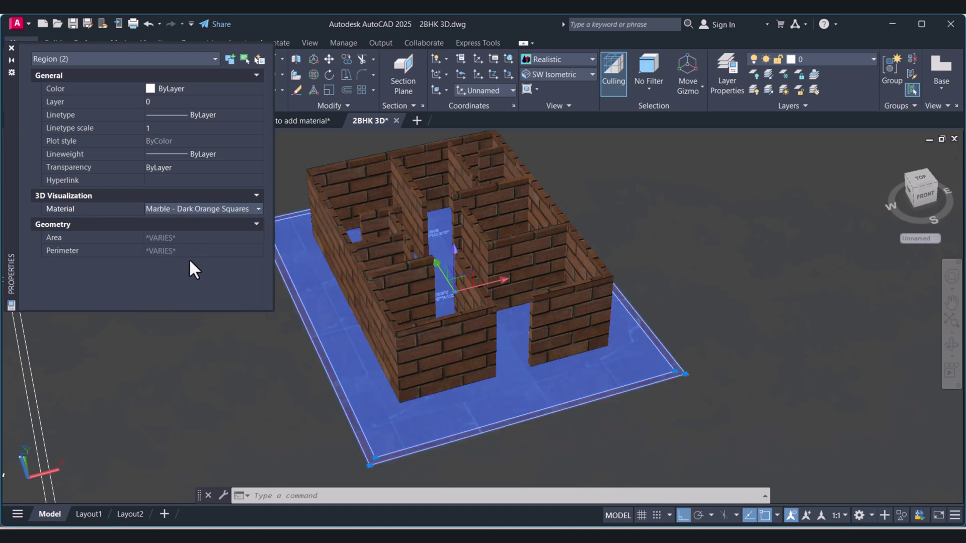
left_click(11, 49)
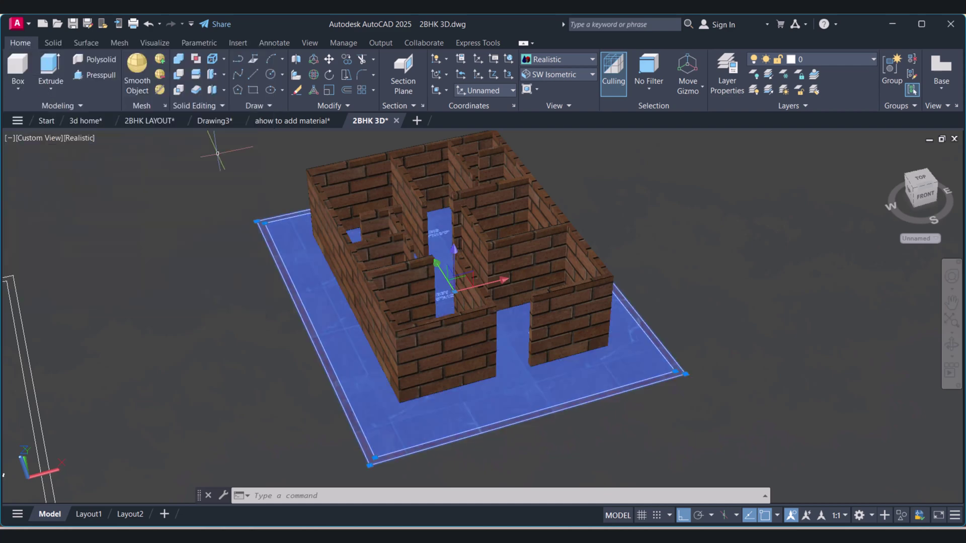
key("Escape")
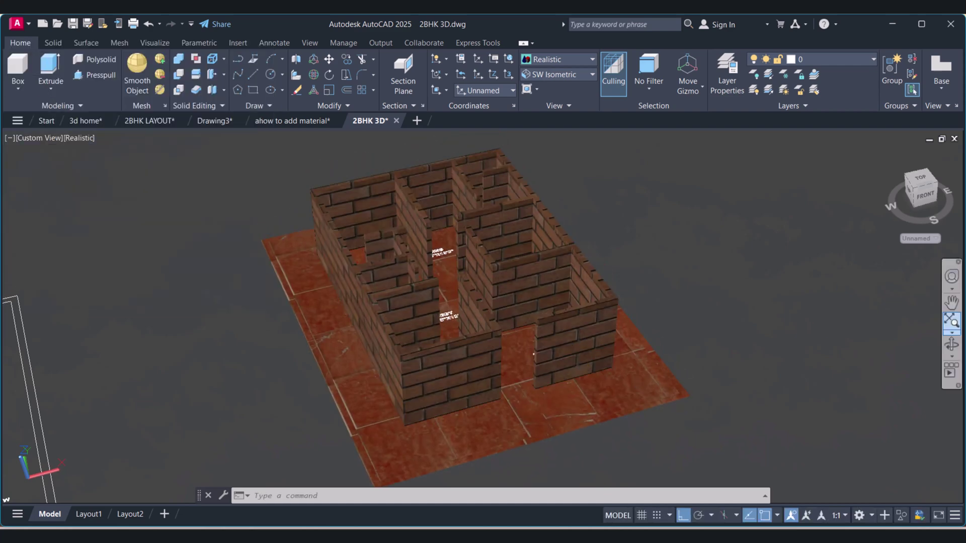
Open the Materials Browser and list the Flooring category of the Autodesk Library
left_click(951, 346)
left_click_drag(452, 312, 431, 274)
key("Escape")
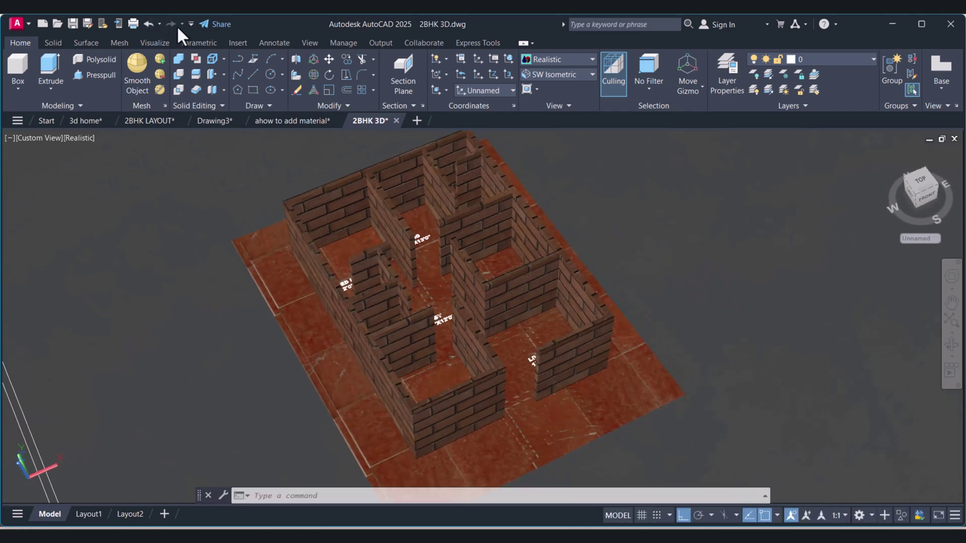
left_click(152, 42)
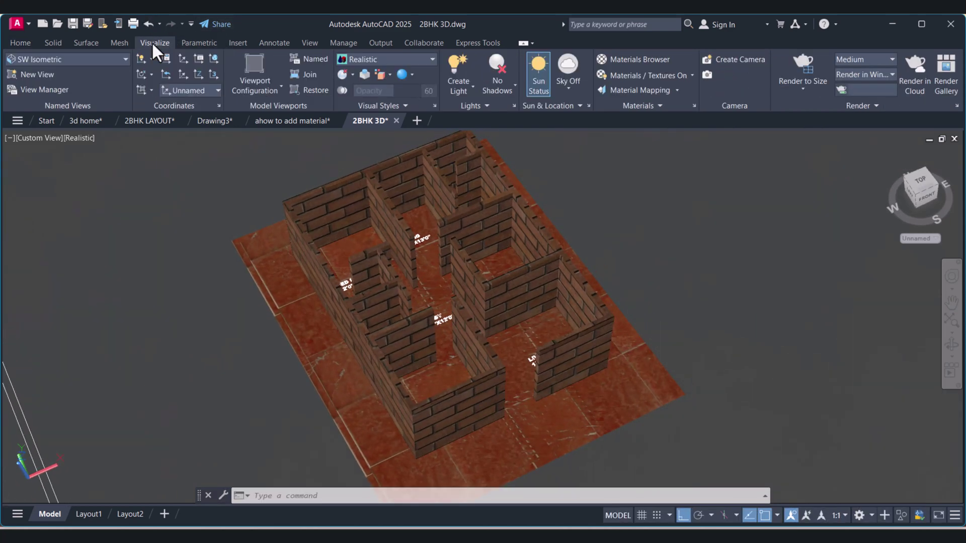
left_click(644, 60)
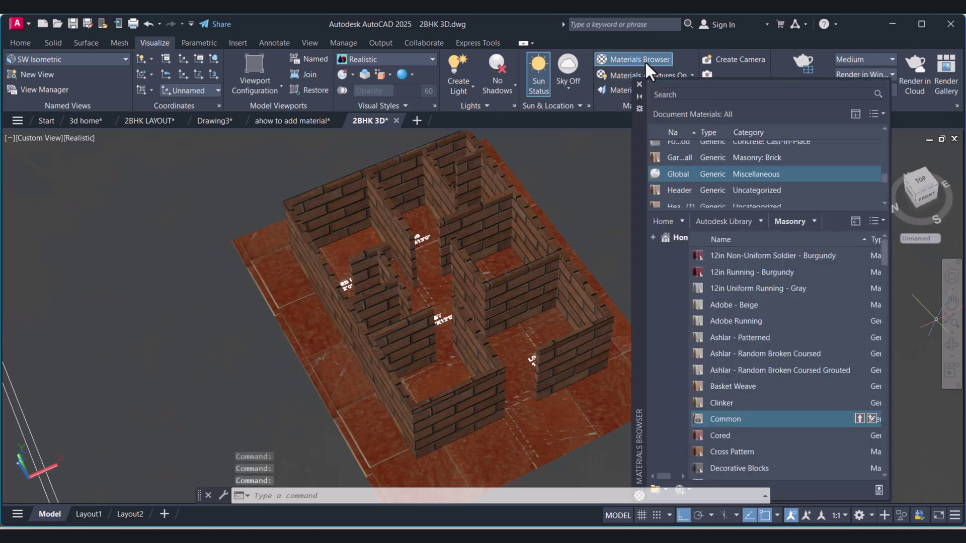
left_click(718, 222)
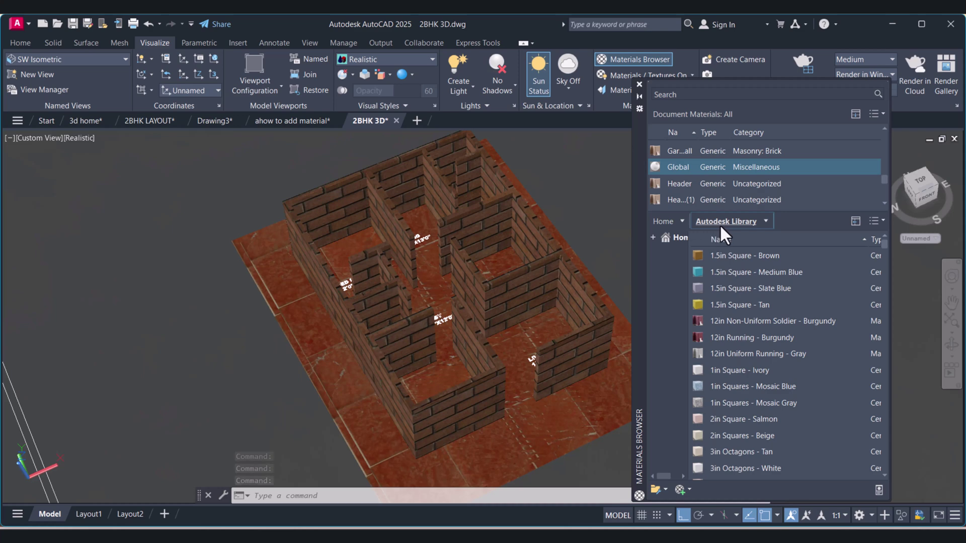
left_click(766, 221)
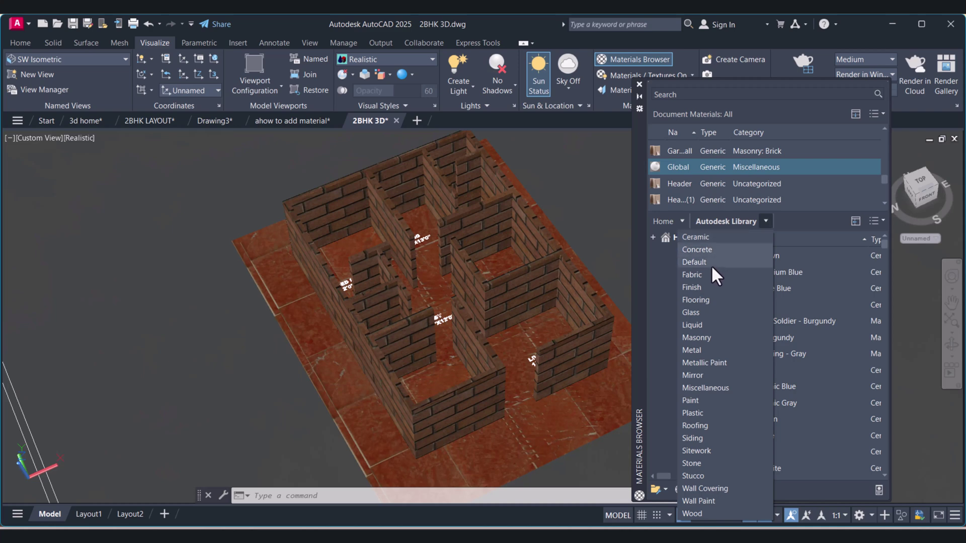
left_click(708, 299)
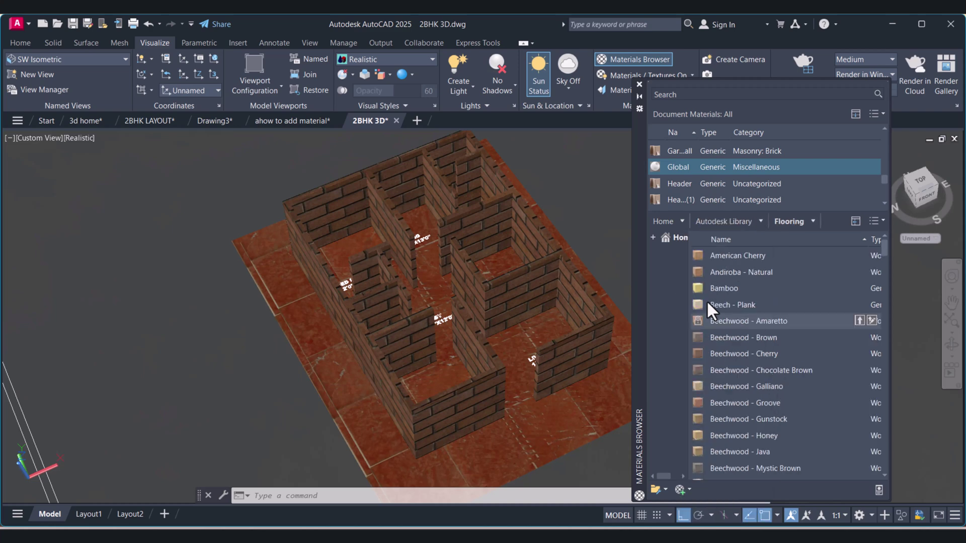
Apply the American Cherry flooring material to the plot floor around the walls
left_click(740, 258)
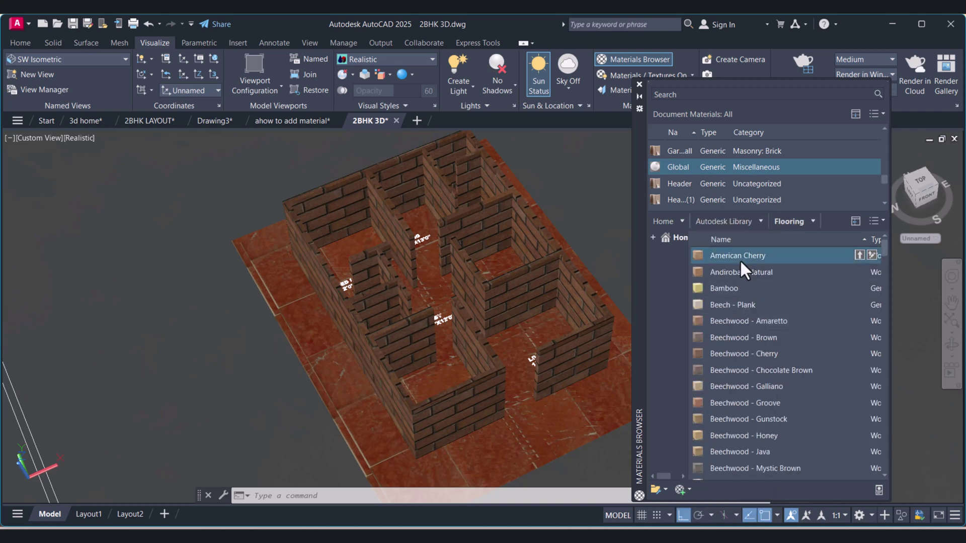
left_click_drag(739, 258, 558, 441)
scroll(557, 445, "up", 3)
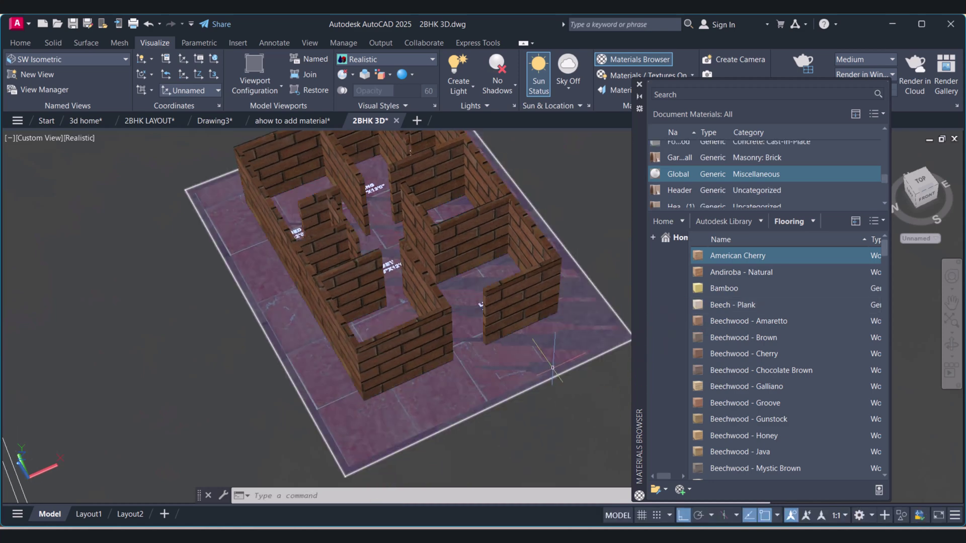
left_click(582, 366)
left_click(560, 304)
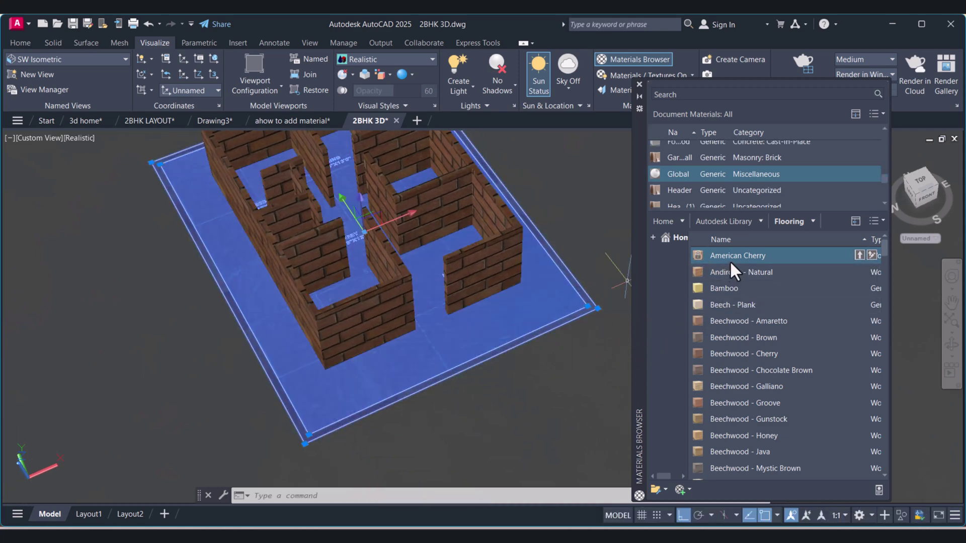
left_click_drag(728, 258, 538, 327)
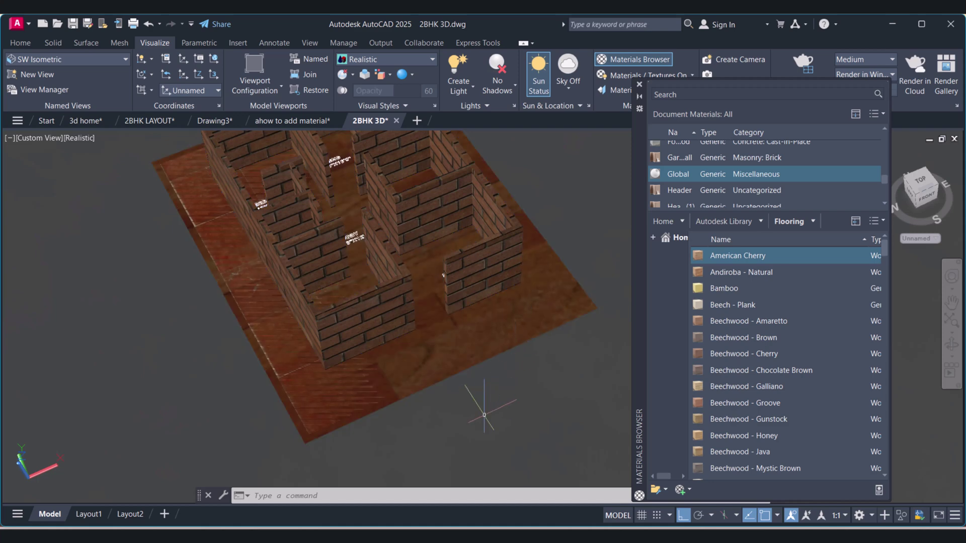
Apply the Beech - Plank flooring material to the plot floor regions
left_click_drag(734, 304, 533, 336)
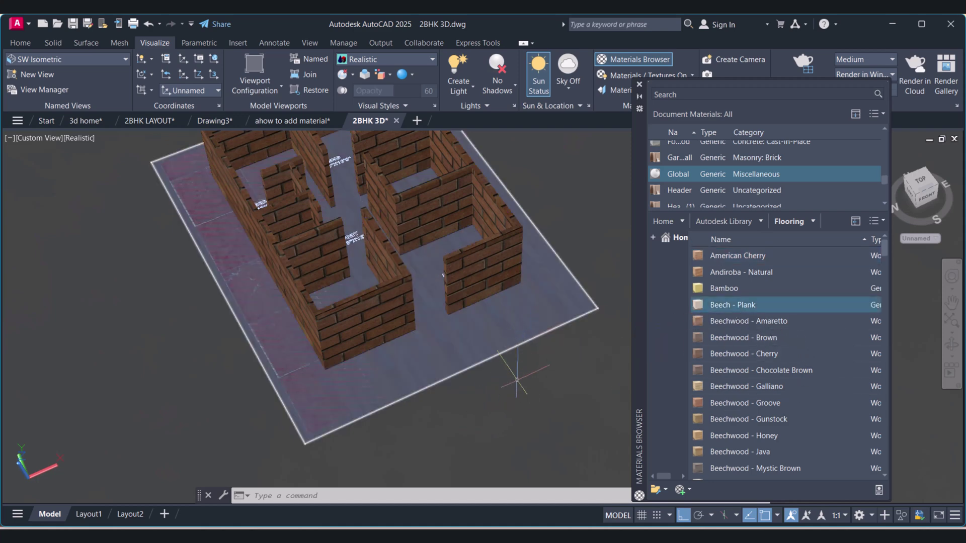
left_click(447, 443)
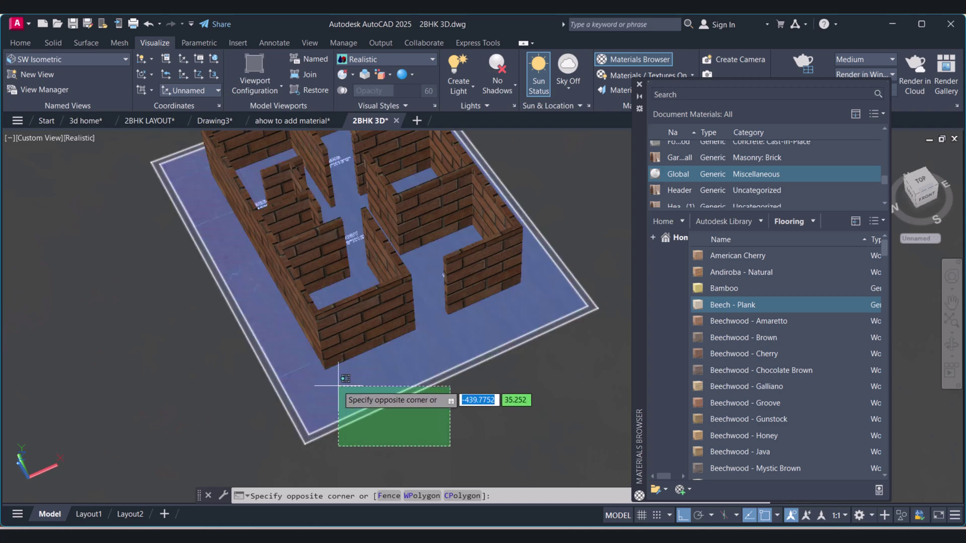
left_click(329, 382)
left_click_drag(757, 304, 505, 324)
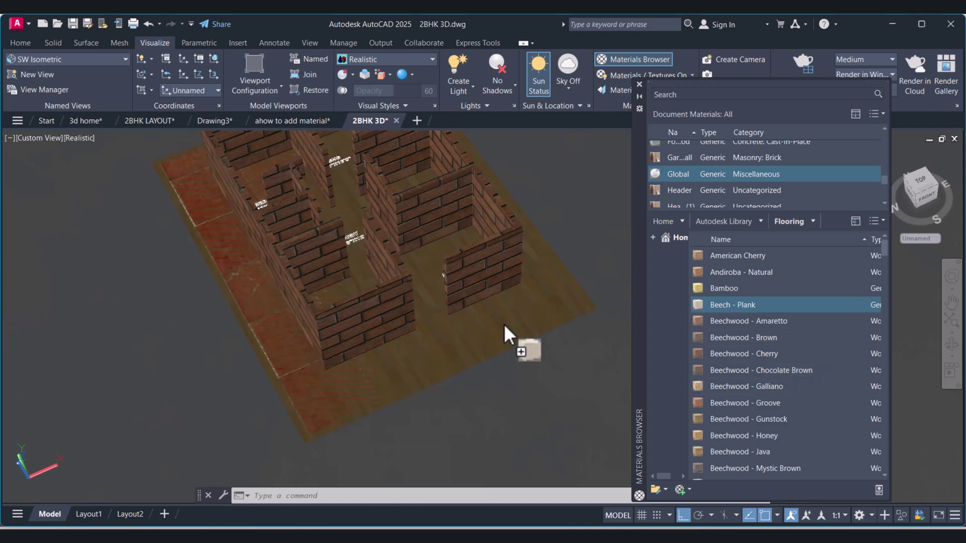
scroll(483, 332, "down", 4)
scroll(468, 315, "up", 2)
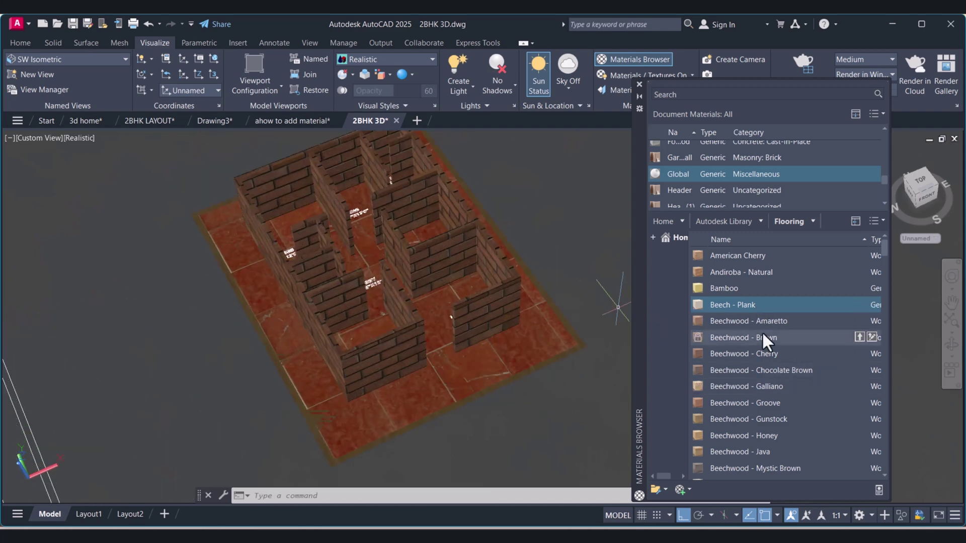
right_click(740, 303)
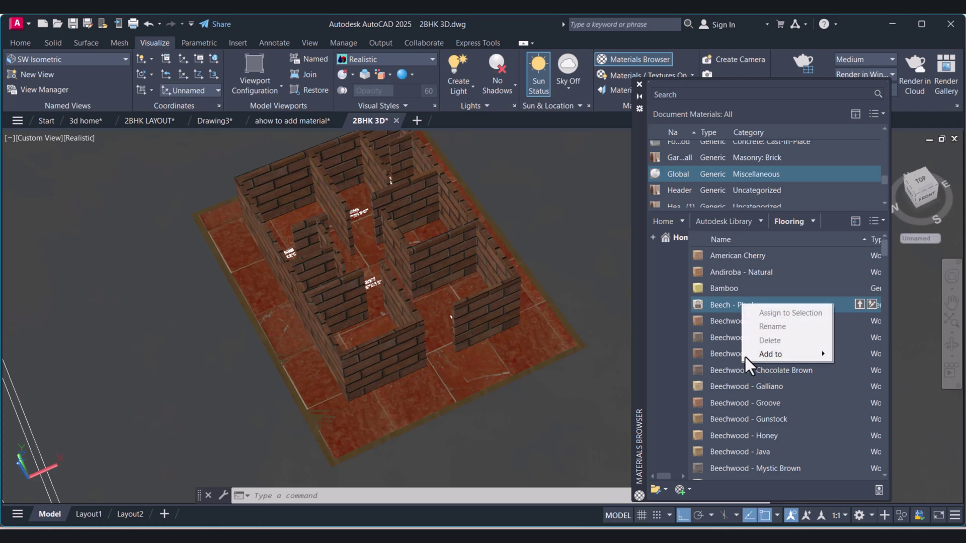
mouse_move(780, 354)
key("Escape")
key("Escape")
Close the Materials Browser and turn on the sun with the recommended exposure adjustment
middle_click_drag(451, 316, 551, 256, "shift")
left_click(640, 84)
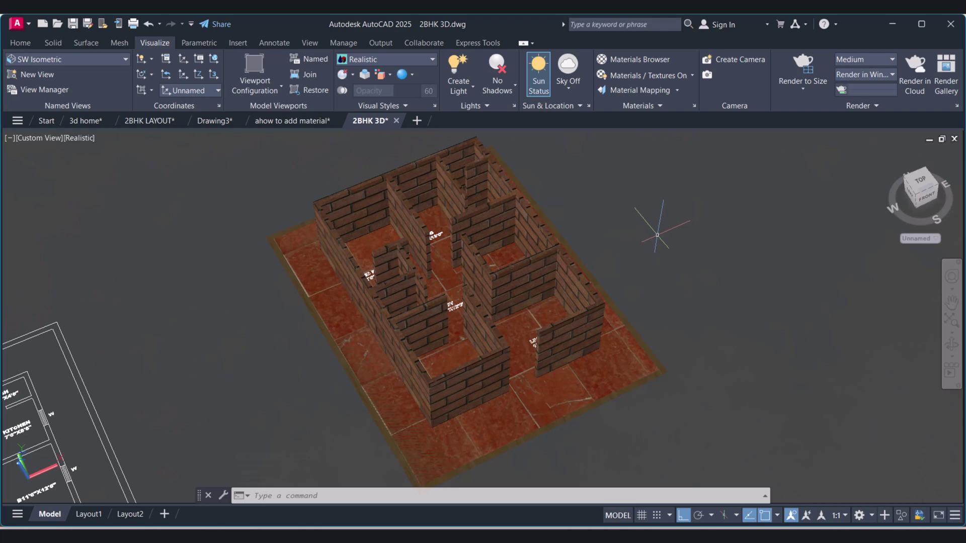
left_click(539, 65)
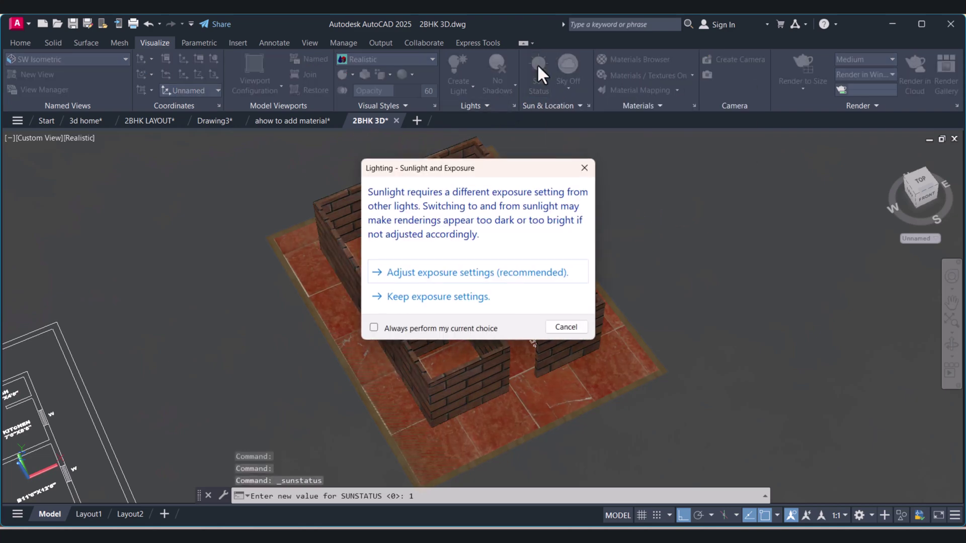
left_click(438, 276)
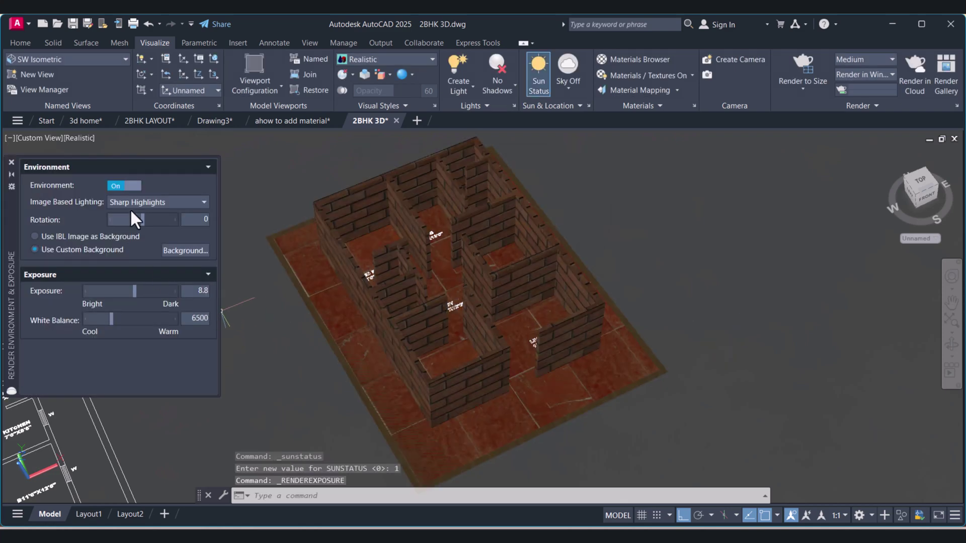
Keep the render environment on and set its custom background to Solid with the default color
left_click(126, 186)
left_click(126, 186)
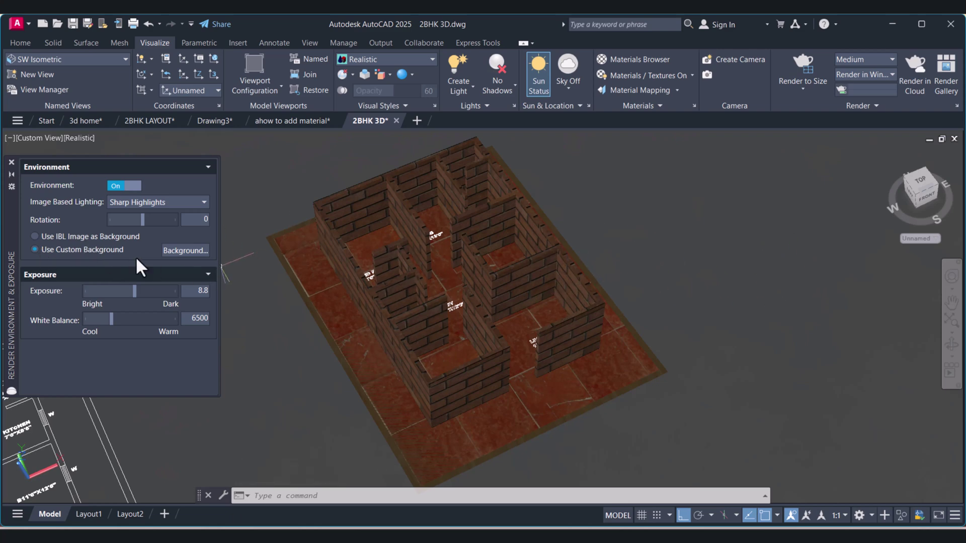
left_click(177, 252)
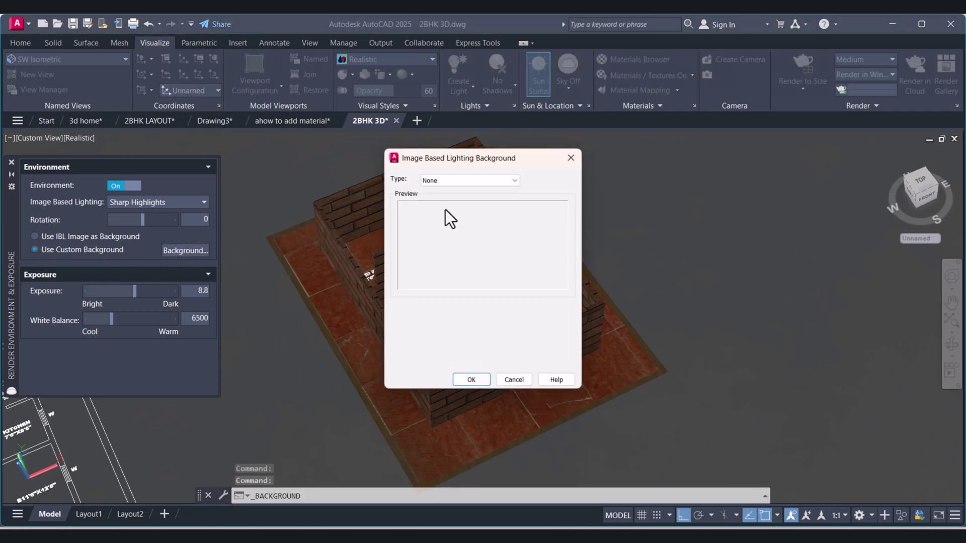
left_click(459, 181)
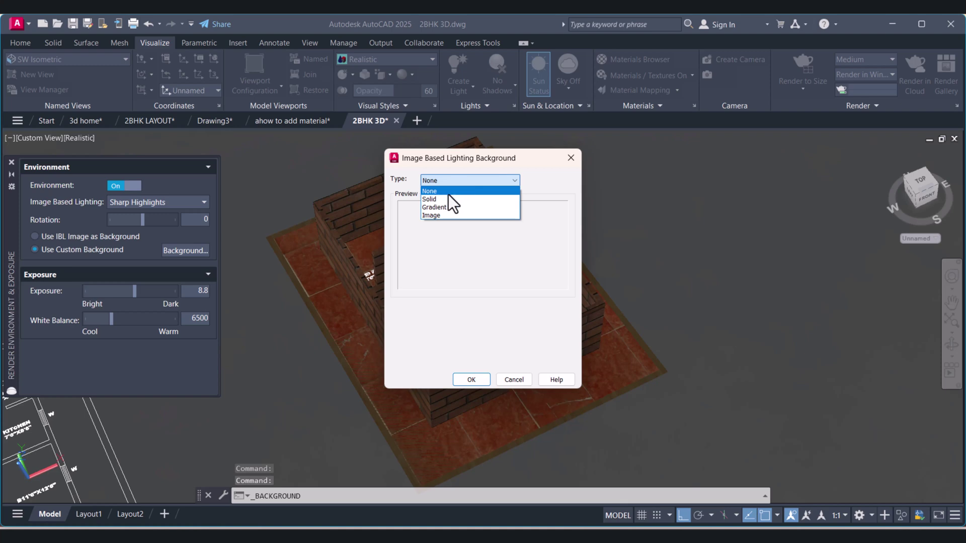
left_click(443, 200)
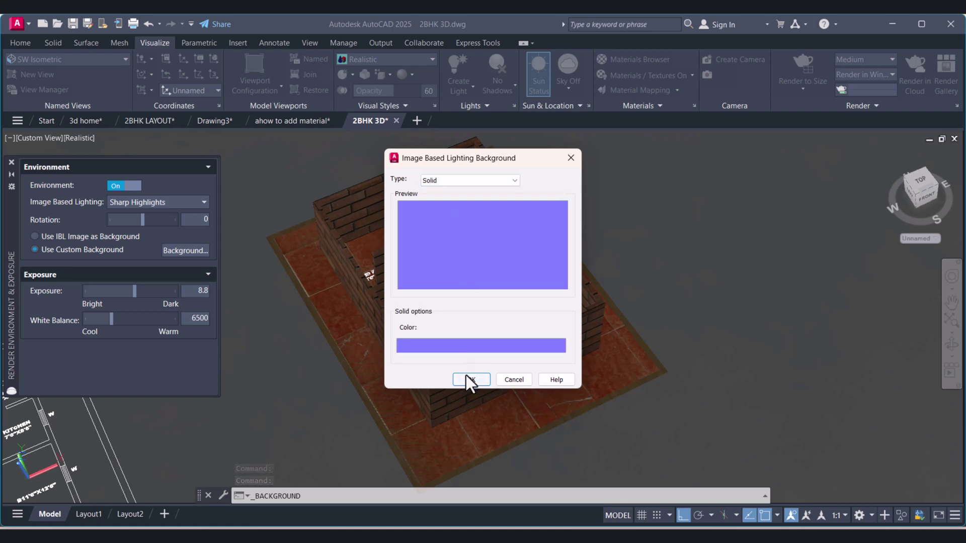
left_click(467, 378)
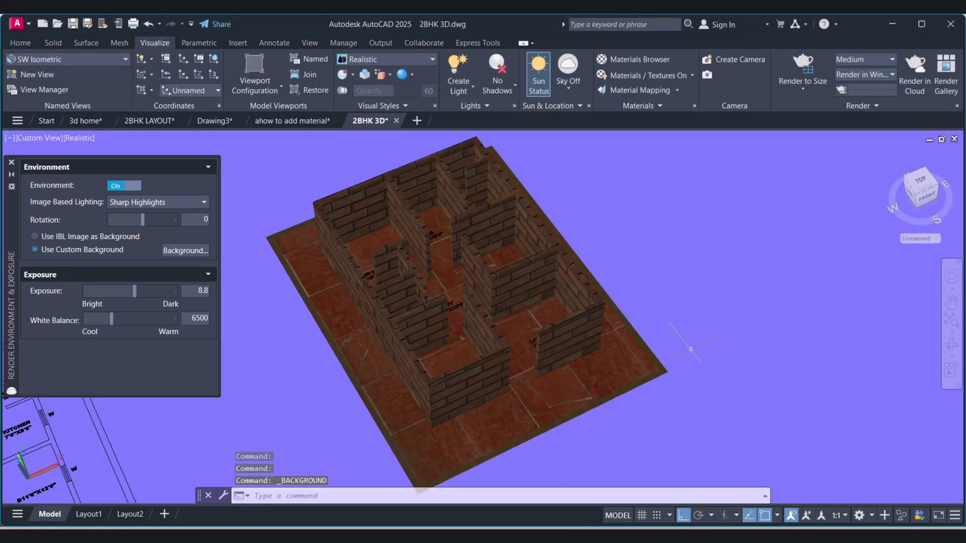
Set the environment's custom background type to Gradient with the default colors
left_click(174, 247)
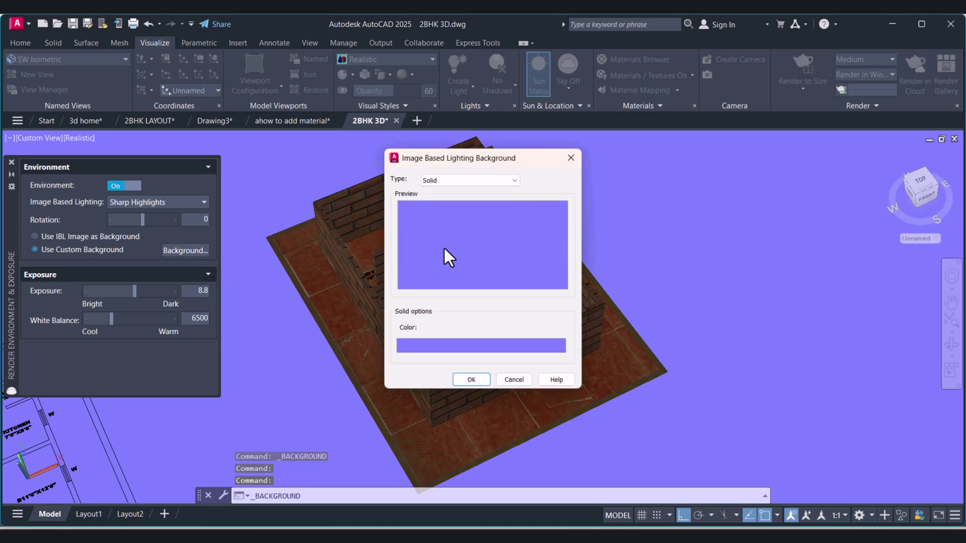
left_click(467, 183)
left_click(451, 208)
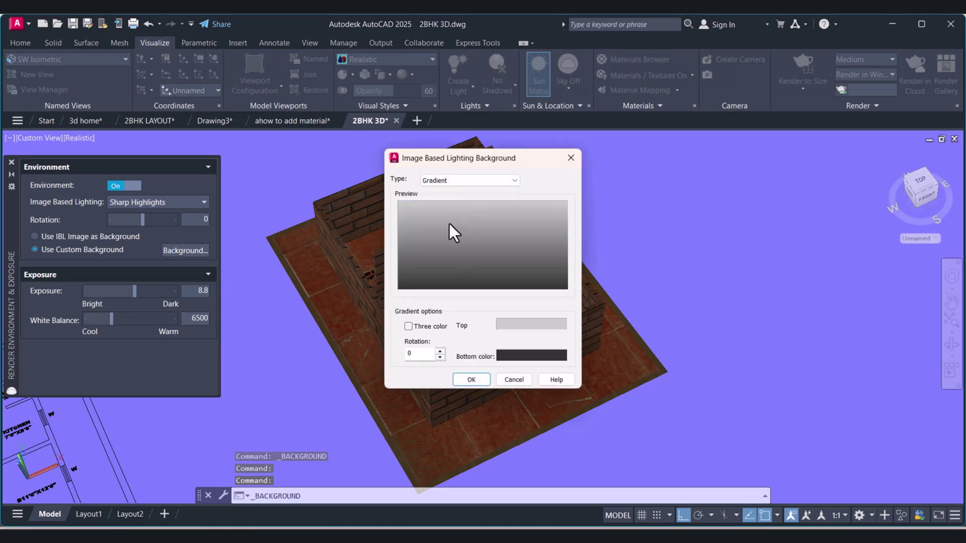
left_click(470, 379)
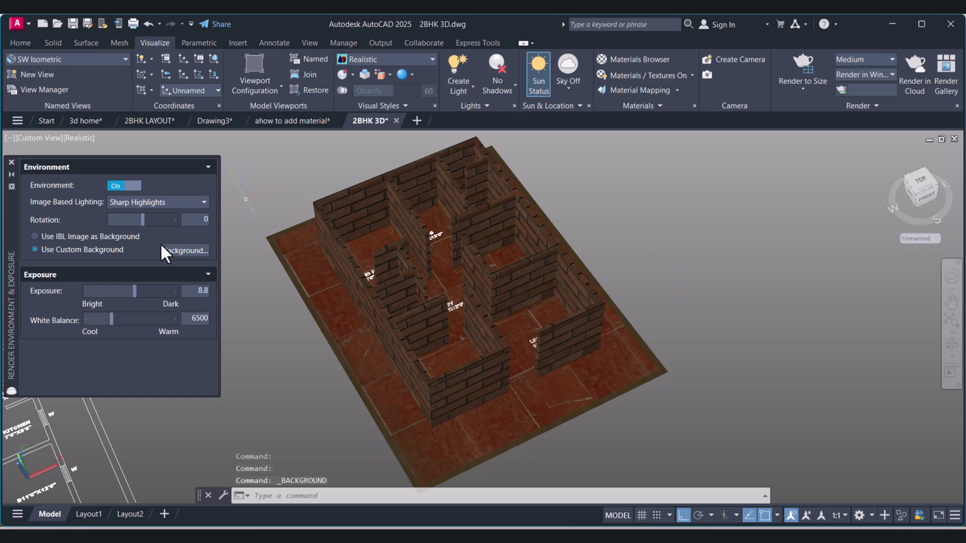
Try the Image type for the environment background, then return it to Gradient
left_click(173, 251)
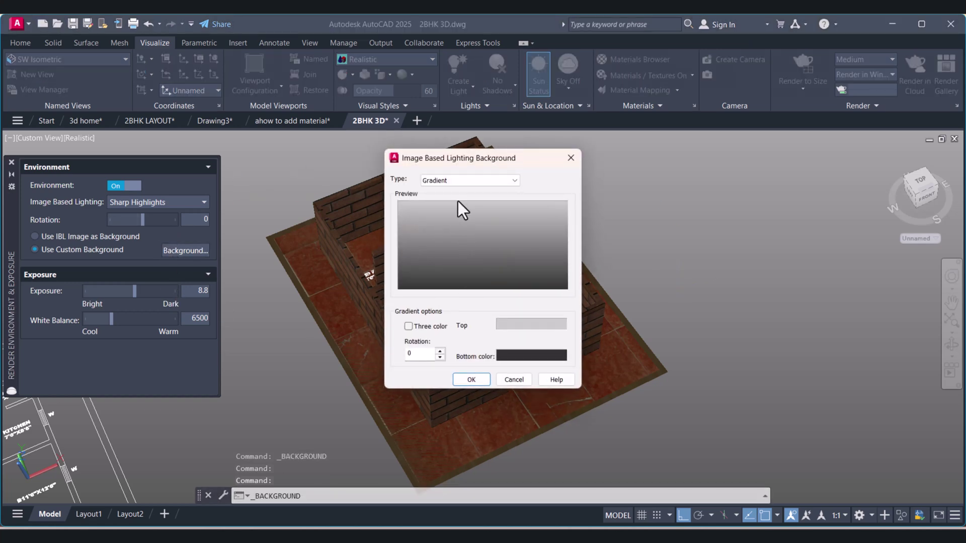
left_click(452, 180)
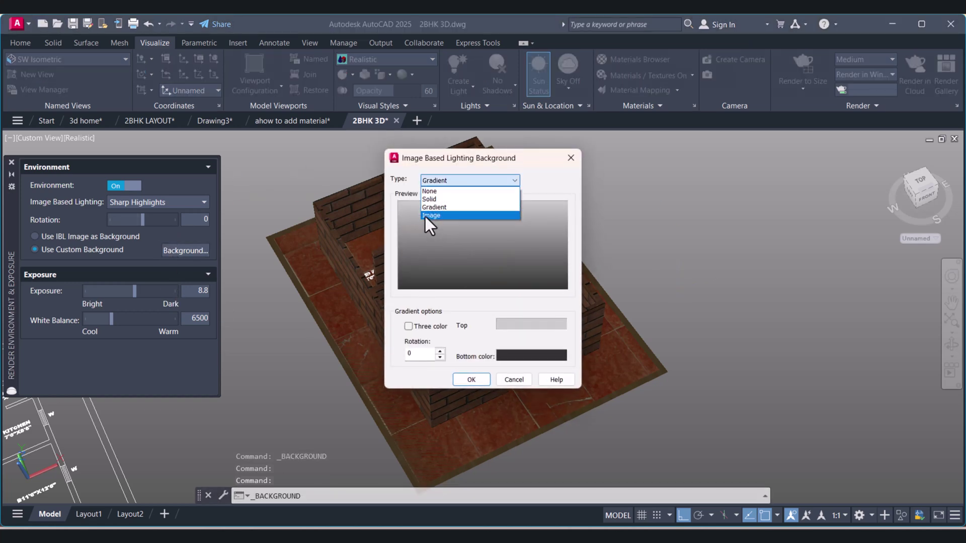
left_click(428, 216)
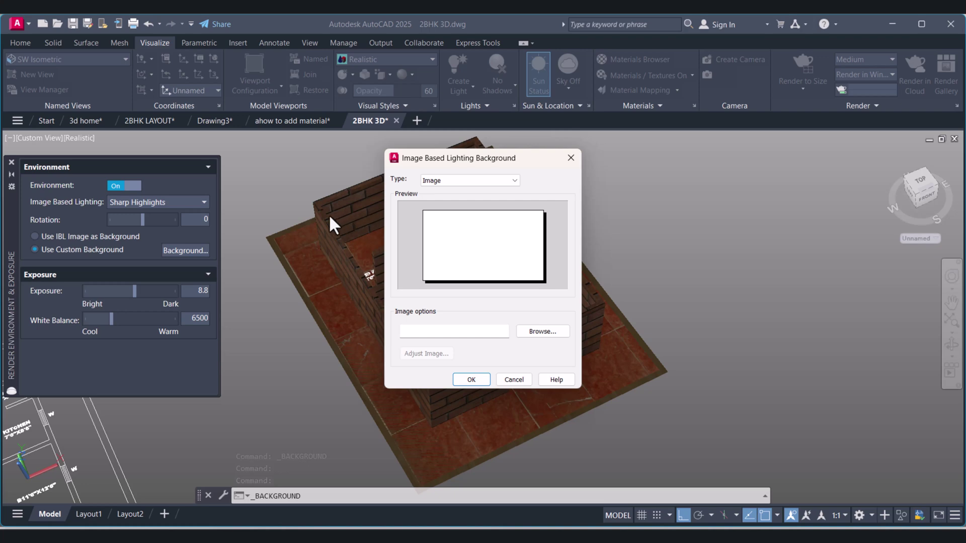
left_click(466, 179)
left_click(442, 207)
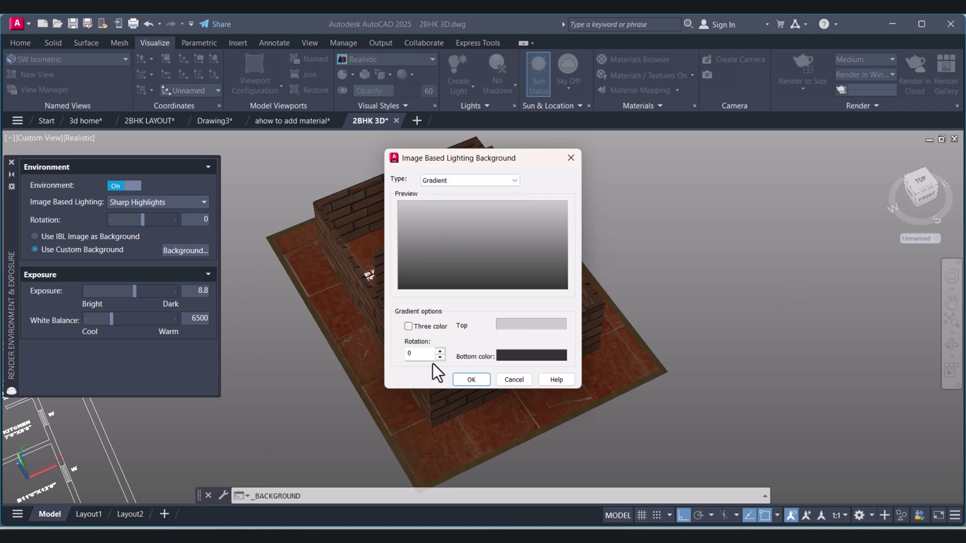
left_click(470, 380)
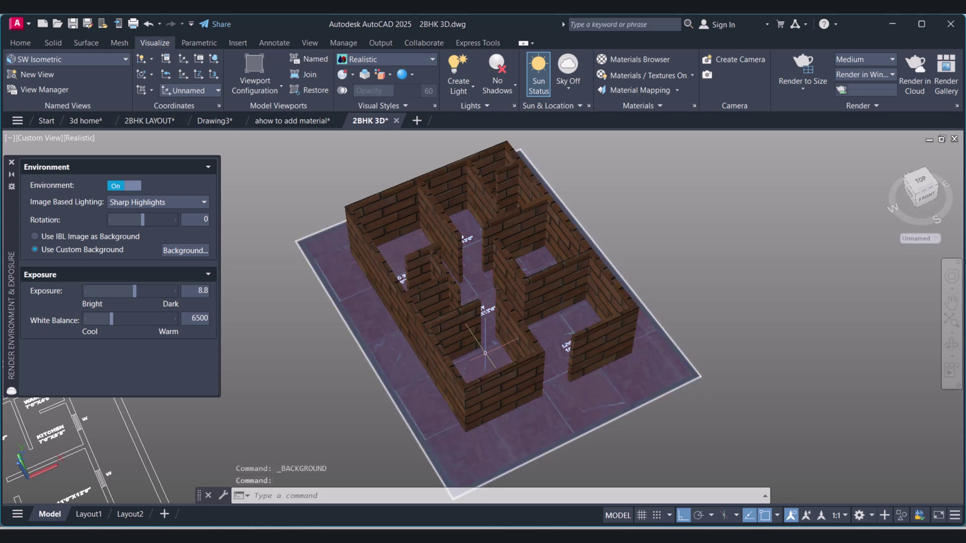
Brighten the model with an exposure of about 5.7 and a white balance of 8731, then close the environment settings
left_click(951, 345)
left_click_drag(578, 367, 545, 345)
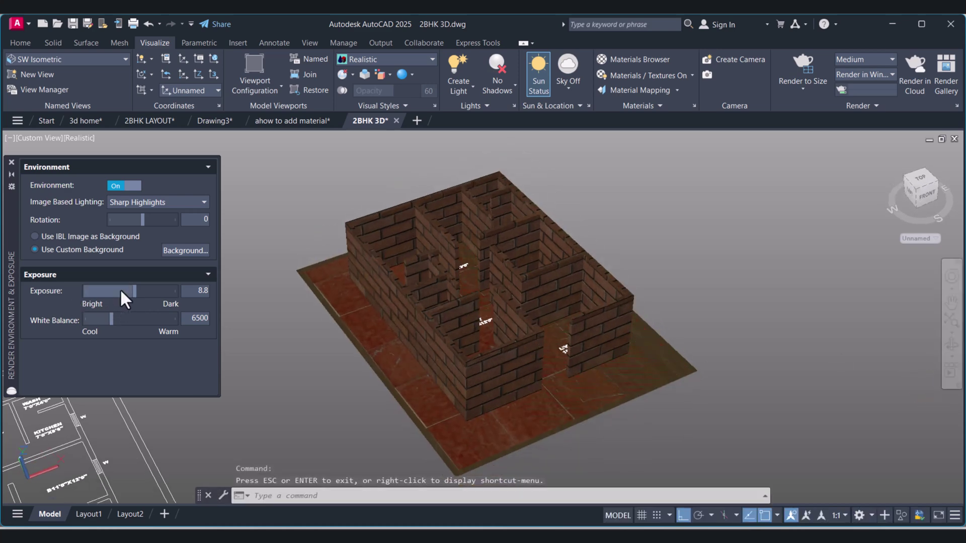
left_click_drag(132, 290, 130, 318)
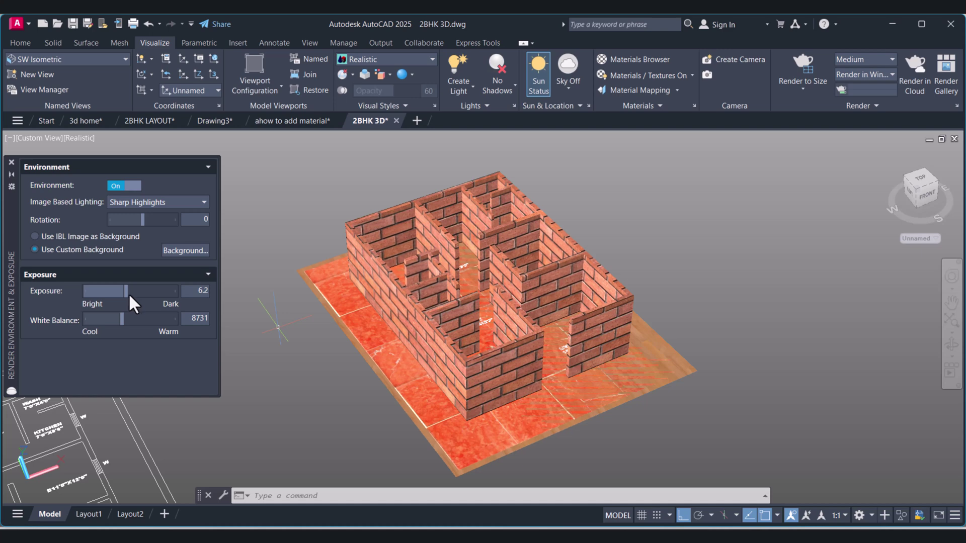
left_click_drag(126, 291, 125, 292)
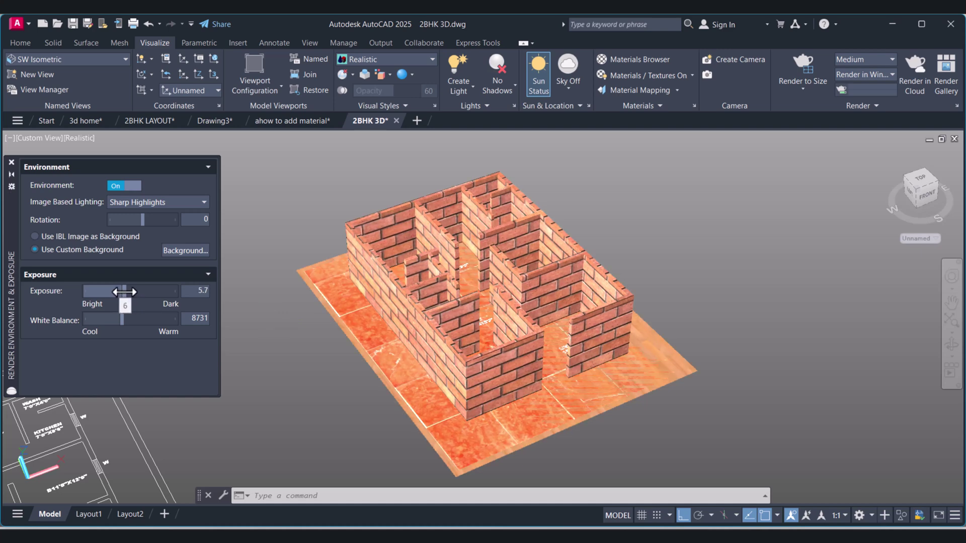
left_click(10, 162)
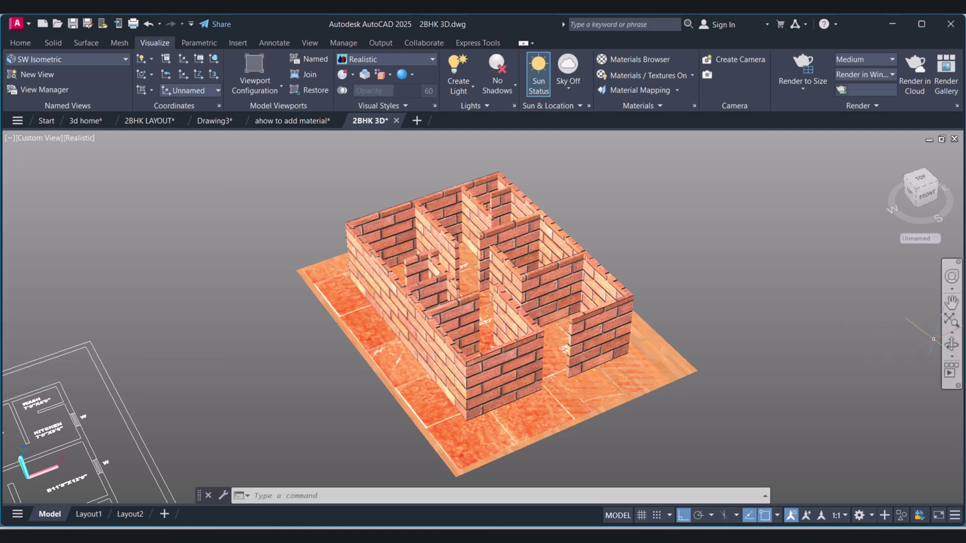
Examine the brightened brick walls and floor of the house up close from another angle
left_click(953, 346)
mouse_move(470, 319)
left_mouse_down()
mouse_move(488, 371)
mouse_move(443, 332)
mouse_move(463, 330)
left_mouse_up()
scroll(441, 290, "up", 3)
key("Escape")
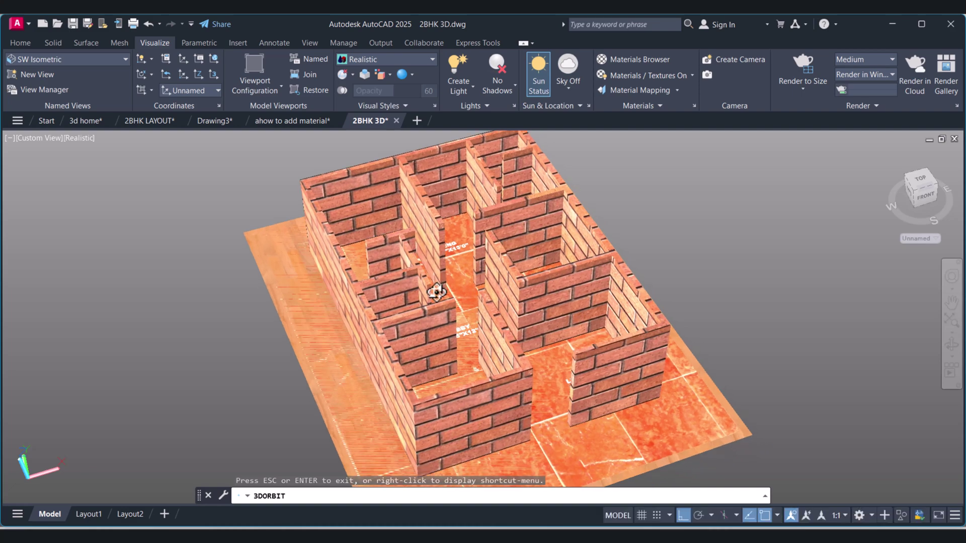
left_click_drag(438, 291, 526, 310)
key("Escape")
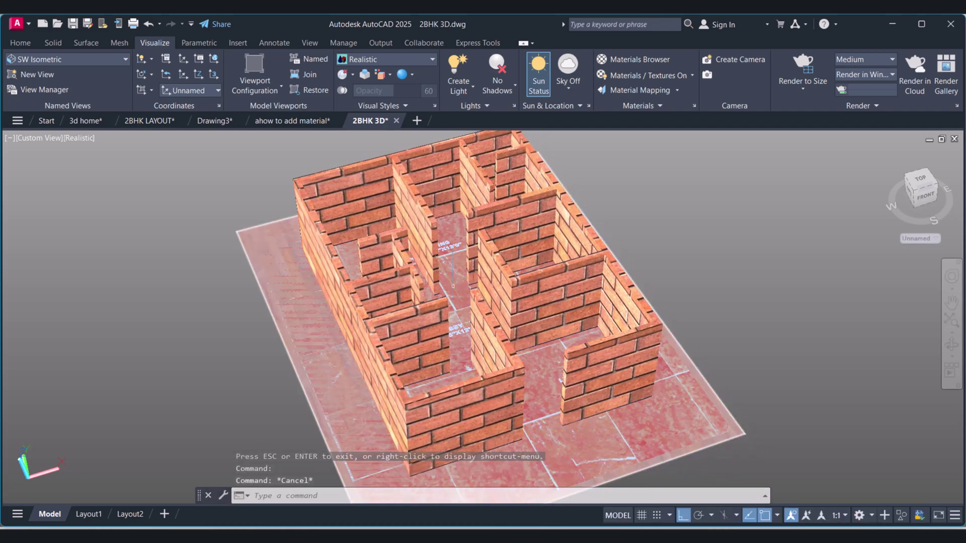
key("Escape")
Insert the DOOR block from the current drawing near the opening between dining and lobby, then close the Blocks palette
type("i")
key("Return")
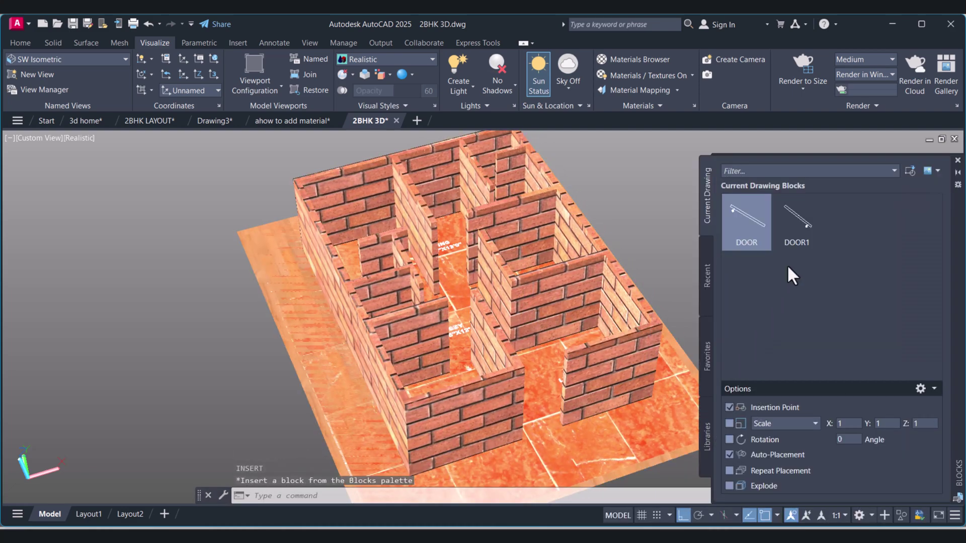
left_click_drag(736, 224, 642, 214)
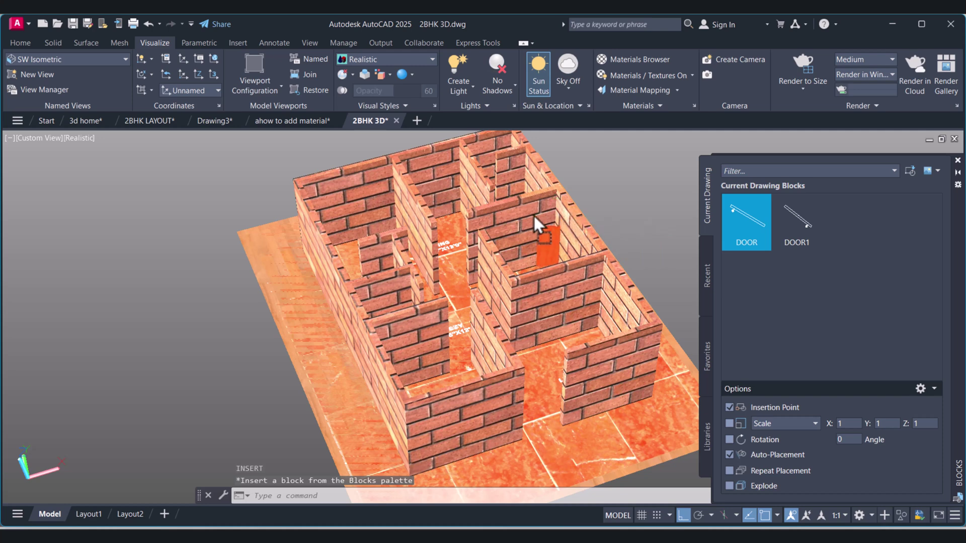
left_click_drag(534, 218, 436, 240)
key("Escape")
key("Escape")
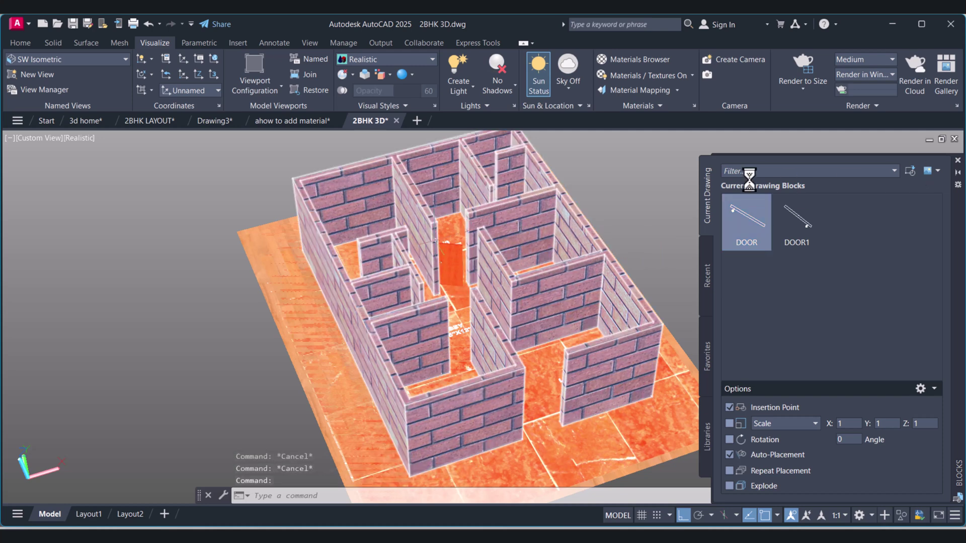
left_click(958, 160)
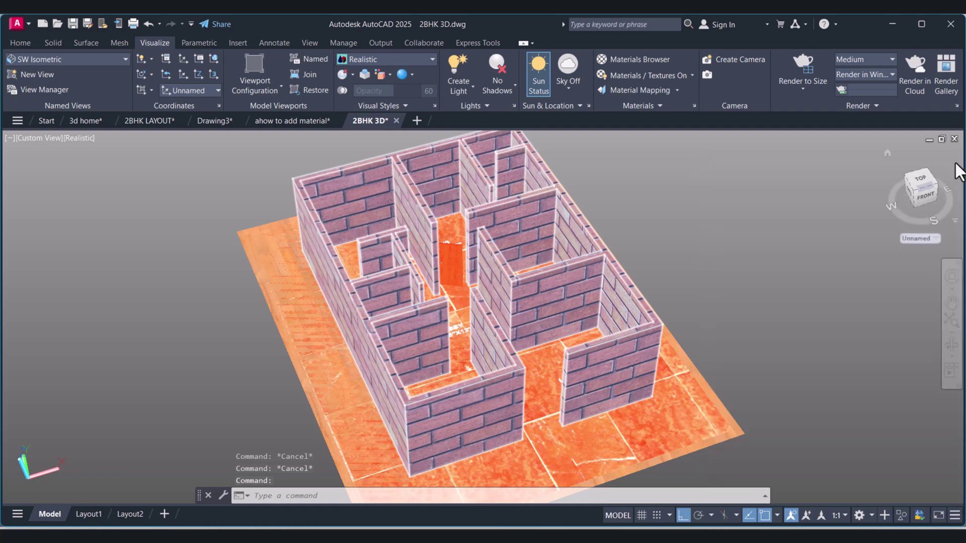
key("Escape")
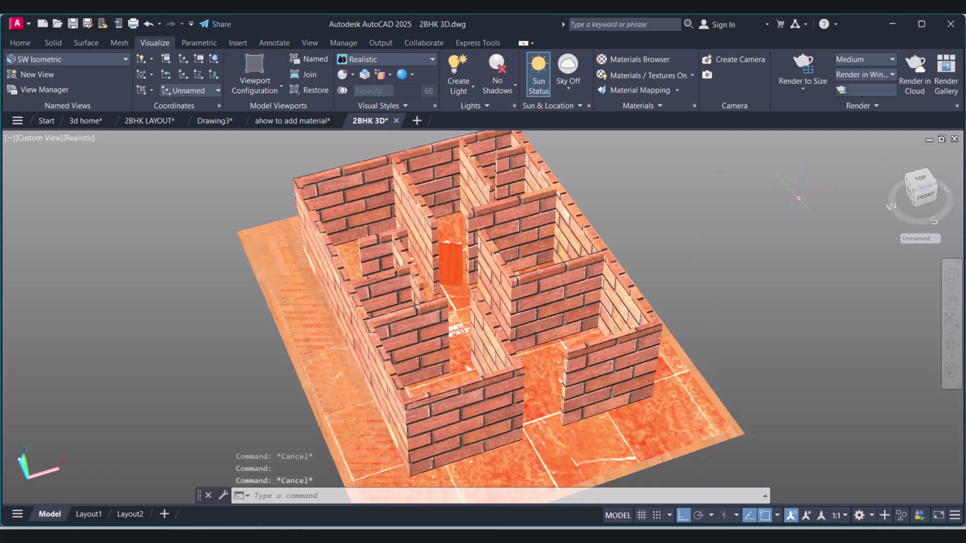
Show the drawing from the Top view in the 2D Wireframe visual style, framing the inserted door
left_click(923, 189)
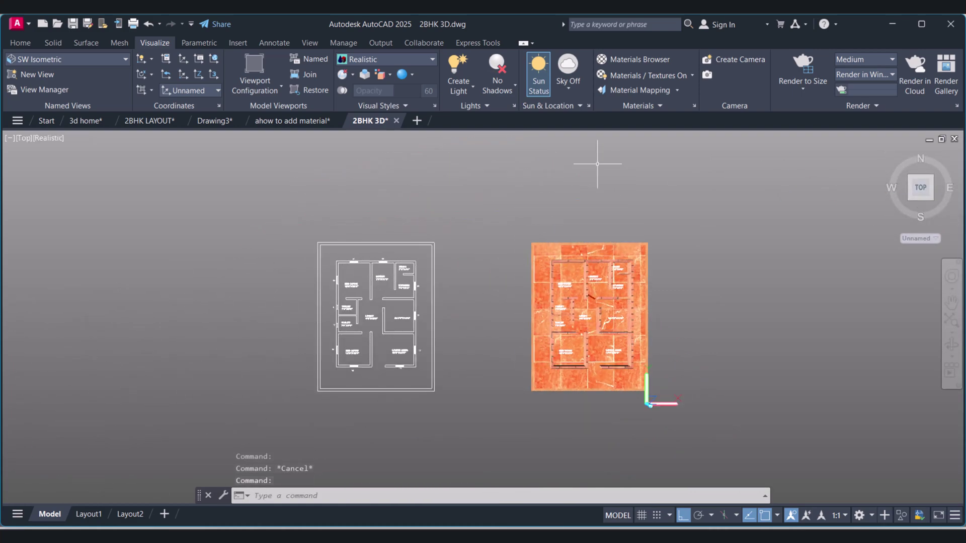
left_click(22, 42)
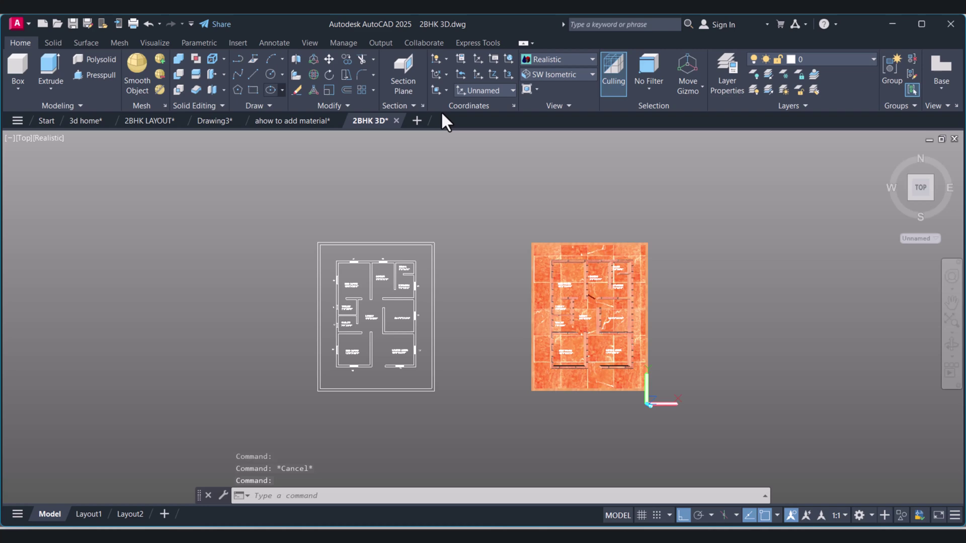
left_click(570, 58)
left_click(543, 84)
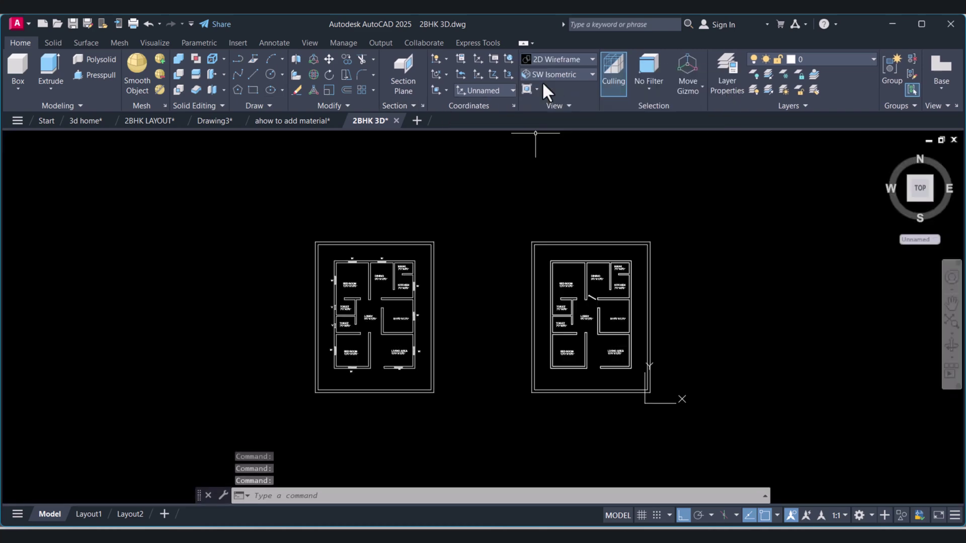
scroll(594, 301, "up", 10)
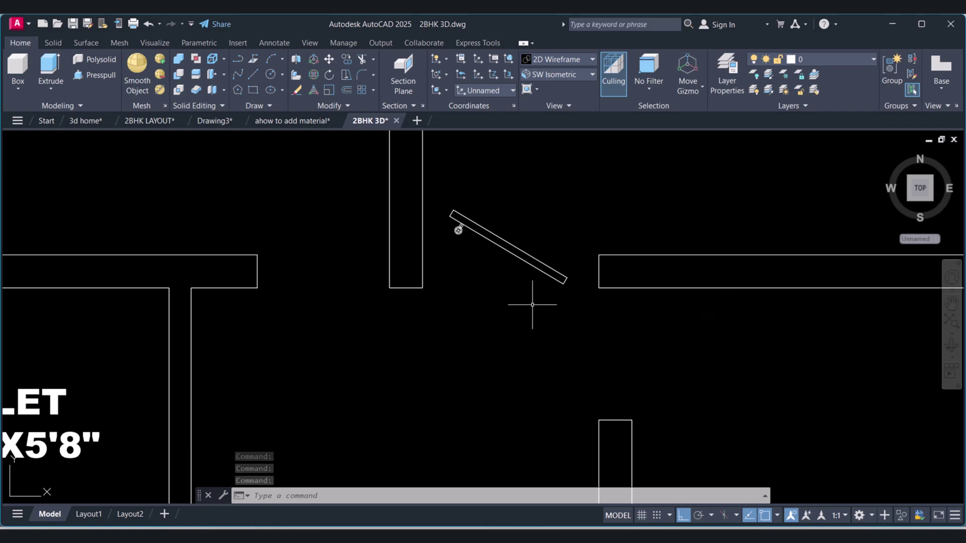
Move the door block by its lower corner to the bottom corner of the wall end between bedroom and dining
left_click(884, 155)
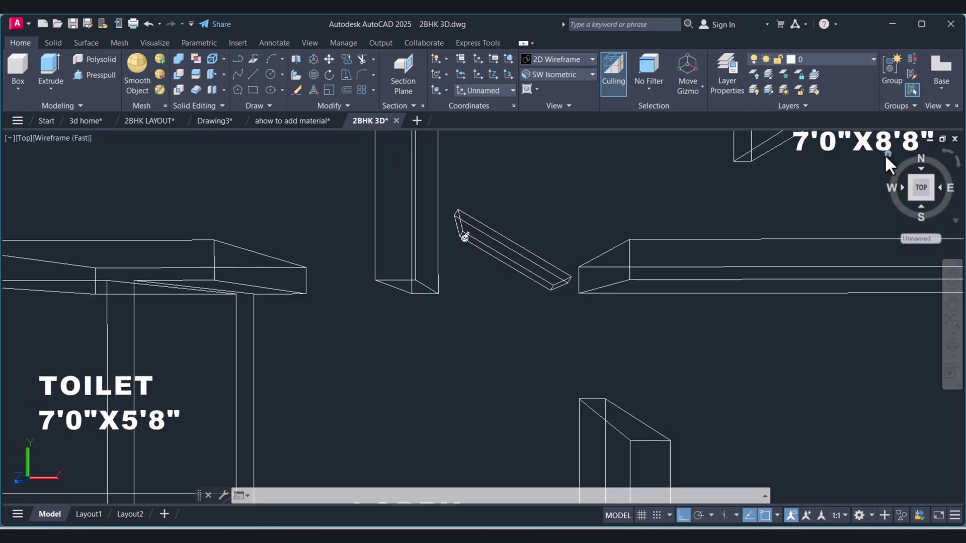
scroll(580, 289, "up", 6)
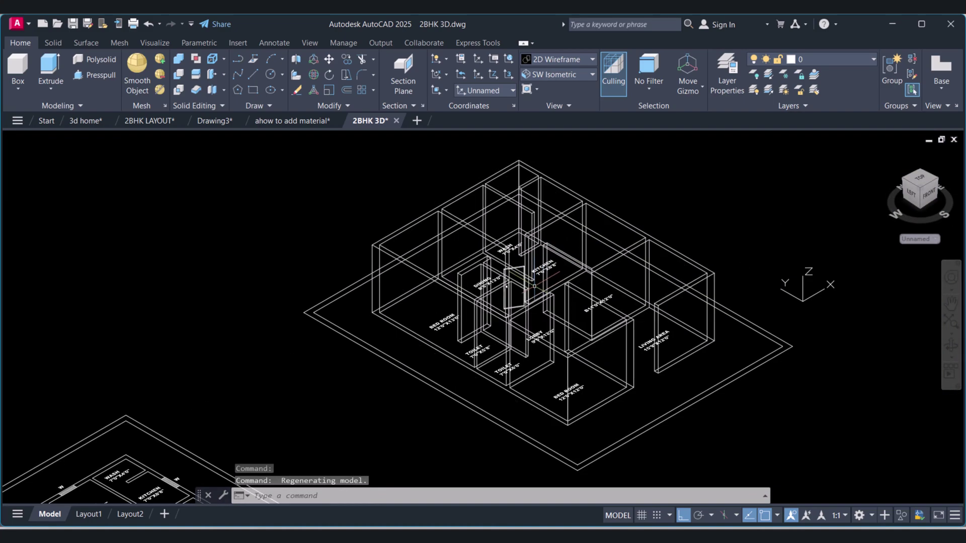
left_click(951, 346)
left_click_drag(517, 276, 595, 415)
scroll(595, 415, "up", 10)
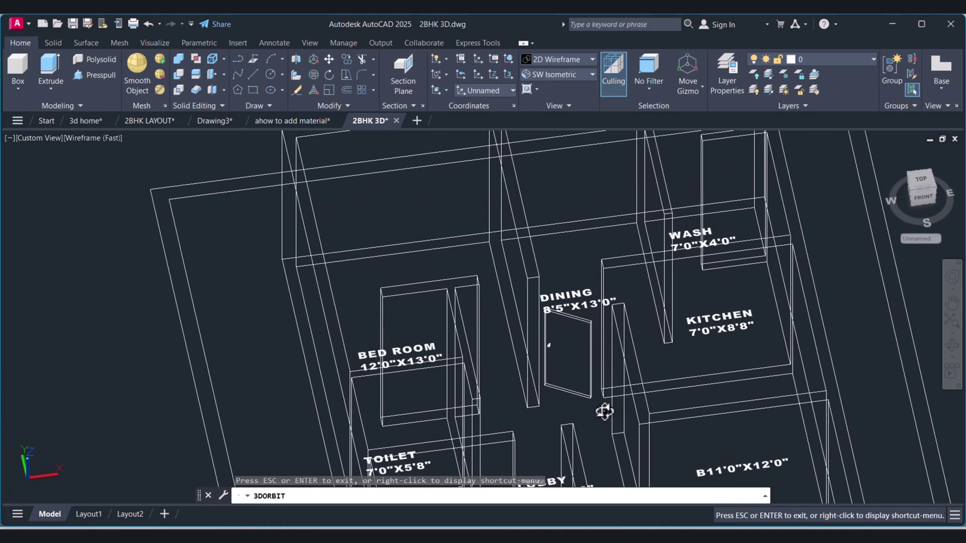
key("Escape")
type("m")
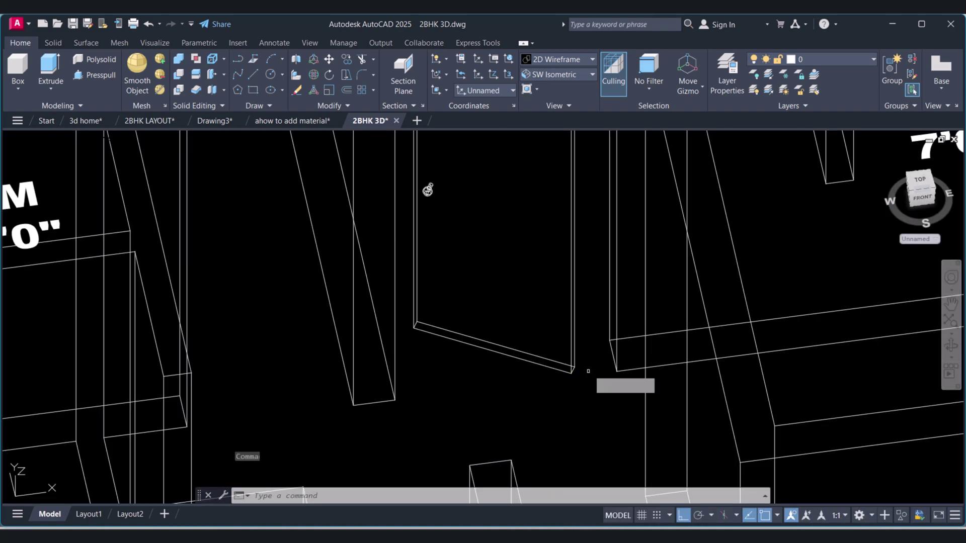
key("Return")
scroll(589, 372, "up", 3)
left_click(527, 366)
key("Return")
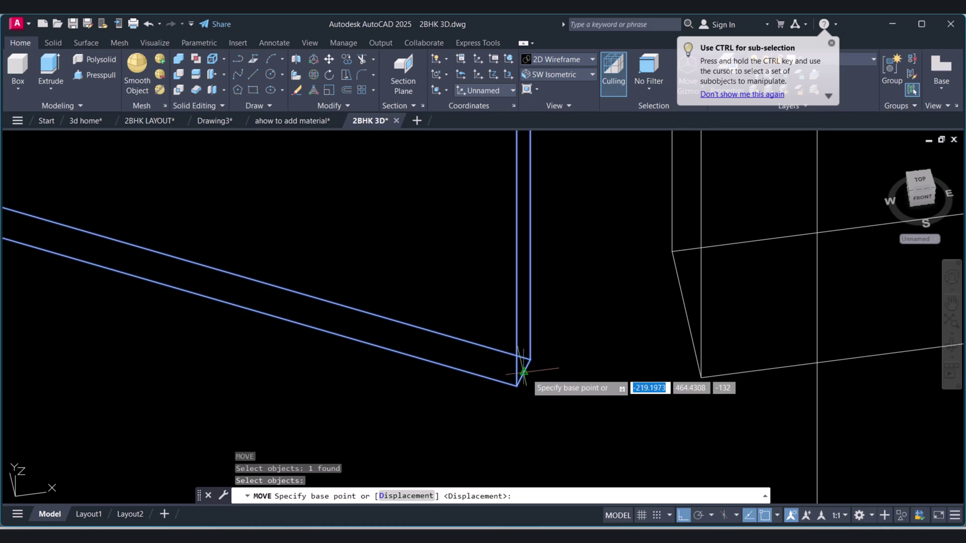
left_click(529, 362)
scroll(538, 360, "down", 3)
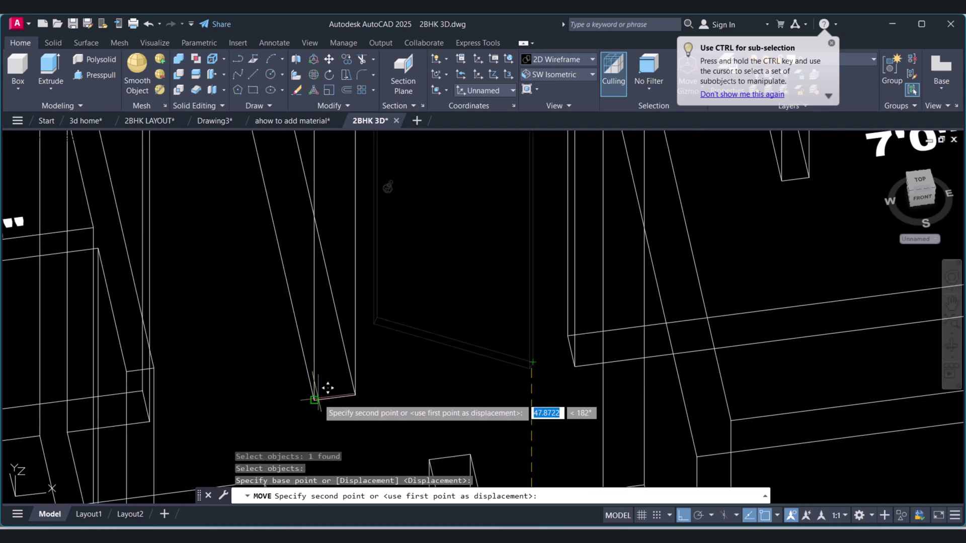
left_click(309, 394)
scroll(401, 348, "down", 3)
key("Escape")
key("Escape")
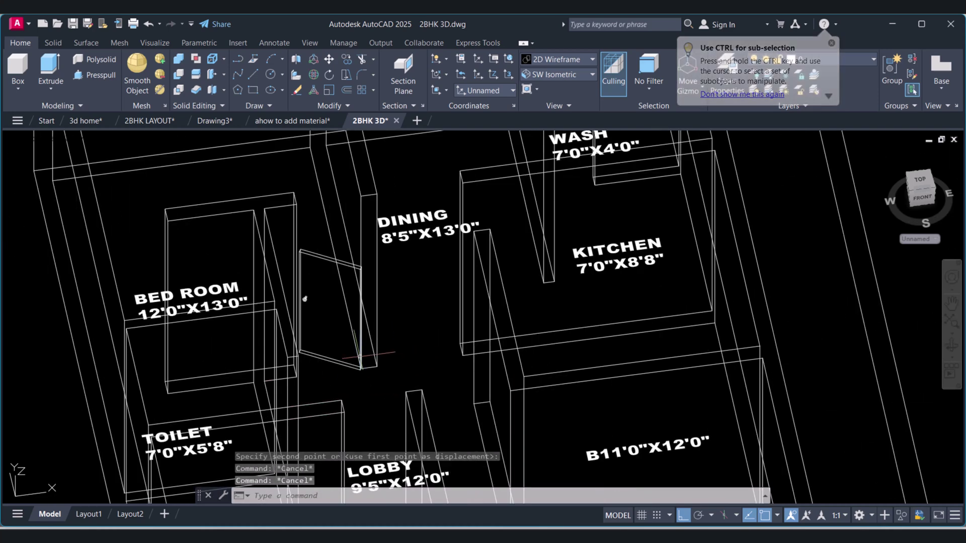
Display the house in the Realistic visual style and orbit it to view the placed door
left_click(570, 59)
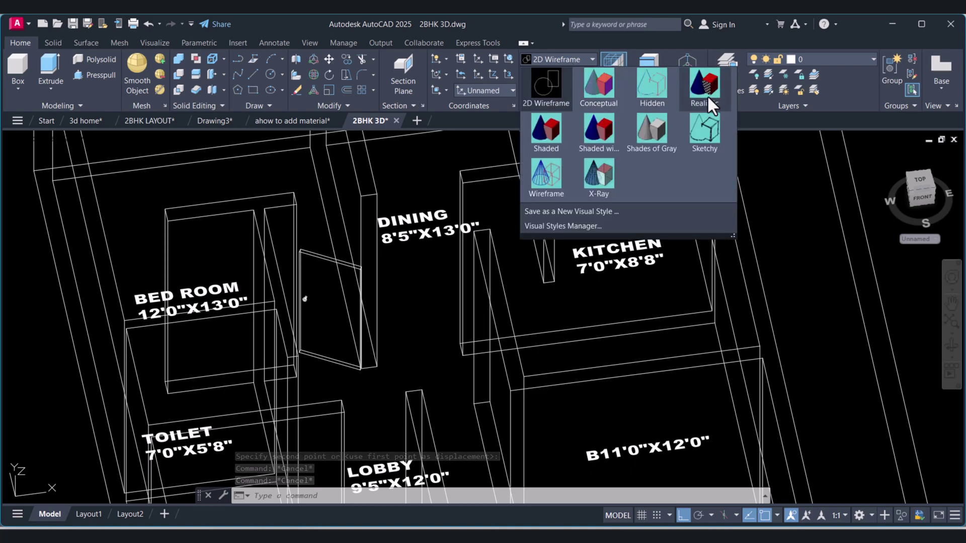
left_click(705, 88)
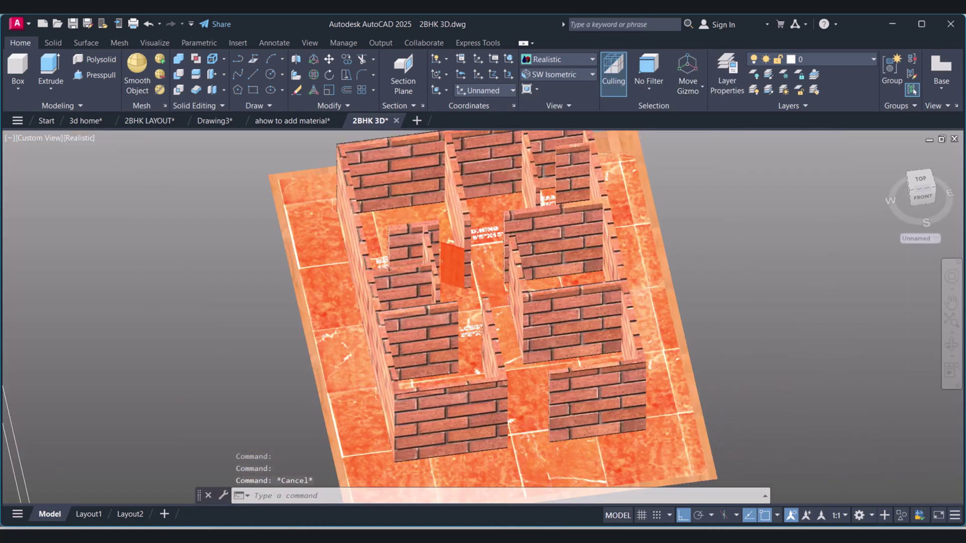
left_click(952, 343)
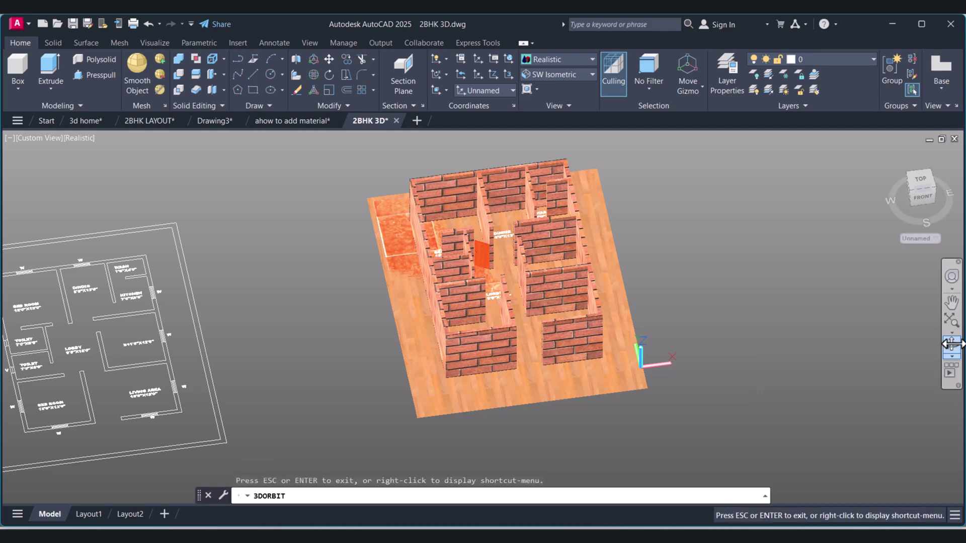
left_click_drag(503, 272, 508, 306)
key("Escape")
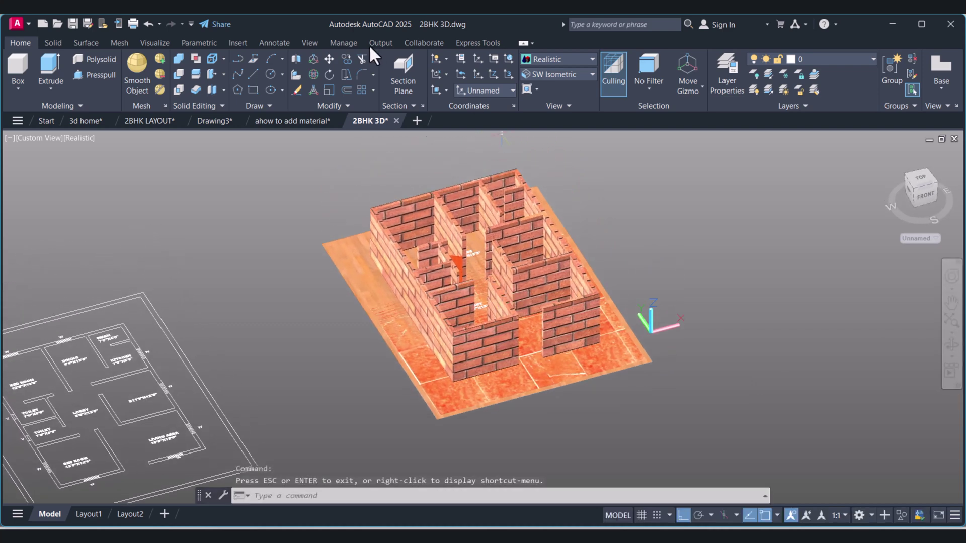
Switch the house model to the Conceptual visual style
left_click(569, 59)
left_click(599, 91)
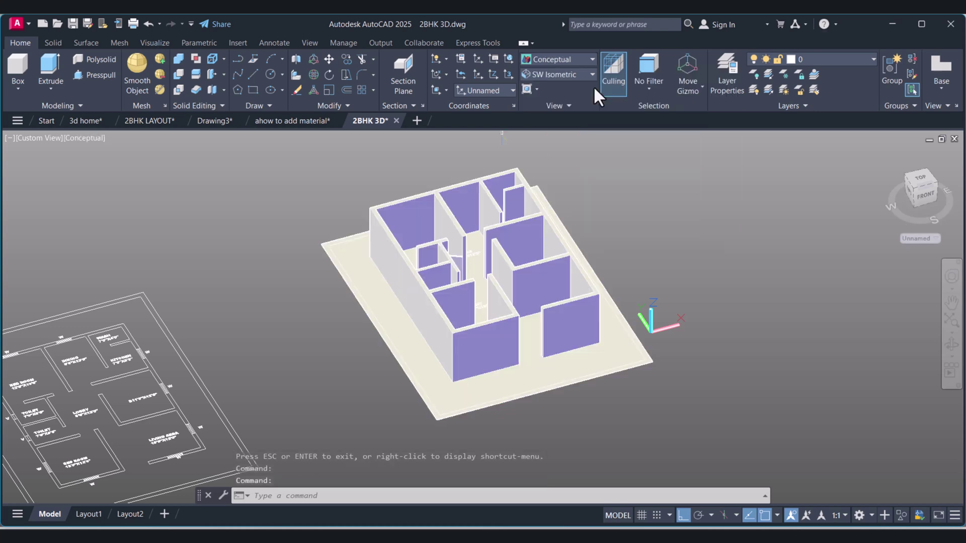
key("Escape")
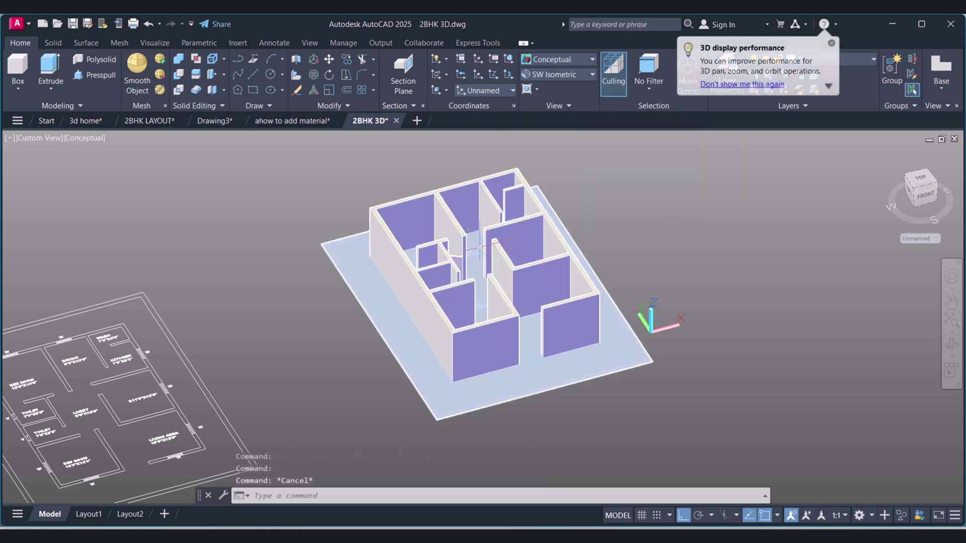
middle_click_drag(481, 254, 455, 252)
key("Escape")
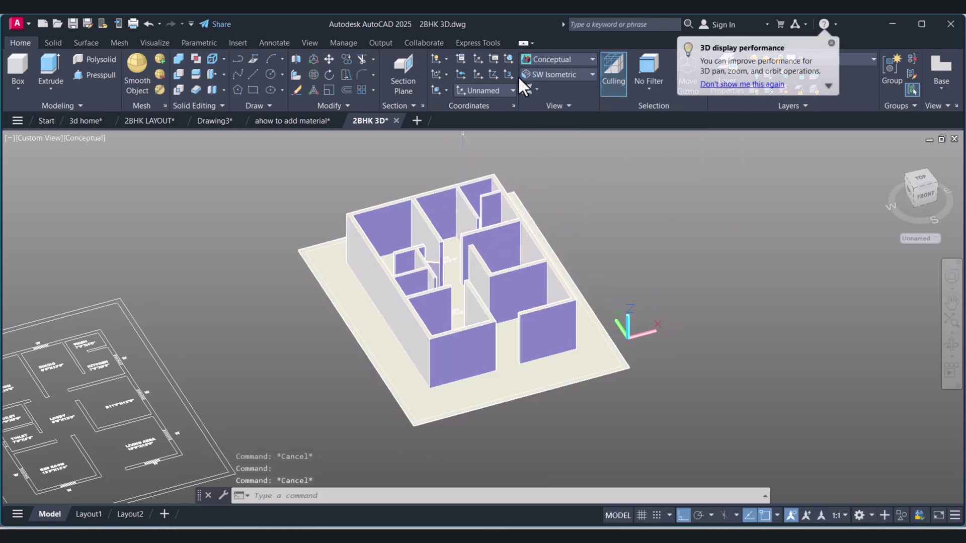
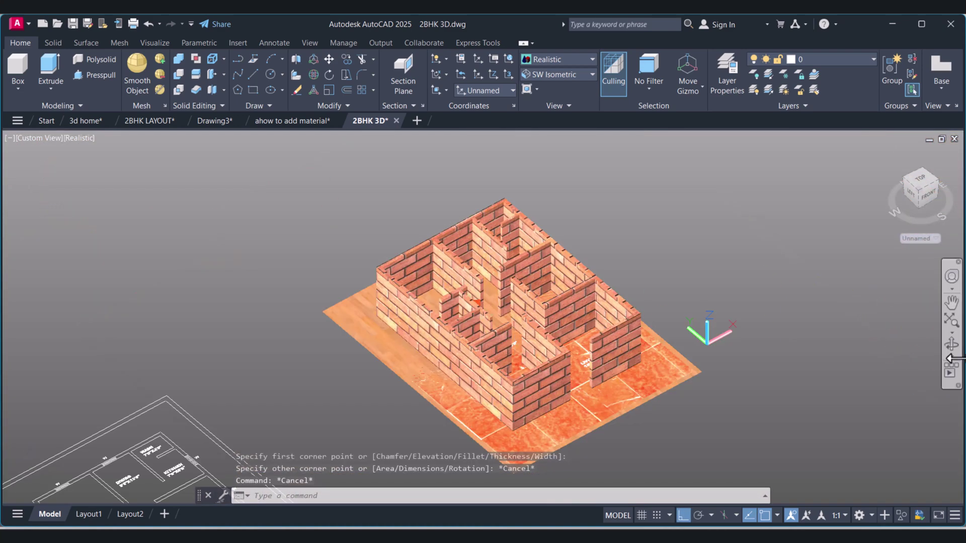
Show the house from the Top view in the 2D Wireframe visual style, framing its upper rooms
left_click(949, 347)
left_click_drag(539, 304, 593, 273)
key("Escape")
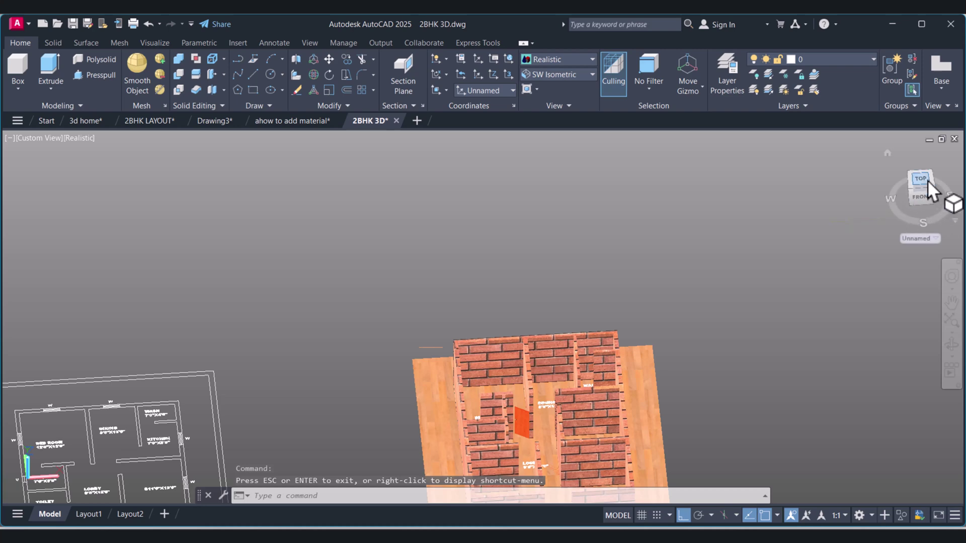
left_click(926, 180)
left_click(553, 60)
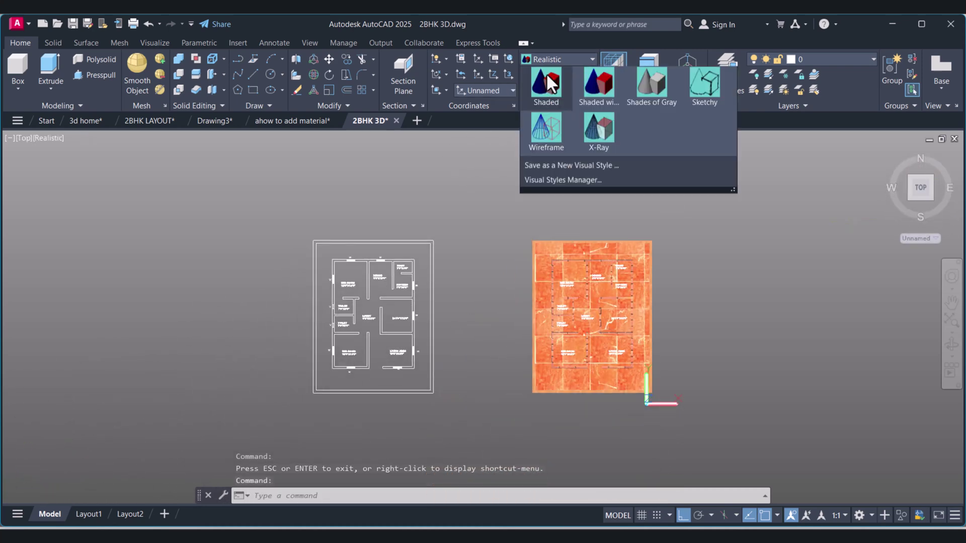
left_click(539, 80)
scroll(637, 220, "up", 4)
scroll(612, 273, "up", 2)
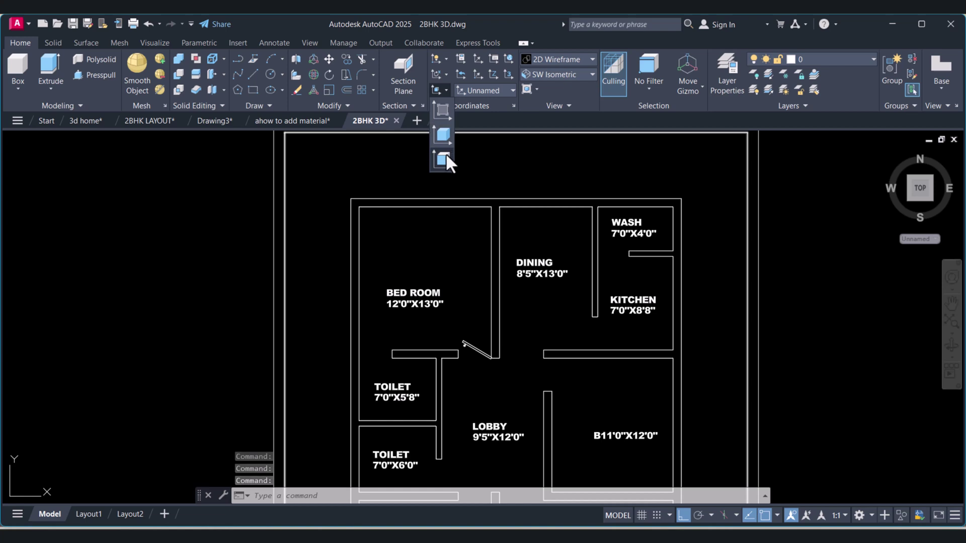
Align the UCS to a face of the wall solid, picked on the outer wall above the bedroom, and accept it
left_click(444, 158)
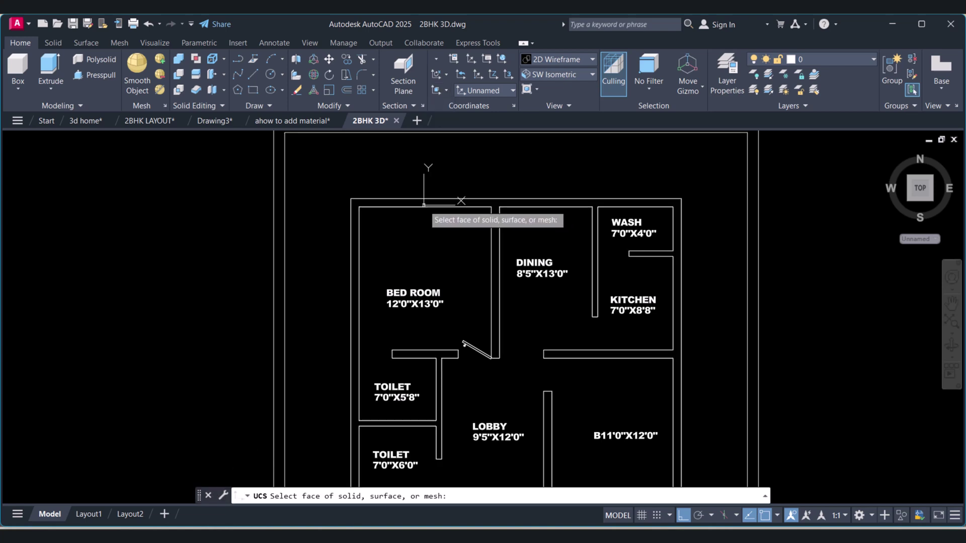
left_click(419, 202)
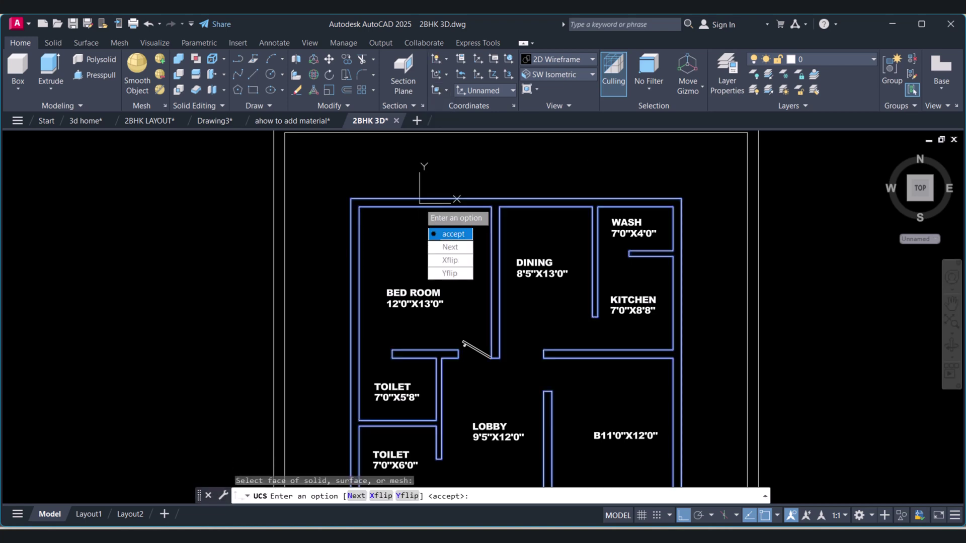
key("Return")
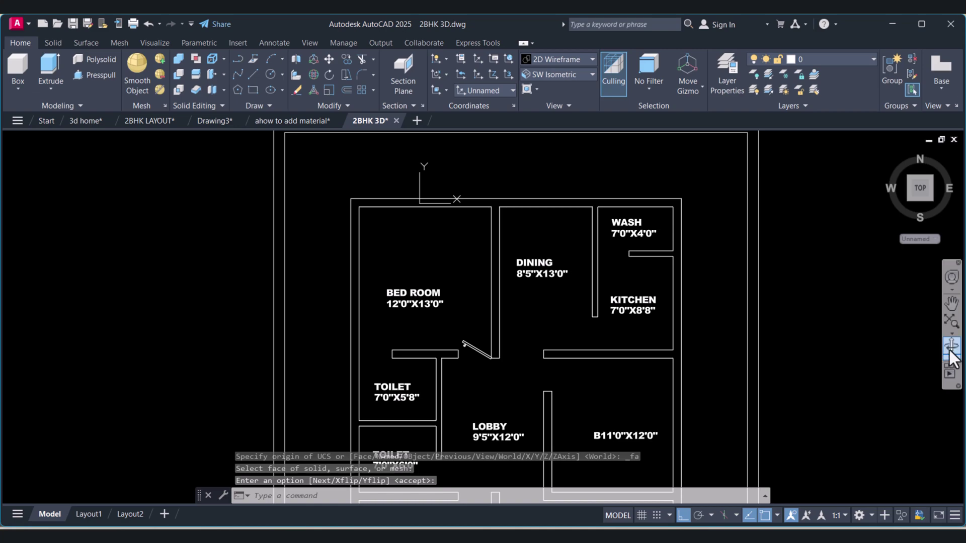
Show the house in the isometric home view with the Realistic visual style, close to the inner wall ends
left_click(884, 158)
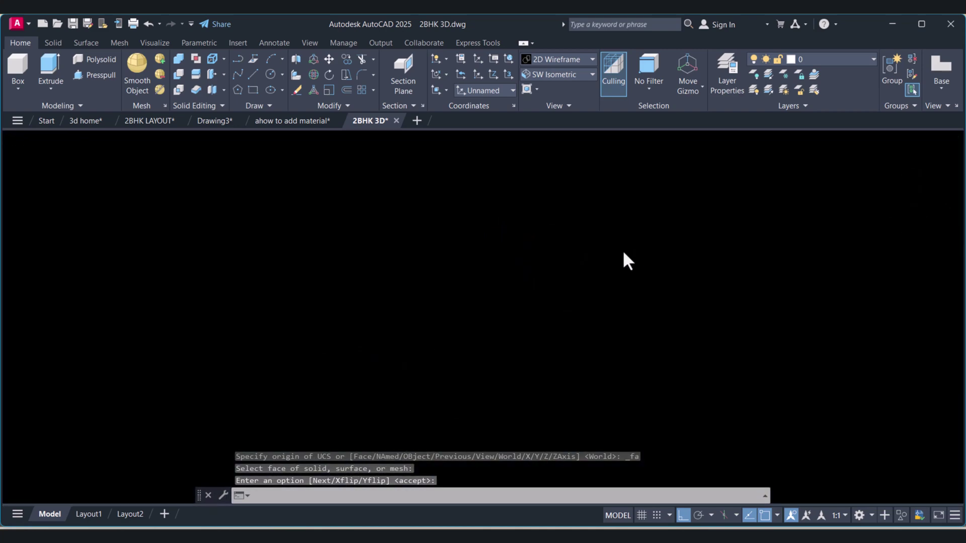
scroll(429, 401, "up", 5)
scroll(444, 363, "down", 2)
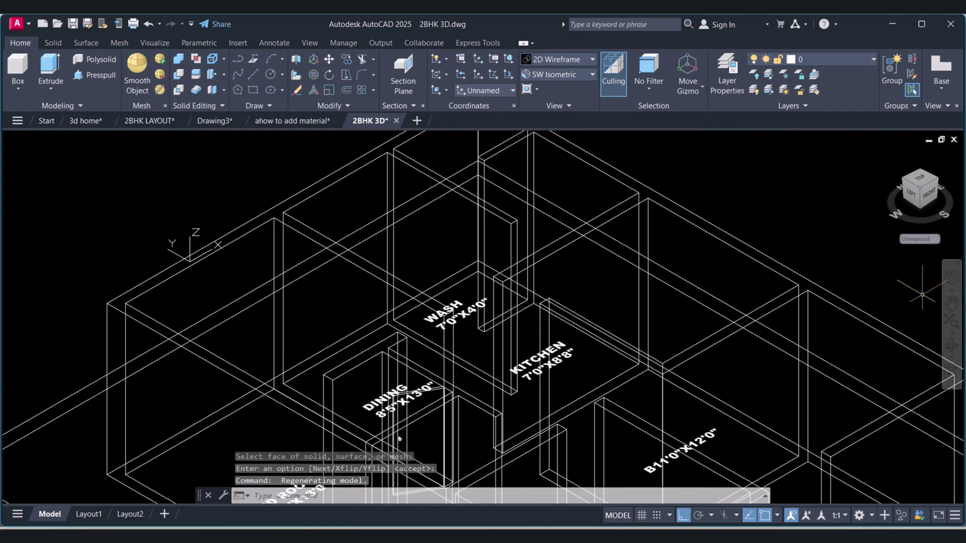
left_click(554, 59)
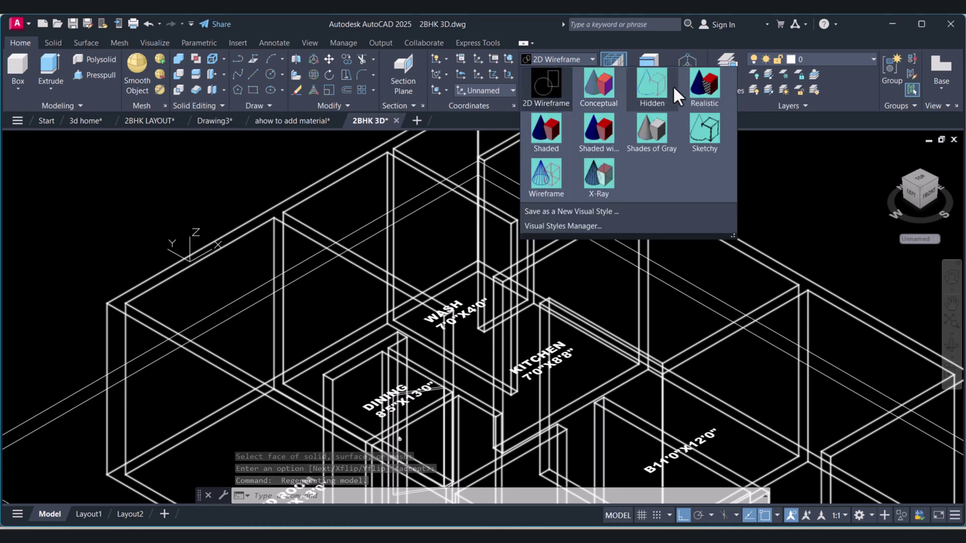
left_click(698, 87)
scroll(428, 354, "up", 3)
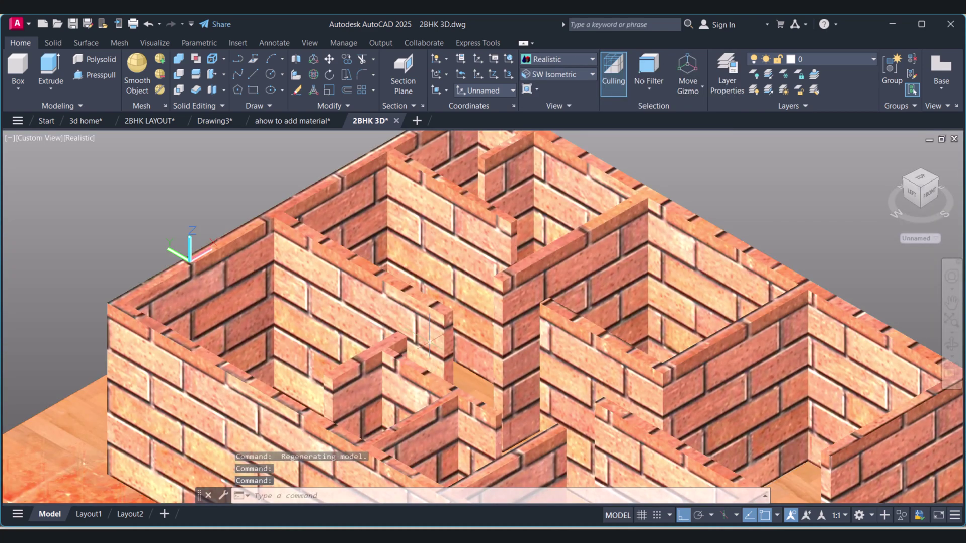
scroll(428, 355, "up", 2)
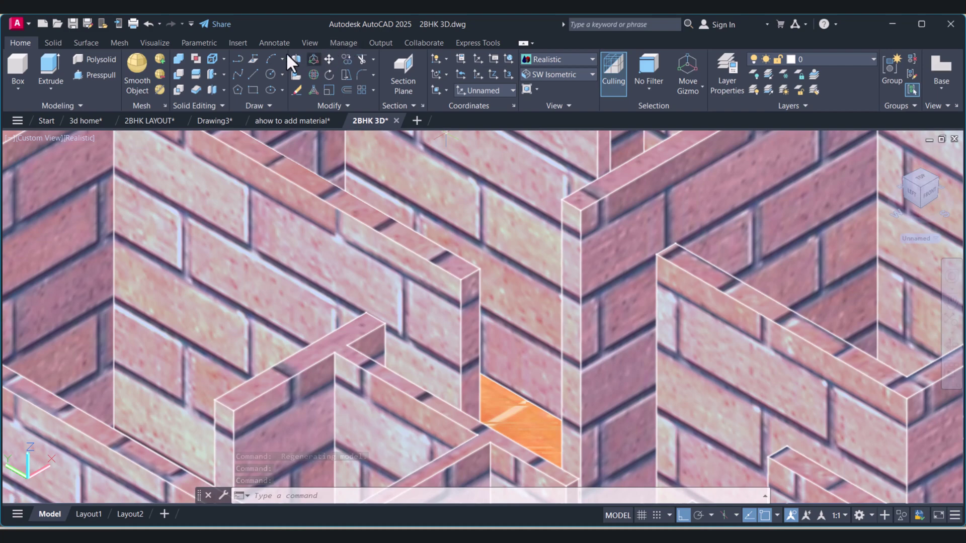
Turn the sun on, darken the model slightly with the exposure setting, and close the render environment settings
left_click(155, 44)
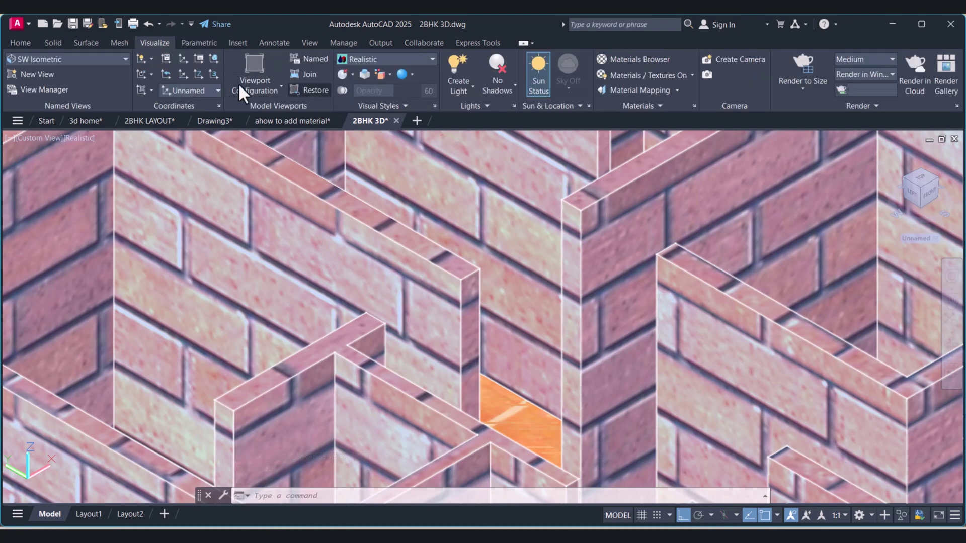
left_click(534, 73)
left_click(450, 272)
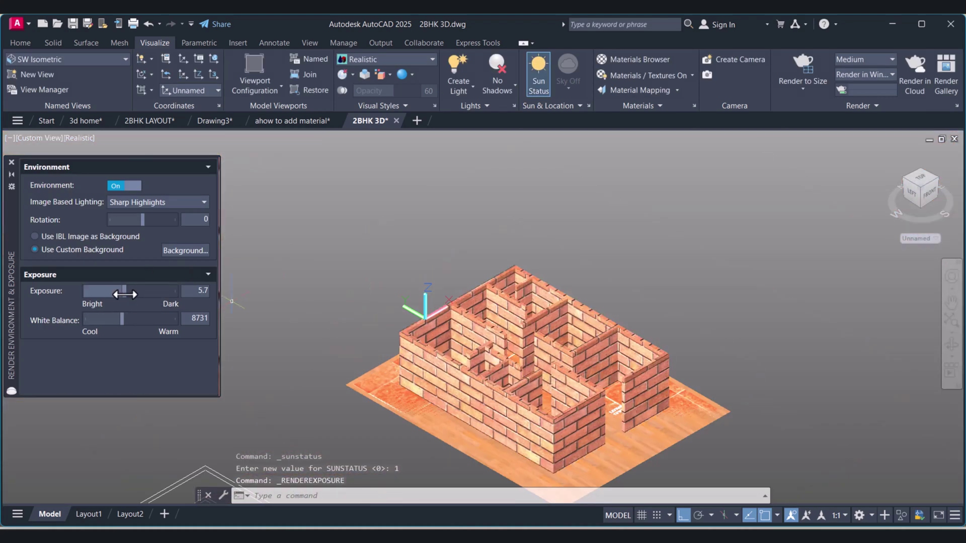
left_click_drag(124, 294, 127, 296)
left_click(12, 162)
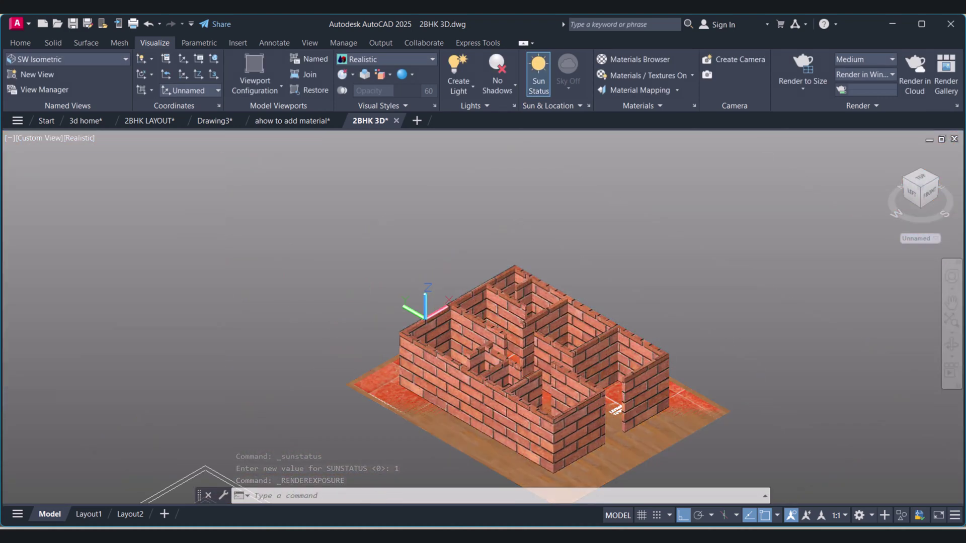
scroll(504, 351, "up", 8)
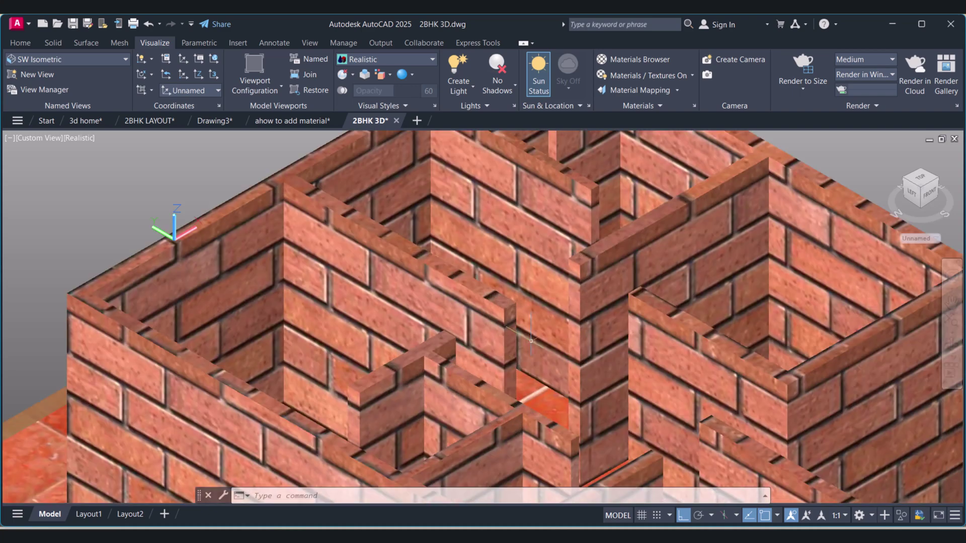
left_click(20, 44)
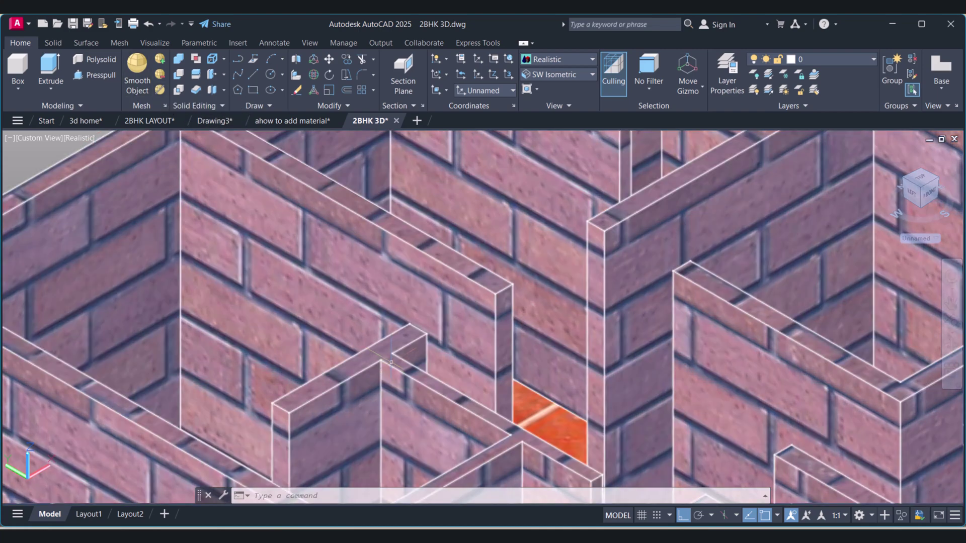
type("rec")
key("Return")
scroll(405, 327, "up", 5)
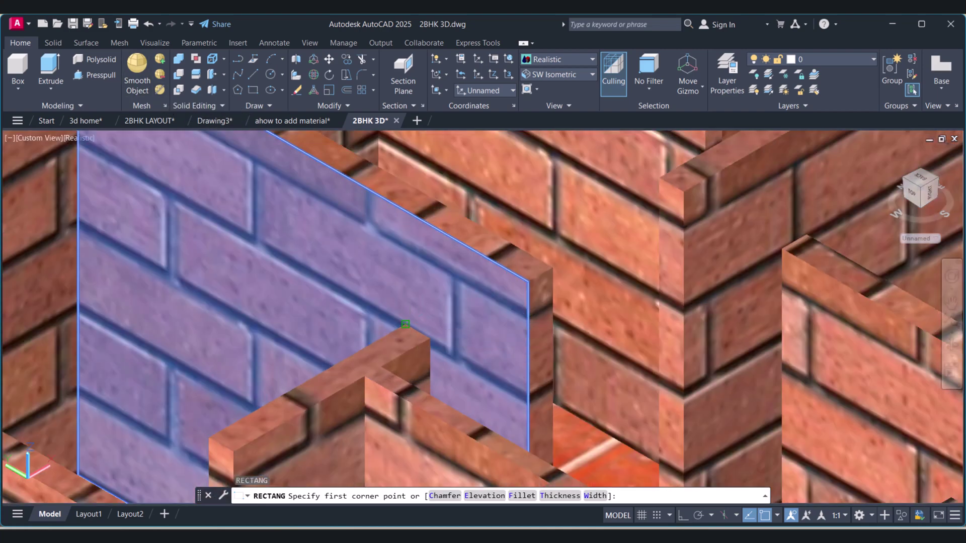
left_click(405, 324)
key("Escape")
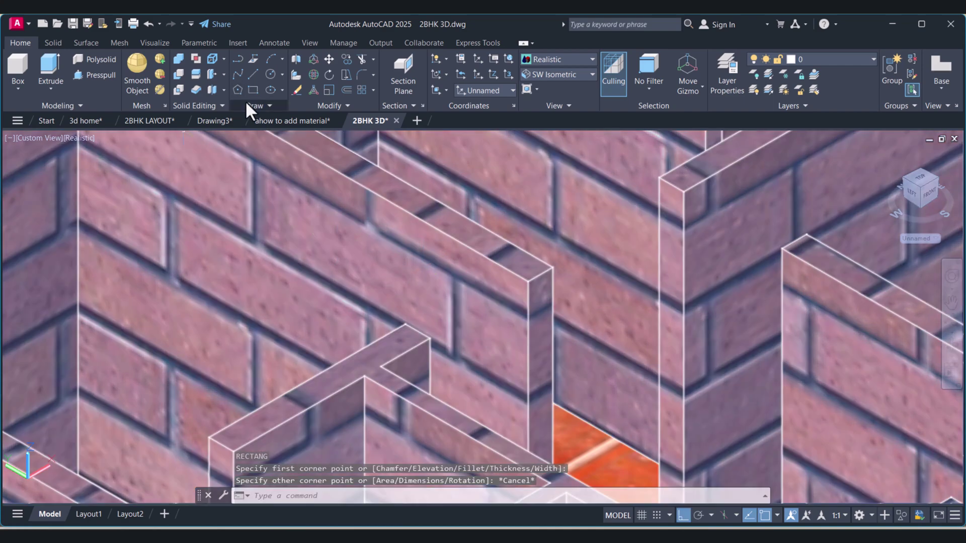
Align the UCS to the top face of the wall solid, picked on the inner wall, and accept it
left_click(446, 91)
left_click(441, 161)
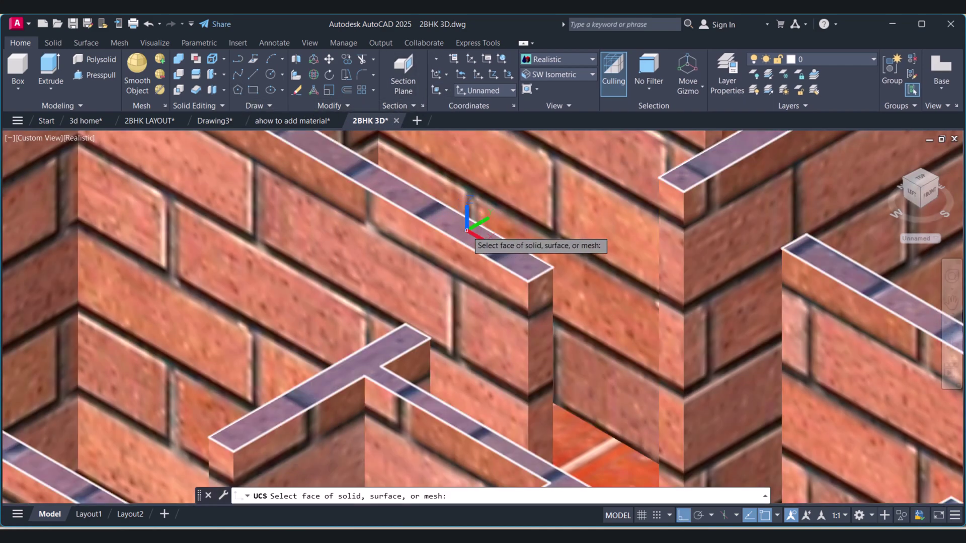
left_click(466, 233)
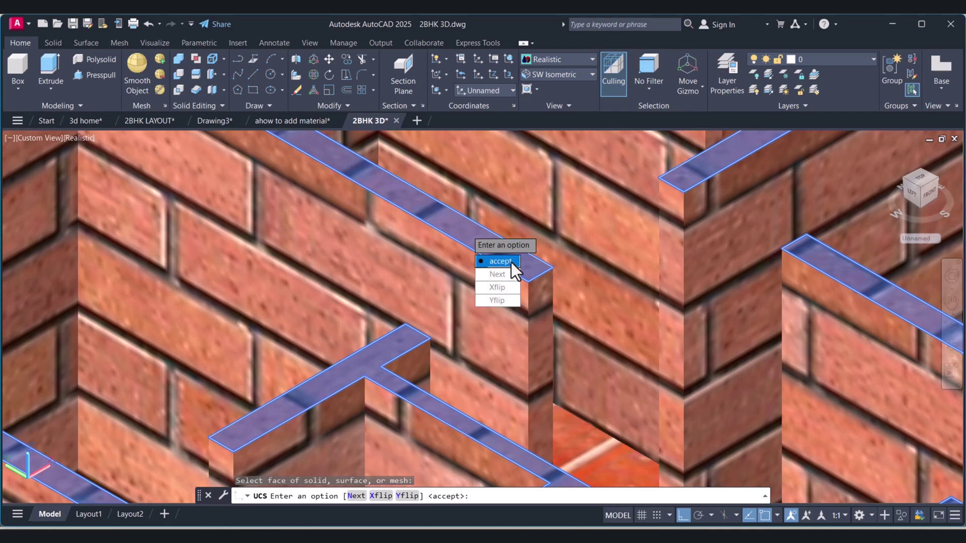
key("Escape")
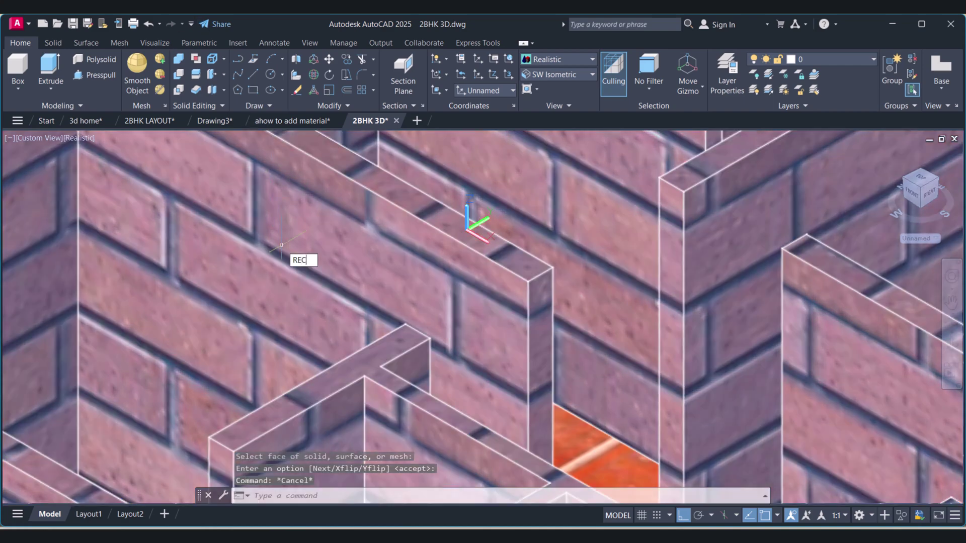
key("Escape")
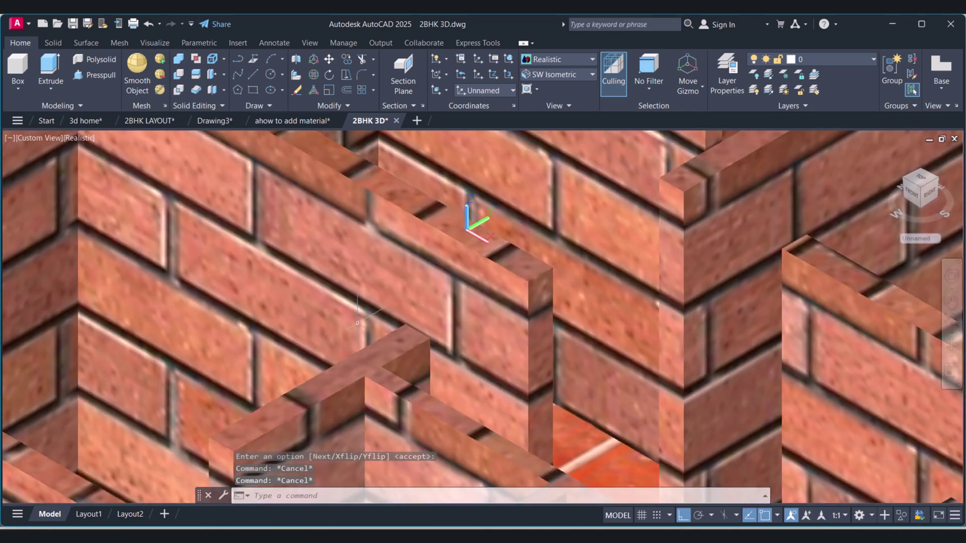
type("REC")
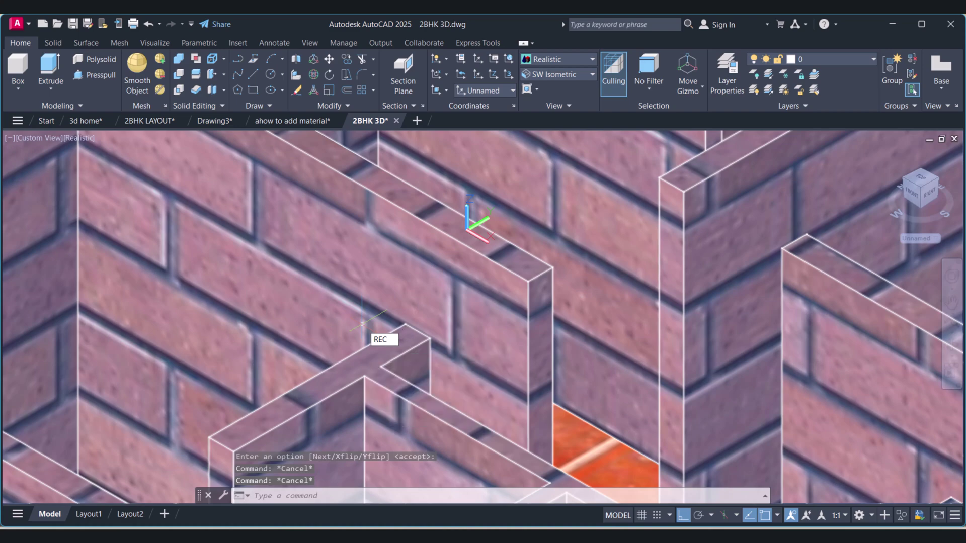
key("Return")
left_click(405, 325)
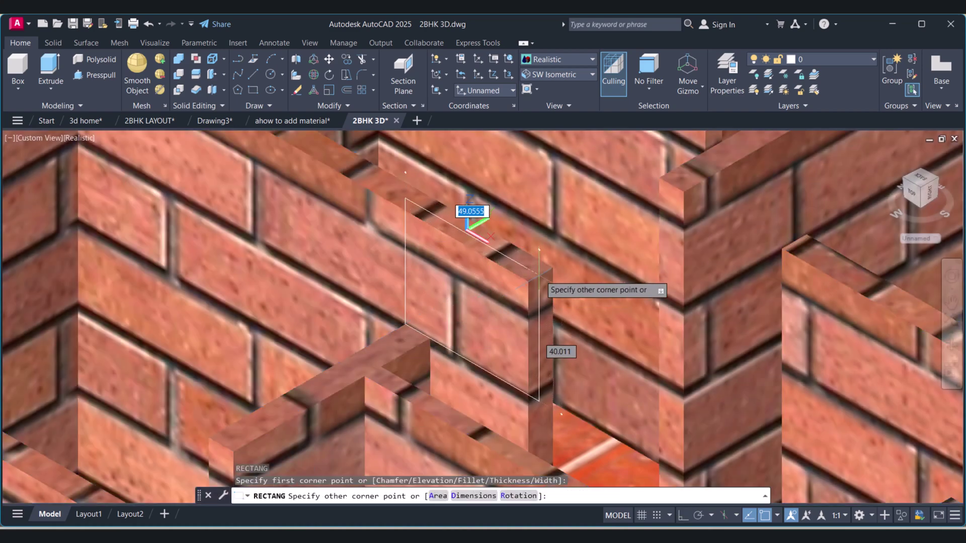
Draw a 36-unit-long rectangle across the gap above the red door, as wide as the wall, between the two wall ends
left_click(952, 345)
left_click_drag(556, 362, 332, 311)
key("Escape")
key("Escape")
scroll(249, 251, "up", 3)
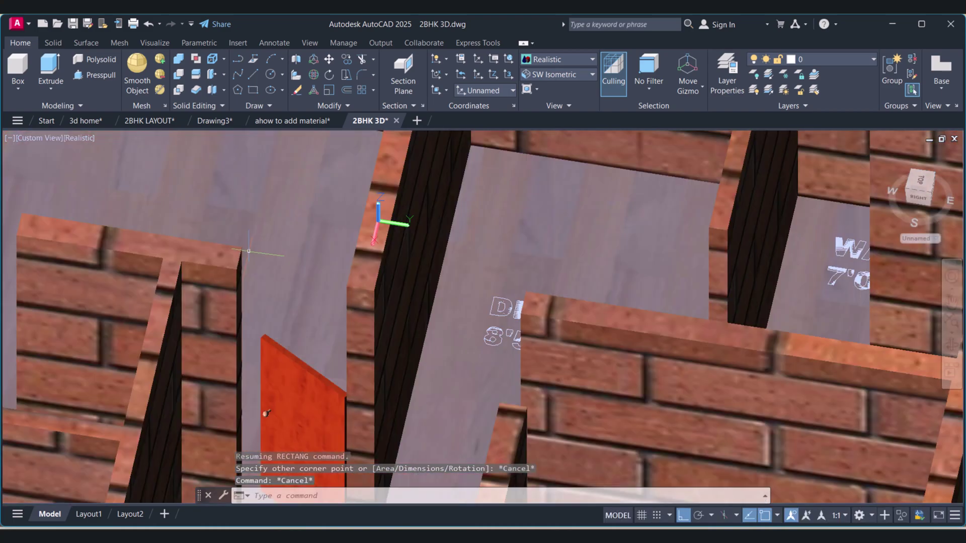
scroll(249, 251, "up", 2)
type("REC")
key("Return")
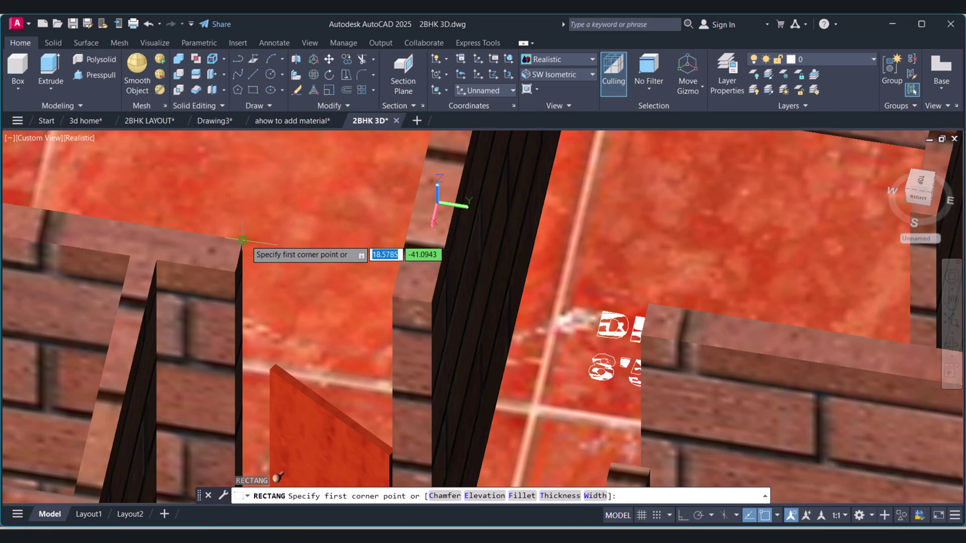
left_click(243, 240)
scroll(388, 282, "up", 1)
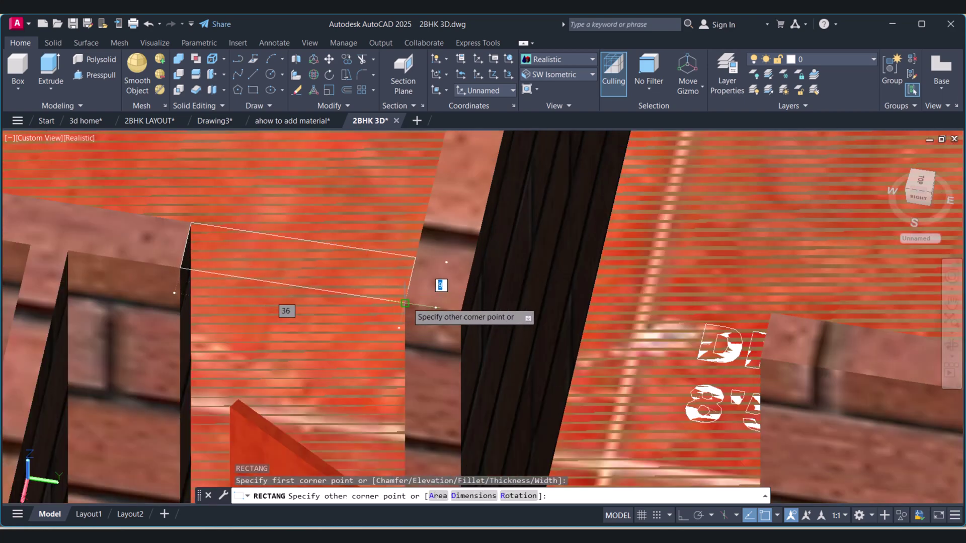
key("Escape")
scroll(431, 305, "down", 2)
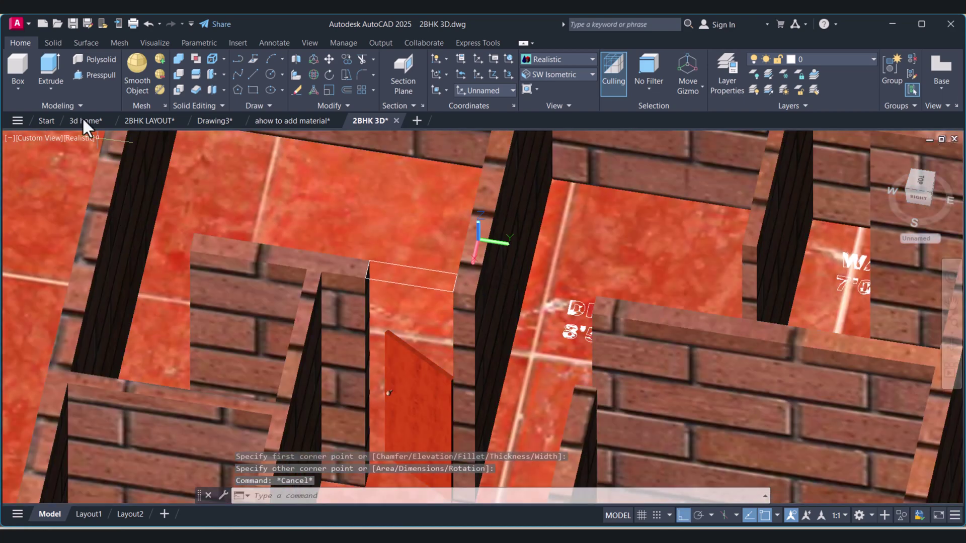
Extrude the rectangle above the red door 48 units downward to form a wall block over the doorway
left_click(50, 68)
left_click(406, 284)
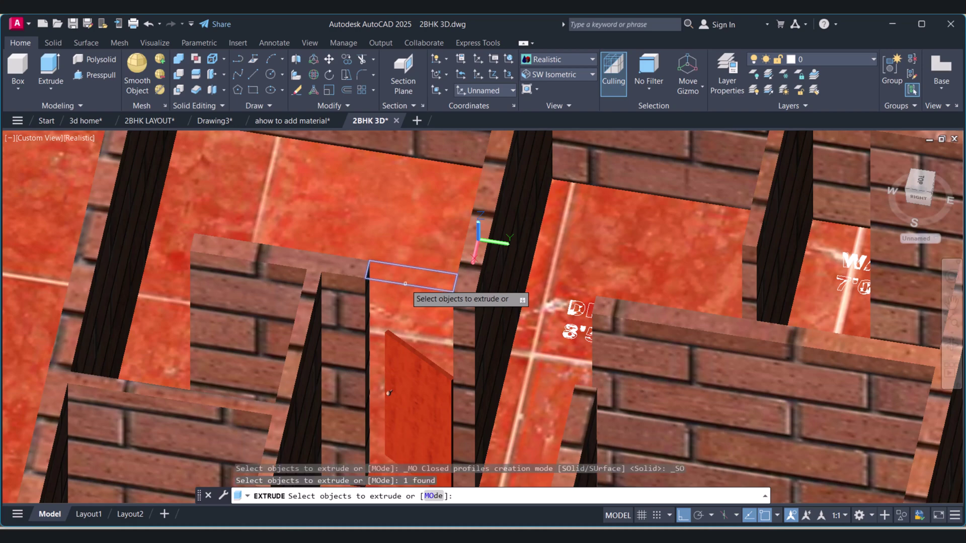
right_click(405, 284)
left_click(420, 292)
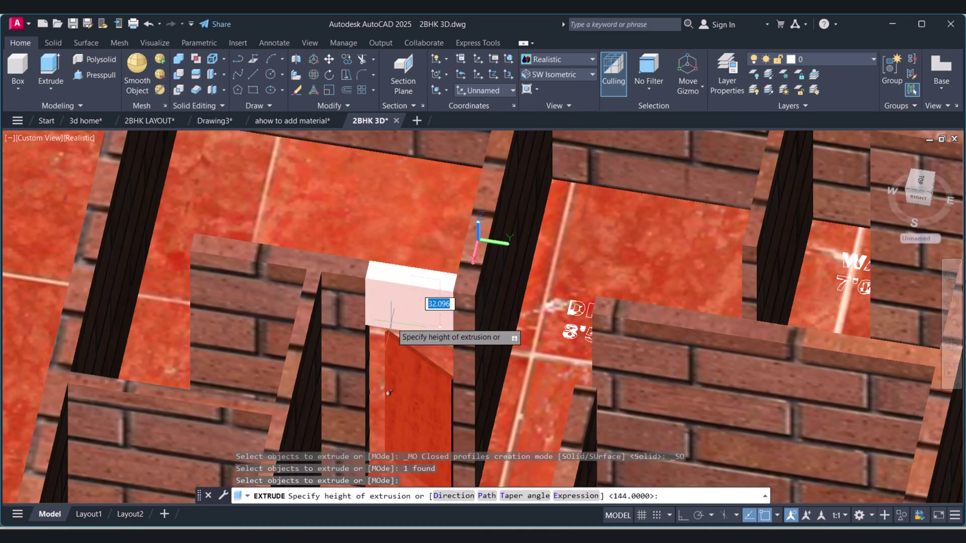
key("Return")
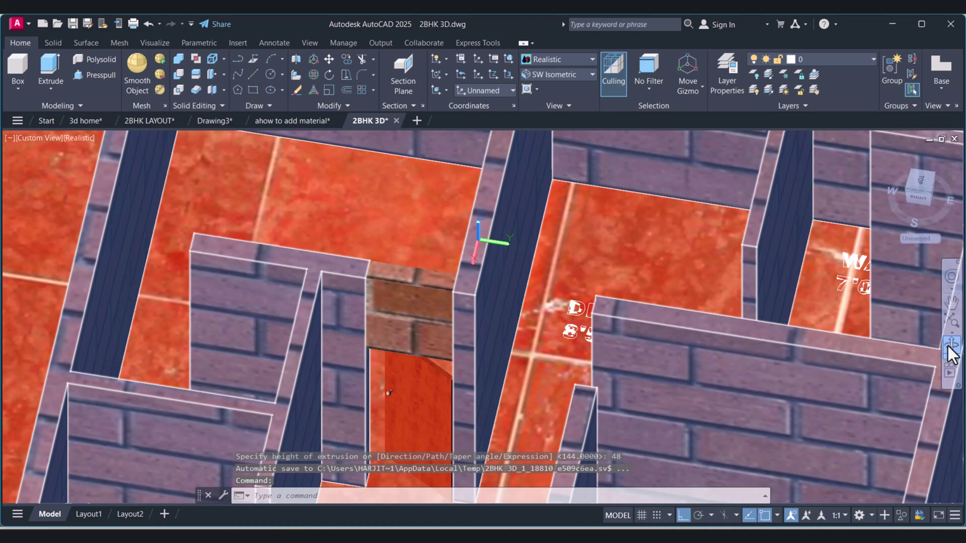
left_click(950, 346)
left_click_drag(654, 383, 405, 363)
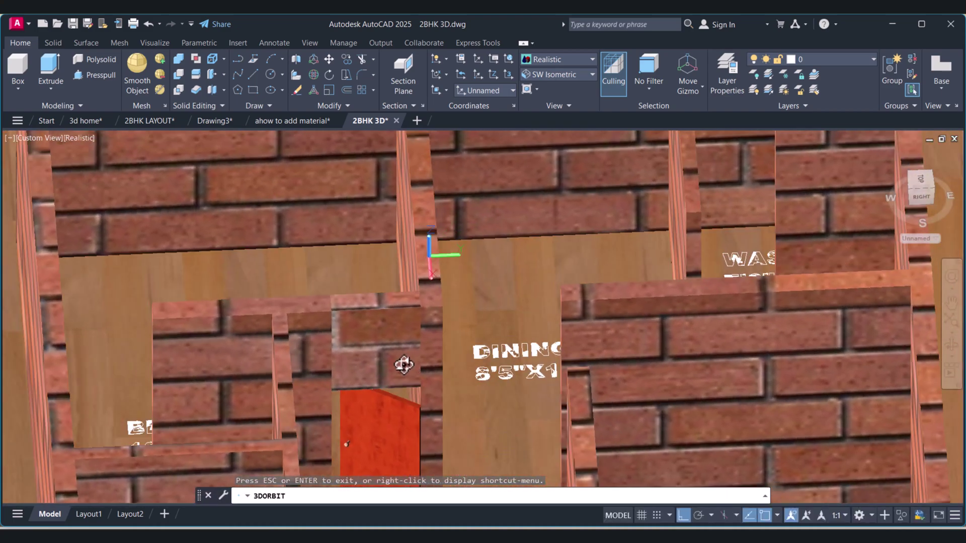
key("Escape")
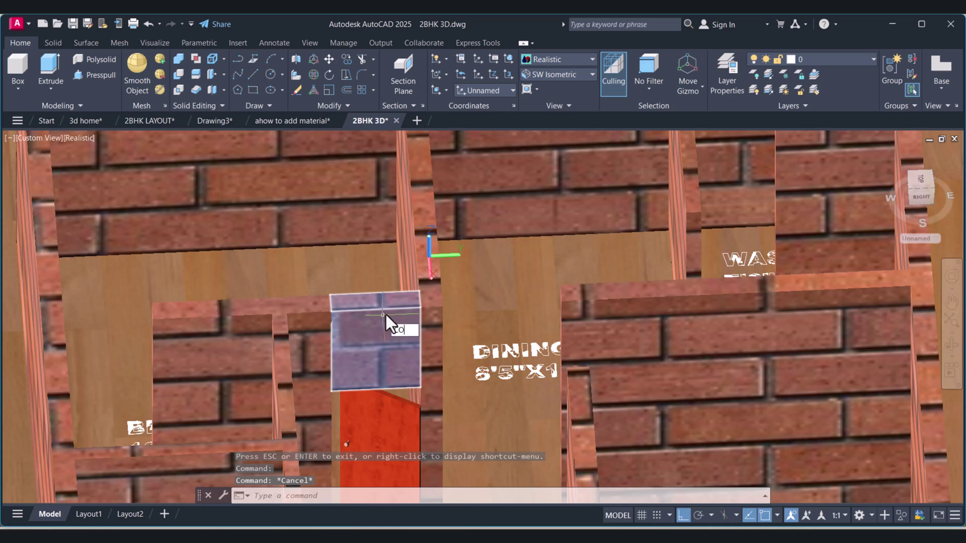
type("CO")
key("Return")
left_click(383, 304)
key("Return")
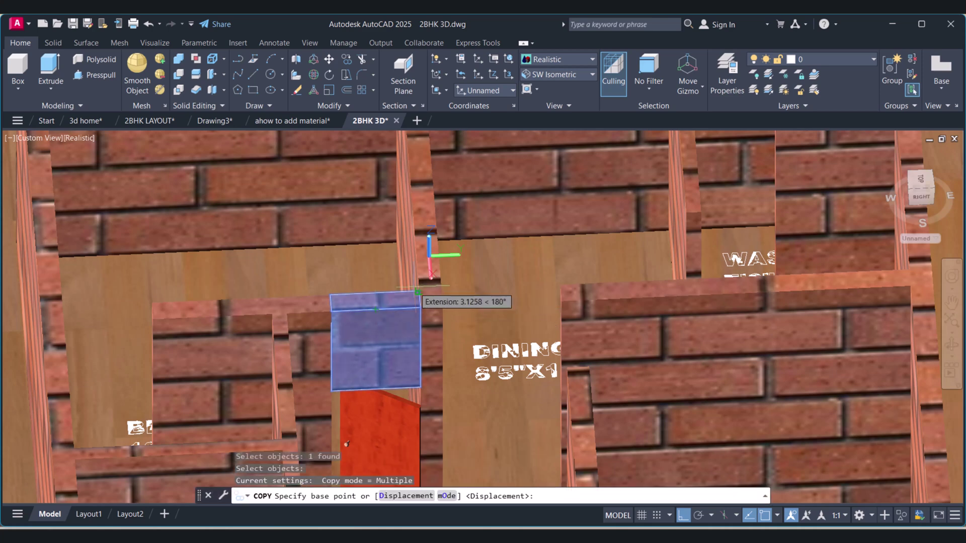
key("Escape")
Copy the block above the red door by its upper corner to the end of the wall beyond the adjacent dining opening
type("ct o")
key("Return")
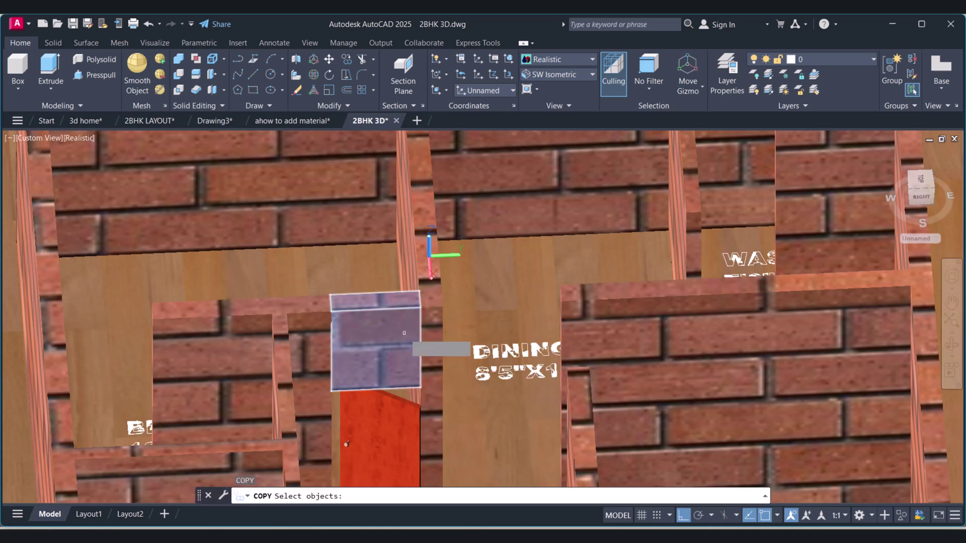
left_click(394, 313)
key("Return")
left_click(420, 306)
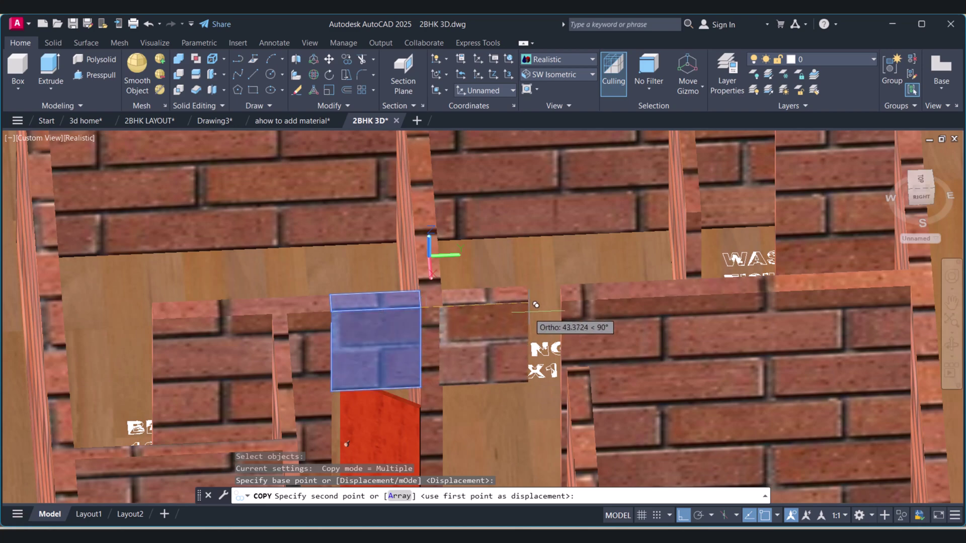
left_click(560, 302)
key("Escape")
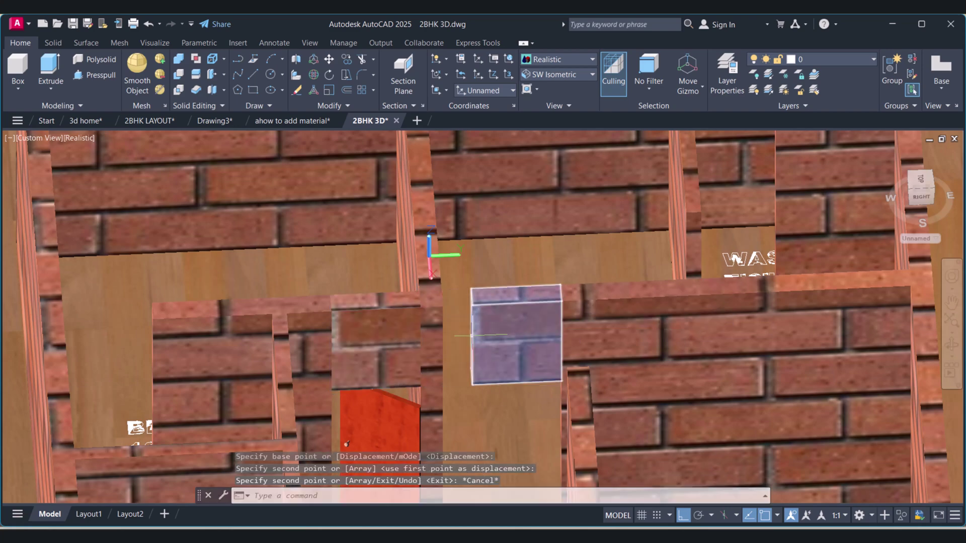
Extend the free end face of the copied block with Presspull to the inner wall, closing the upper part of the dining opening
middle_click_drag(495, 353, 523, 357)
key("ctrl+a")
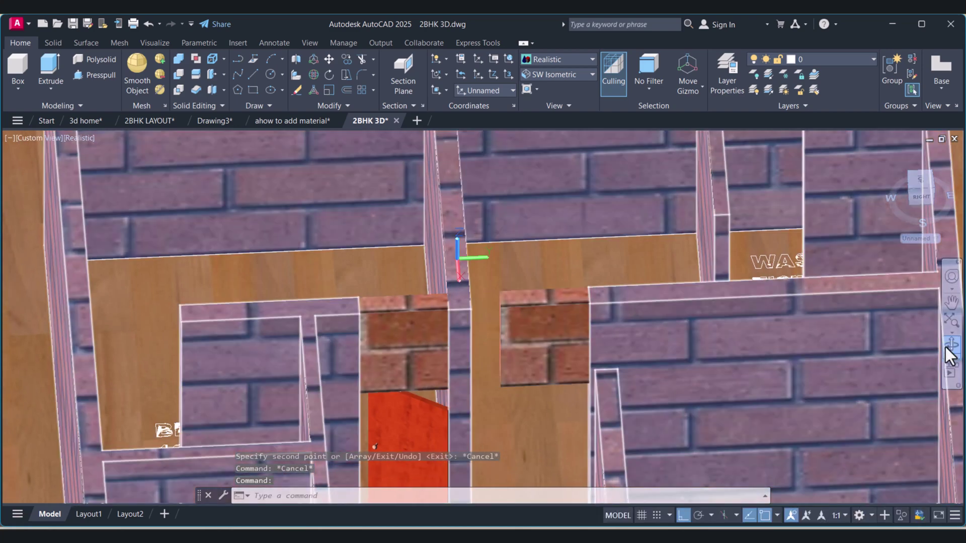
left_click(951, 345)
left_click_drag(611, 390, 642, 398)
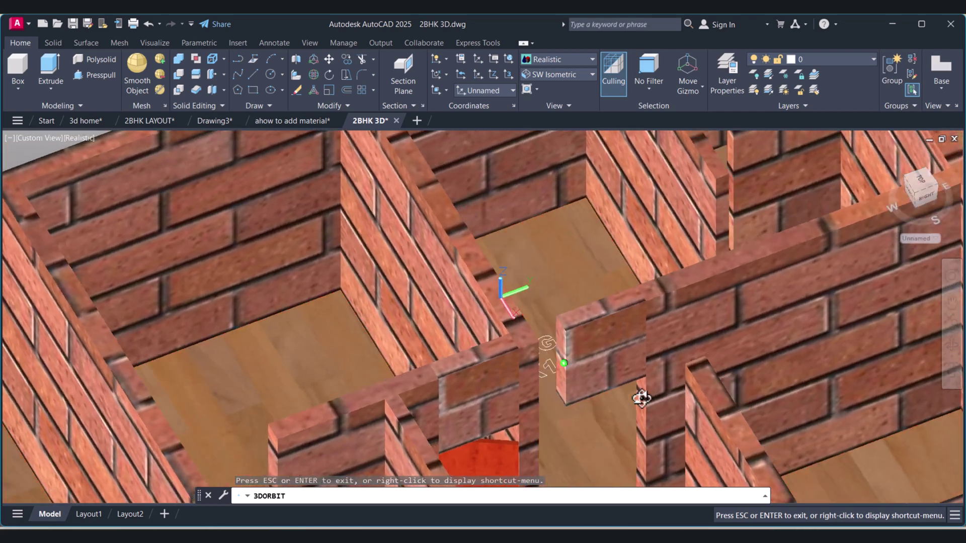
key("Escape")
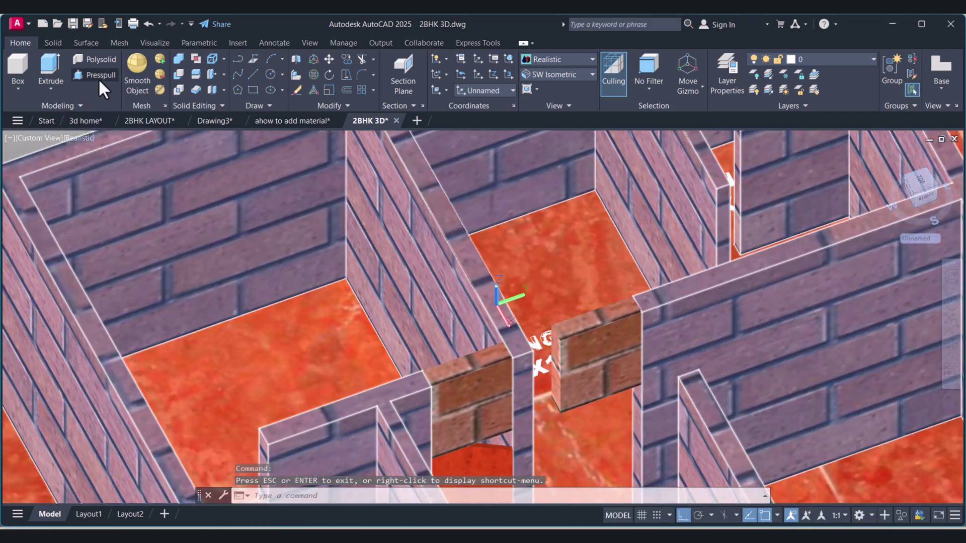
left_click(95, 75)
scroll(441, 352, "up", 3)
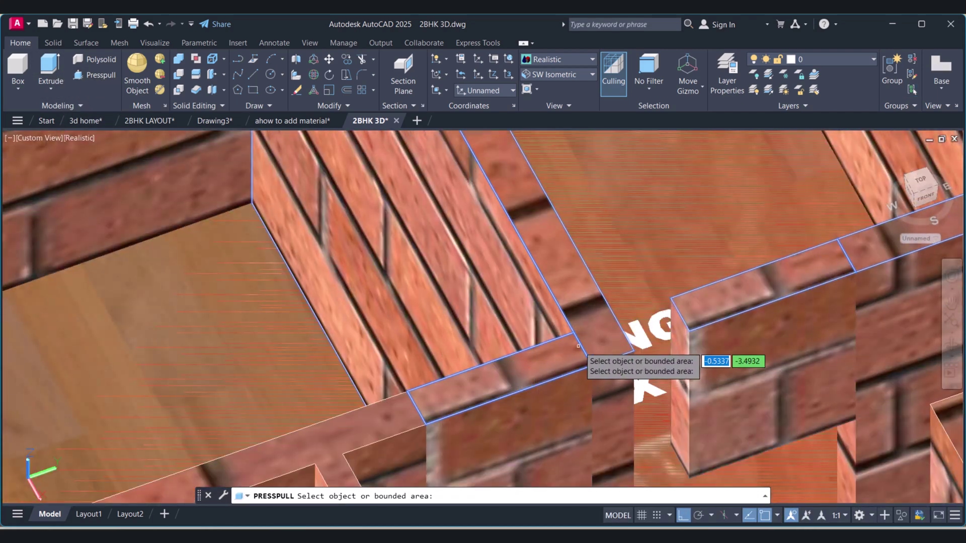
left_click(673, 352)
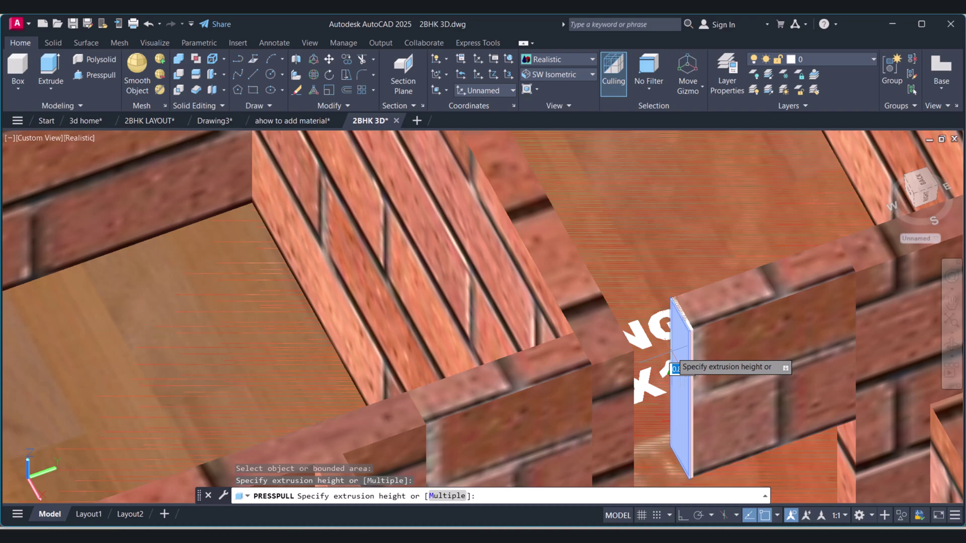
left_click(637, 354)
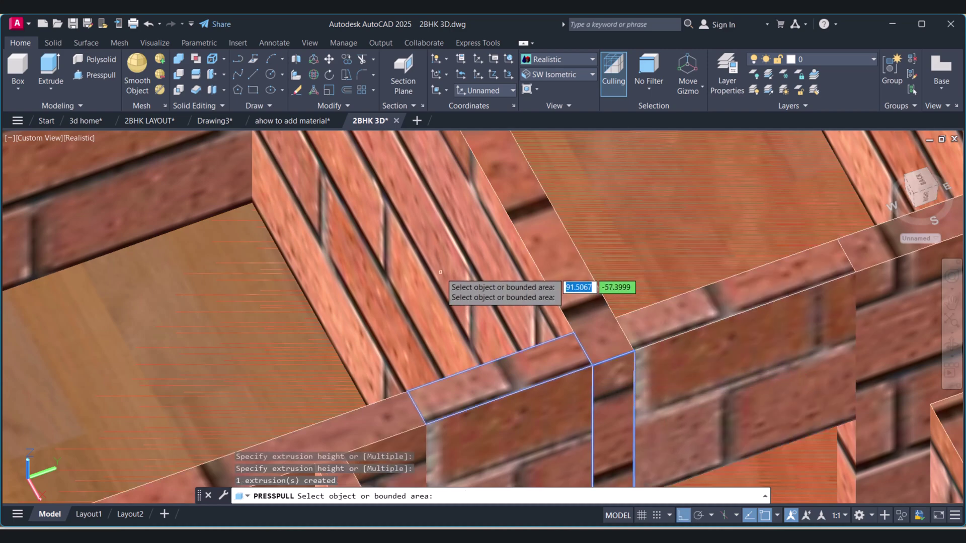
scroll(440, 272, "down", 6)
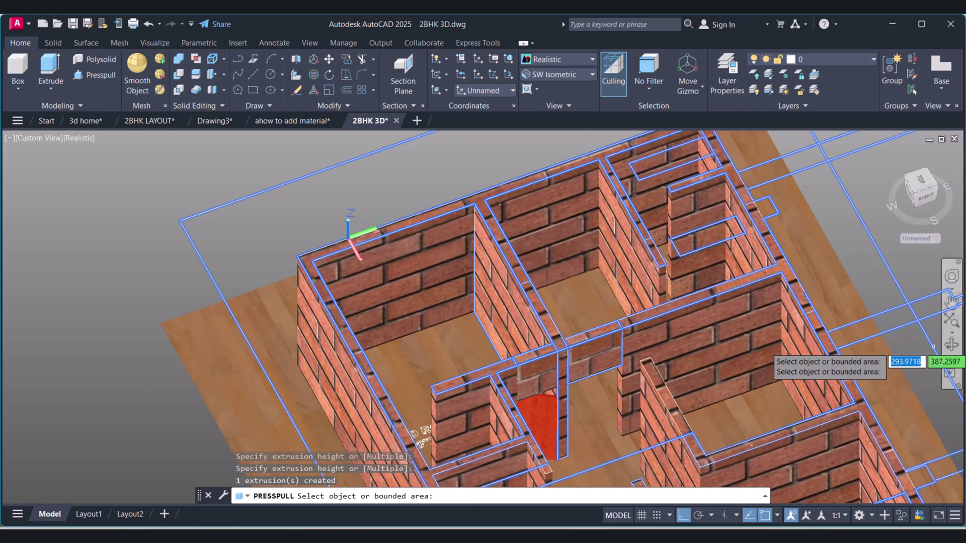
left_click(951, 344)
left_click_drag(639, 367, 553, 333)
key("Escape")
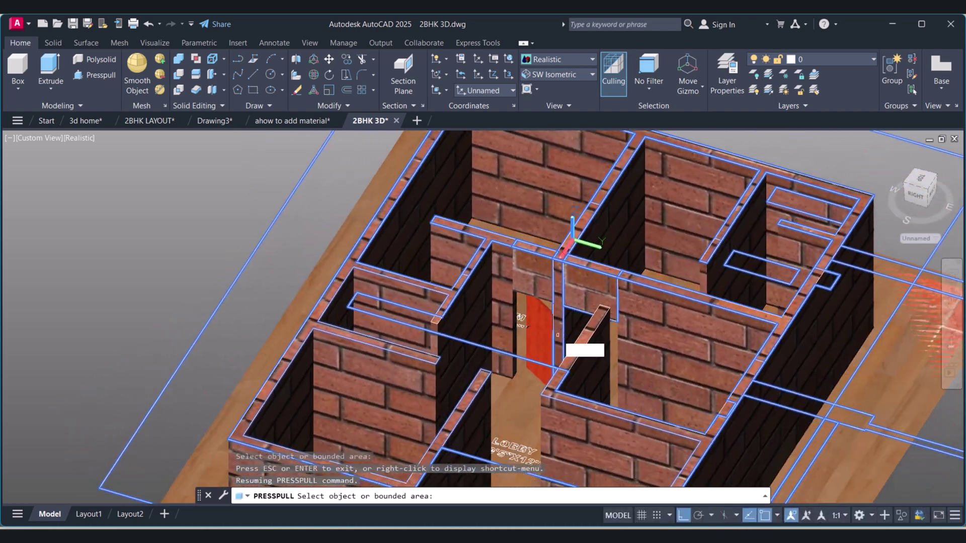
left_click(594, 278)
key("Escape")
key("Escape")
key("Escape")
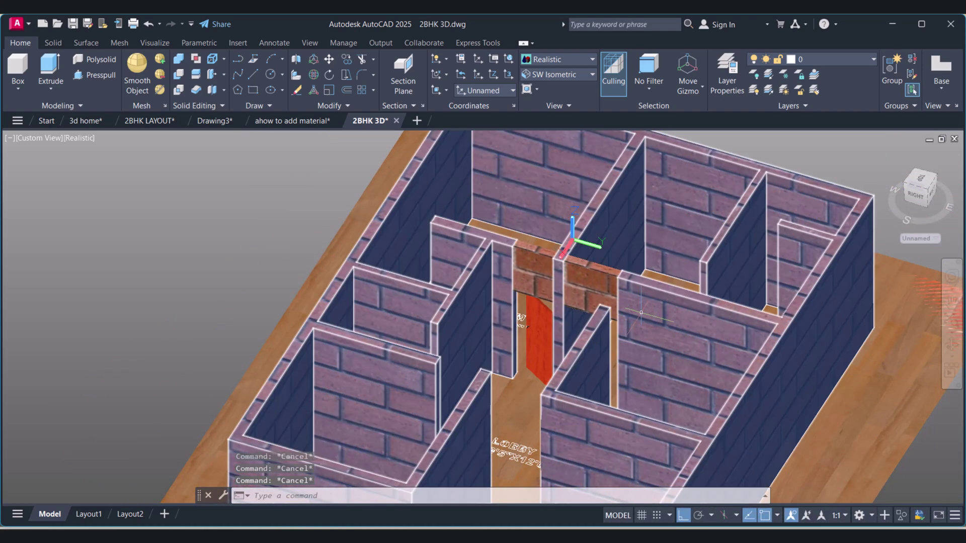
Copy the block over the dining opening by its upper corner to the wall end beside the house's front entrance opening
type("ct o")
key("Return")
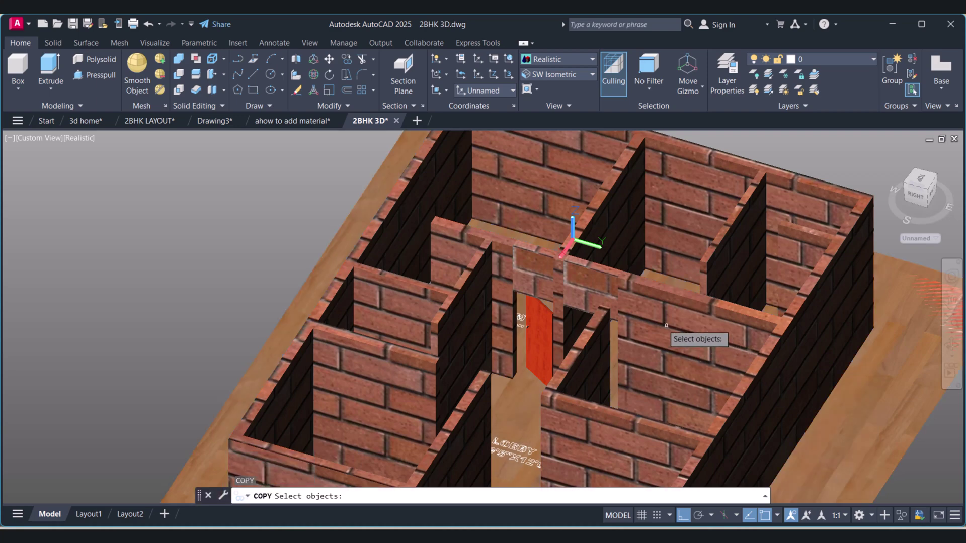
key("Return")
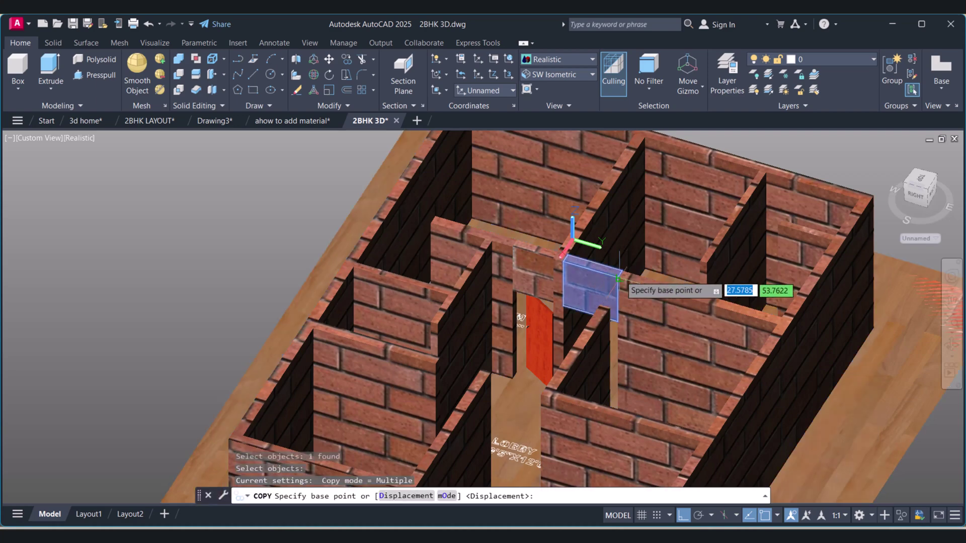
scroll(604, 287, "up", 6)
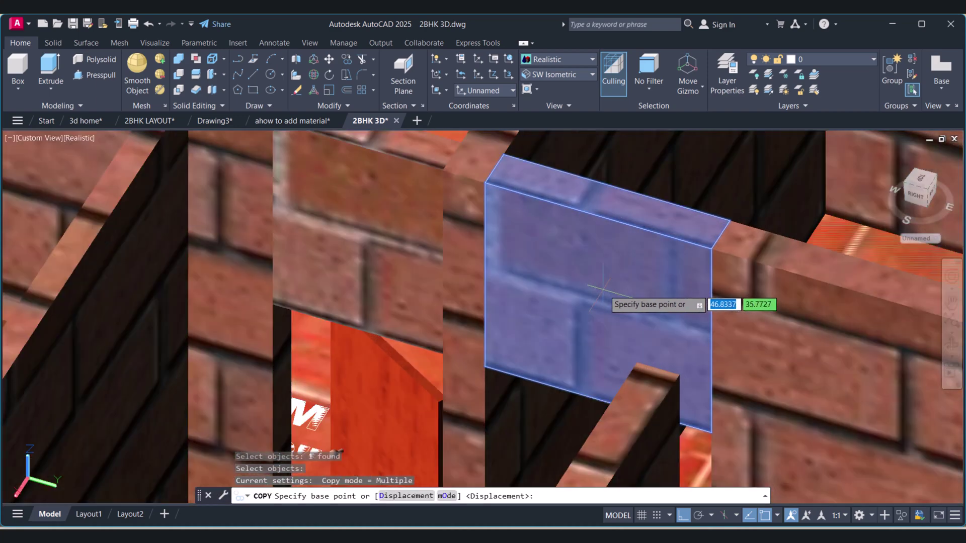
left_click(709, 248)
scroll(649, 227, "down", 8)
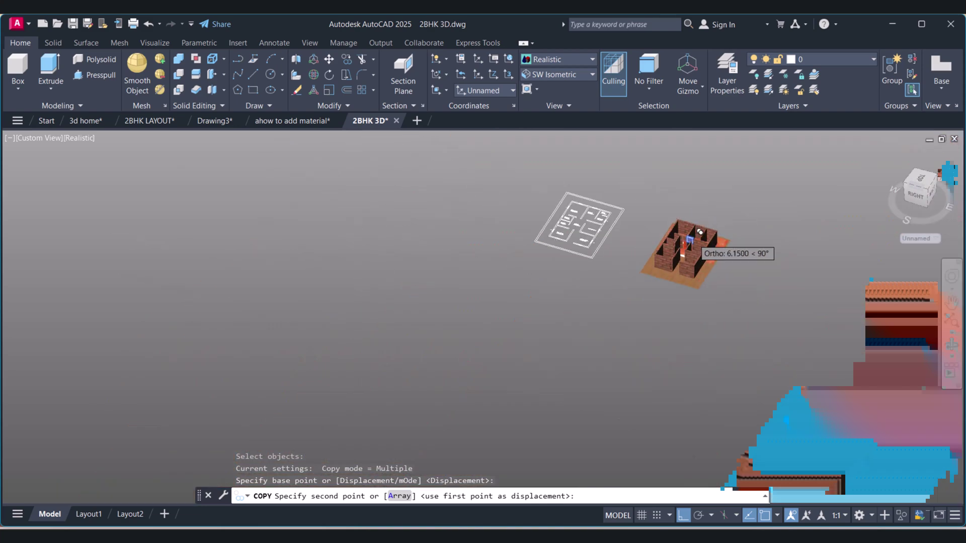
scroll(704, 242, "up", 4)
scroll(717, 236, "up", 3)
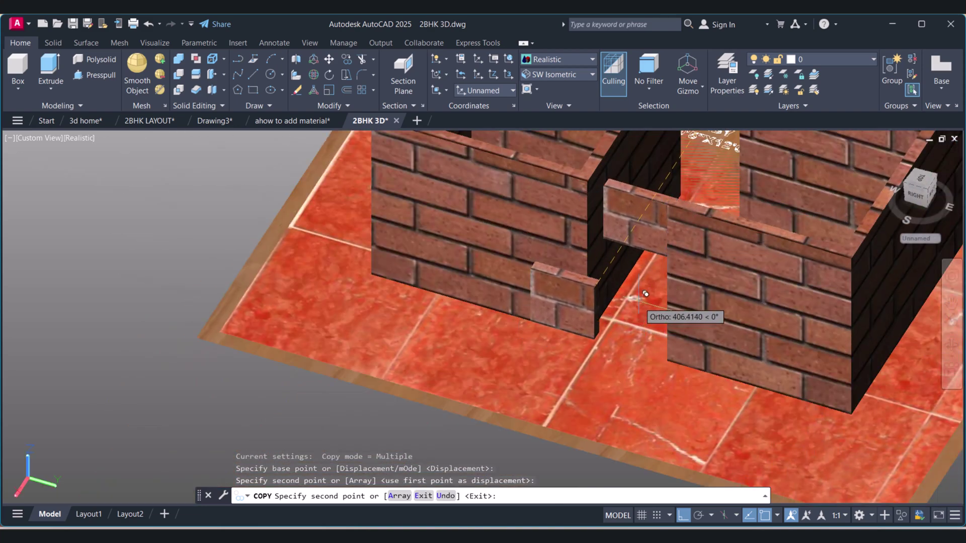
left_click(611, 300)
middle_click_drag(612, 299, 611, 347)
key("Escape")
Extend the free end face of the block at the front entrance with Presspull to the facing wall, closing the upper part of the opening
left_click(953, 346)
left_click_drag(654, 322, 683, 339)
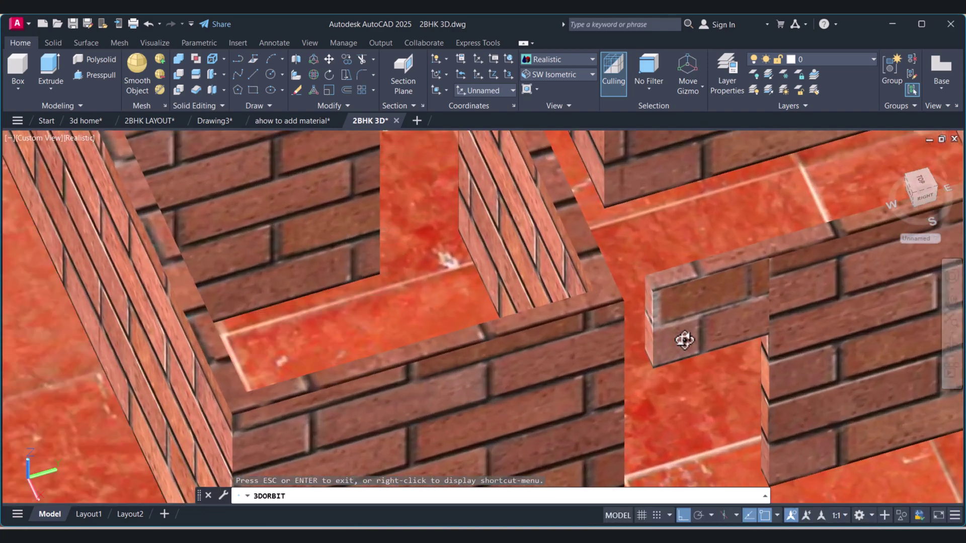
key("Escape")
left_click(112, 74)
middle_click_drag(550, 312, 650, 321, "shift")
scroll(650, 321, "up", 5)
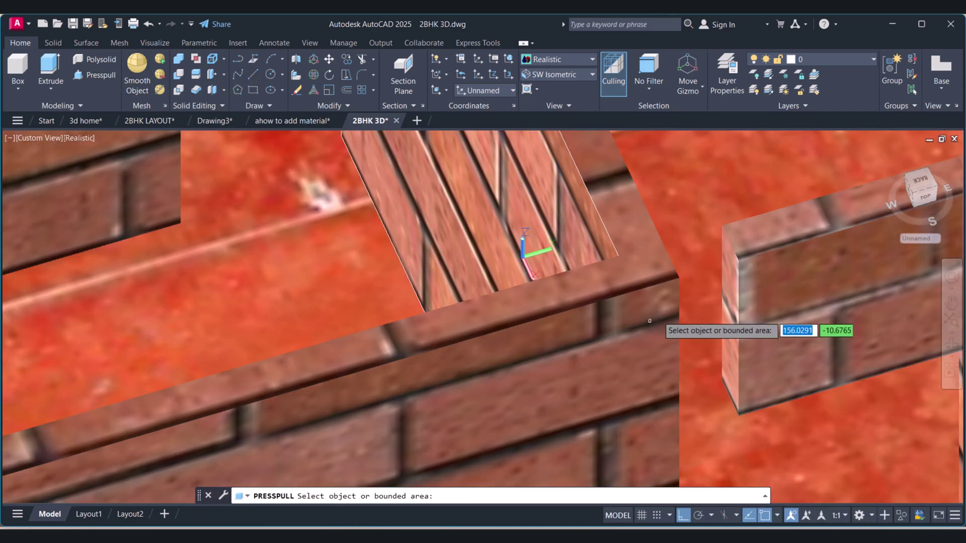
left_click(728, 306)
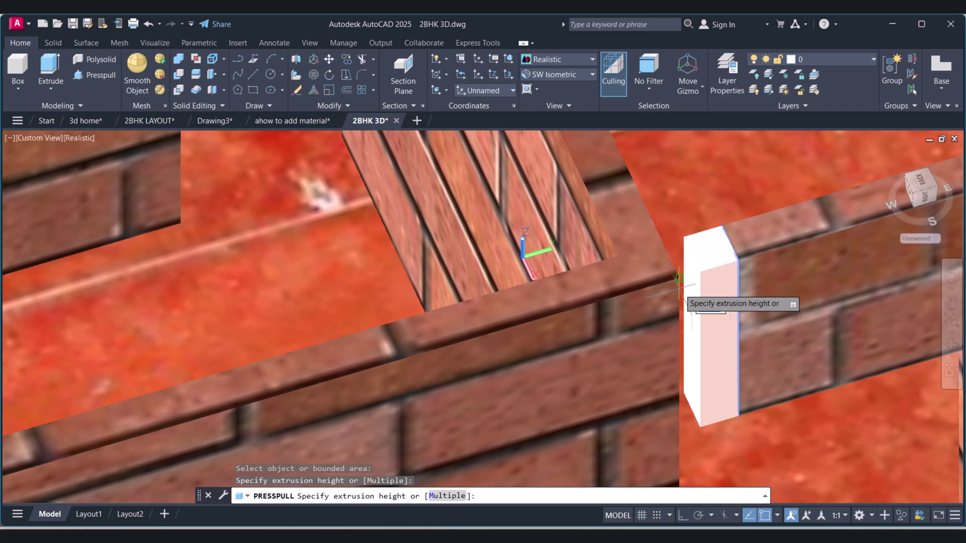
key("Return")
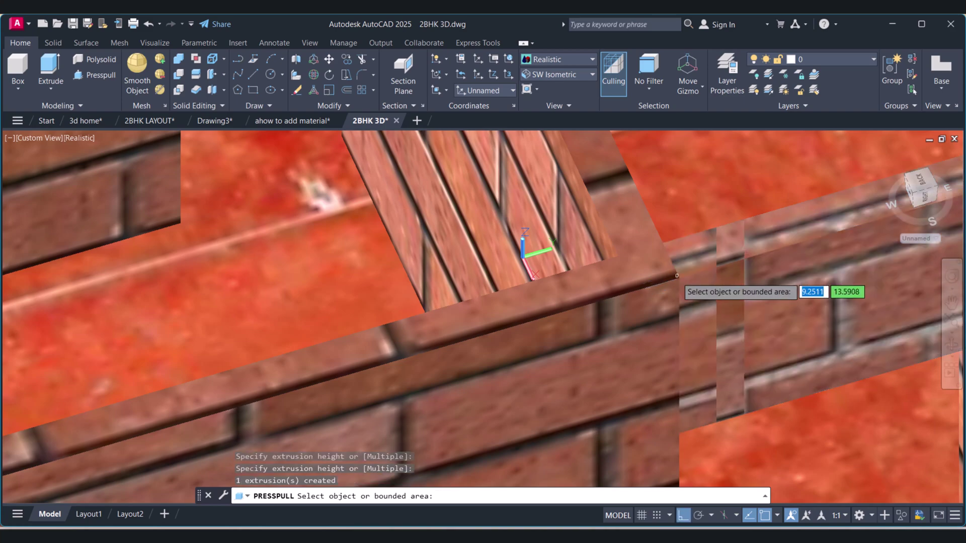
Copy the block over the dining opening by its upper corner to the wall end at the opening between the lobby and living area
left_click(949, 347)
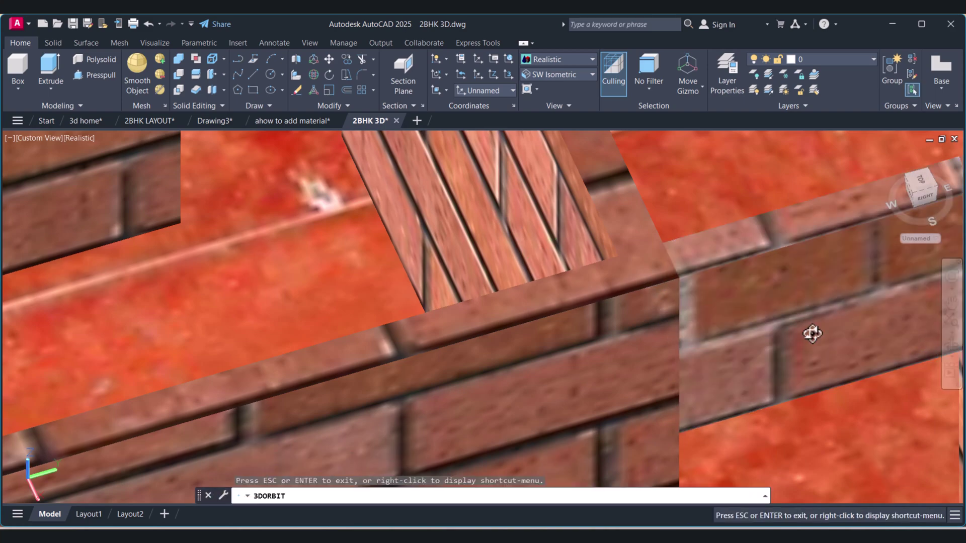
left_click_drag(814, 335, 543, 345)
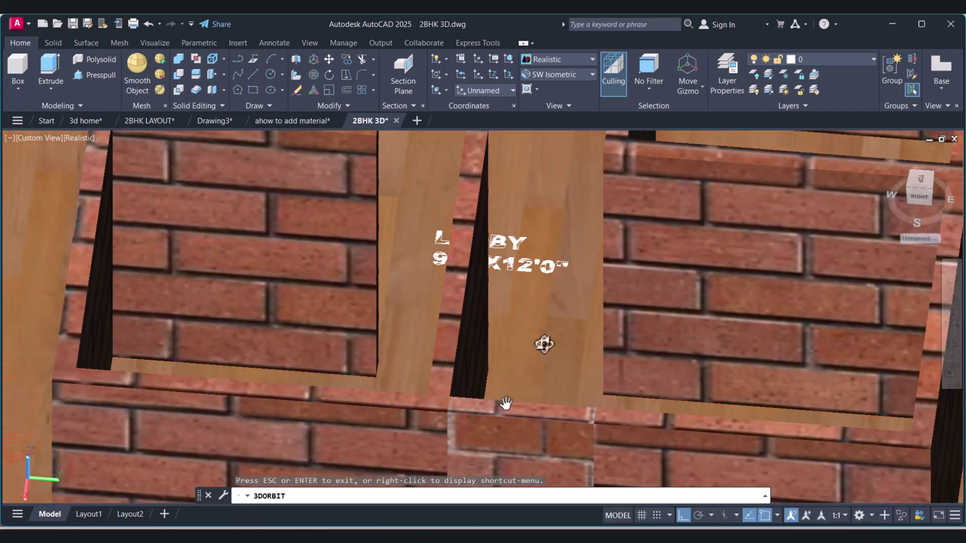
key("Escape")
left_click(952, 345)
left_click_drag(805, 332, 570, 335)
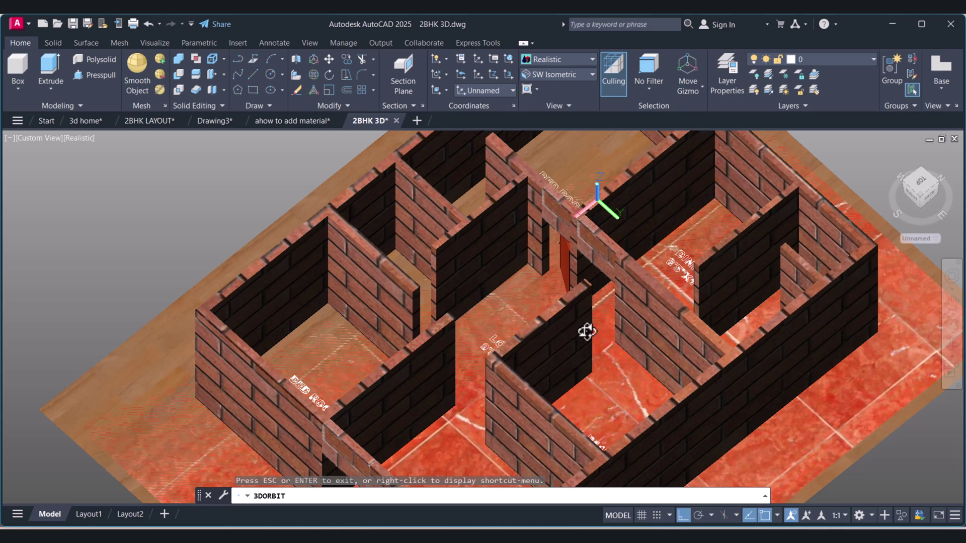
key("Escape")
type("c")
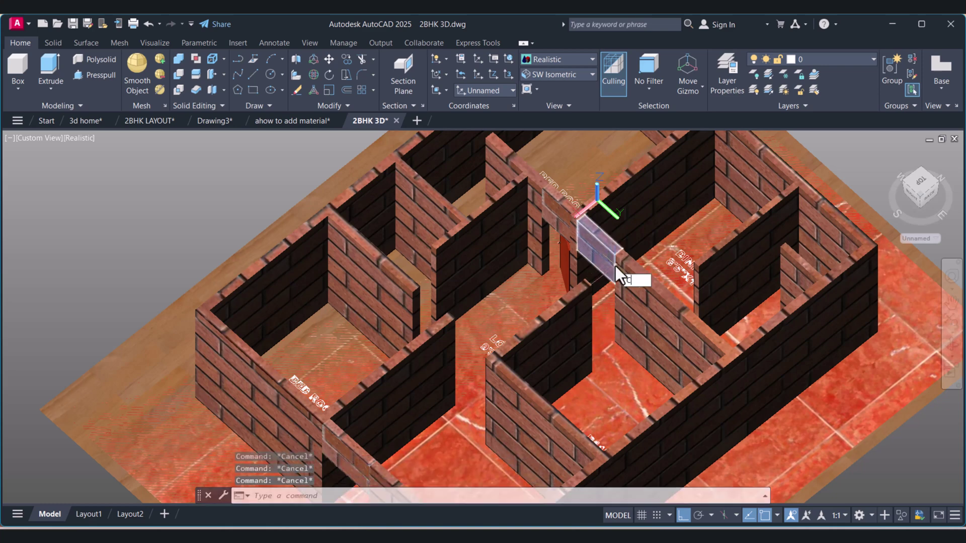
type("t o")
key("Return")
key("Return")
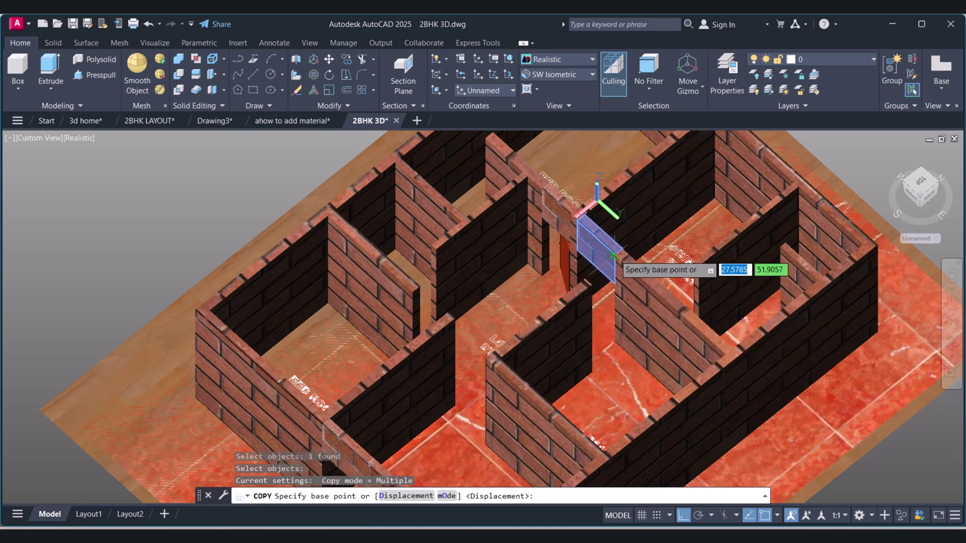
left_click(614, 256)
scroll(491, 346, "up", 4)
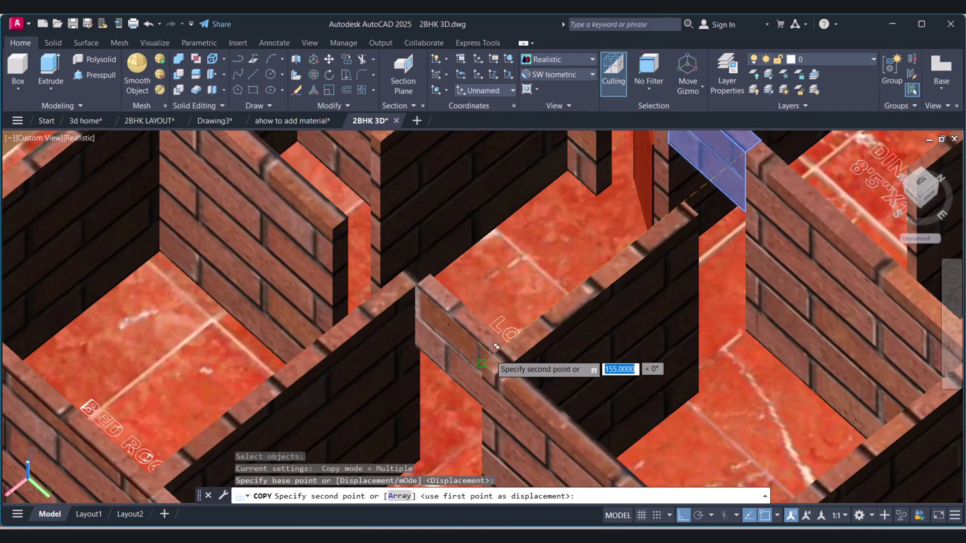
scroll(487, 360, "up", 4)
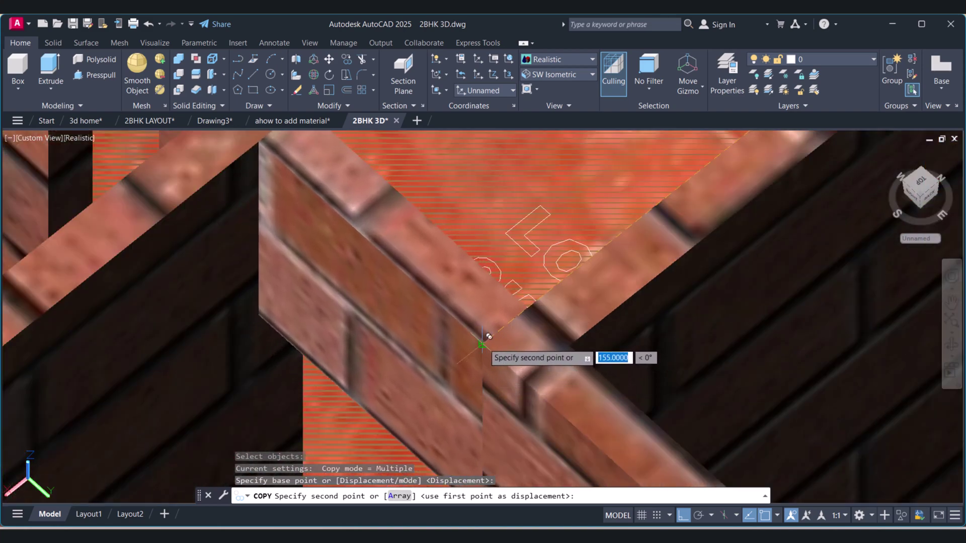
left_click(484, 336)
key("Escape")
scroll(488, 287, "down", 8)
scroll(488, 287, "down", 6)
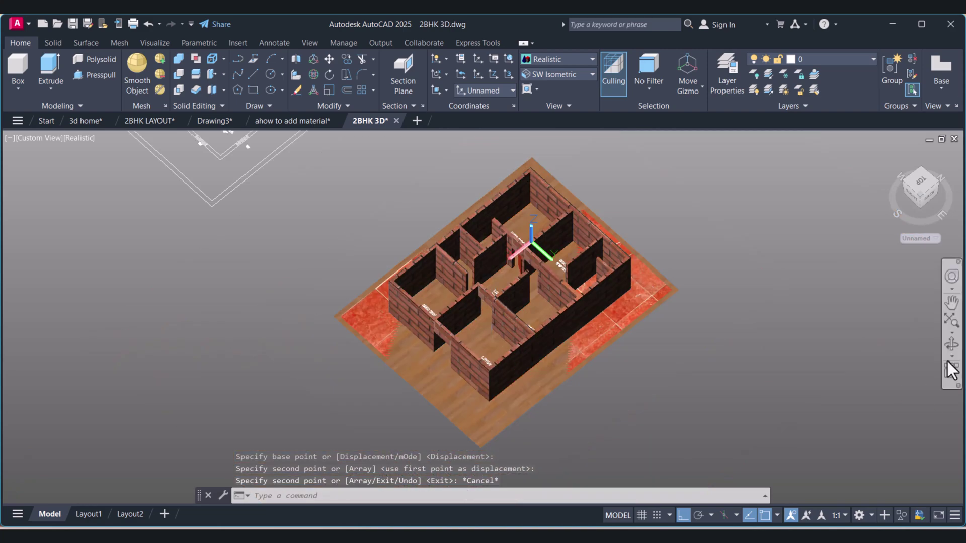
left_click(952, 346)
left_click_drag(578, 327, 537, 319)
scroll(501, 259, "up", 5)
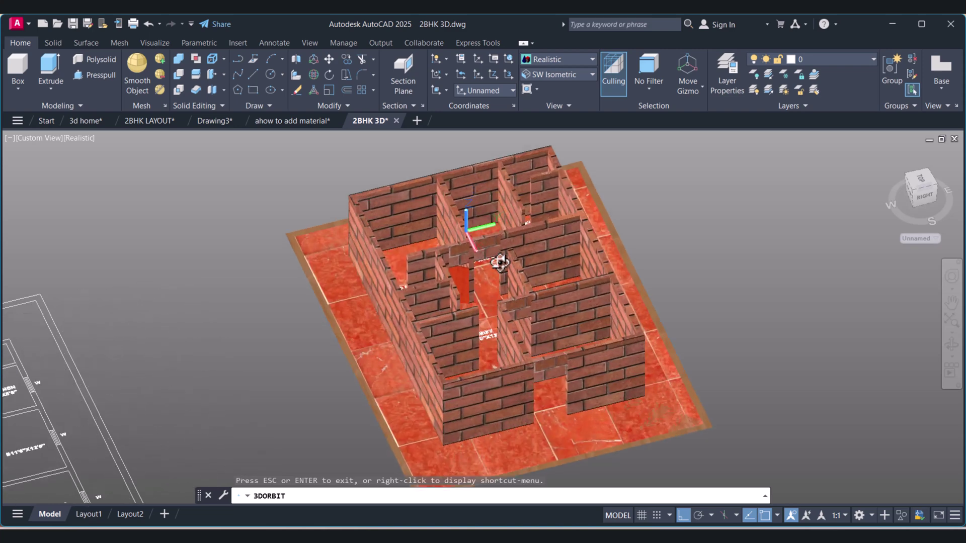
left_click_drag(490, 299, 460, 297)
key("Escape")
scroll(468, 261, "up", 5)
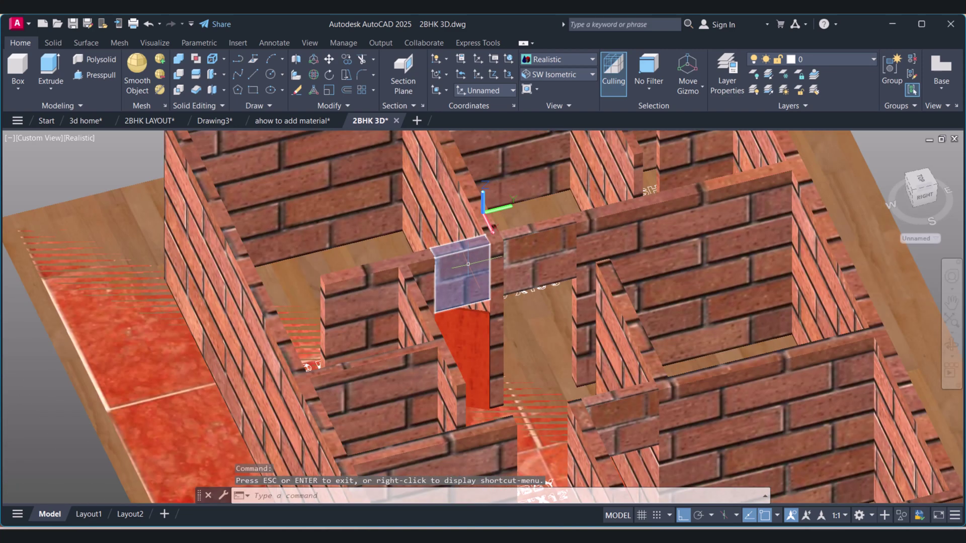
type("co")
key("Return")
left_click(467, 263)
key("Return")
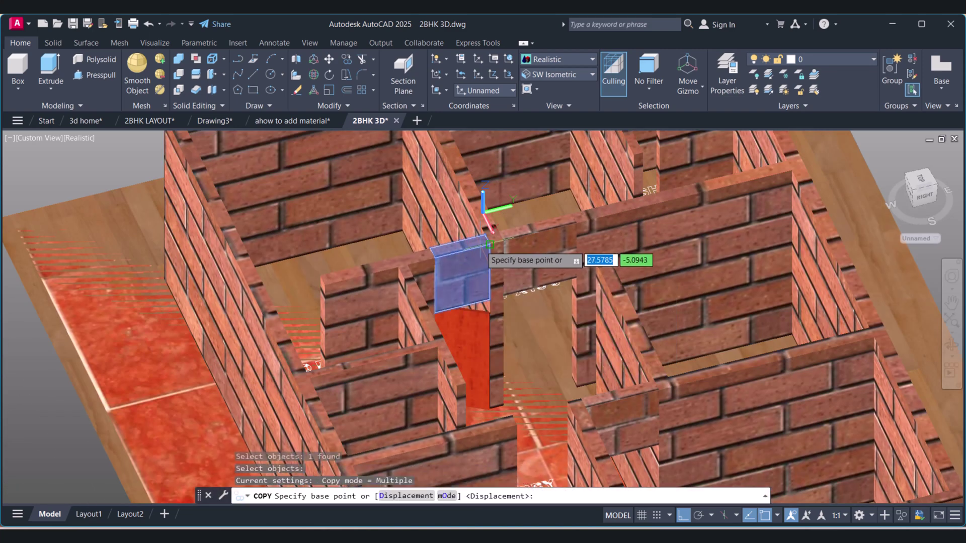
left_click(488, 246)
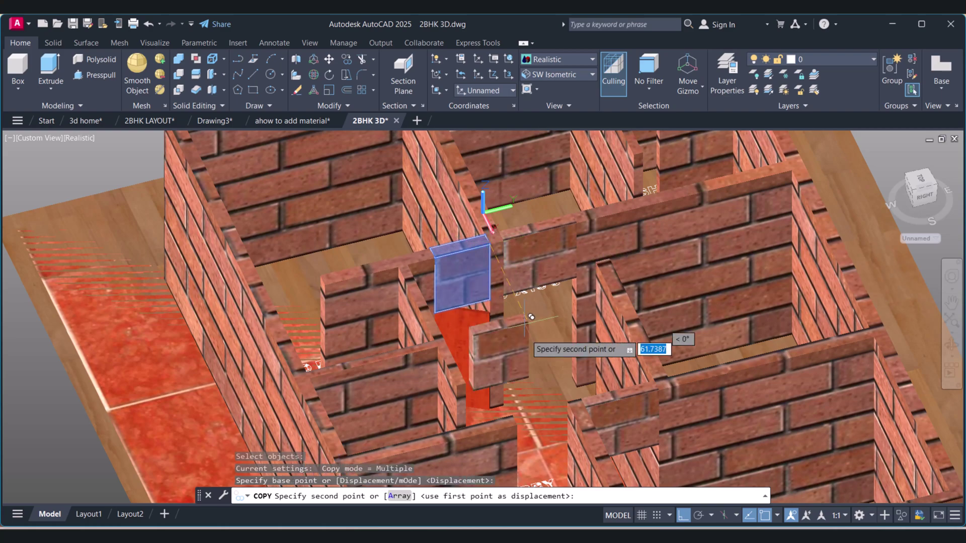
scroll(551, 395, "up", 4)
scroll(569, 405, "down", 5)
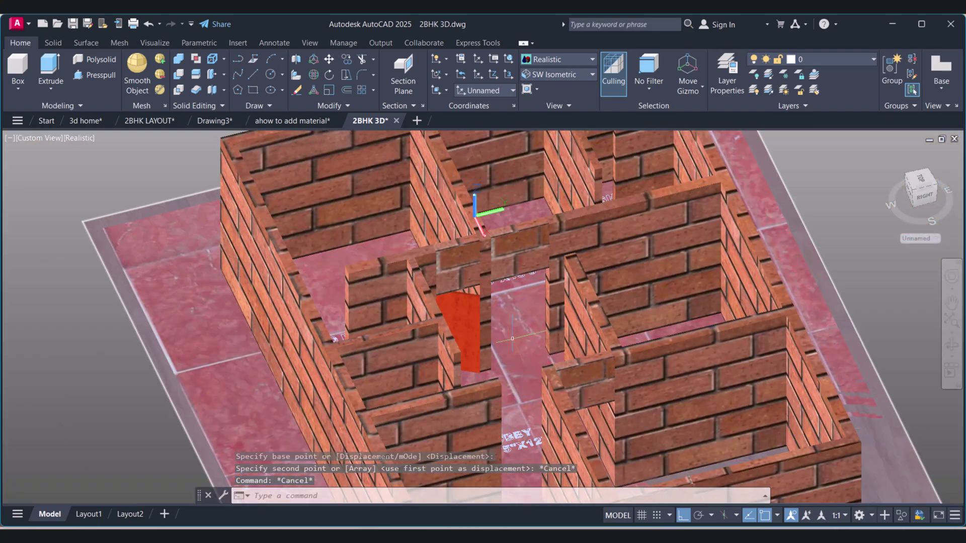
key("Escape")
key("Escape")
Copy the block above the red door by its upper corner to the wall corner at the front bedroom's doorway, 155 units away
left_click(951, 346)
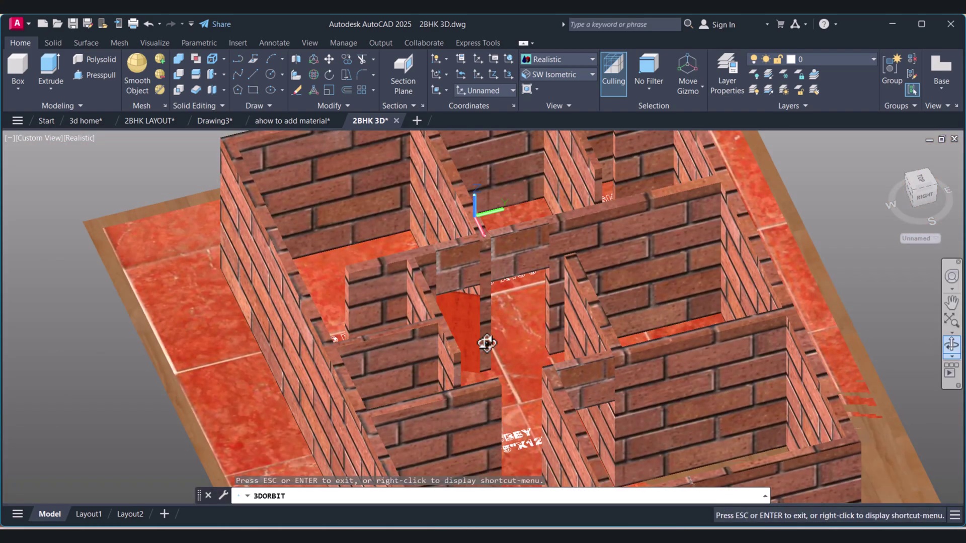
left_click_drag(485, 339, 558, 359)
key("Escape")
key("Escape")
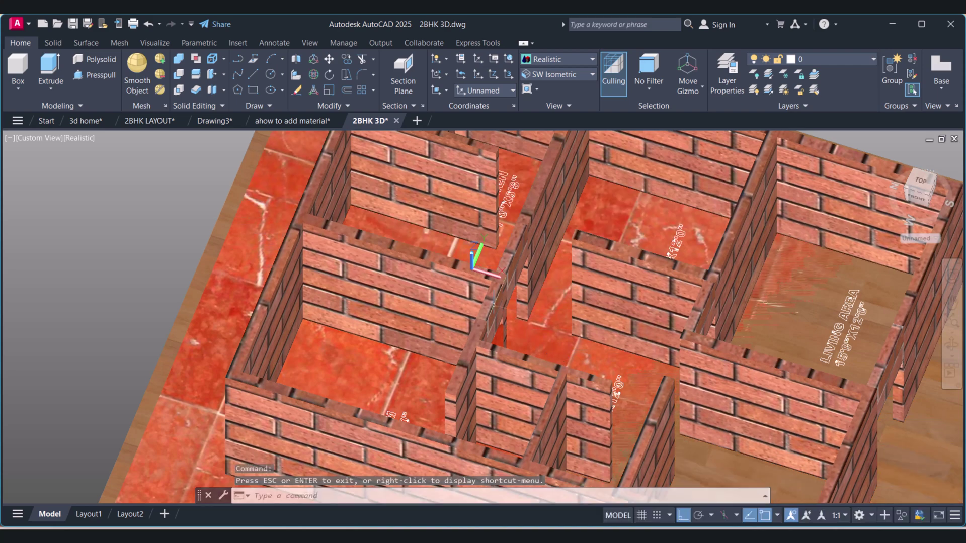
scroll(491, 304, "up", 3)
type("CO")
key("Return")
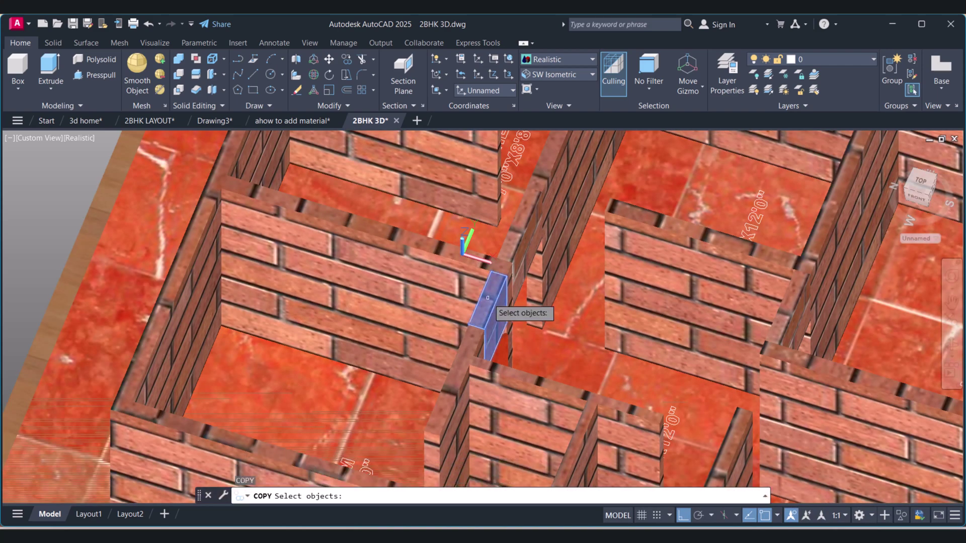
key("Return")
left_click(505, 271)
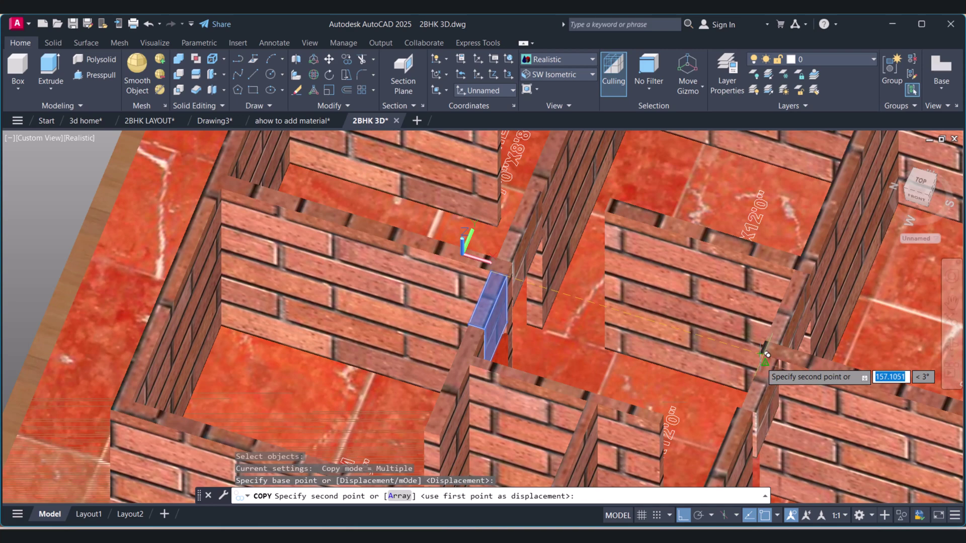
scroll(766, 354, "up", 5)
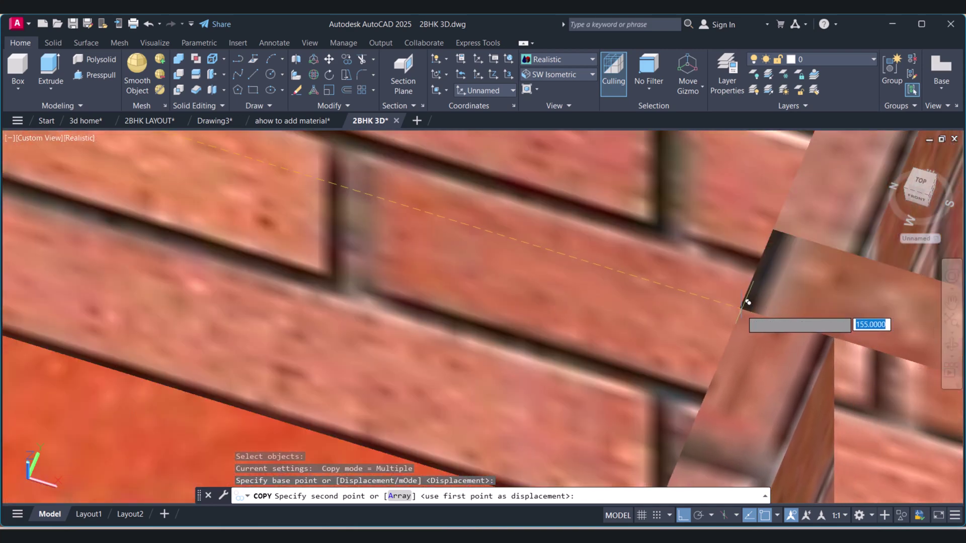
left_click(744, 304)
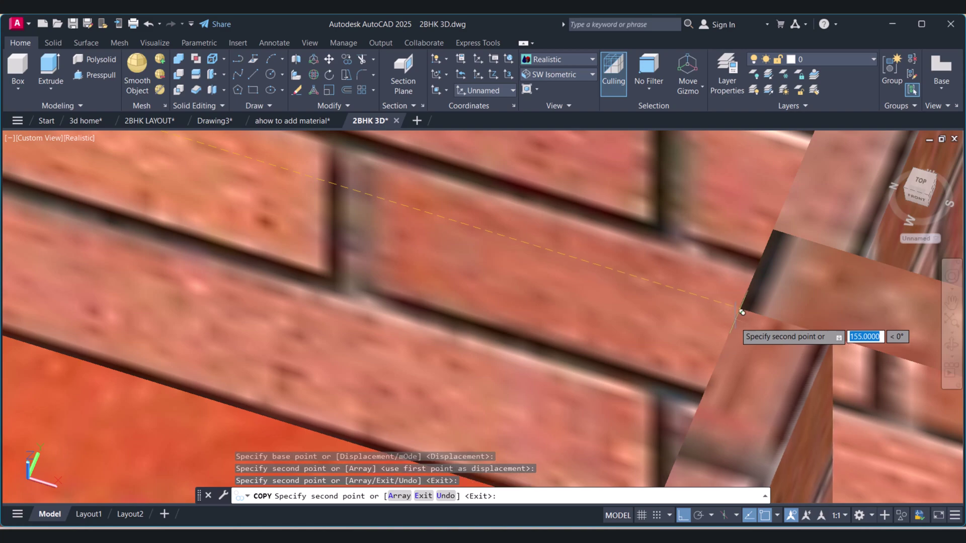
key("Escape")
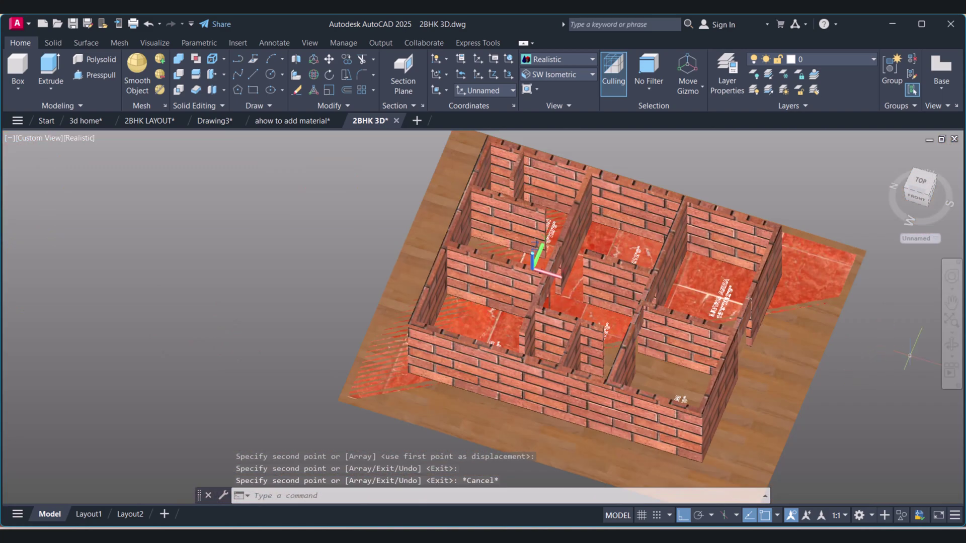
Copy the block above the red door by its upper corner to the free wall end at the rear bedroom's opening
left_click(952, 347)
left_click_drag(681, 328, 558, 278)
scroll(190, 302, "up", 5)
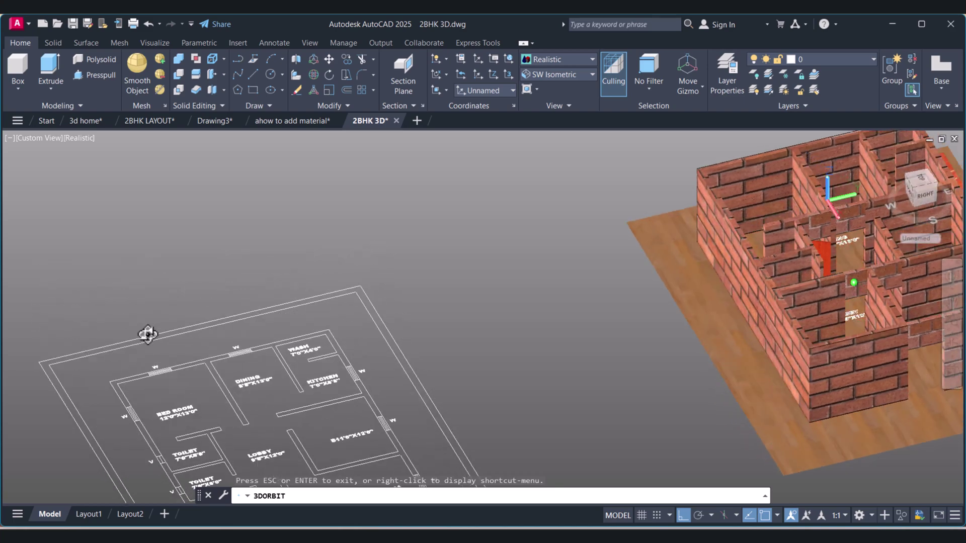
left_click_drag(777, 285, 476, 332)
scroll(501, 294, "up", 5)
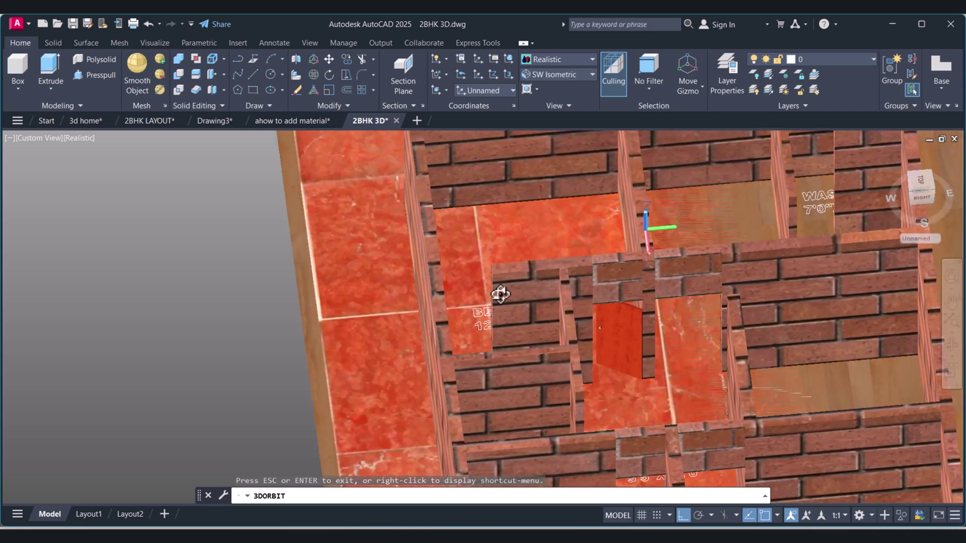
left_click_drag(501, 294, 496, 326)
key("Escape")
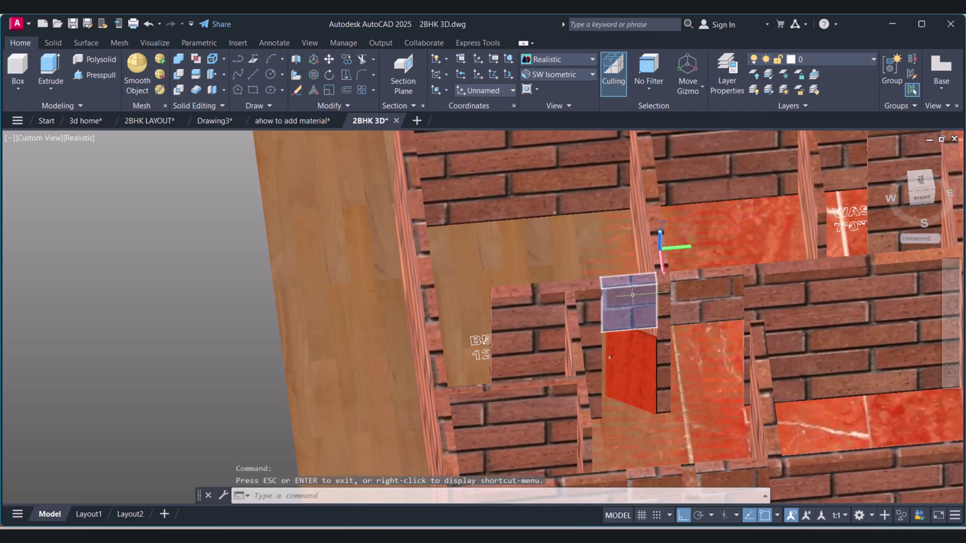
type("CO")
key("Return")
left_click(629, 302)
key("Return")
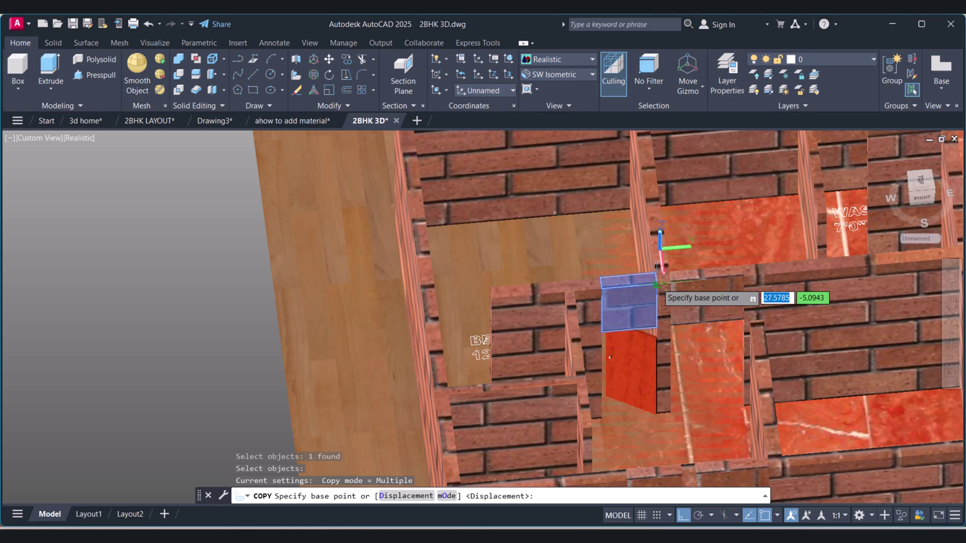
scroll(656, 285, "up", 5)
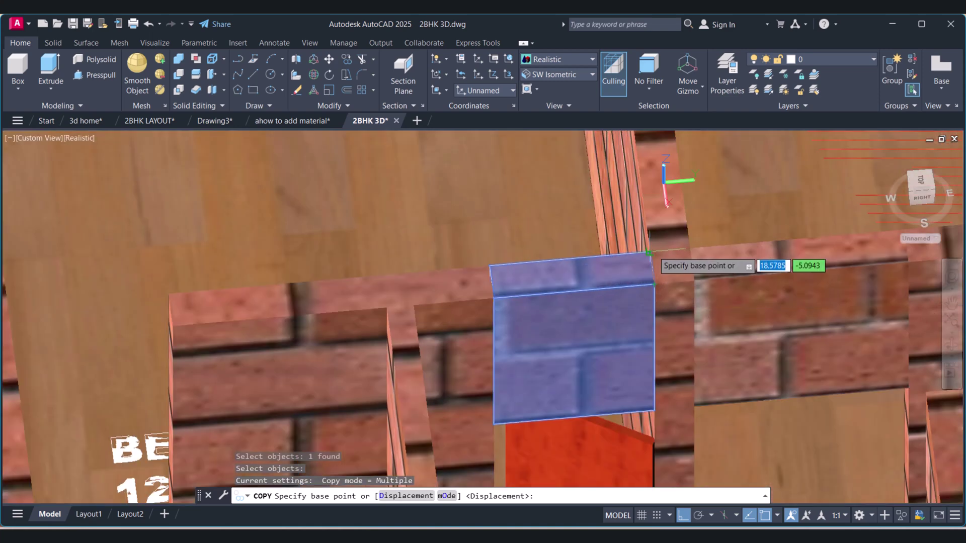
left_click(649, 254)
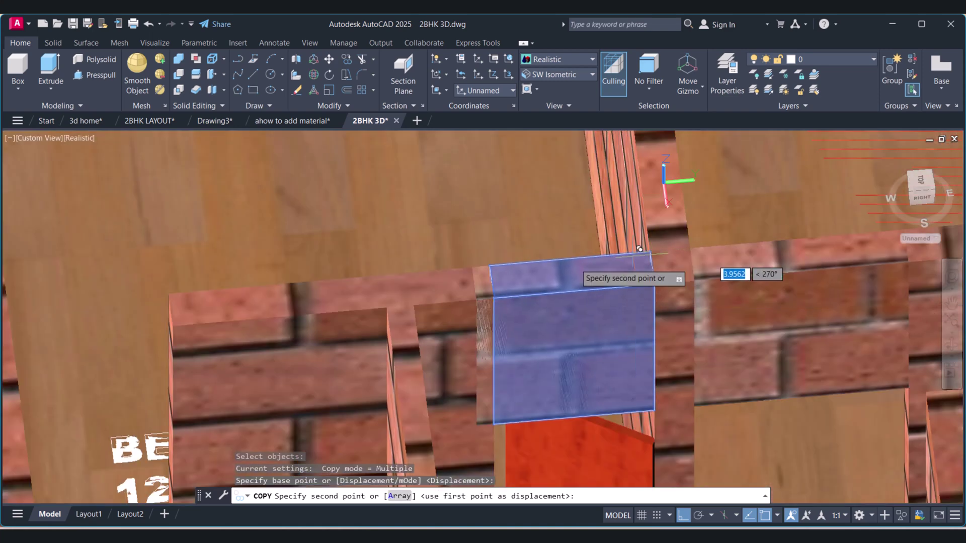
left_click(177, 287)
key("Escape")
key("Escape")
key("Escape")
scroll(907, 351, "down", 8)
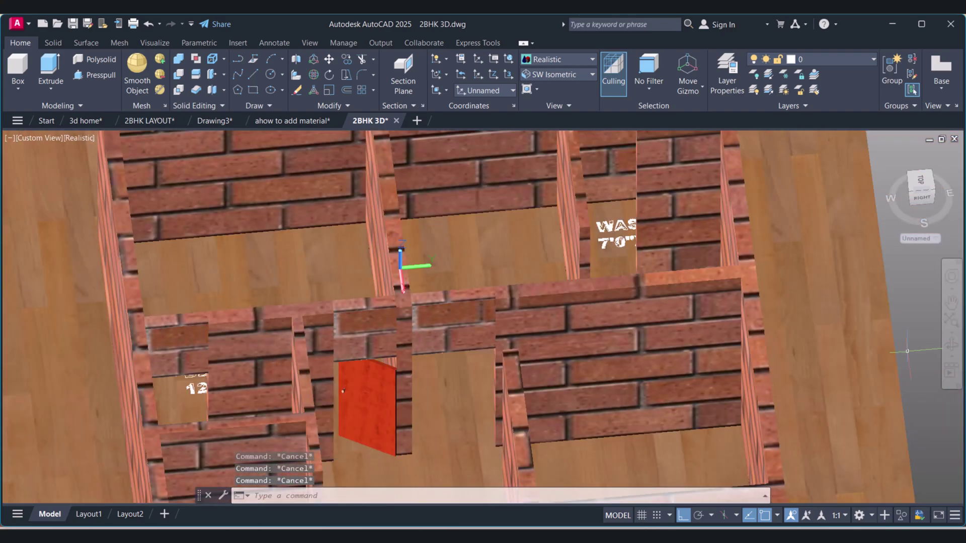
Switch the visual style to 2D Wireframe and return the model to the home view
left_click(952, 347)
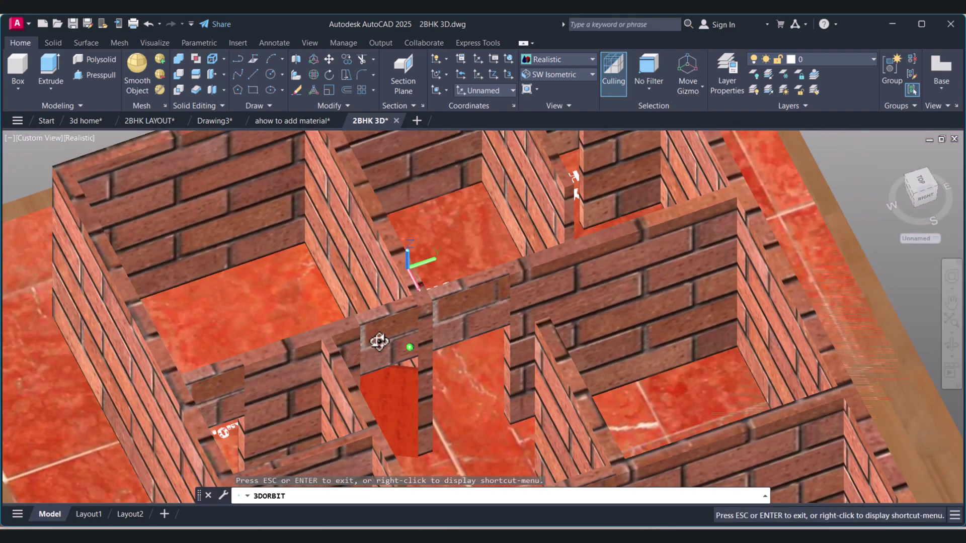
left_click_drag(393, 339, 397, 76)
key("Escape")
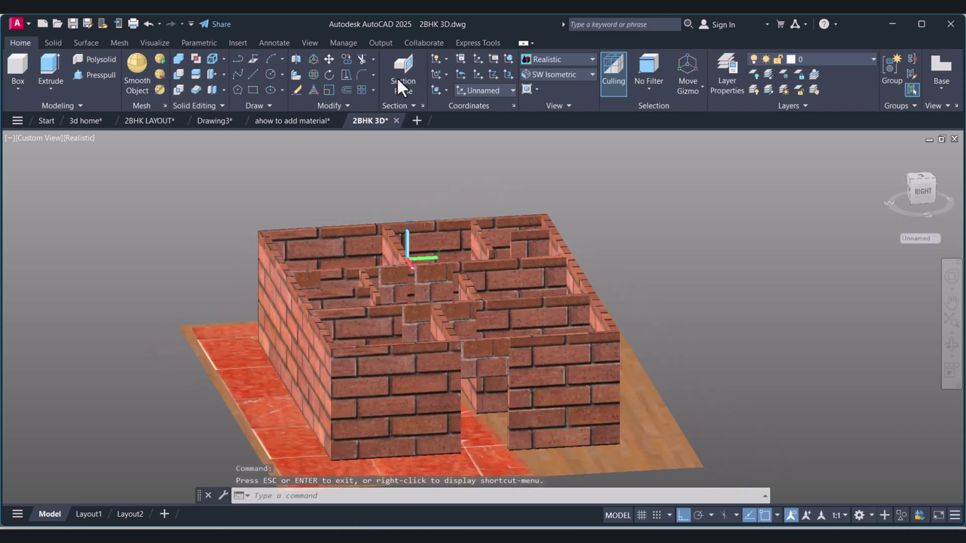
left_click(538, 59)
left_click(542, 82)
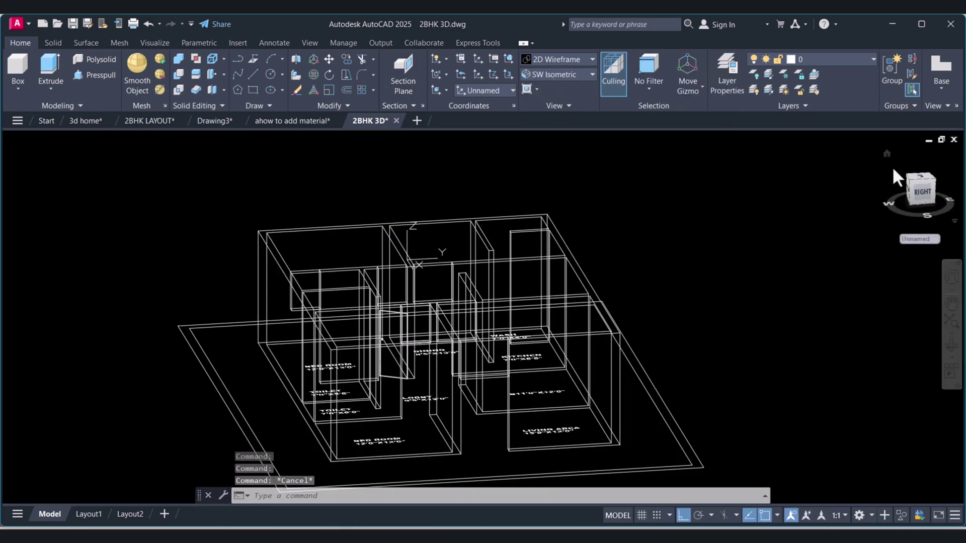
left_click(888, 153)
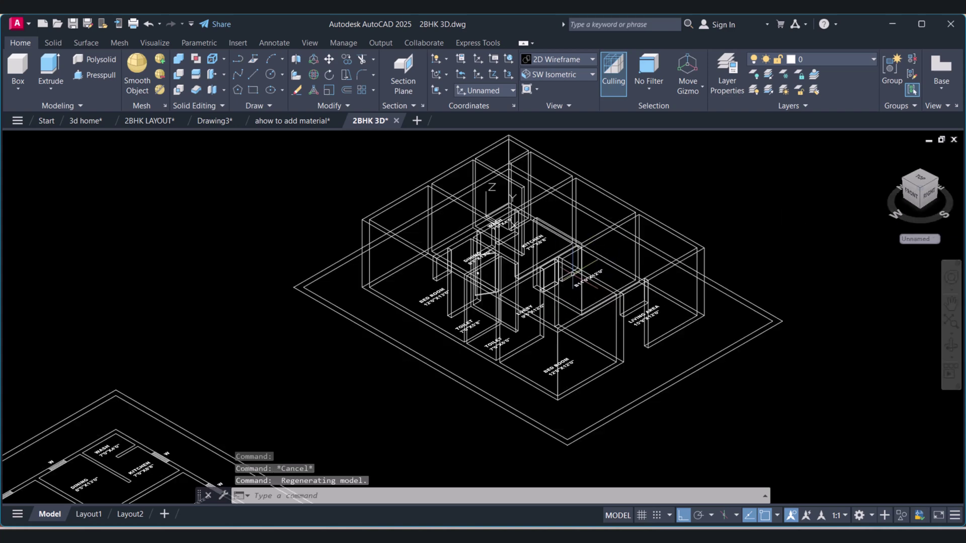
Align the UCS to the outer face of the exterior wall beside the 12'0"x13'0" bedroom
scroll(473, 306, "up", 6)
scroll(473, 306, "down", 4)
middle_click_drag(473, 306, 492, 303)
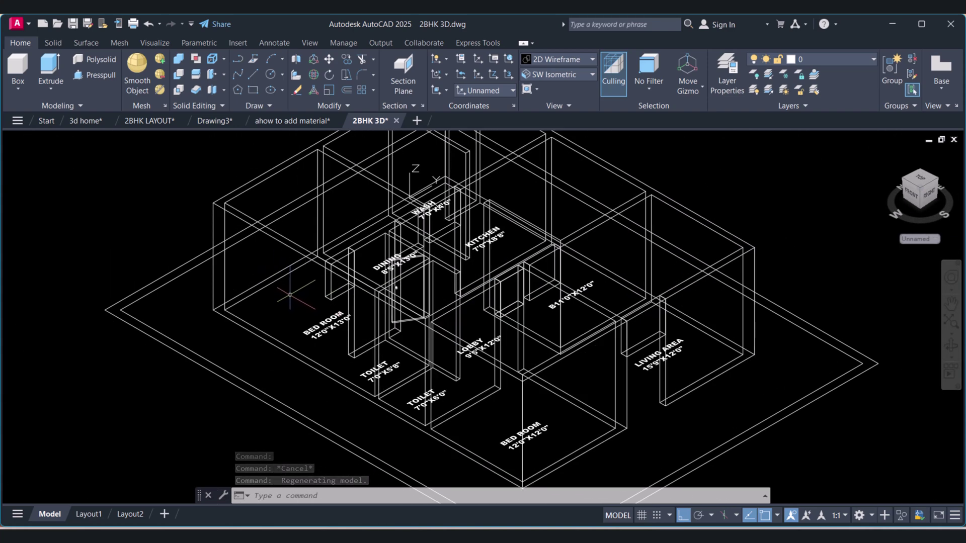
scroll(311, 318, "up", 2)
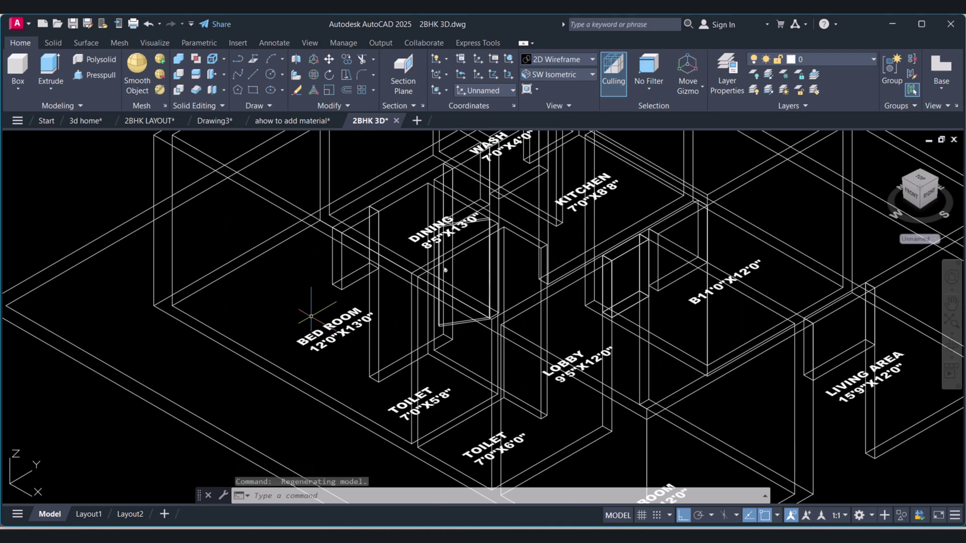
left_click(446, 90)
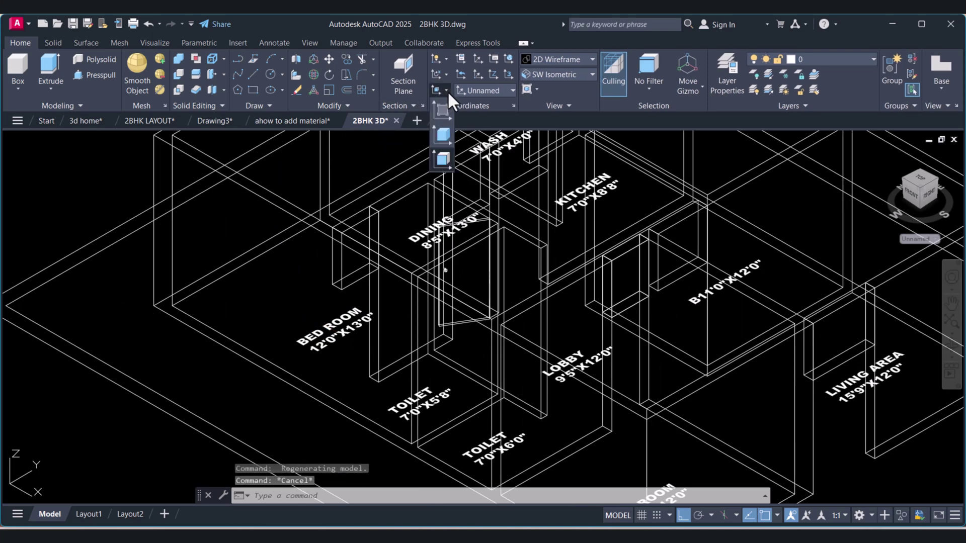
left_click(432, 156)
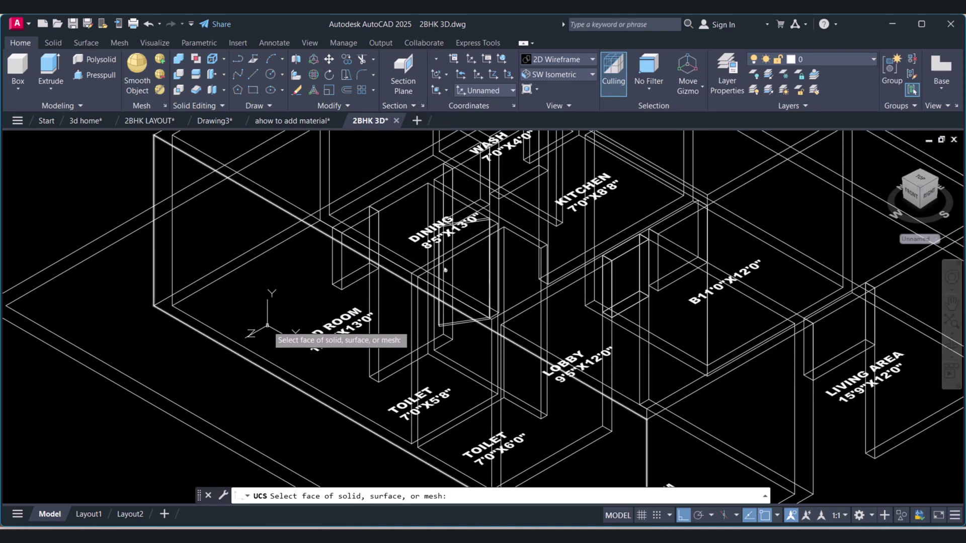
left_click(198, 253)
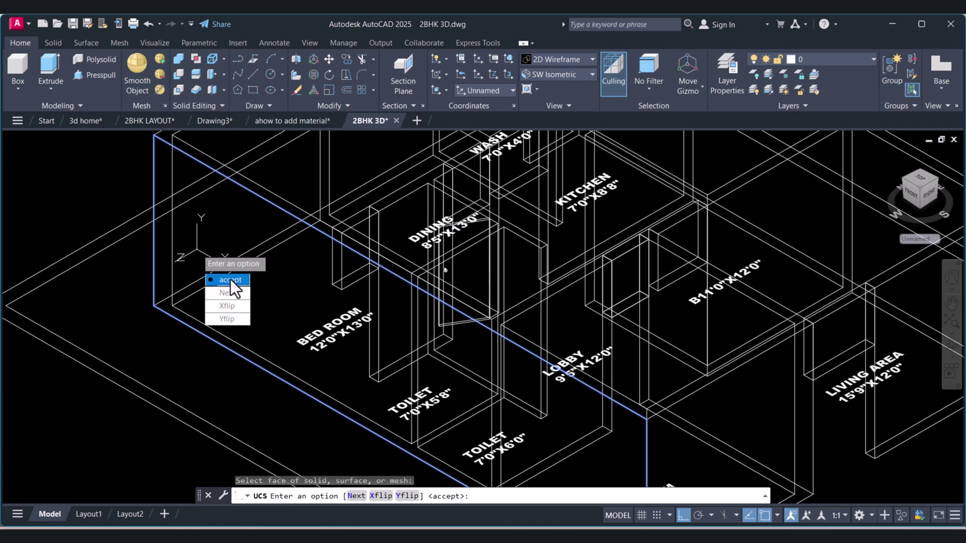
key("Escape")
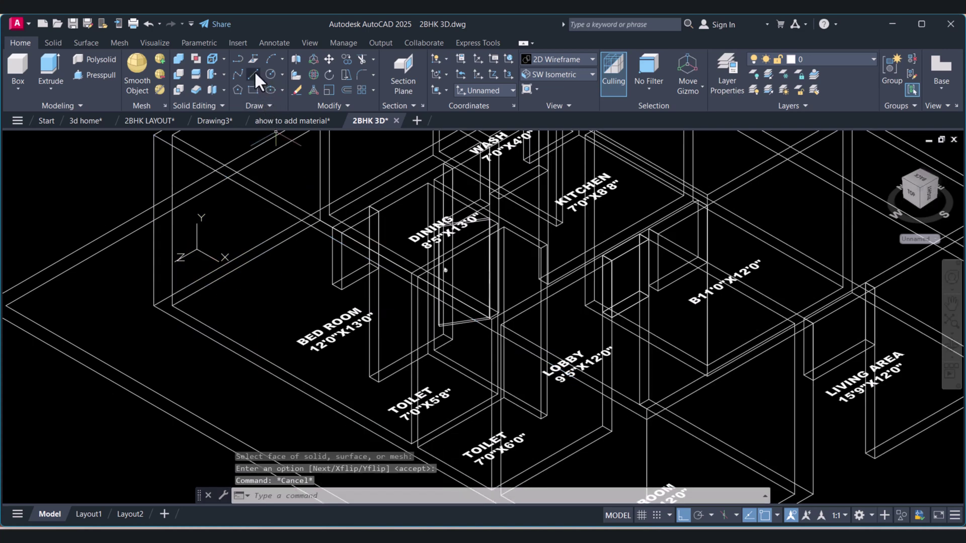
Draw a vertical line on the 12'0"x13'0" bedroom's outer wall face, from the wall's bottom edge to its top edge
left_click(254, 74)
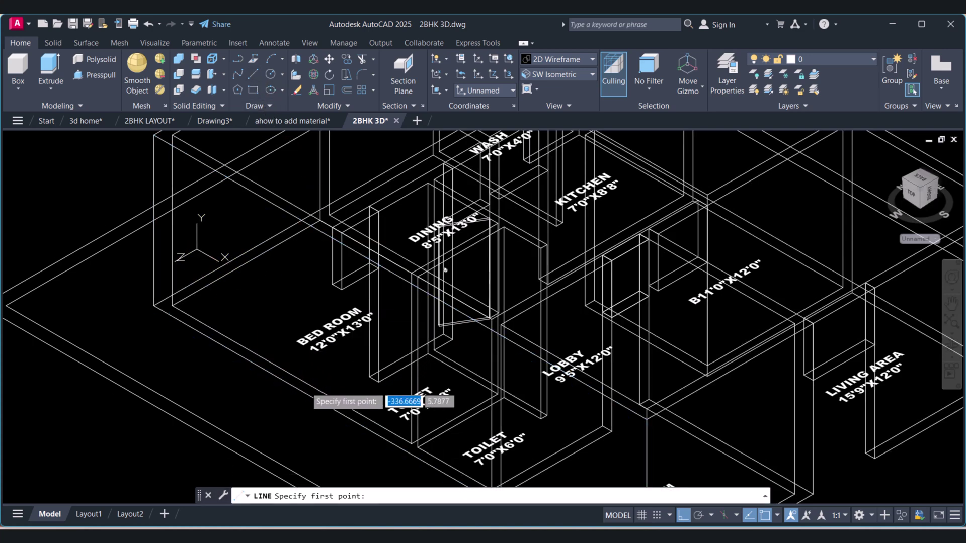
left_click(292, 375)
left_click(292, 201)
key("Escape")
key("Escape")
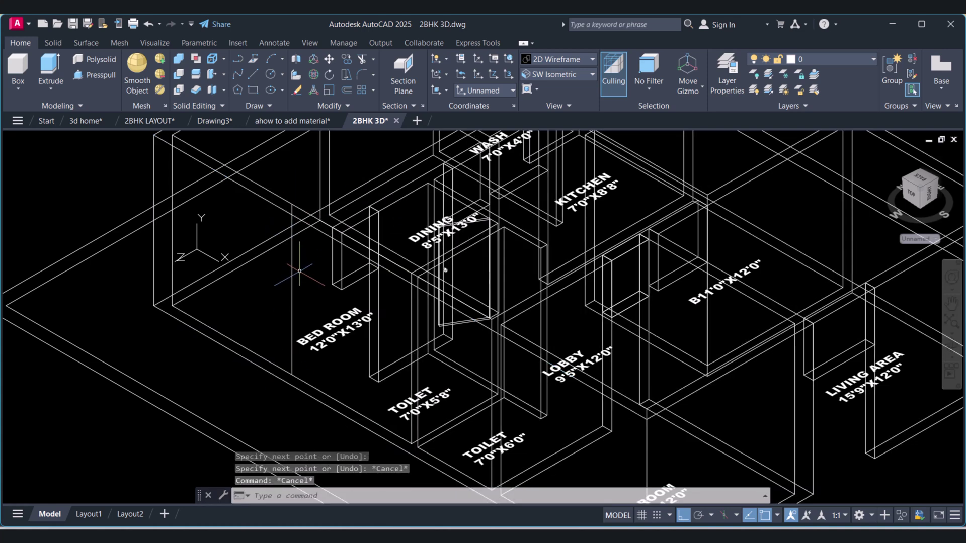
Offset the vertical line on the bedroom's outer wall face by 18 units to both sides
type("o")
key("Return")
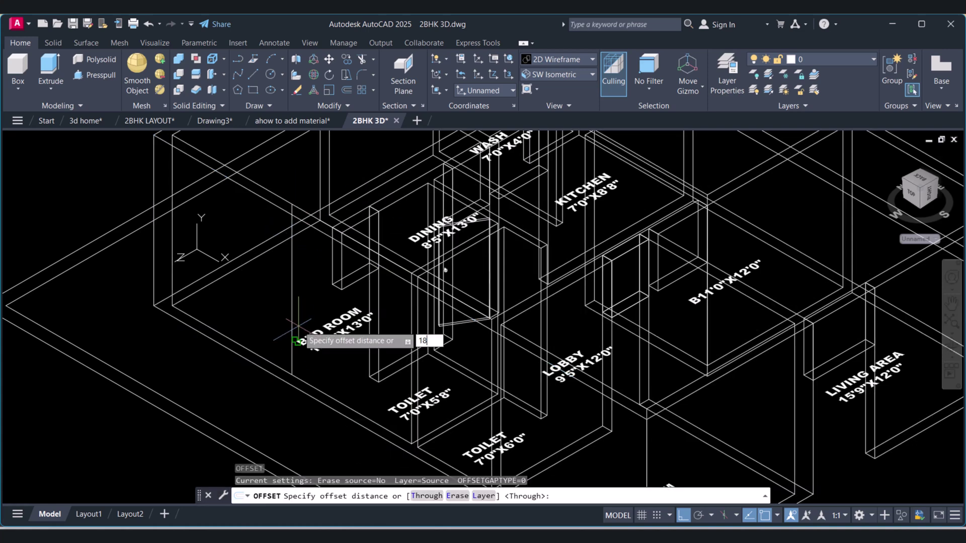
type("18")
key("Return")
left_click(292, 317)
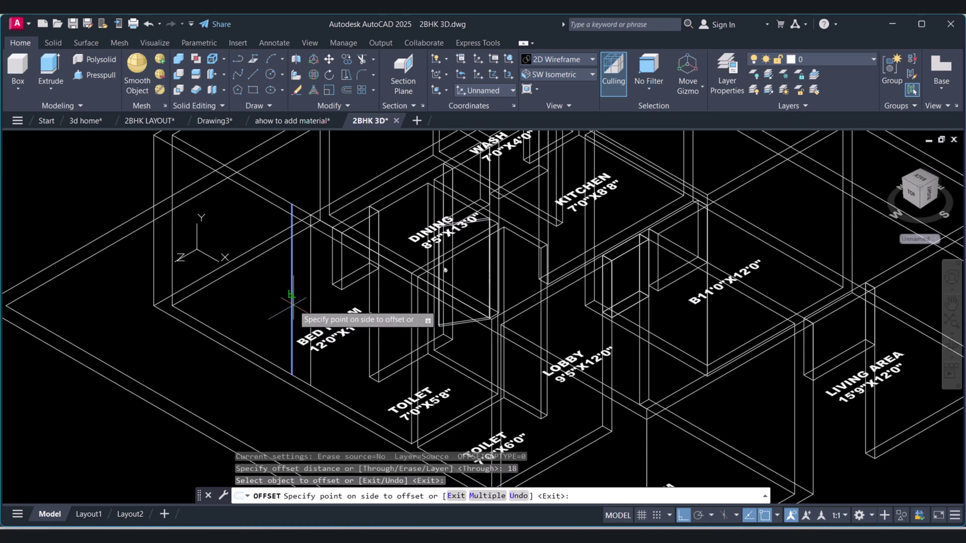
left_click(294, 309)
left_click(291, 306)
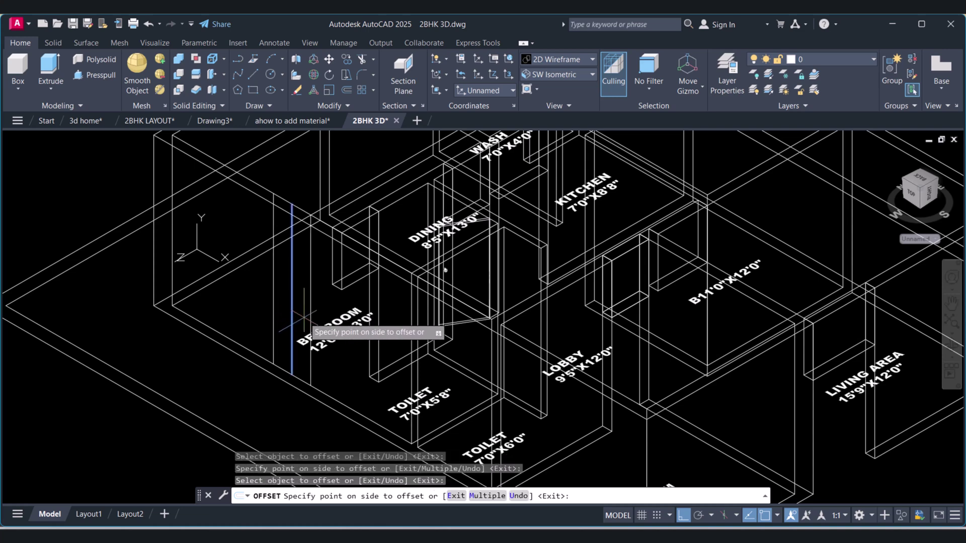
left_click(305, 309)
key("Return")
Start a new line on the bedroom's outer wall face
type("l")
key("Return")
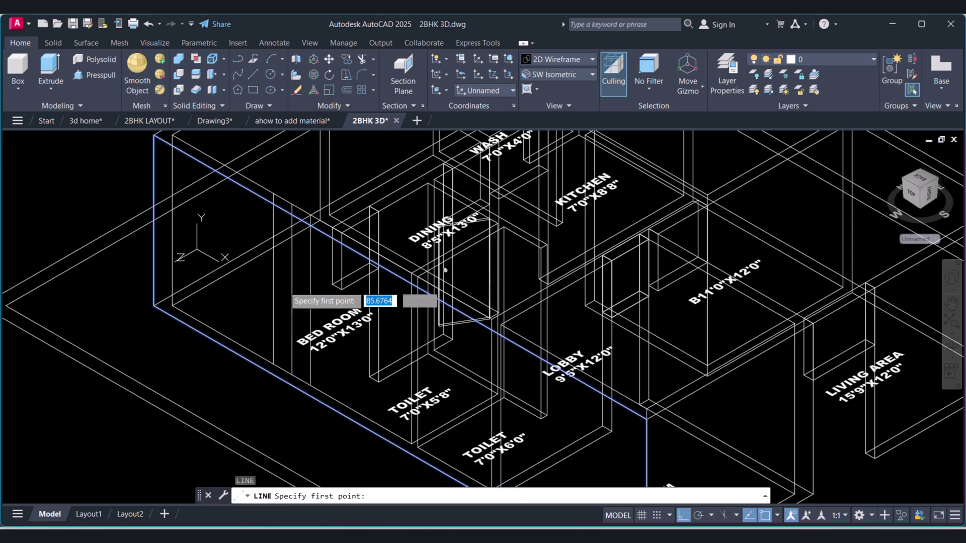
Draw a line between the outer vertical guides on the bedroom's outer wall and offset it 18 to both sides
left_click(274, 279)
key("Escape")
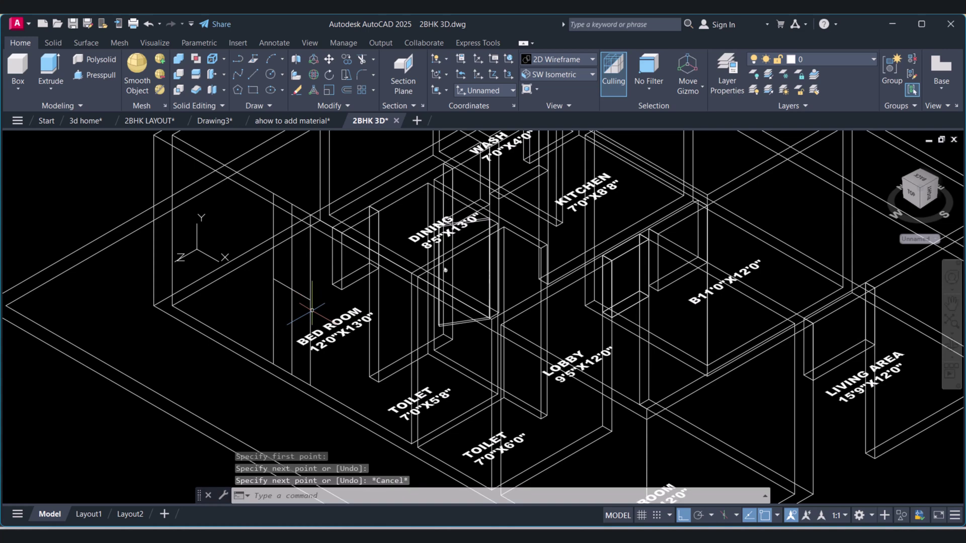
type("o")
key("Return")
key("Return")
left_click(302, 297)
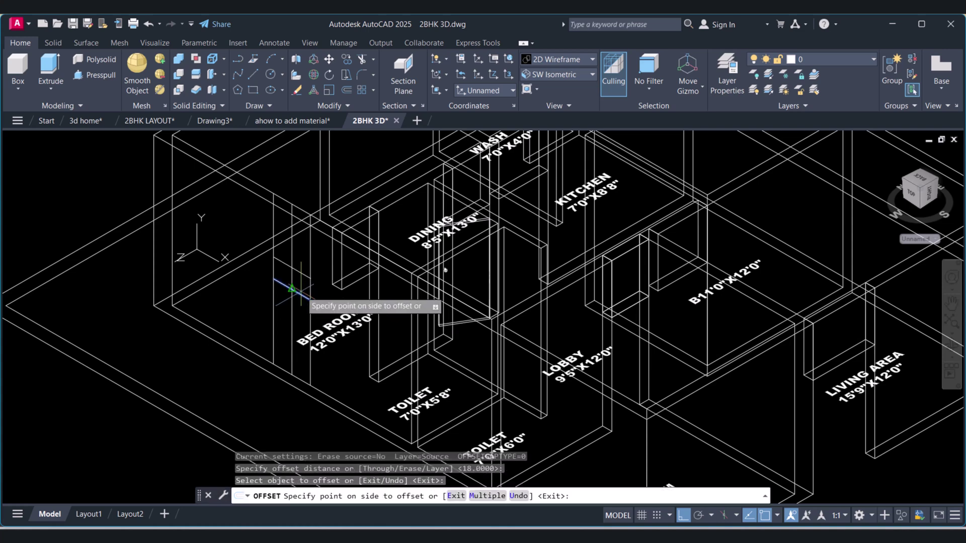
left_click(297, 305)
left_click(302, 297)
left_click(297, 304)
key("Escape")
key("Escape")
Draw the window rectangle on the bedroom's outer wall between opposite ends of the two offset lines
scroll(296, 302, "up", 5)
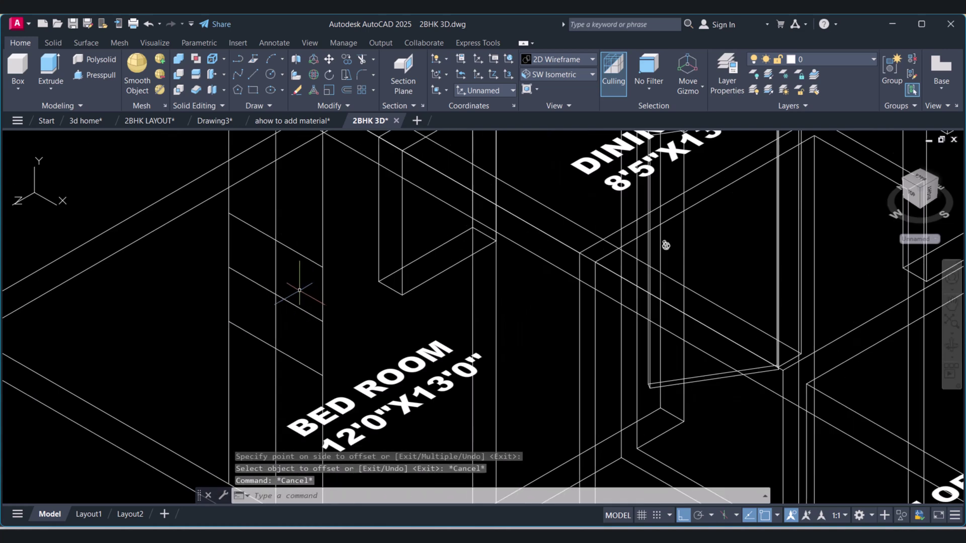
type("REC")
key("Return")
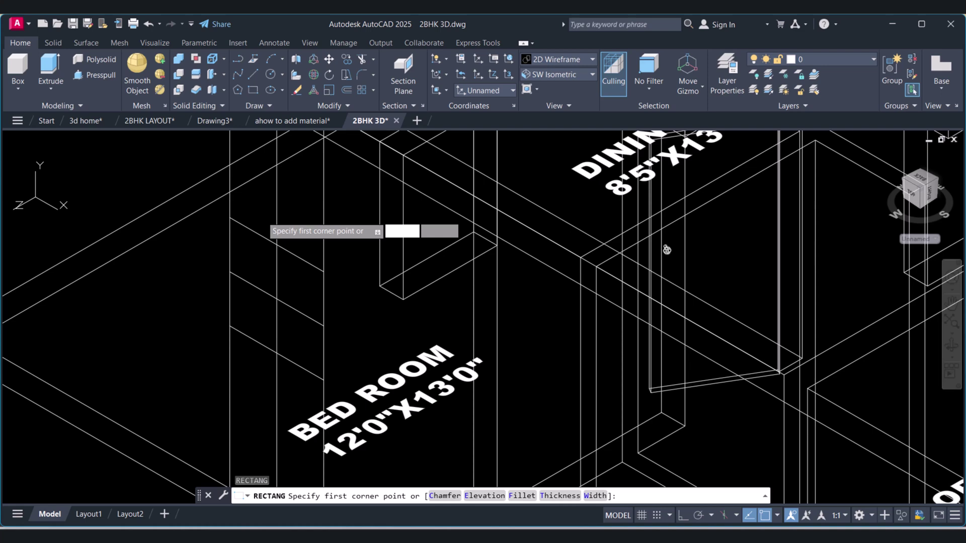
left_click(230, 217)
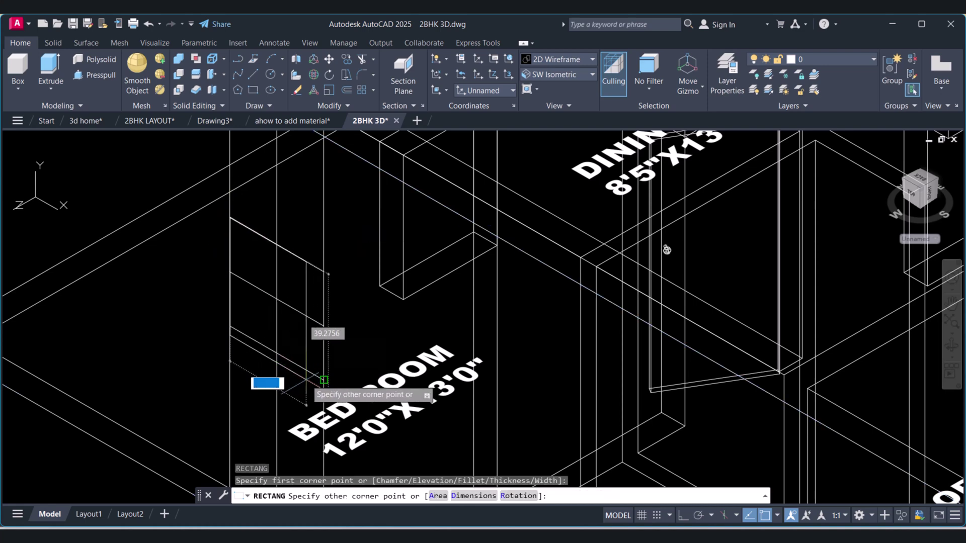
key("Escape")
Erase the vertical guide lines and the middle construction line around the window rectangle
type("E")
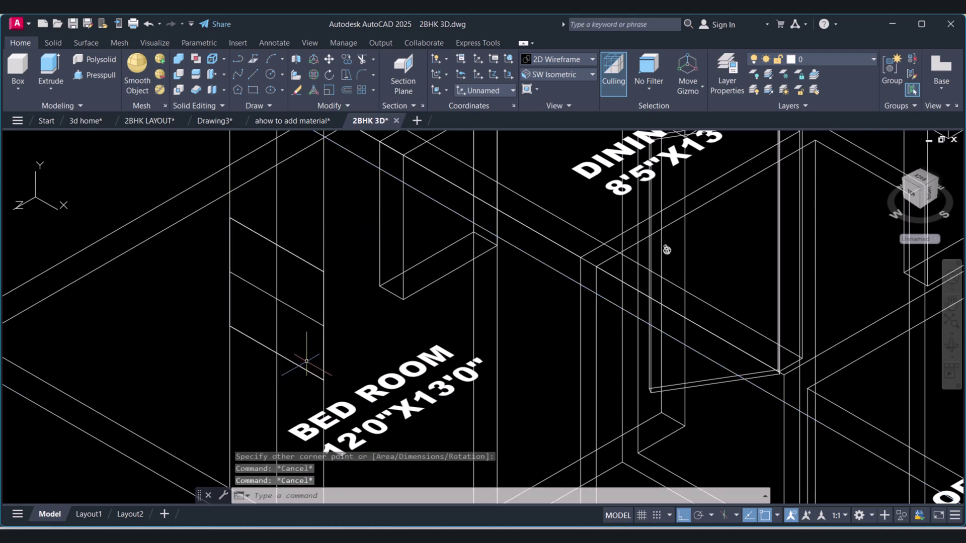
scroll(314, 387, "down", 2)
key("Return")
left_click(312, 410)
left_click(269, 403)
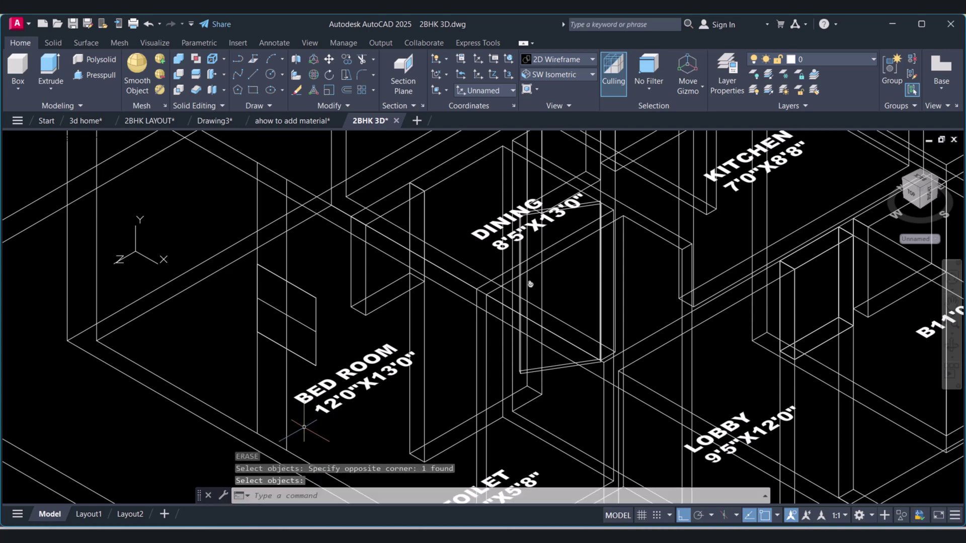
key("Return")
left_click(267, 403)
left_click(248, 395)
key("Delete")
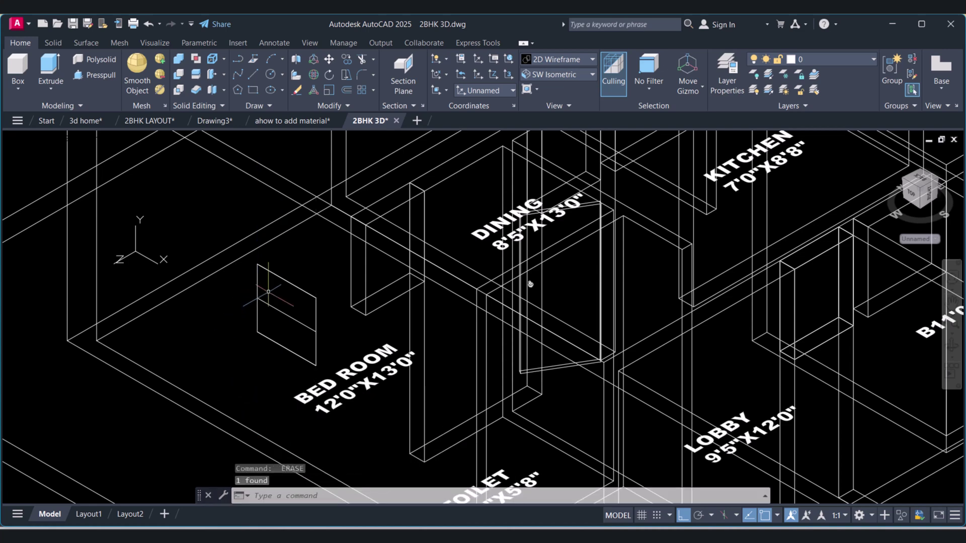
left_click(277, 313)
key("Escape")
Extrude the window rectangle outward from the bedroom wall by 12
type("EX")
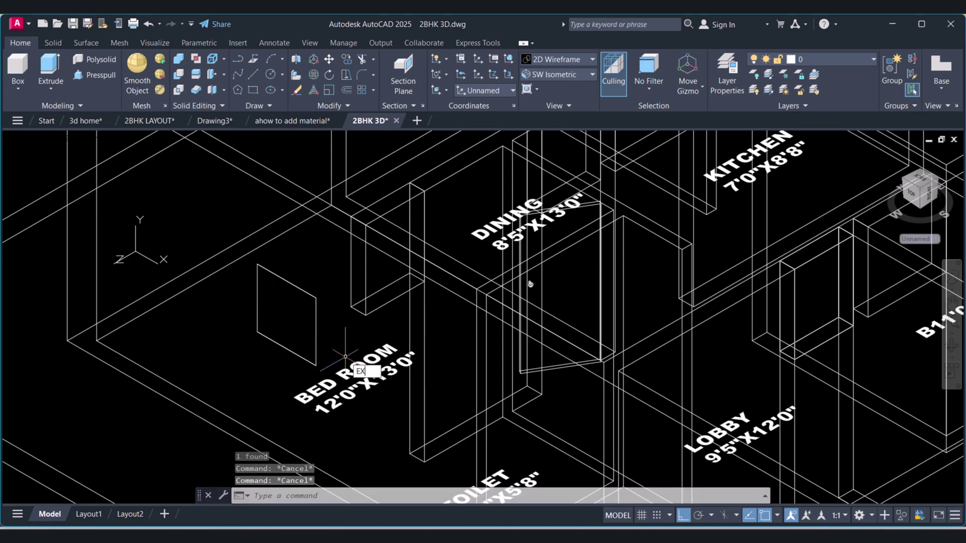
type("T")
key("Return")
left_click(303, 289)
right_click(309, 300)
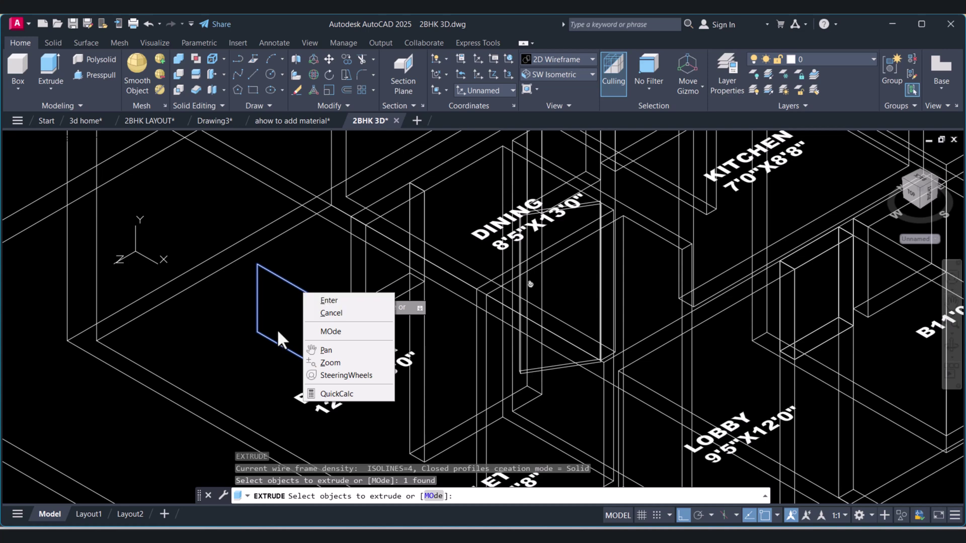
left_click(323, 301)
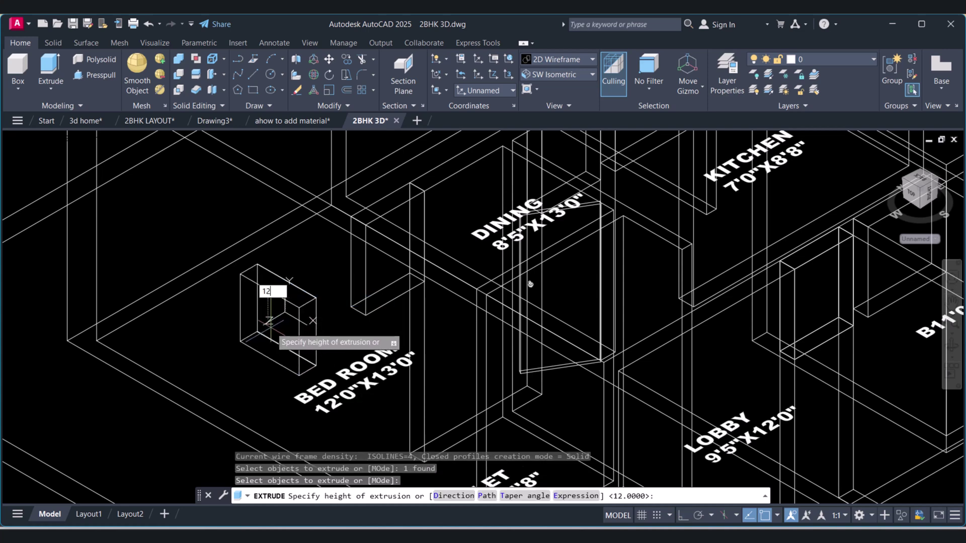
type("12")
key("Return")
key("Escape")
key("Escape")
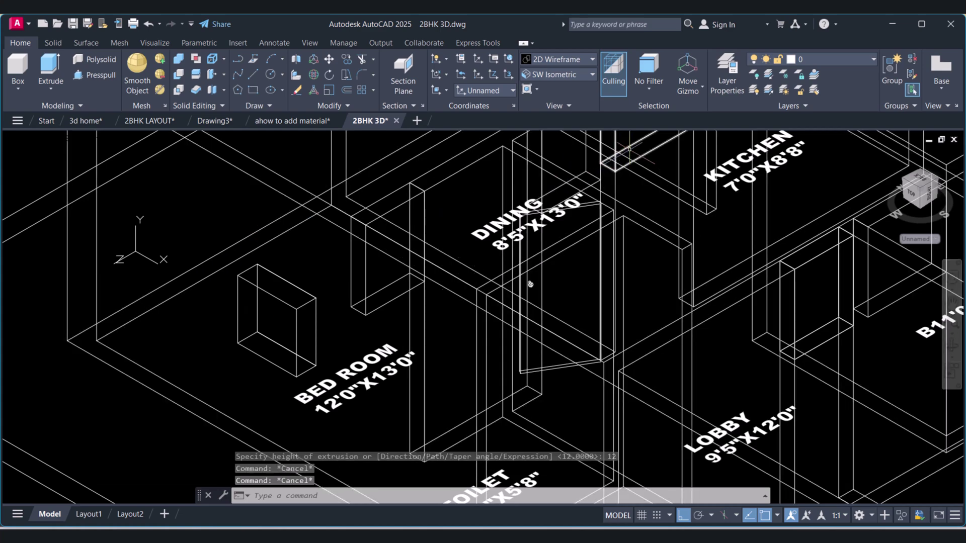
Apply the Conceptual visual style and orbit the model to face the outer wall with the window block
left_click(556, 60)
left_click(606, 82)
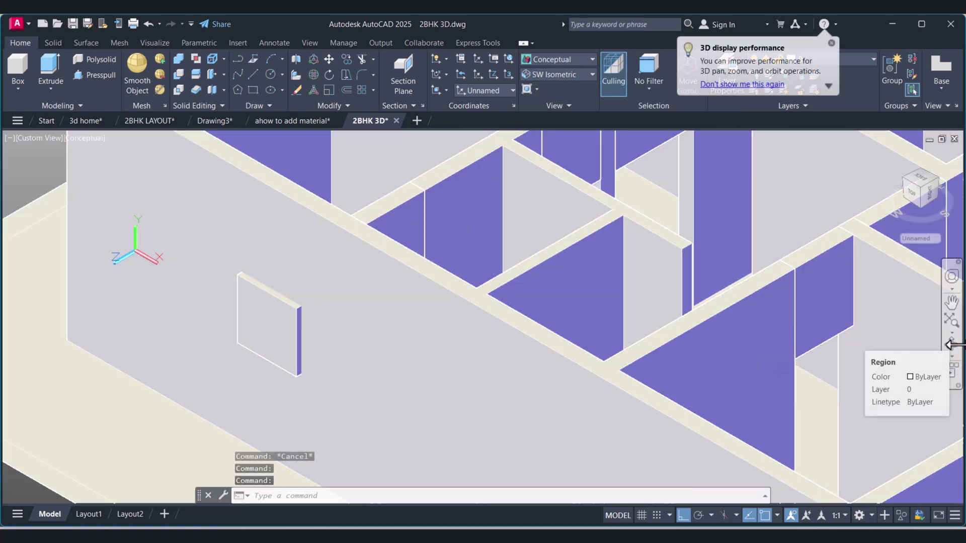
left_click(951, 344)
left_click_drag(492, 312, 545, 369)
scroll(517, 371, "up", 3)
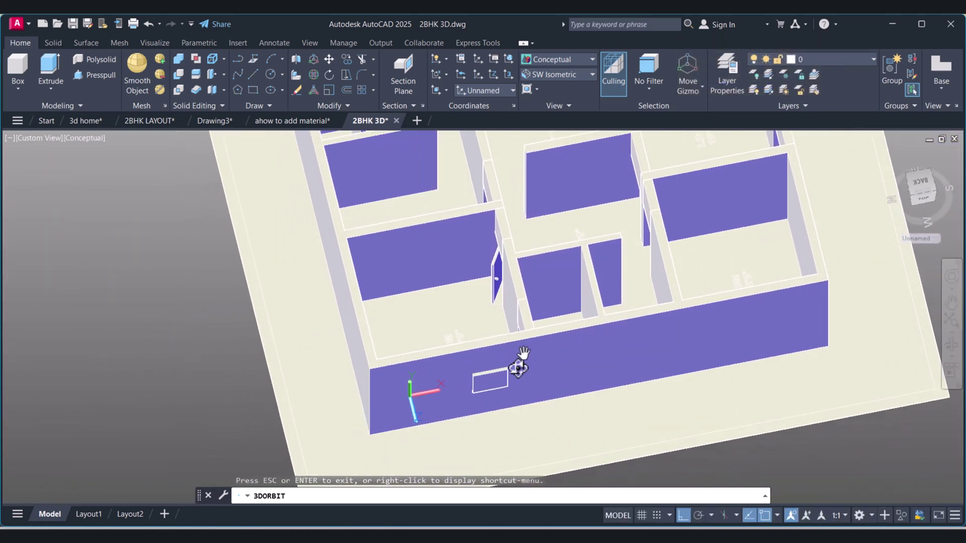
key("Escape")
key("Escape")
type("m")
key("Return")
left_click(482, 379)
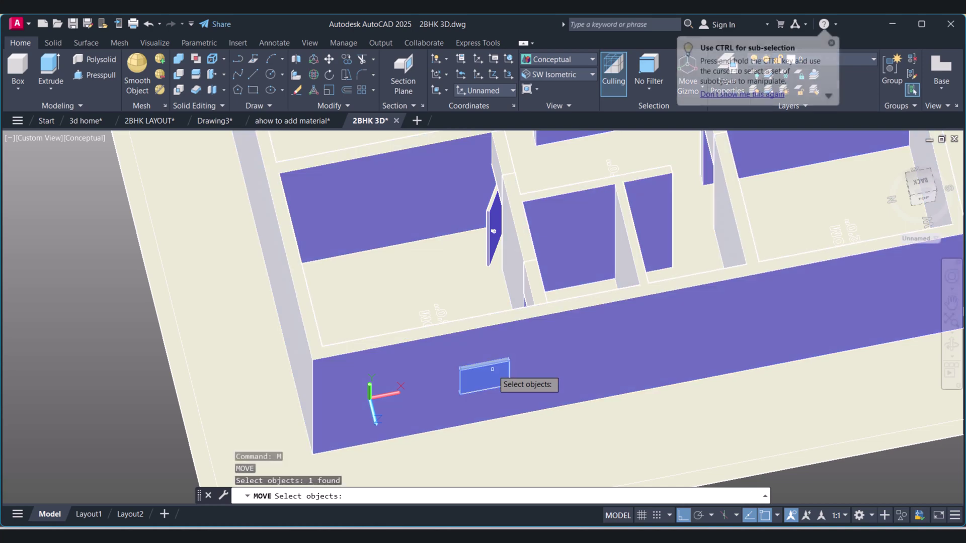
key("Return")
left_click(460, 395)
key("Escape")
key("Escape")
scroll(477, 367, "down", 5)
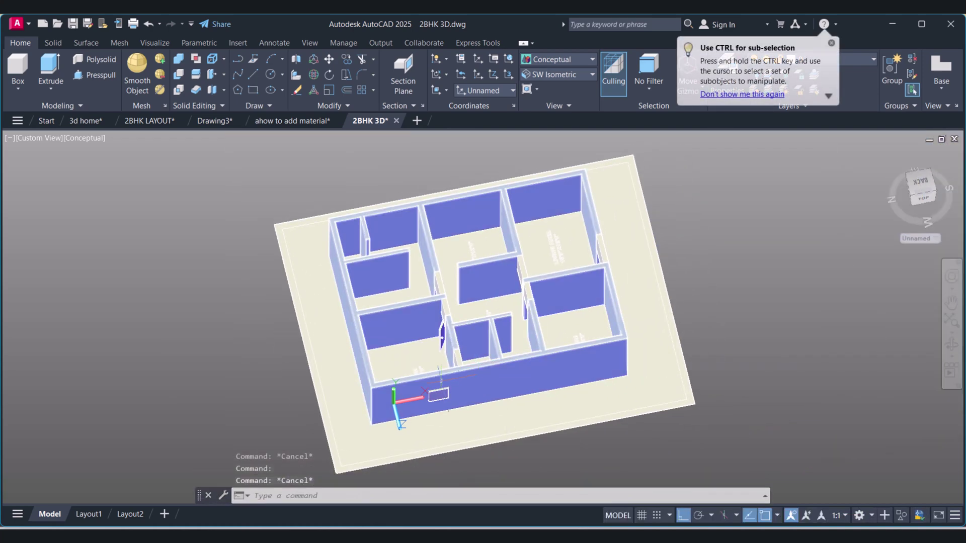
left_click(734, 317)
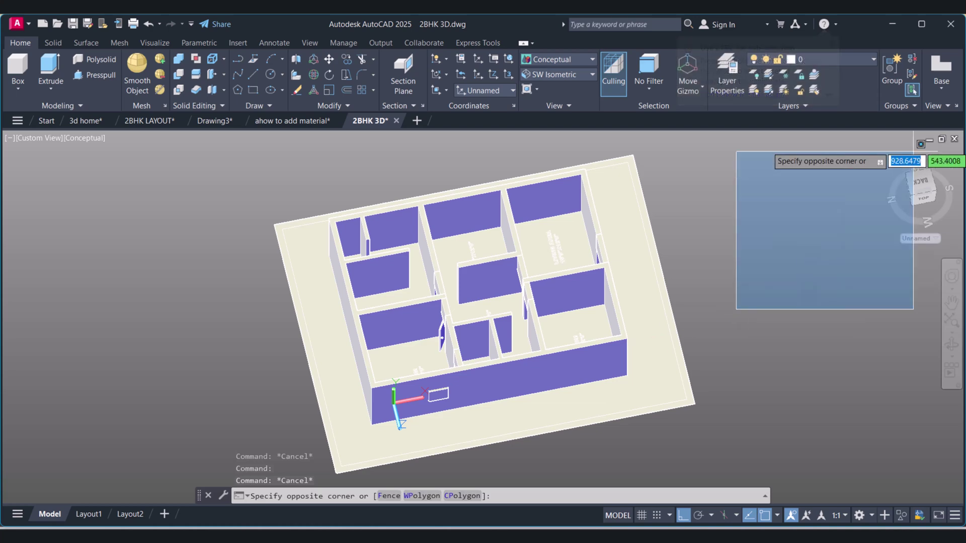
key("Escape")
Return to the home view and align the UCS with the top face of the walls
left_click(887, 154)
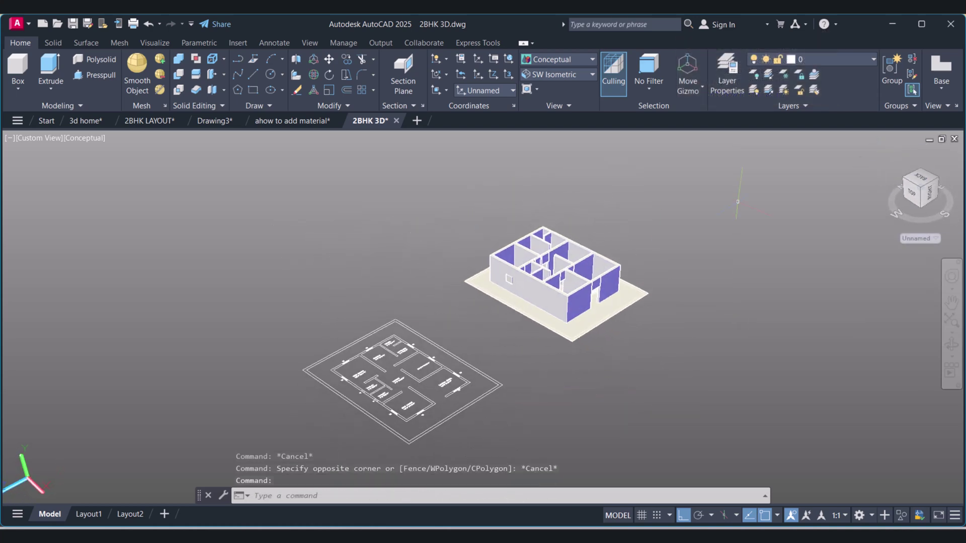
scroll(516, 320, "up", 4)
key("Escape")
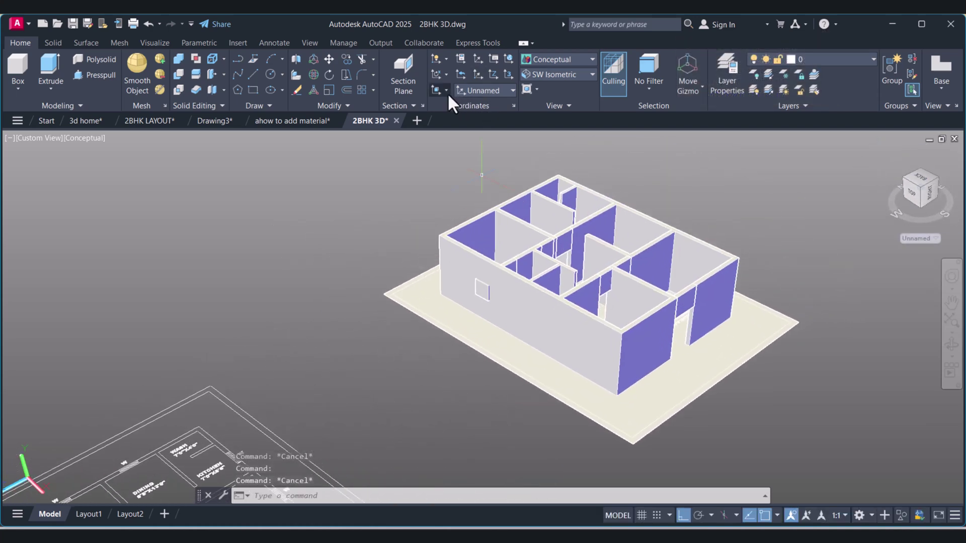
left_click(446, 90)
left_click(443, 160)
scroll(452, 237, "up", 6)
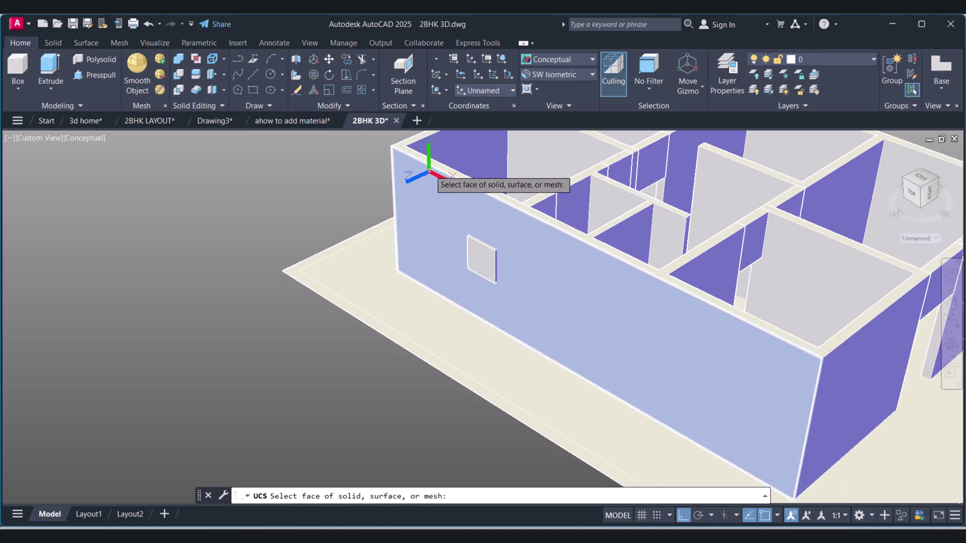
left_click(387, 222)
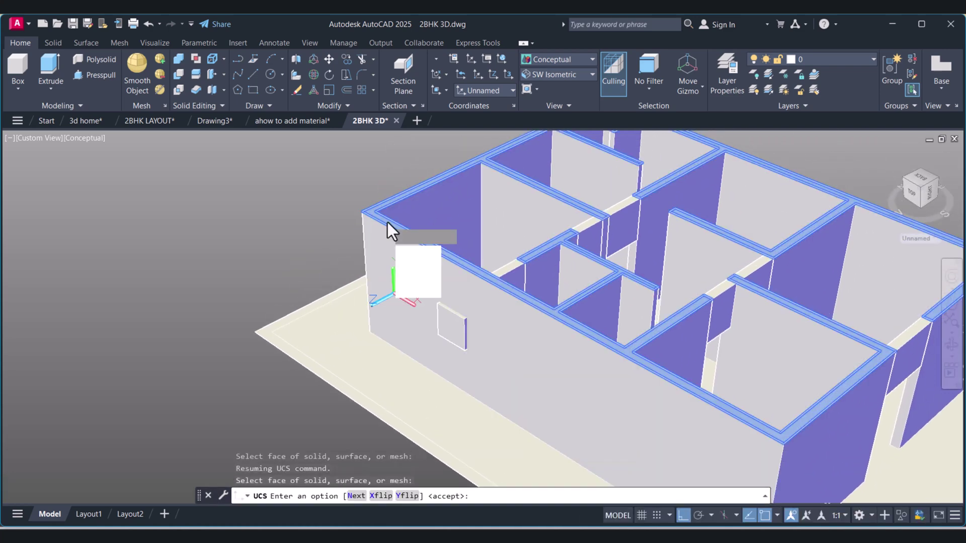
left_click(409, 250)
key("Escape")
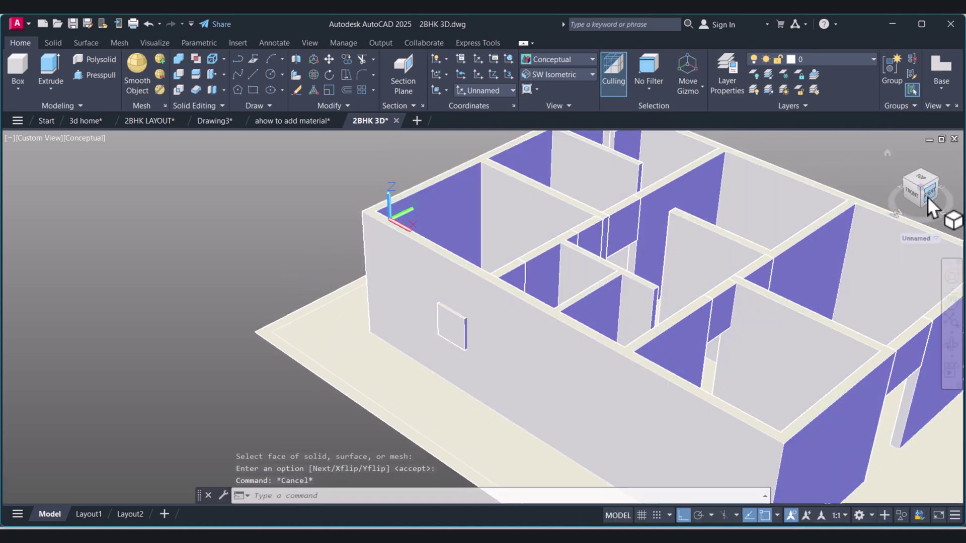
Show the model from the top with north up and use parallel projection
left_click(923, 180)
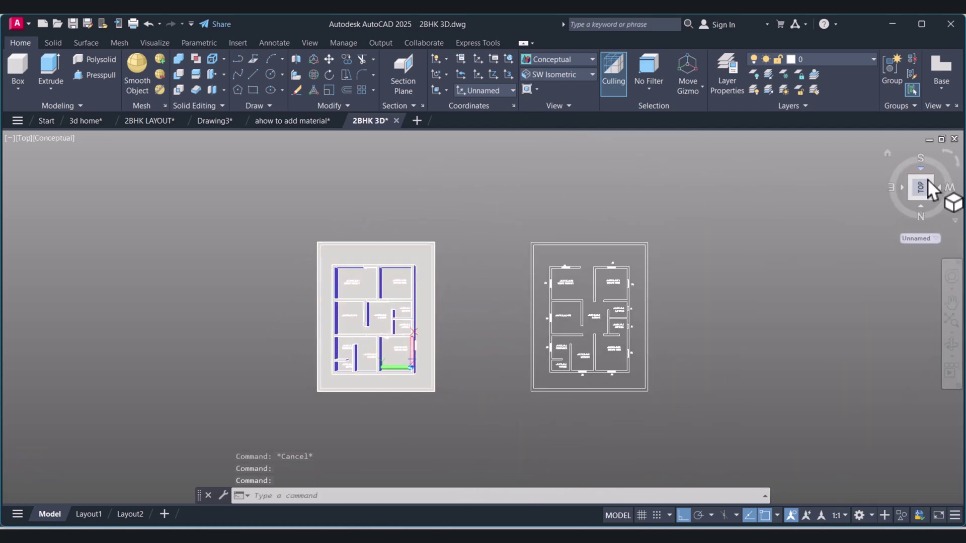
left_click(959, 169)
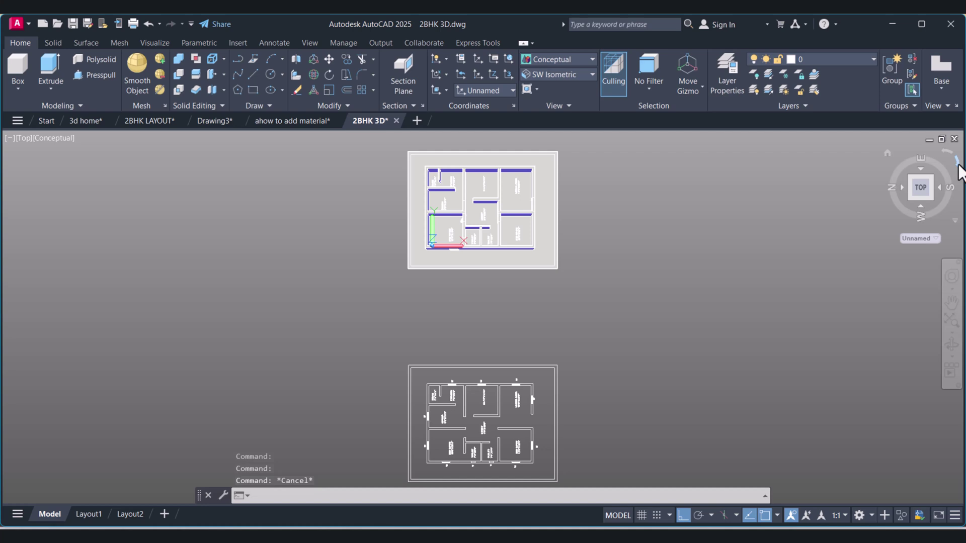
left_click(960, 169)
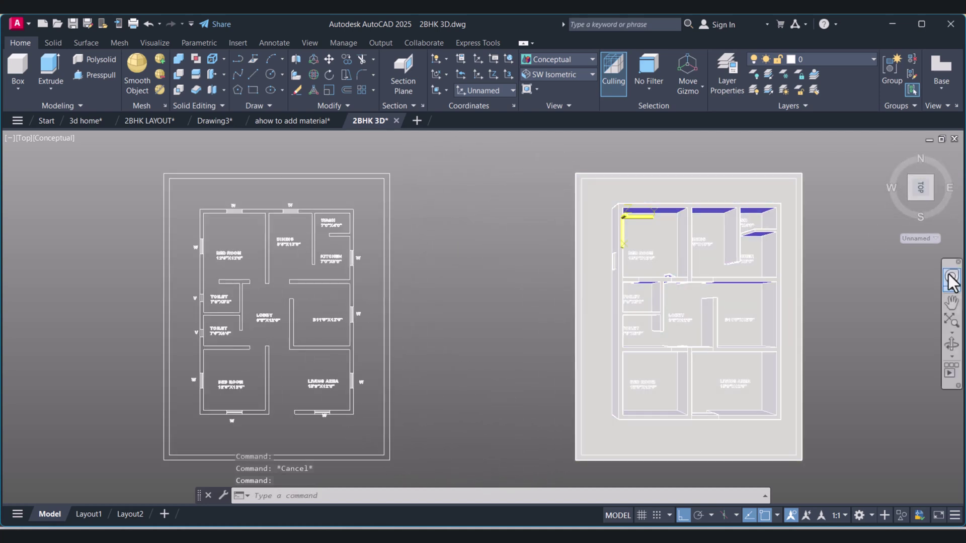
left_click(949, 220)
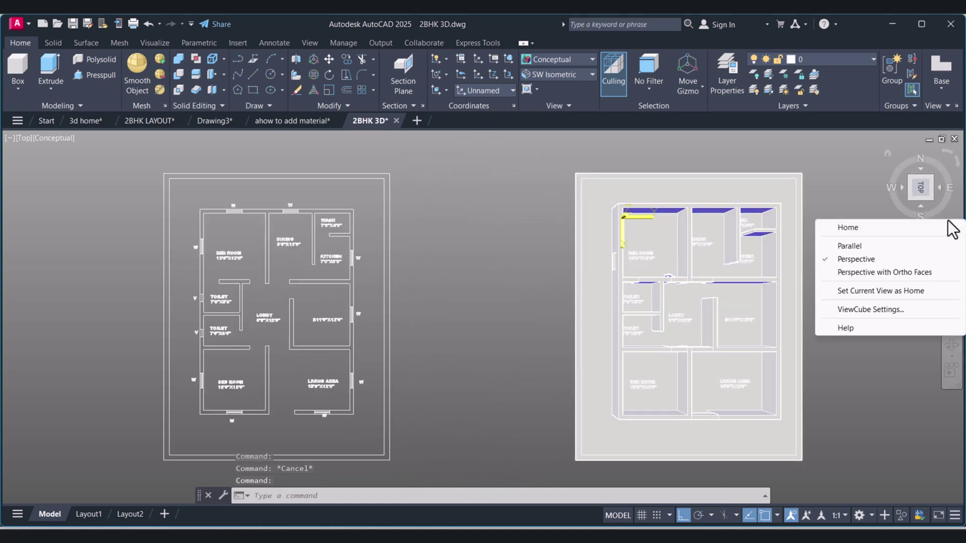
left_click(850, 246)
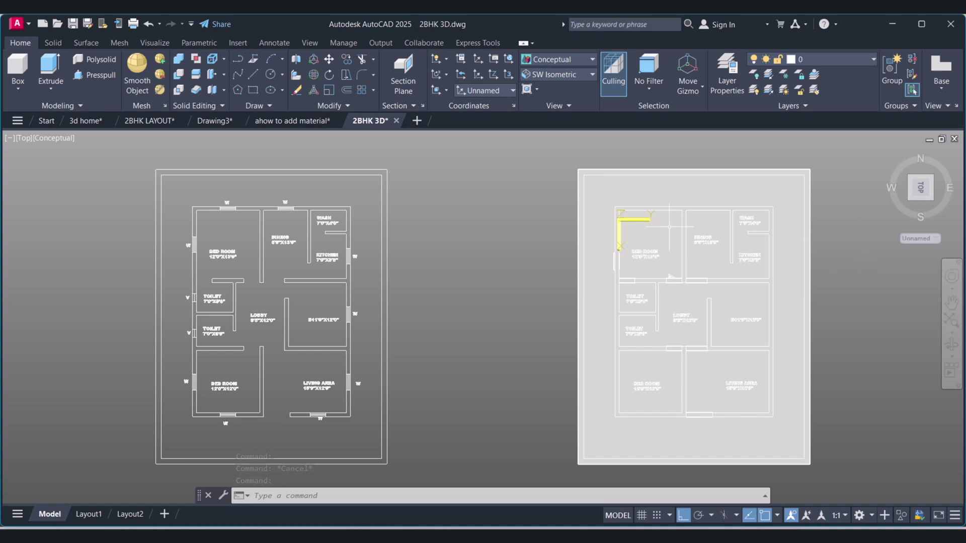
Move the window block about 39 units along the bedroom's outer wall toward the north
scroll(669, 227, "up", 3)
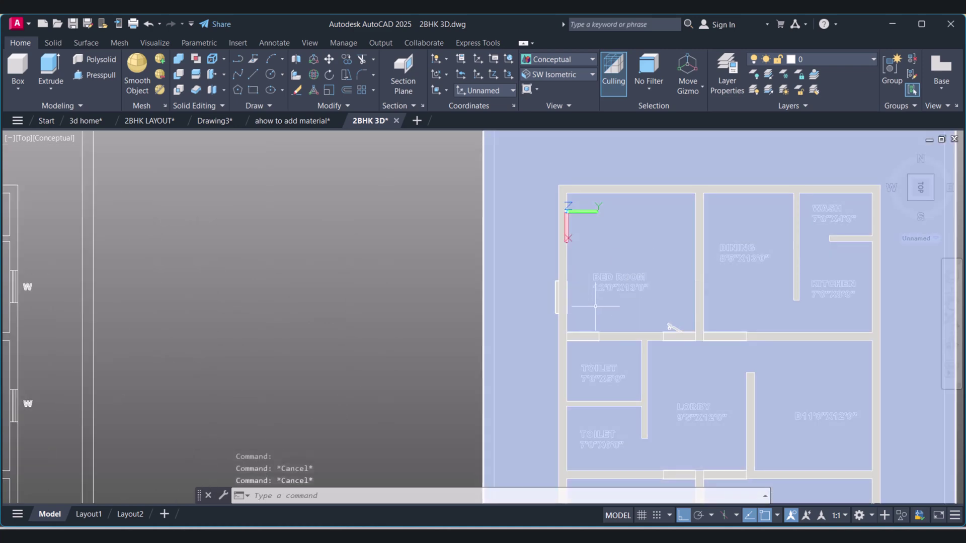
scroll(595, 305, "up", 2)
type("m")
key("Return")
left_click(553, 308)
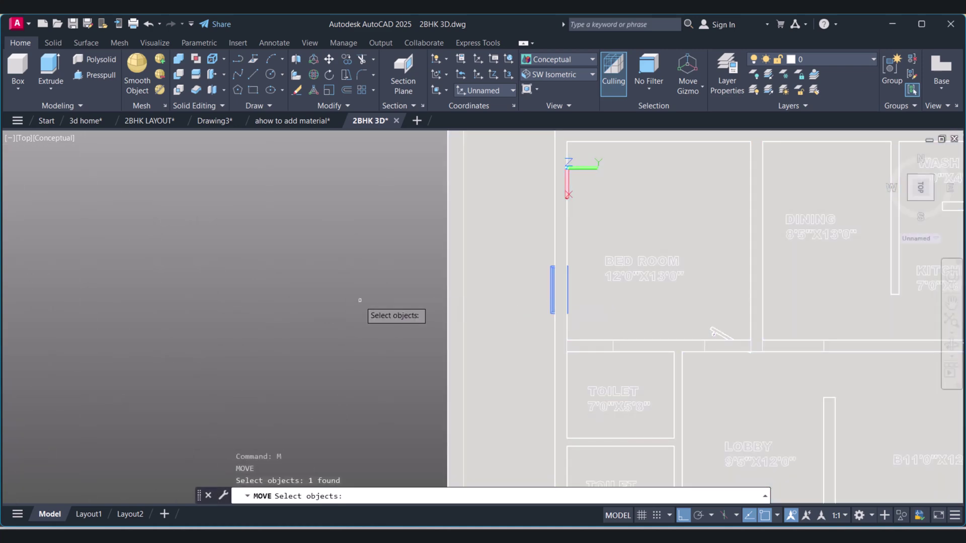
key("Return")
left_click(352, 314)
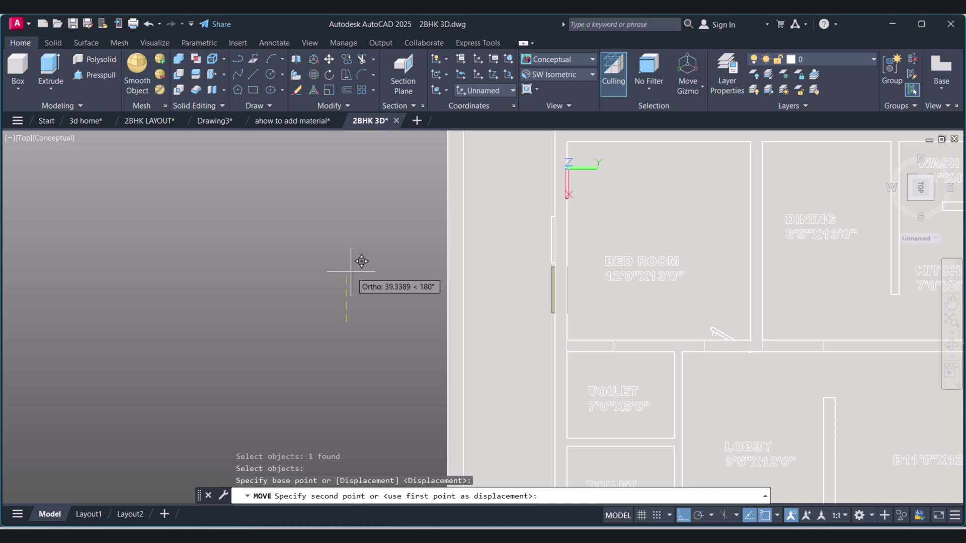
left_click(351, 271)
scroll(352, 270, "down", 4)
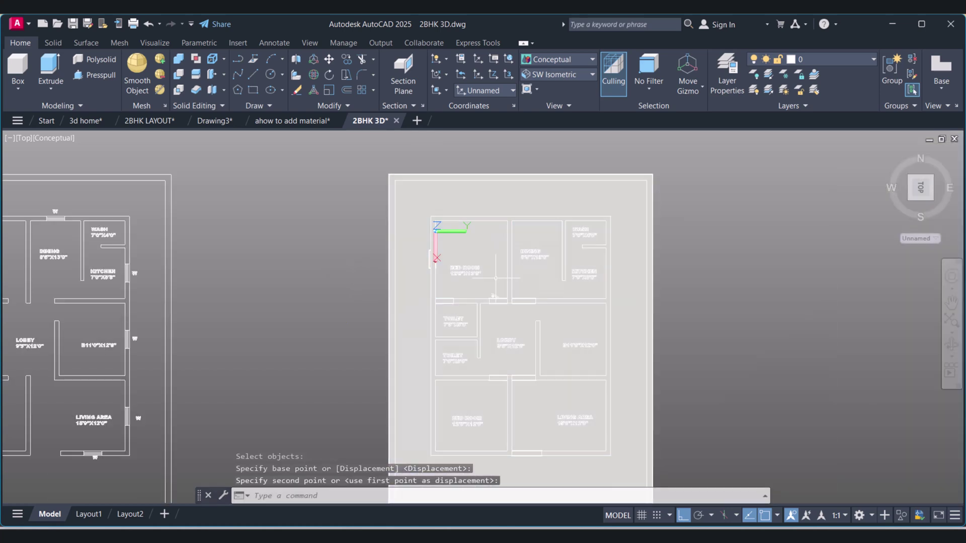
key("Escape")
key("Escape")
Mirror the bedroom window block across the house's vertical centre line onto the kitchen's outer wall, keeping the original
type("mi")
key("Return")
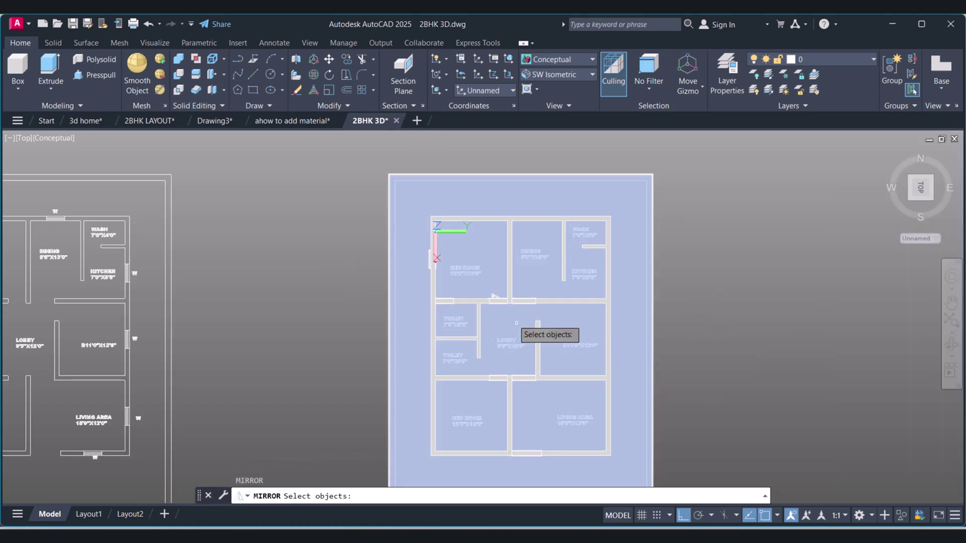
left_click(360, 232)
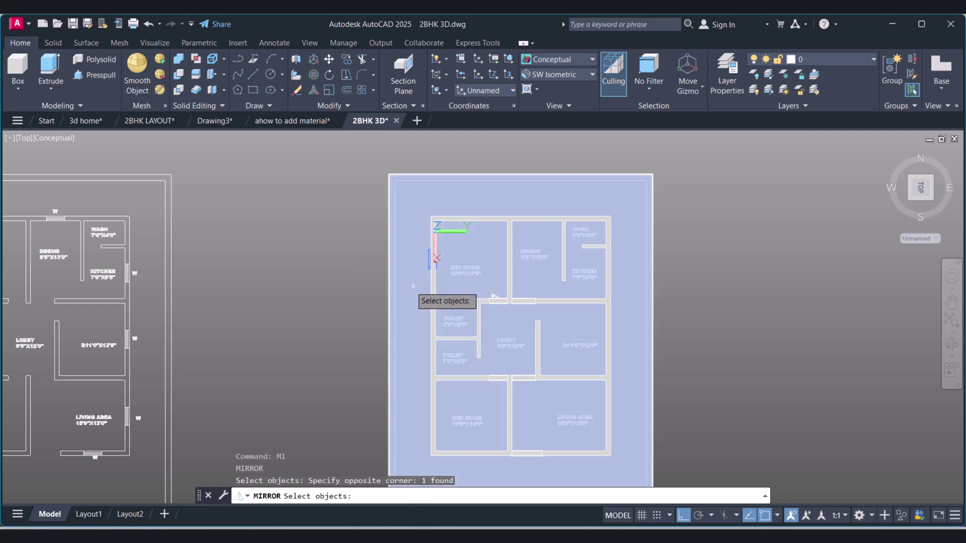
left_click(443, 280)
key("Return")
left_click(521, 215)
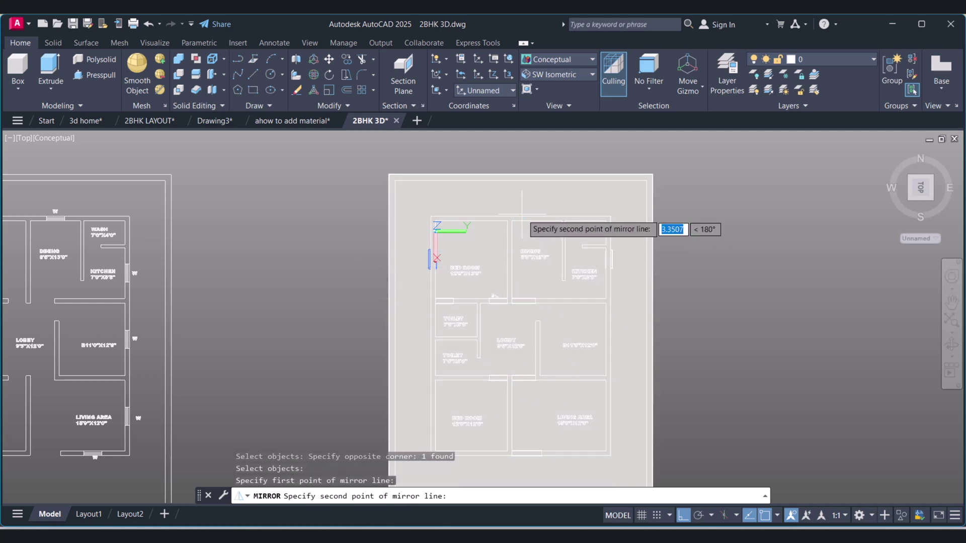
left_click(506, 474)
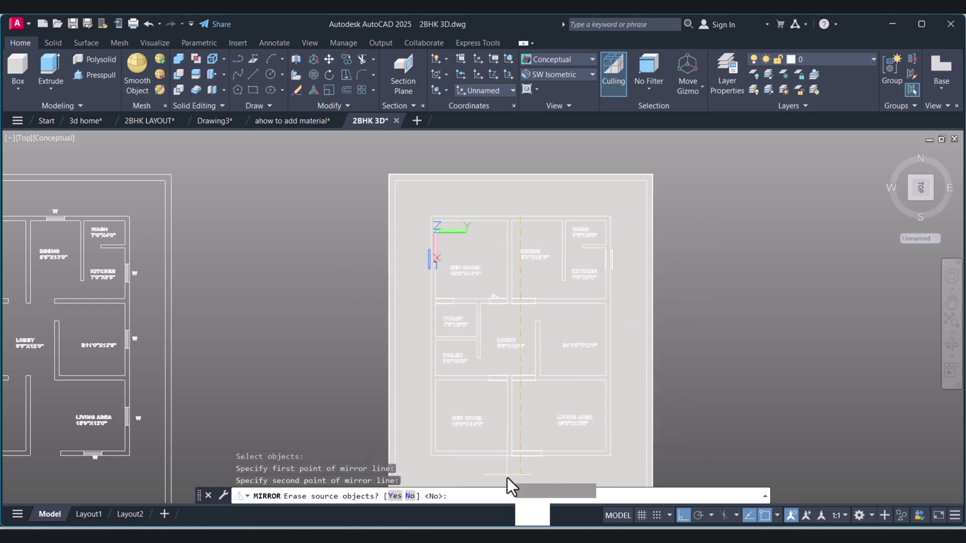
left_click(536, 521)
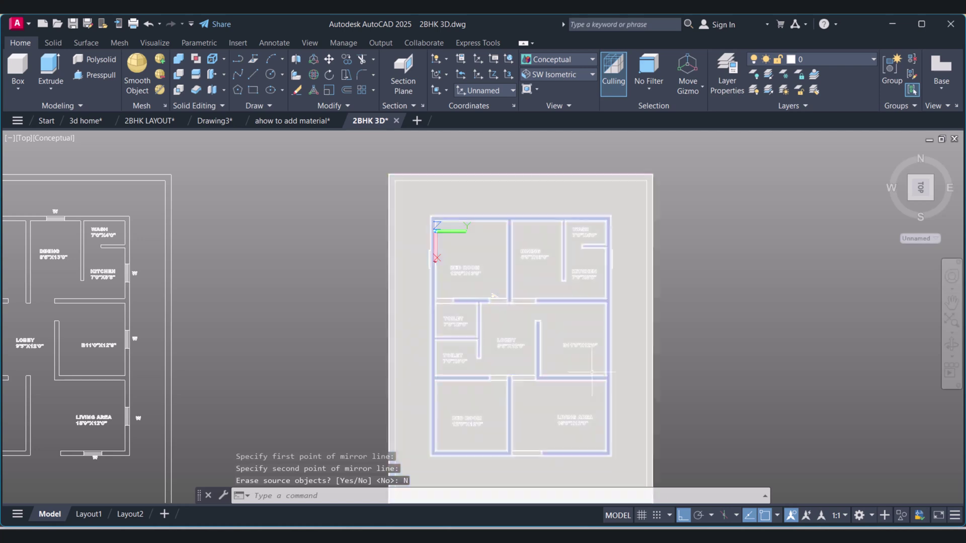
key("Escape")
scroll(452, 250, "up", 2)
type("c")
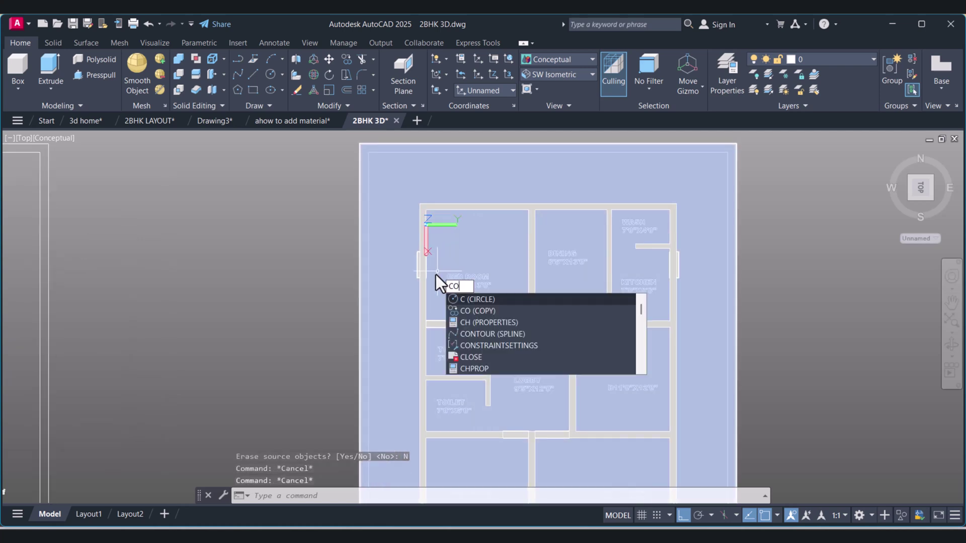
key("Return")
left_click(424, 284)
key("Escape")
key("Escape")
Copy the bedroom's west window block straight north into the empty space beyond the plot boundary
type("co")
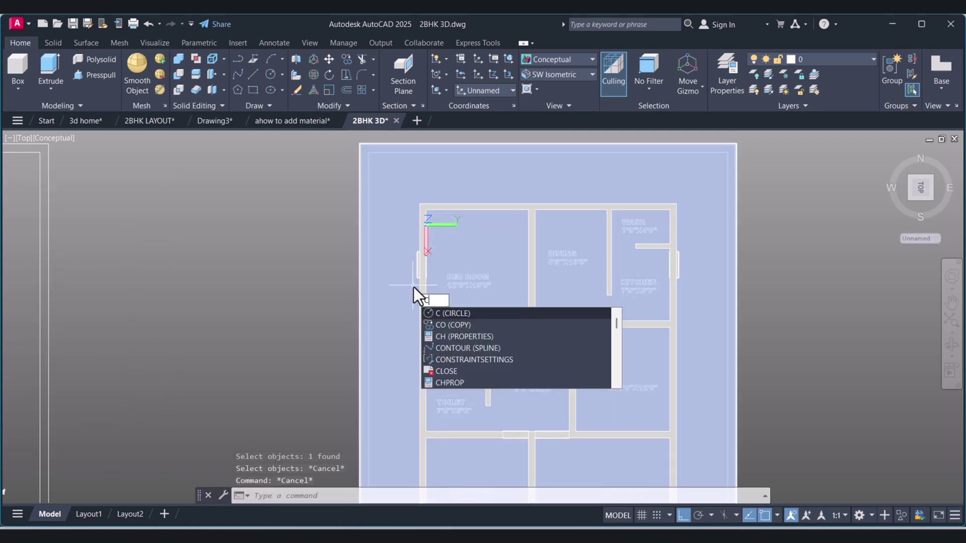
key("Return")
left_click(319, 216)
left_click(451, 288)
key("Return")
left_click(328, 255)
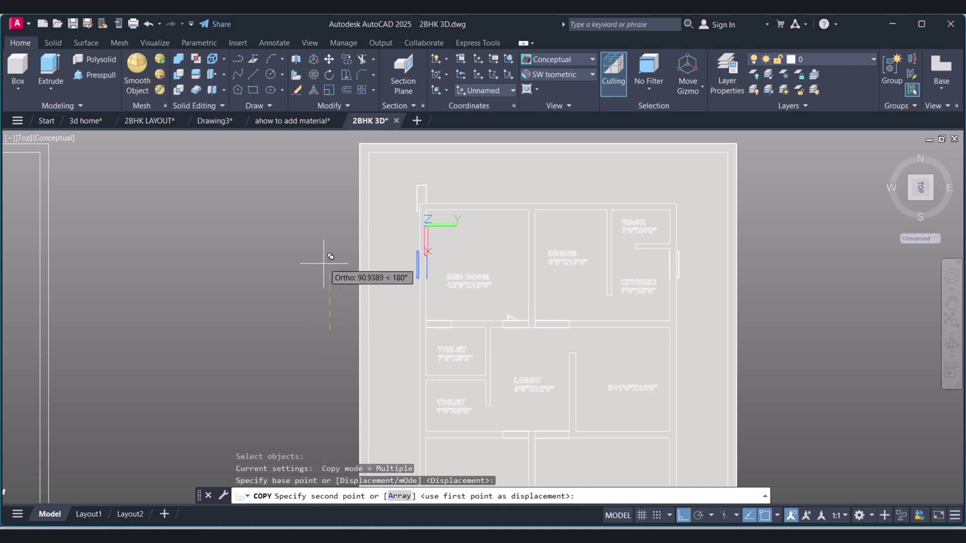
middle_click_drag(328, 254, 312, 401)
left_click(312, 214)
key("Escape")
key("Escape")
key("Escape")
type("R")
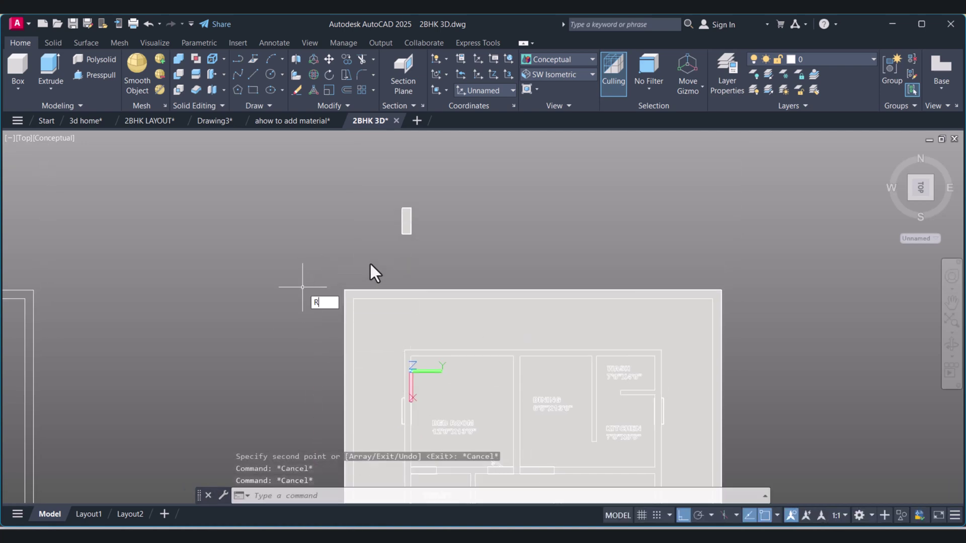
type("P")
key("Return")
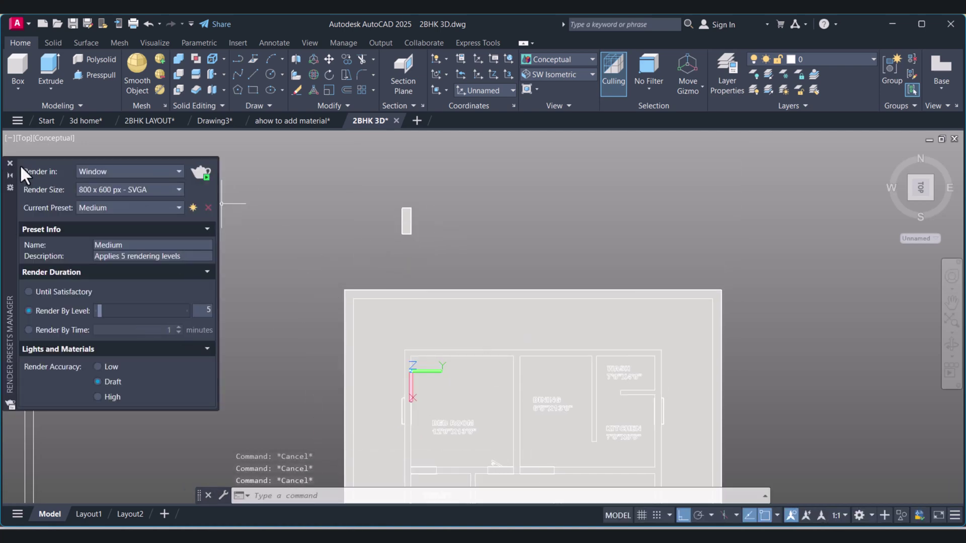
left_click(9, 163)
Rotate the copied window block a quarter turn so its long side runs east-west
type("RO")
key("Return")
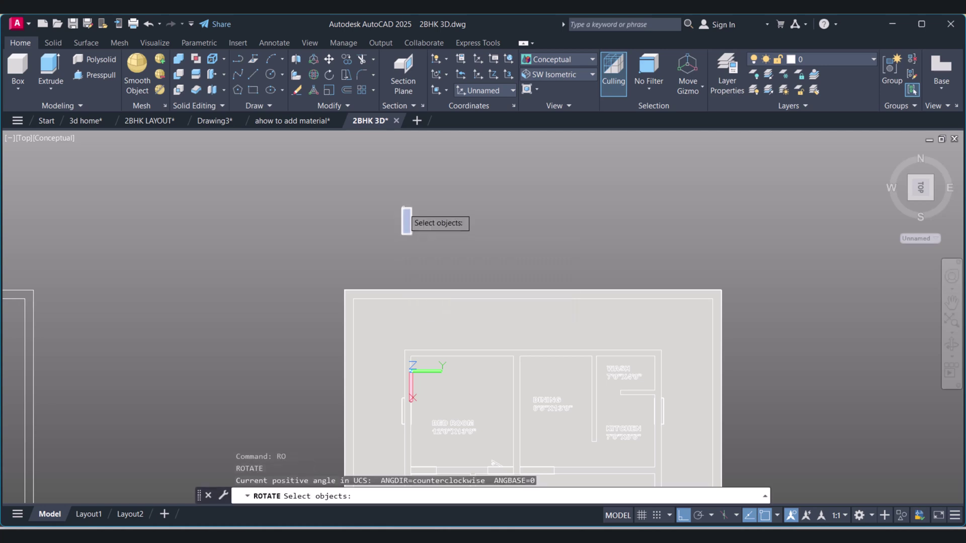
left_click(410, 223)
key("Return")
left_click(485, 236)
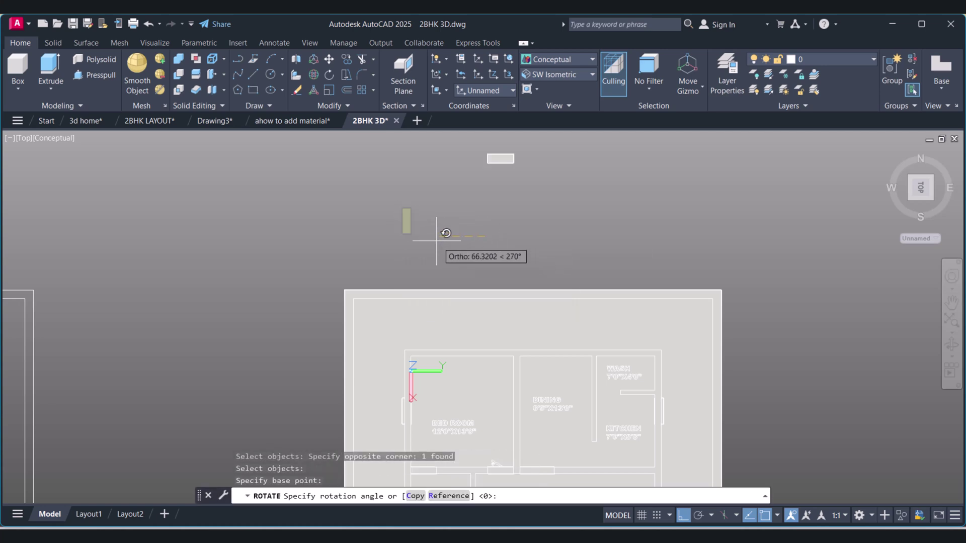
key("Escape")
Move the rotated window block straight south to just outside the plot's north boundary
type("M")
key("Return")
left_click(523, 198)
left_click(503, 151)
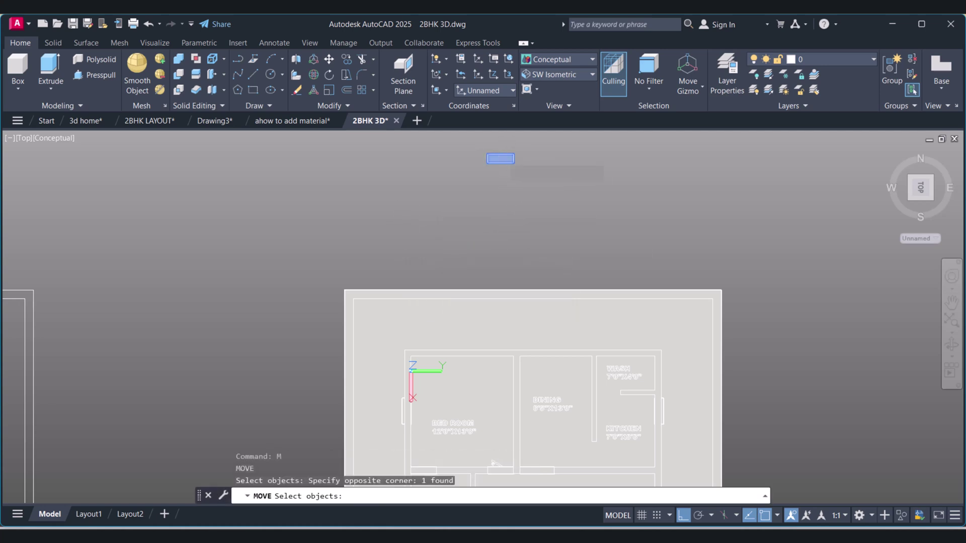
key("Return")
left_click(498, 154)
key("Escape")
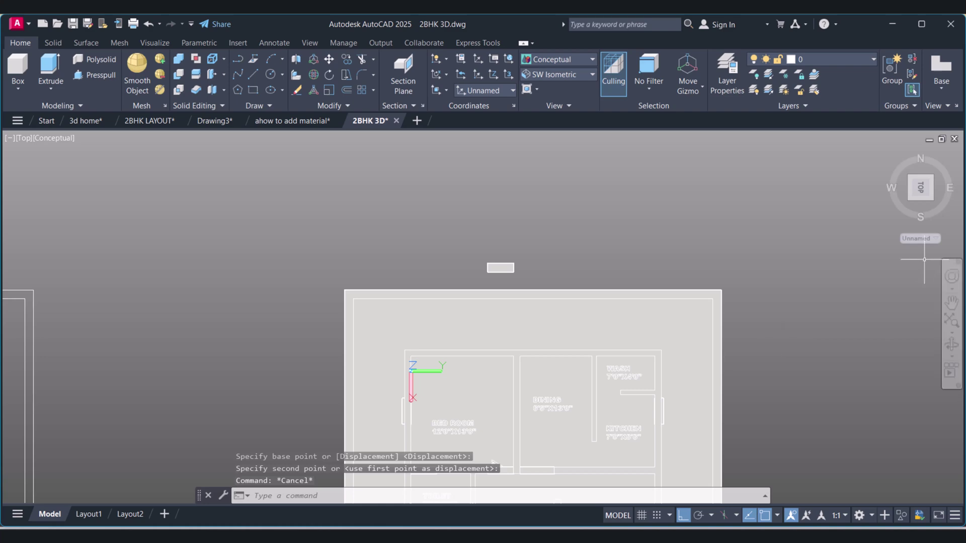
Orbit the model to face the north outer wall and the loose window block, and apply the 2D Wireframe visual style
left_click(887, 152)
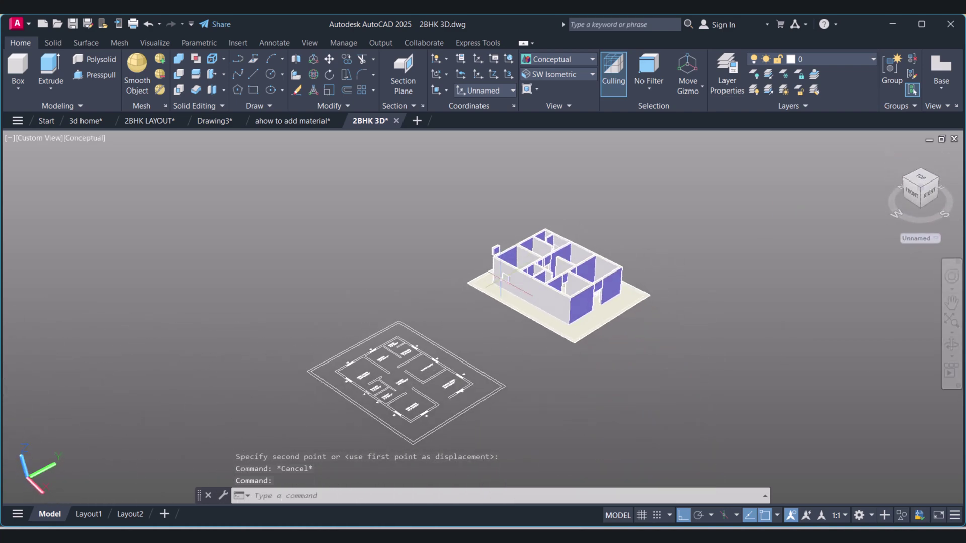
left_click(950, 349)
left_click_drag(519, 309, 633, 318)
scroll(406, 301, "up", 3)
key("Escape")
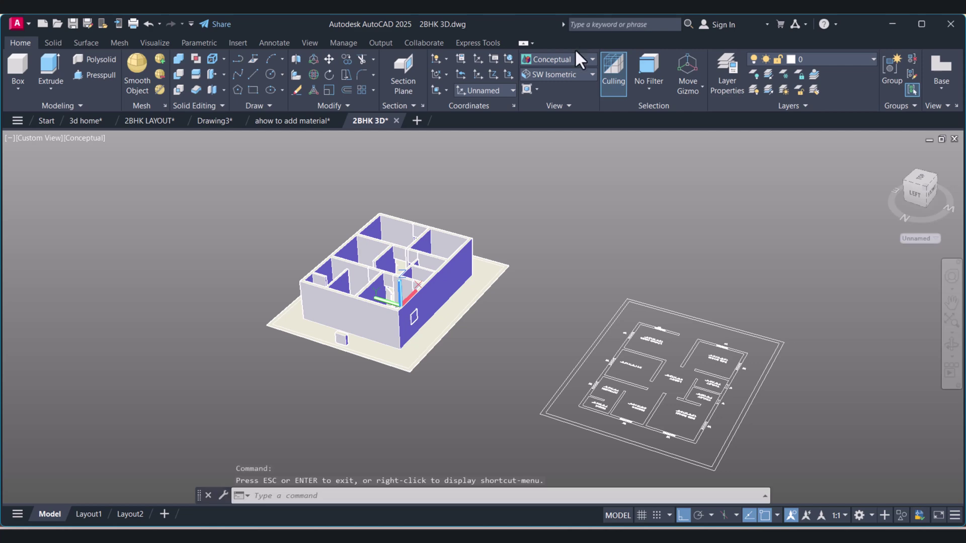
left_click(566, 59)
left_click(541, 81)
scroll(405, 301, "up", 3)
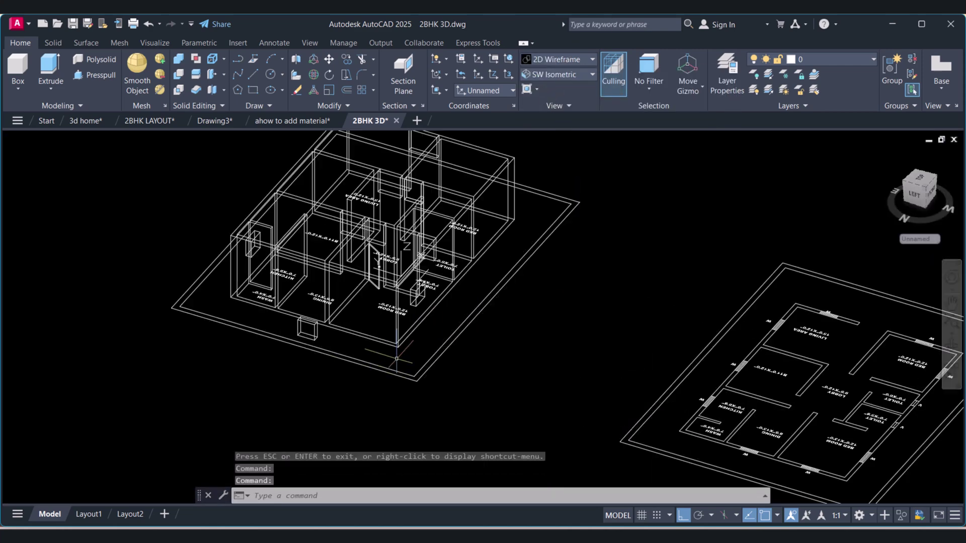
middle_click_drag(396, 349, 450, 403)
key("Escape")
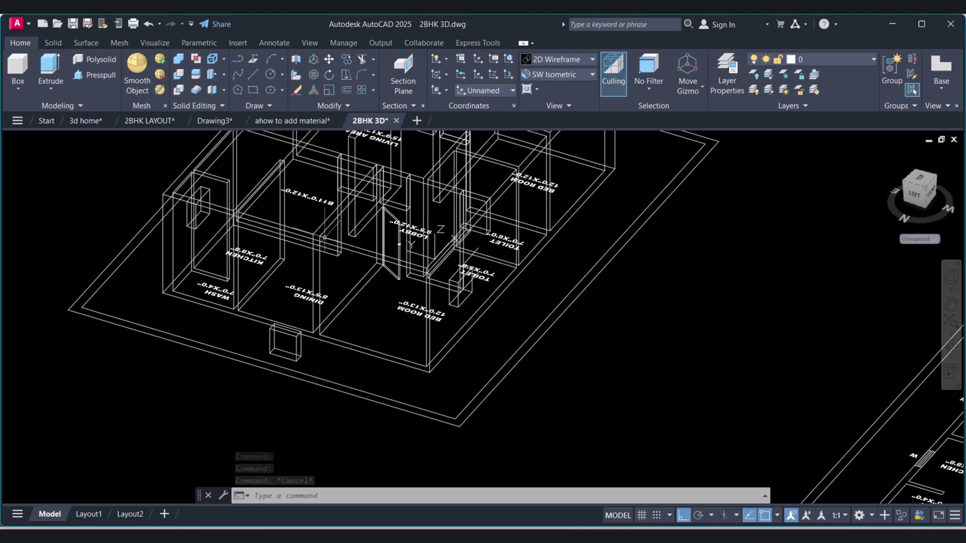
Align the UCS with the outer face of the north wall along the bedroom and dining room
left_click(446, 90)
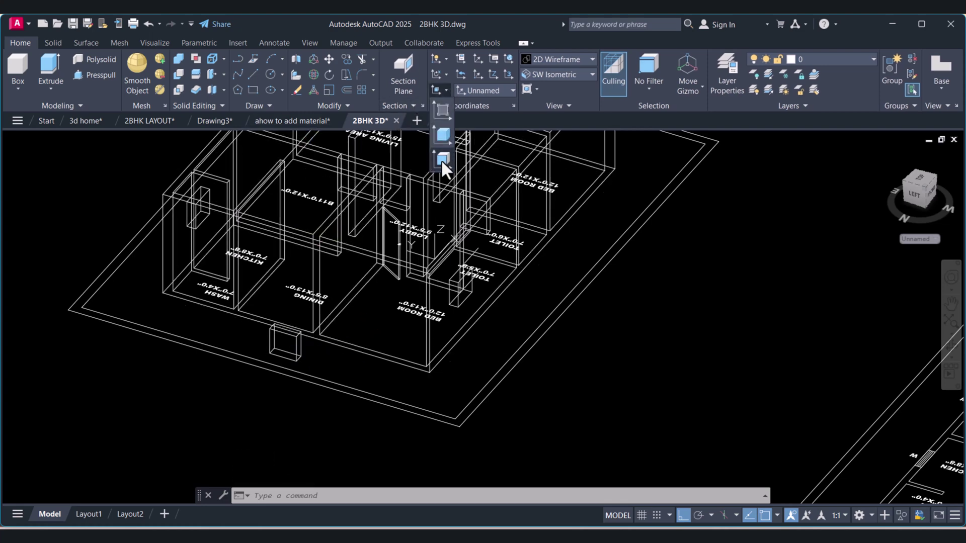
left_click(442, 159)
left_click(418, 345)
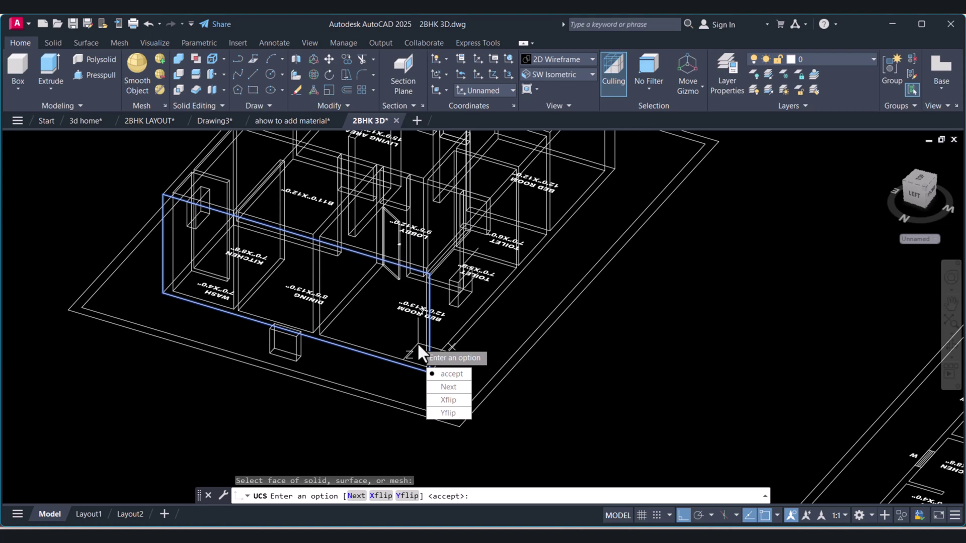
left_click(466, 377)
key("Escape")
Draw a vertical helper line 144 units long on the bedroom's north wall, starting from the wall's lower edge
scroll(405, 394, "up", 3)
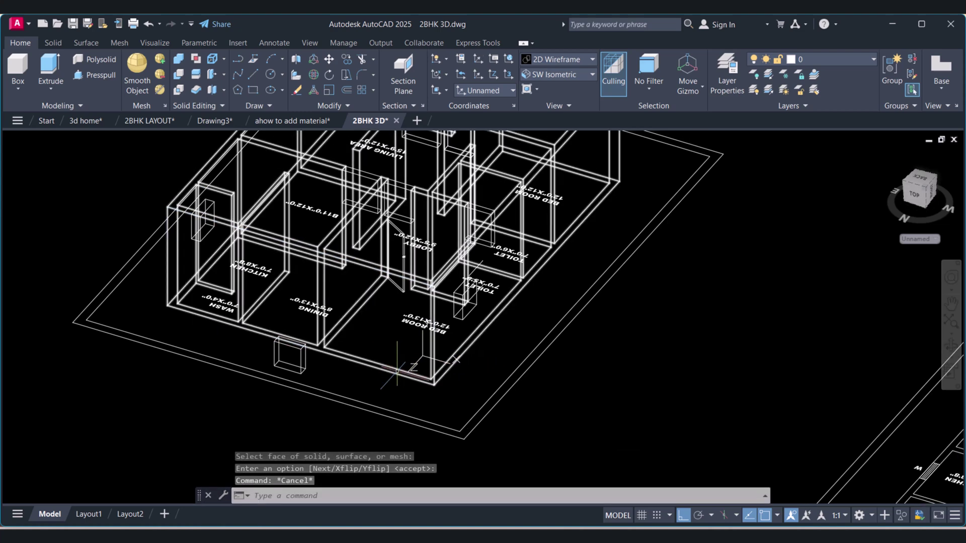
type("l")
key("Return")
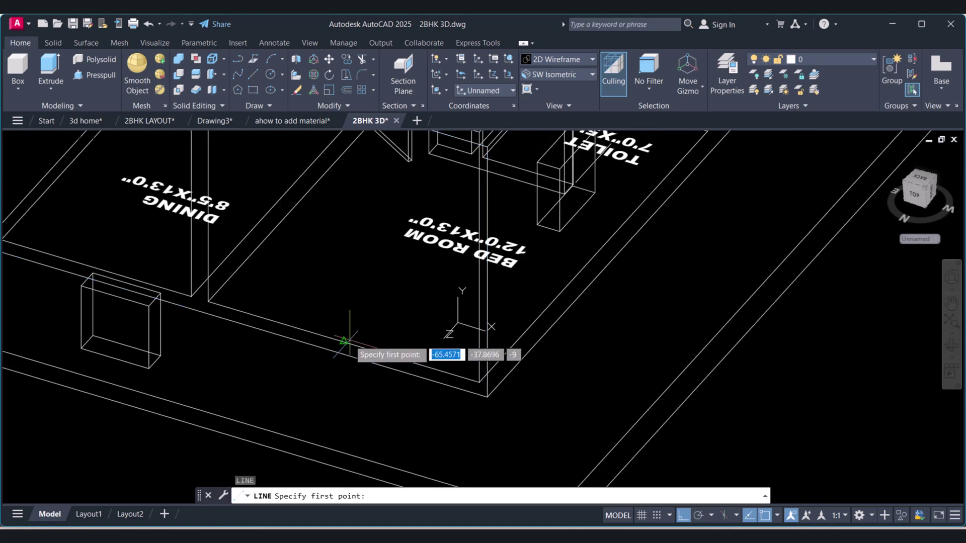
left_click(353, 342)
scroll(352, 342, "down", 4)
scroll(347, 242, "up", 2)
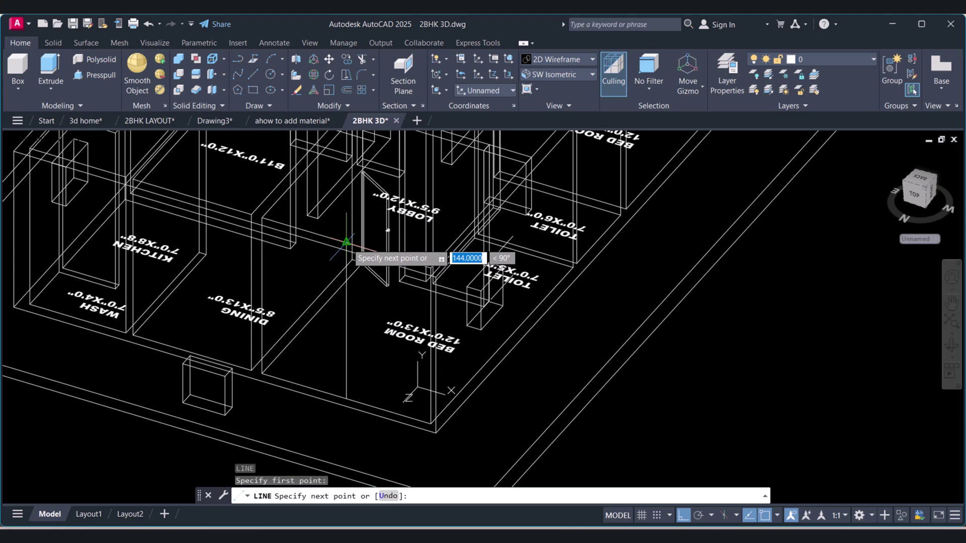
key("Escape")
key("Escape")
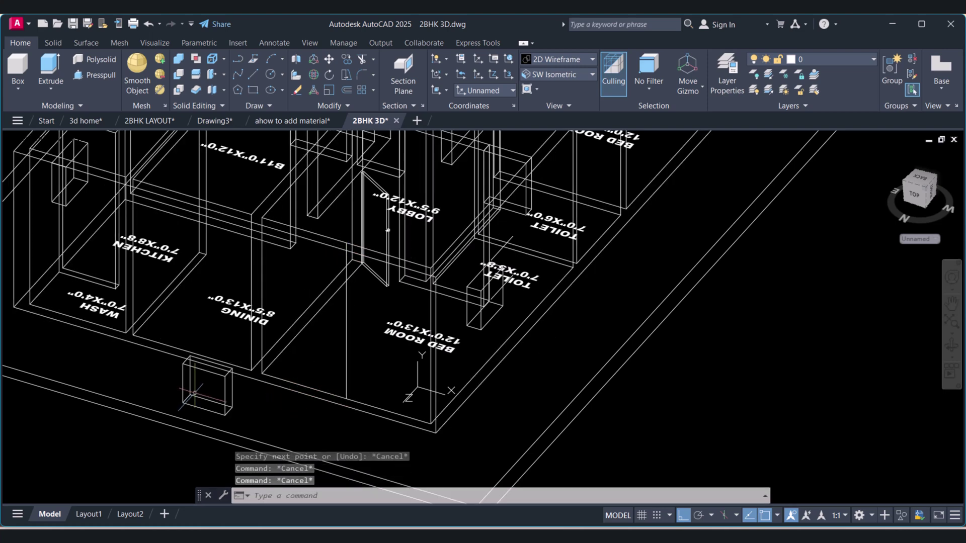
Move the loose window block by the midpoint of its upper edge to the midpoint of the helper line on the bedroom's north wall
type("m")
key("Return")
left_click(227, 400)
key("Return")
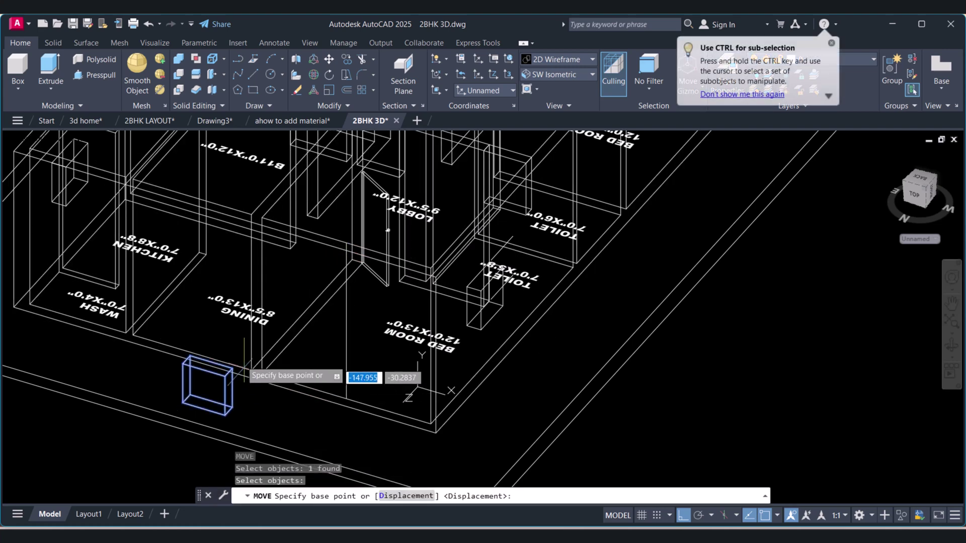
left_click(212, 362)
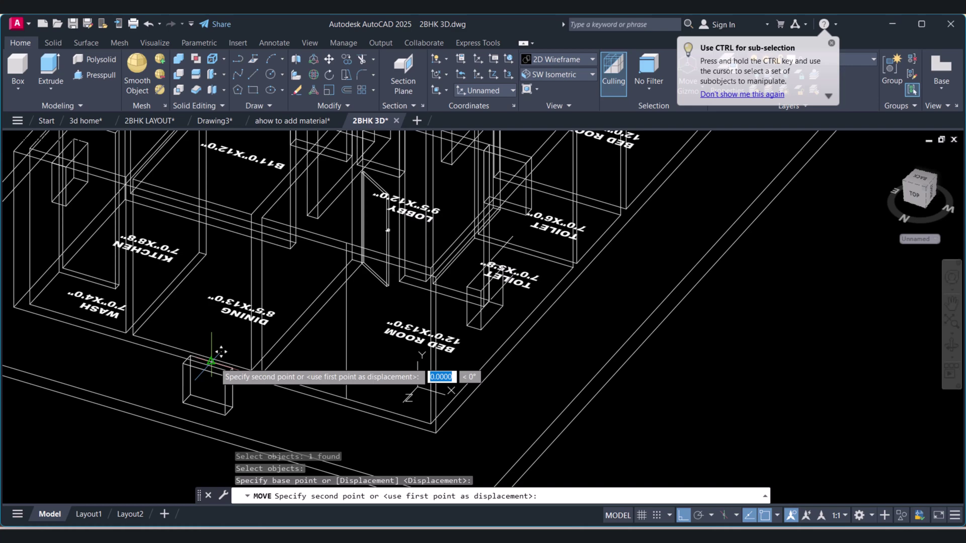
left_click(350, 320)
Erase the vertical helper line from the bedroom's north wall
key("Return")
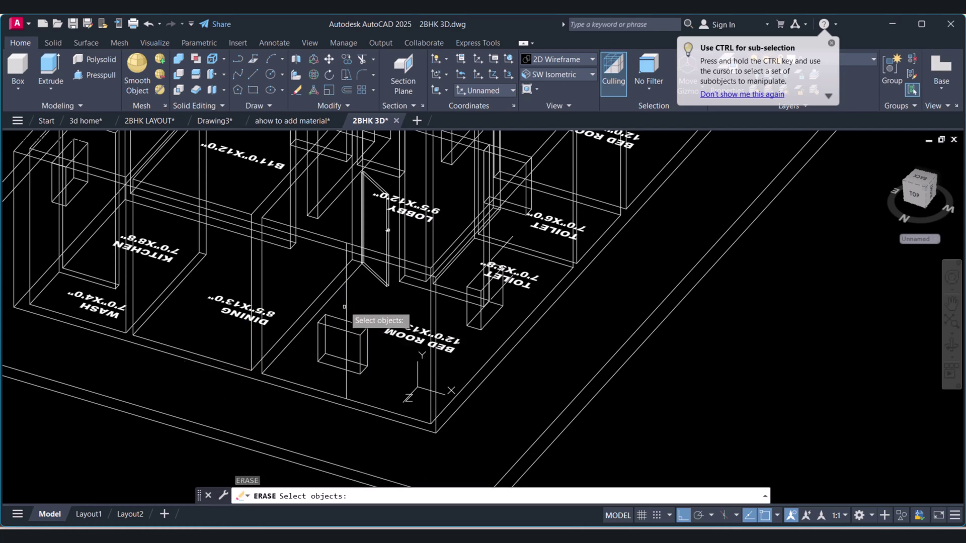
left_click(348, 322)
key("Escape")
scroll(384, 326, "down", 3)
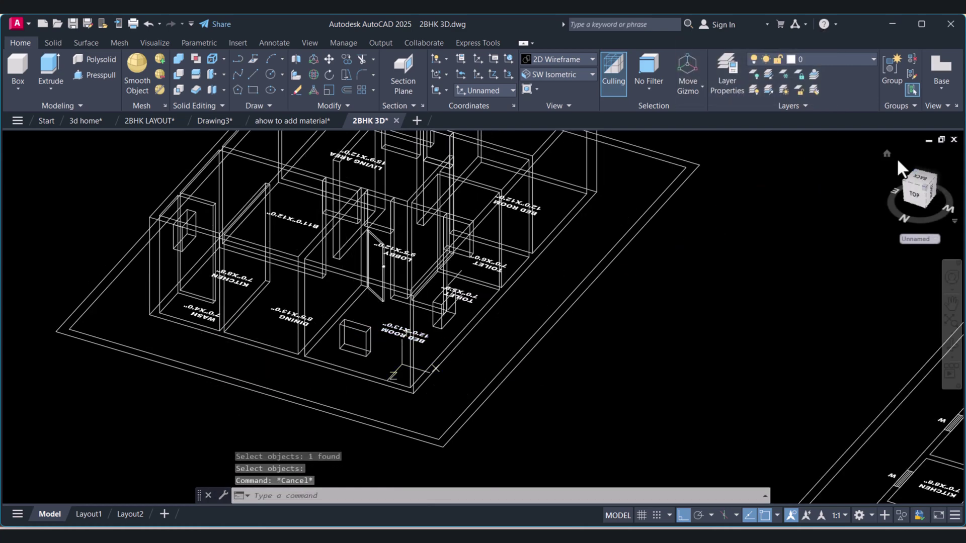
Show the model from the top with north up and align the UCS with the top face of the walls
left_click(887, 154)
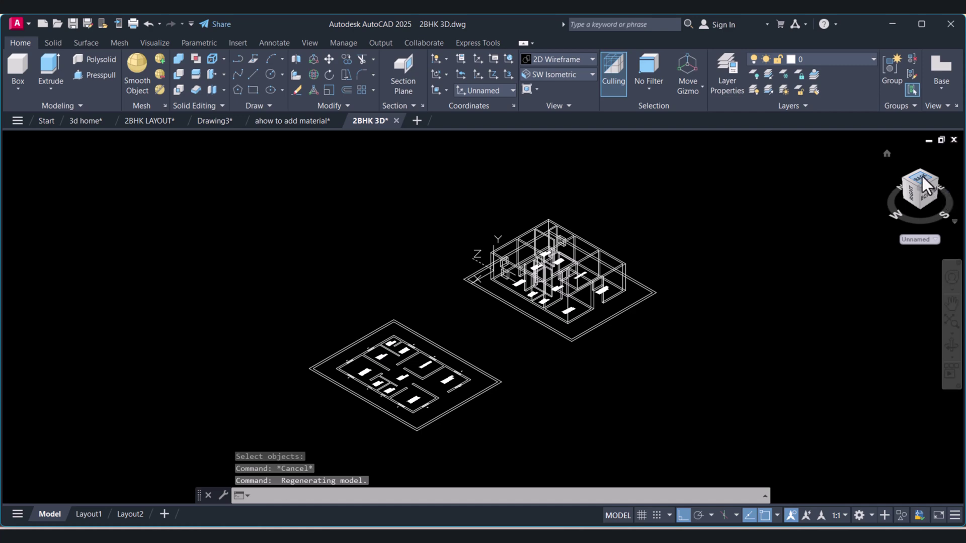
left_click(922, 176)
scroll(551, 278, "up", 5)
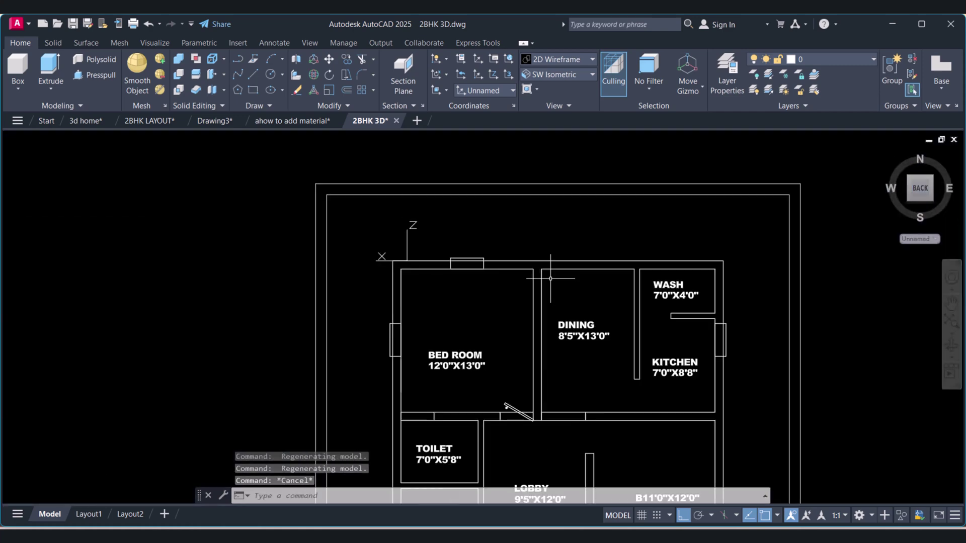
left_click(445, 91)
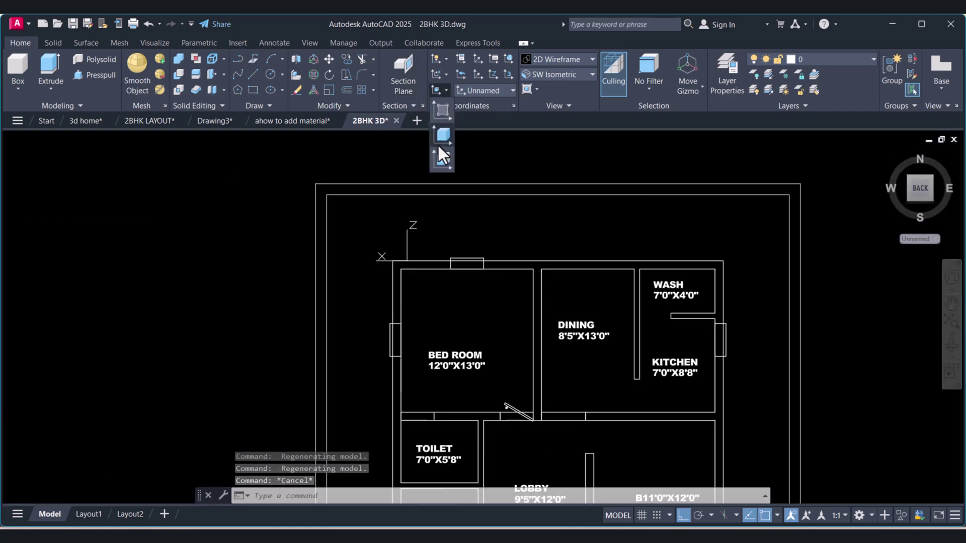
left_click(441, 157)
left_click(567, 288)
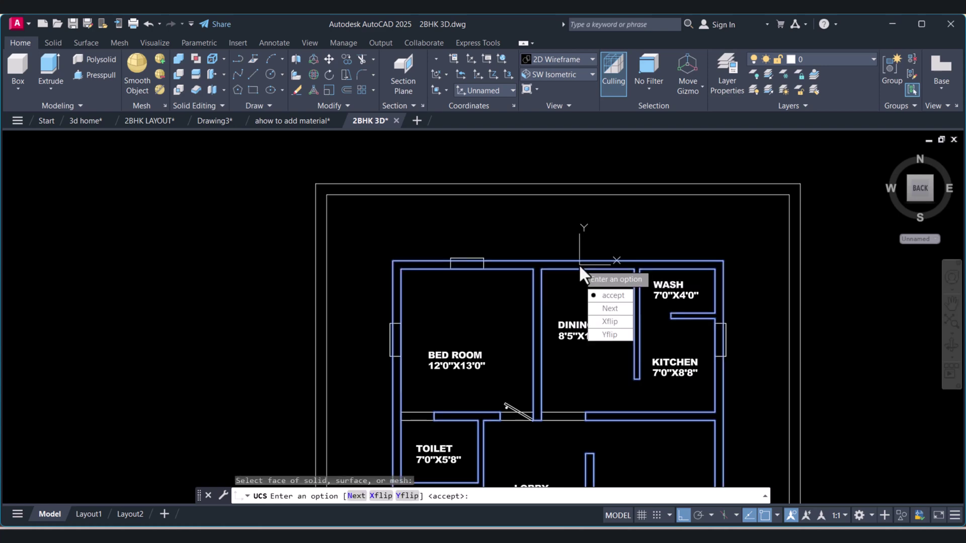
left_click(604, 295)
key("Escape")
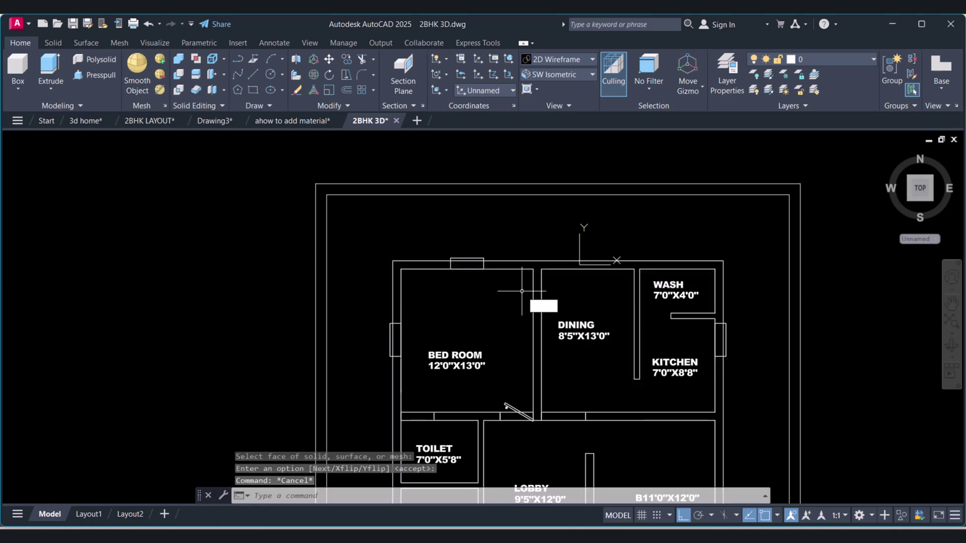
Copy the bedroom's north window block about 136 units east onto the dining room's outer wall
type("co")
key("Return")
left_click(426, 231)
left_click(497, 294)
key("Return")
left_click(478, 310)
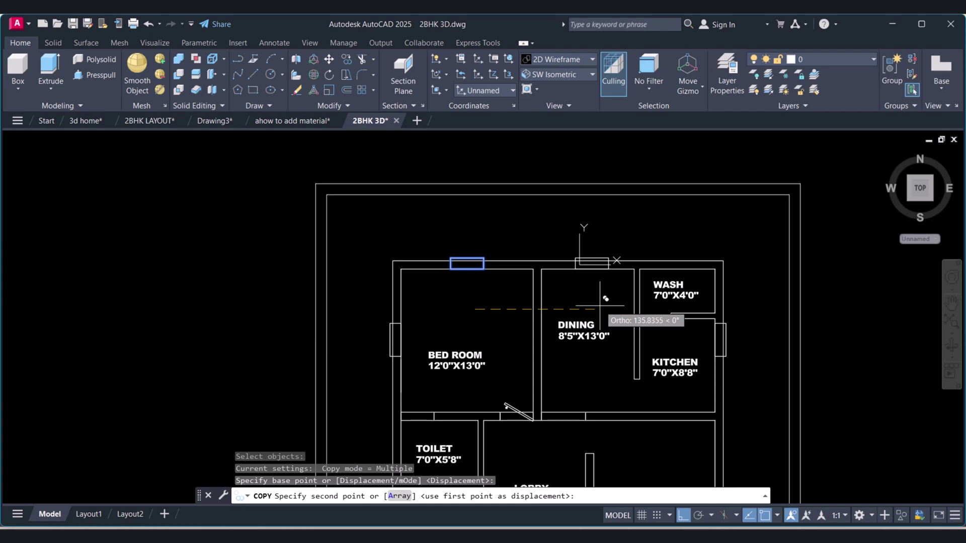
key("Escape")
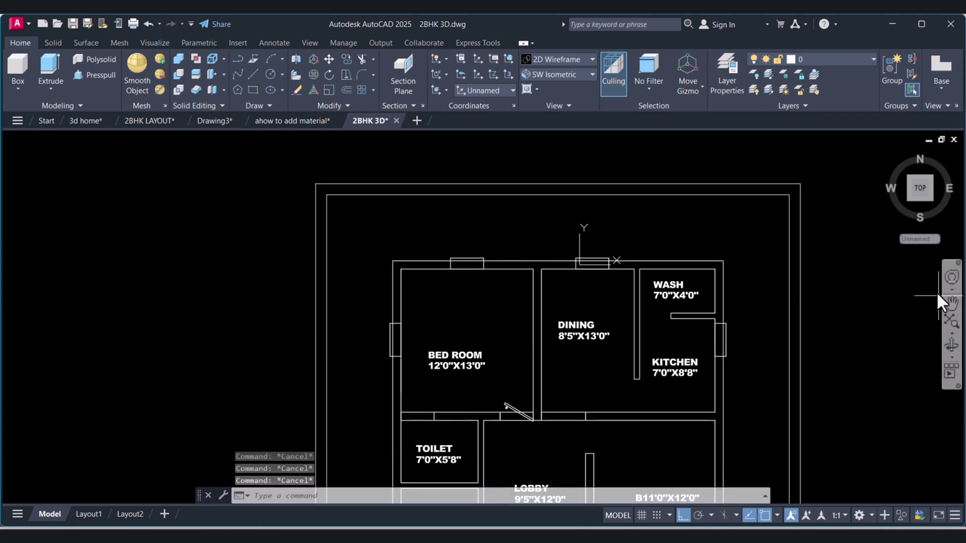
Return the model to the southwest isometric home view and display it in the Conceptual visual style
left_click(886, 153)
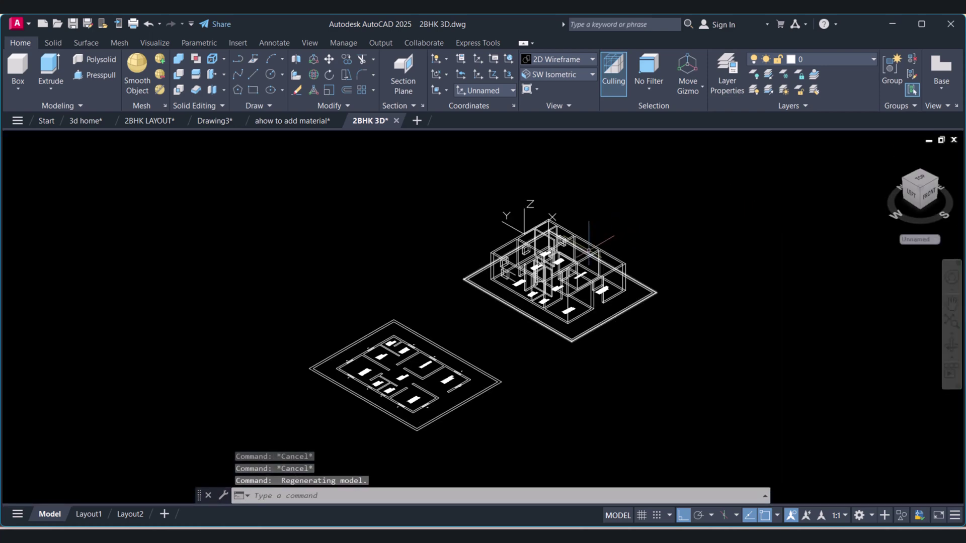
left_click(566, 60)
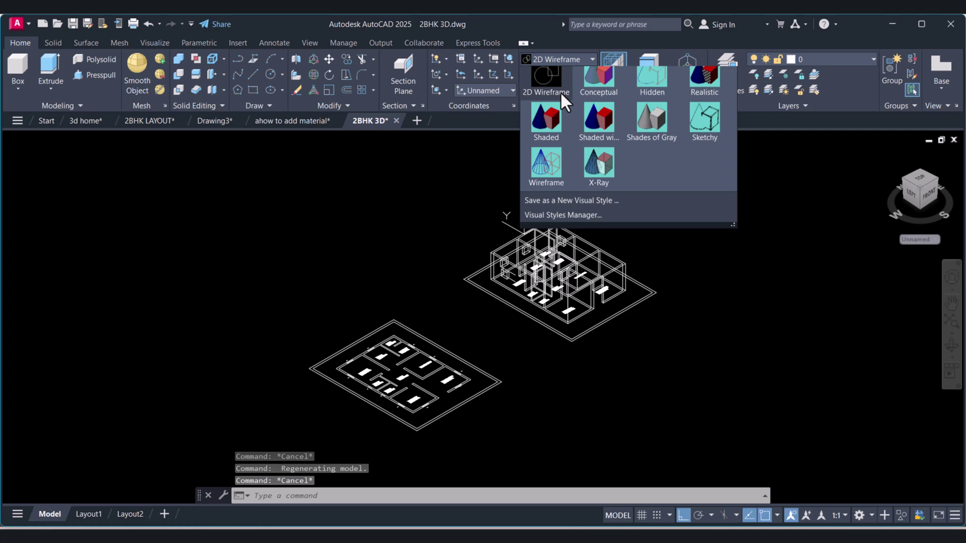
left_click(601, 84)
scroll(513, 268, "up", 5)
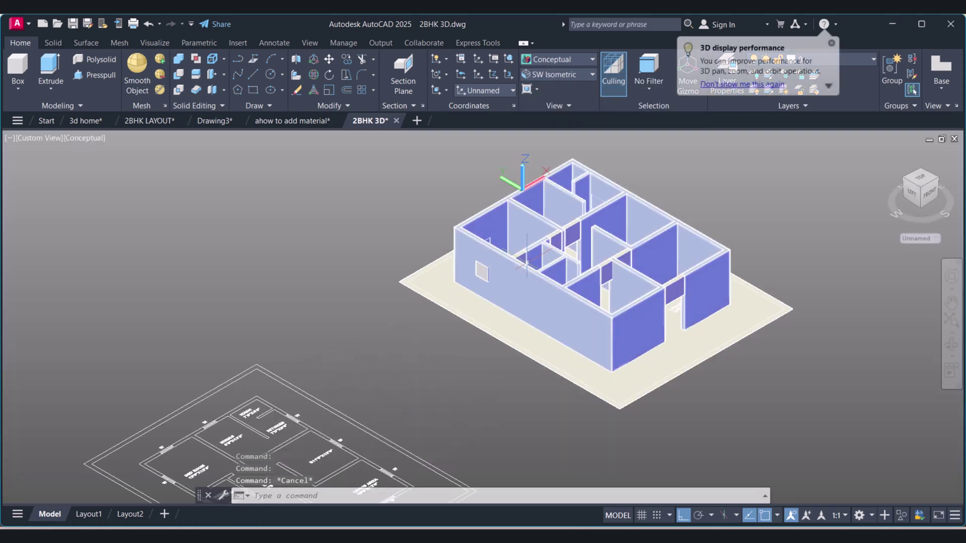
Subtract the window blocks on the bedroom's west and north walls and the kitchen's outer wall from the wall solid
middle_click_drag(514, 268, 468, 304)
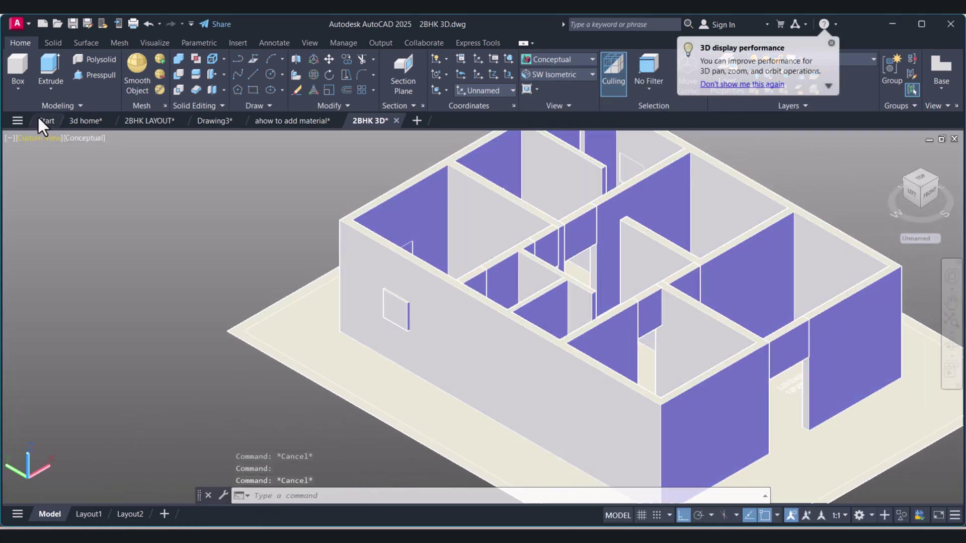
left_click(180, 75)
left_click(509, 346)
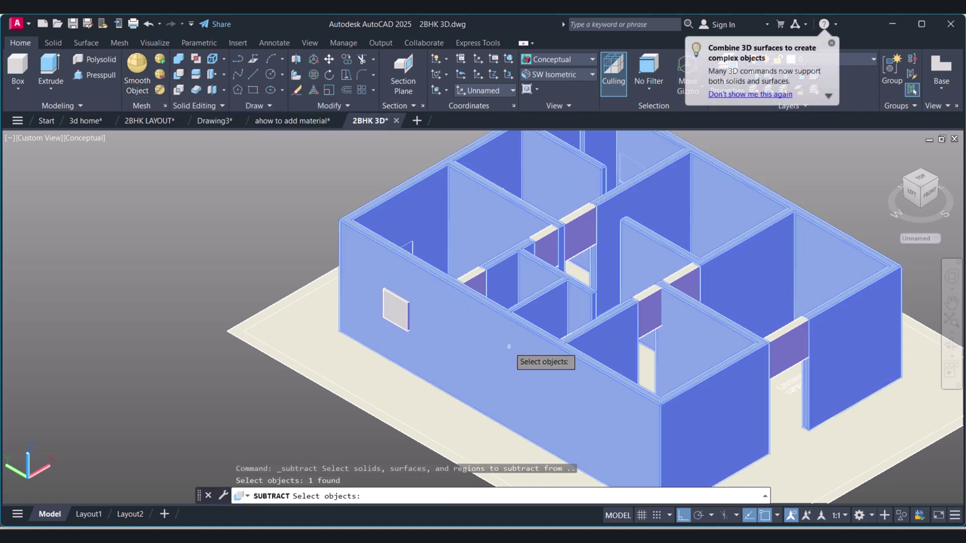
key("Return")
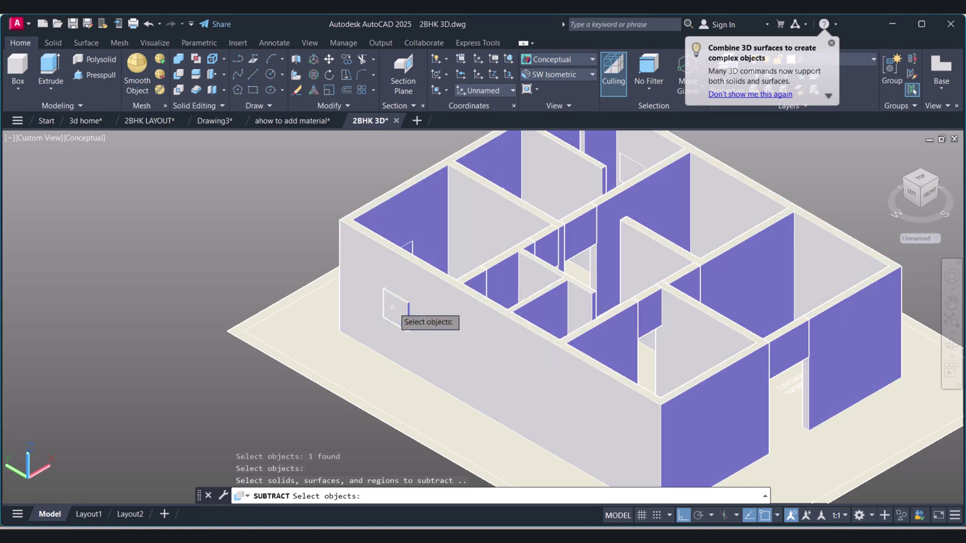
left_click(394, 307)
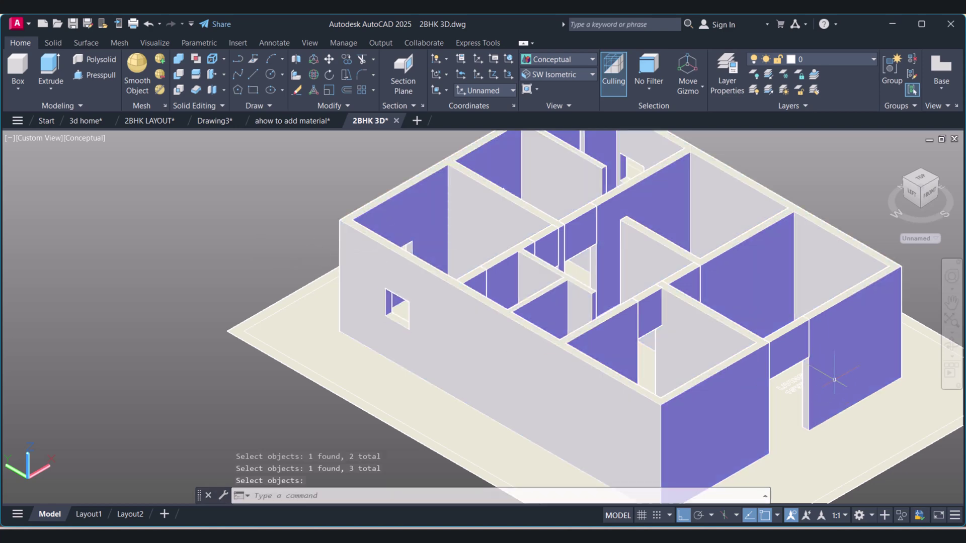
Subtract the window block on the dining room's north wall from the wall solid
middle_click_drag(946, 345, 388, 302, "shift")
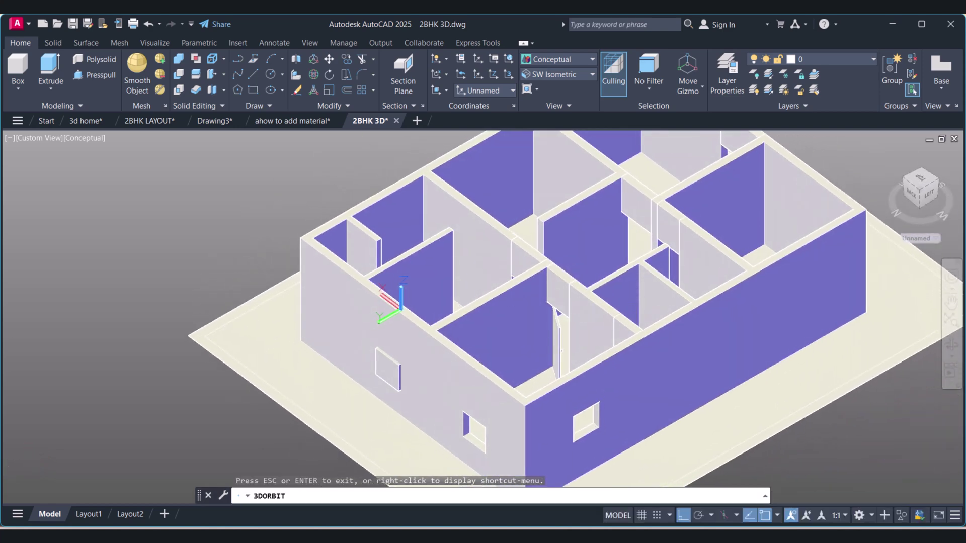
left_click(178, 75)
left_click(337, 294)
key("Return")
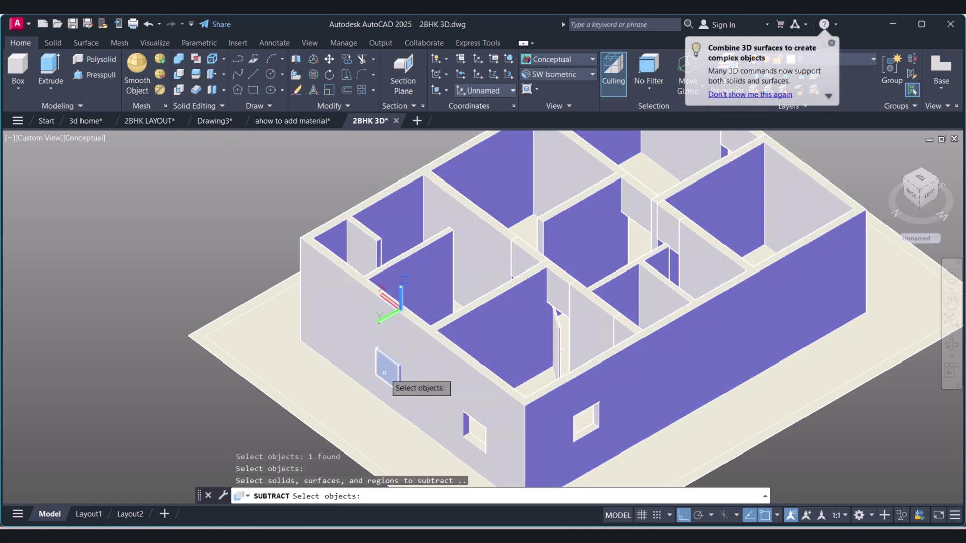
key("Escape")
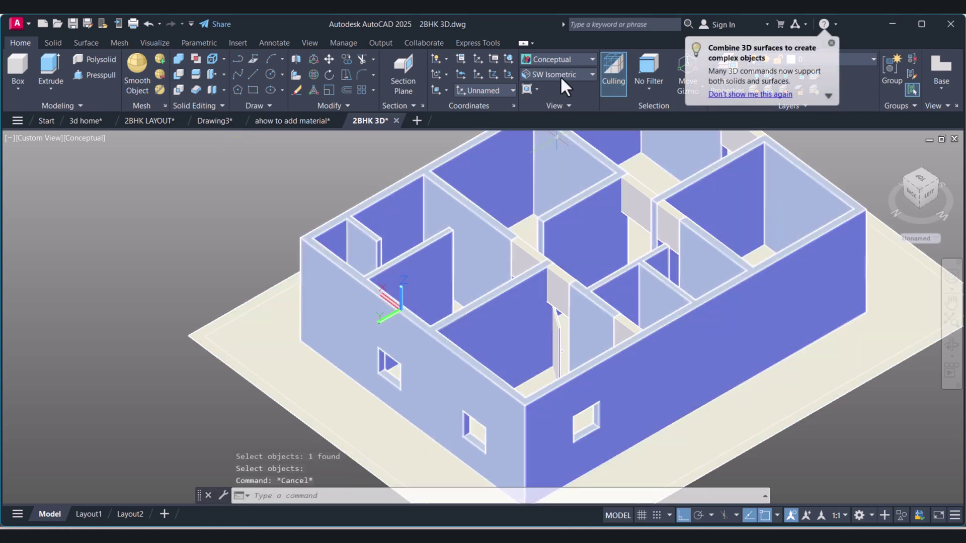
Display the house in the Realistic visual style and orbit it back to a view from the front and left
left_click(694, 89)
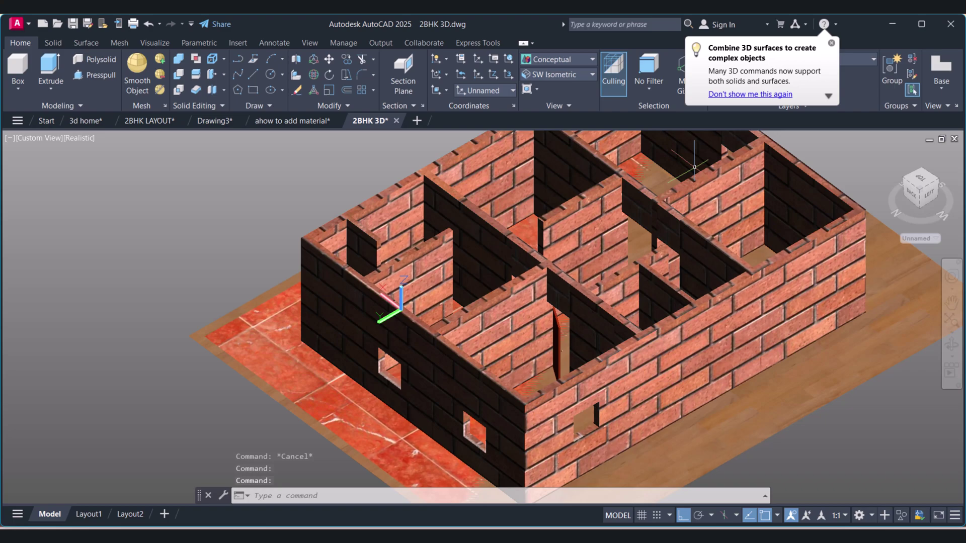
left_click(953, 347)
left_click_drag(640, 399, 532, 328)
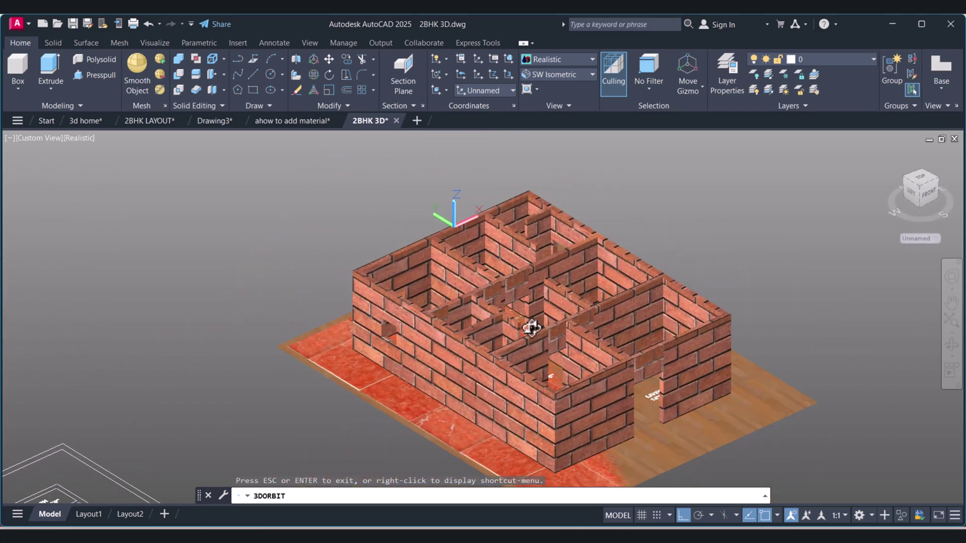
left_click_drag(547, 246, 528, 273)
key("Escape")
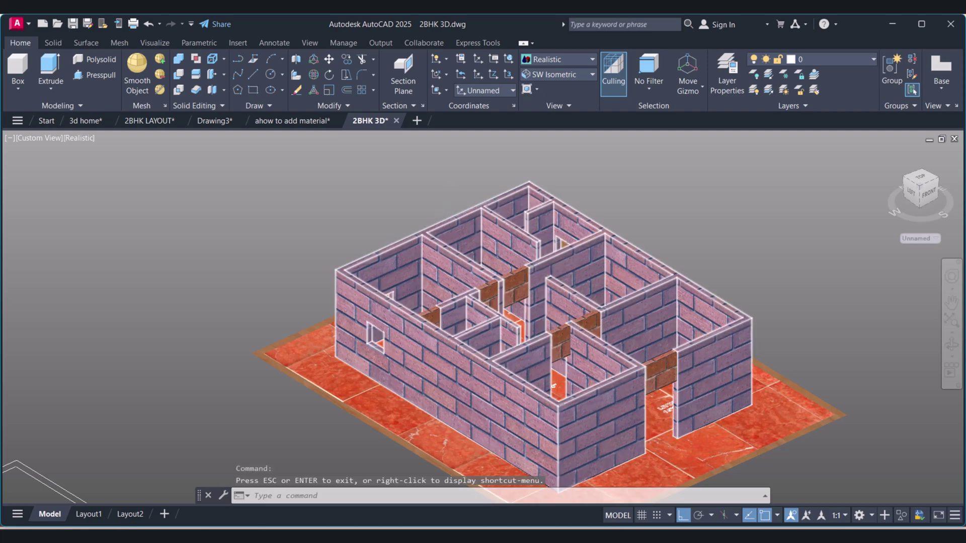
Draw a rectangle about 346 by 476 units over the 2D floor plan, from the lower bedroom's corner to the wash area's corner
scroll(554, 327, "down", 4)
scroll(347, 355, "up", 6)
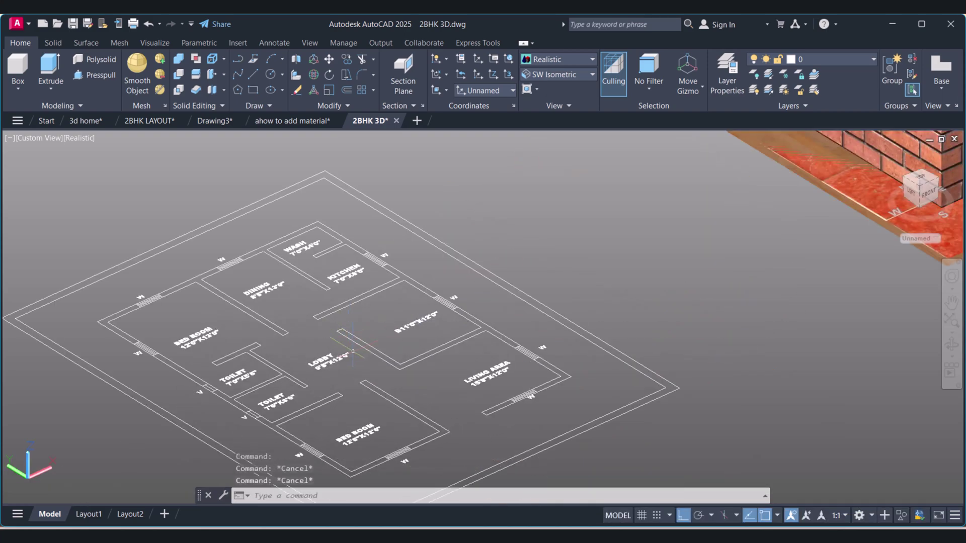
key("Escape")
scroll(390, 367, "down", 2)
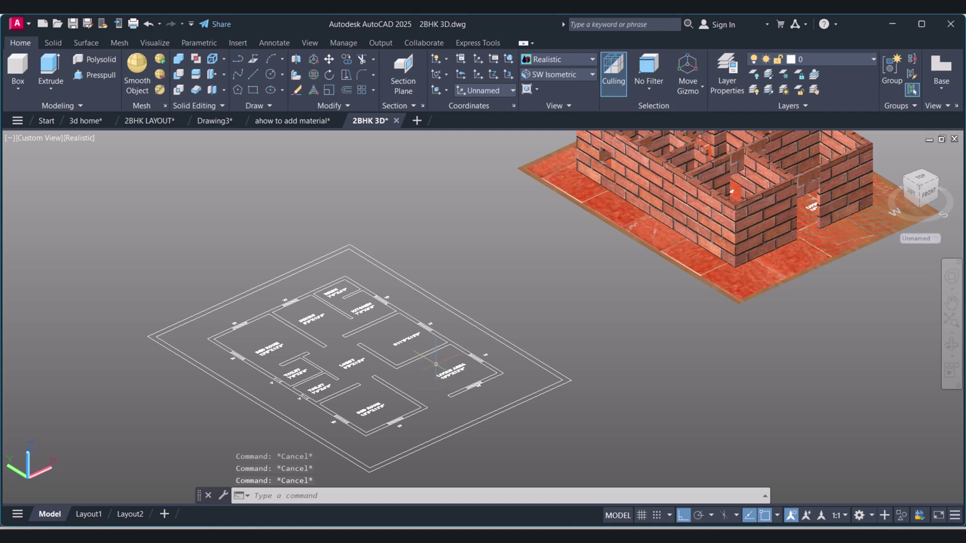
type("rec")
key("Return")
scroll(370, 427, "up", 2)
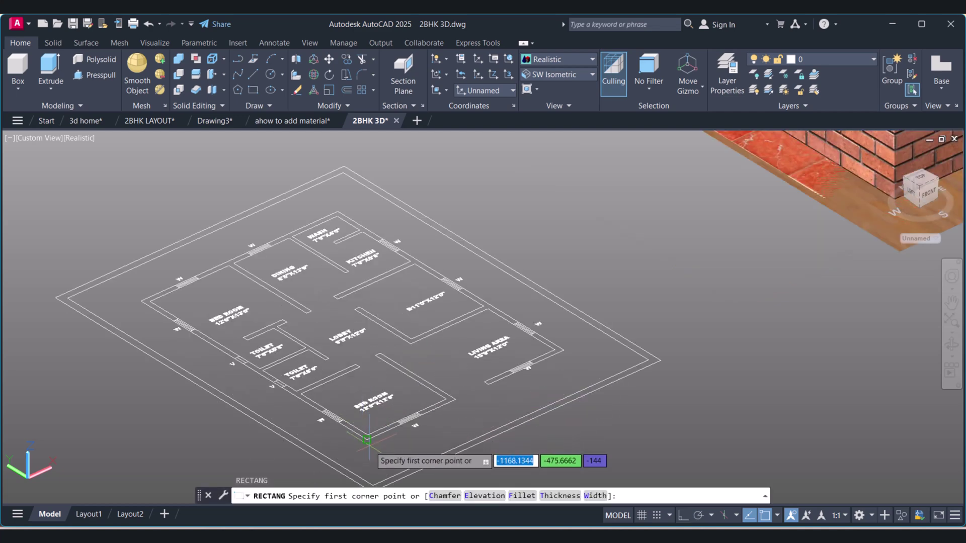
left_click(368, 435)
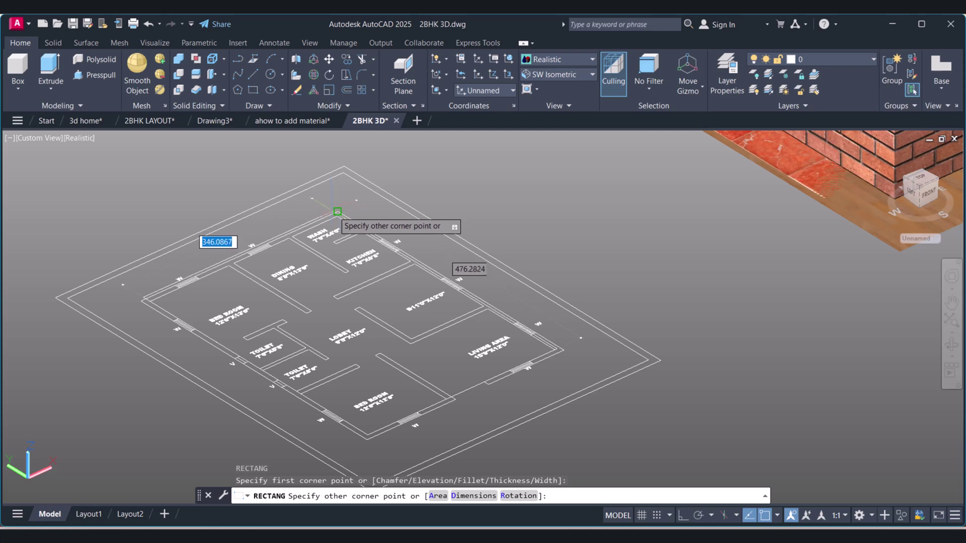
key("Escape")
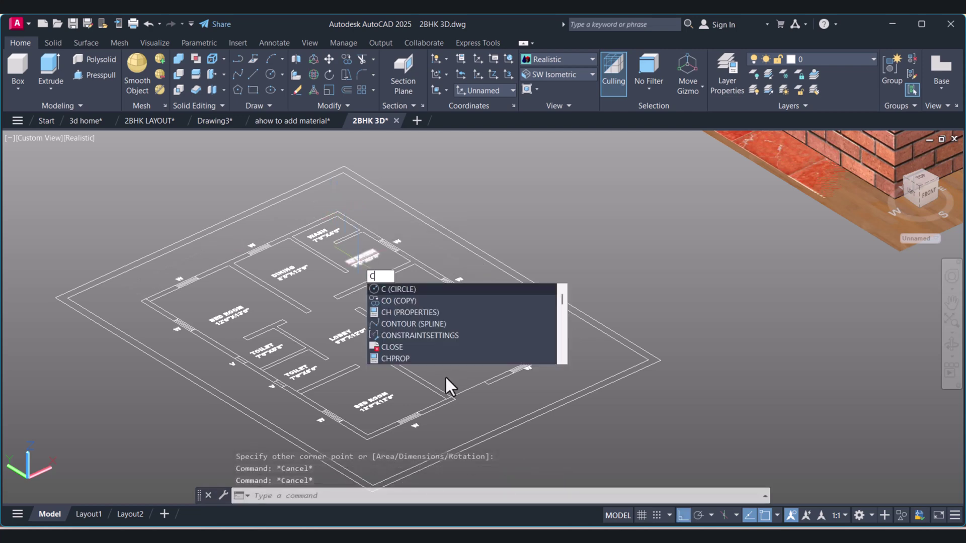
key("Escape")
middle_click_drag(476, 423, 486, 371)
type("C")
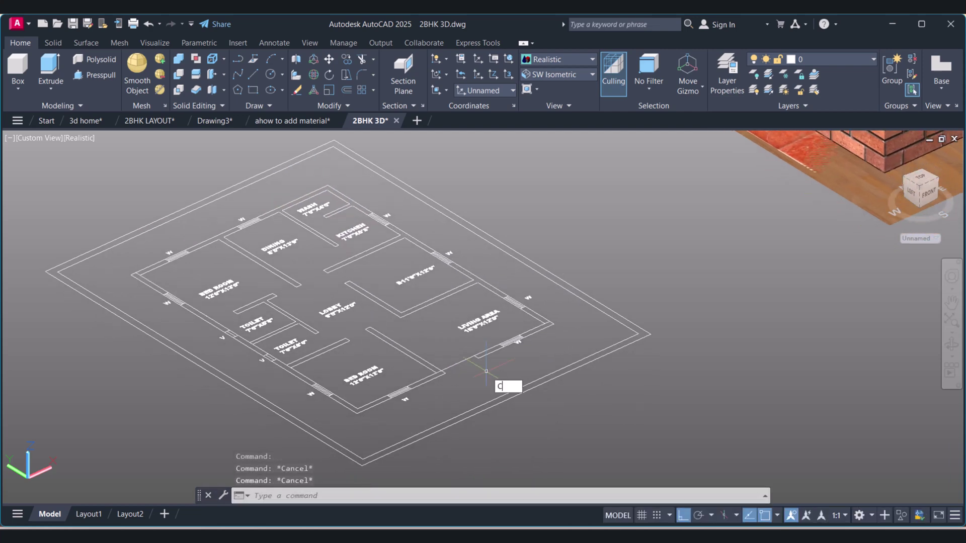
type("K")
key("Return")
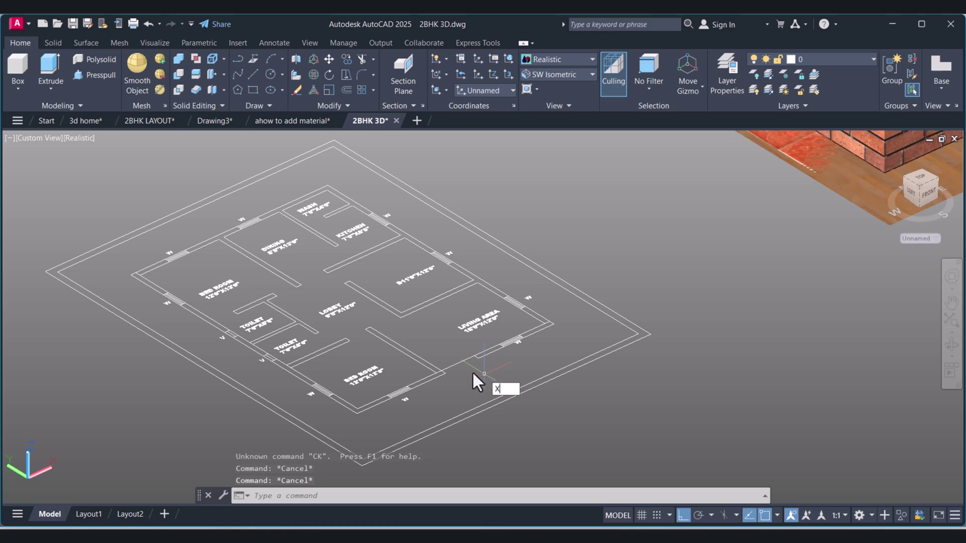
type("X")
key("Escape")
type("co")
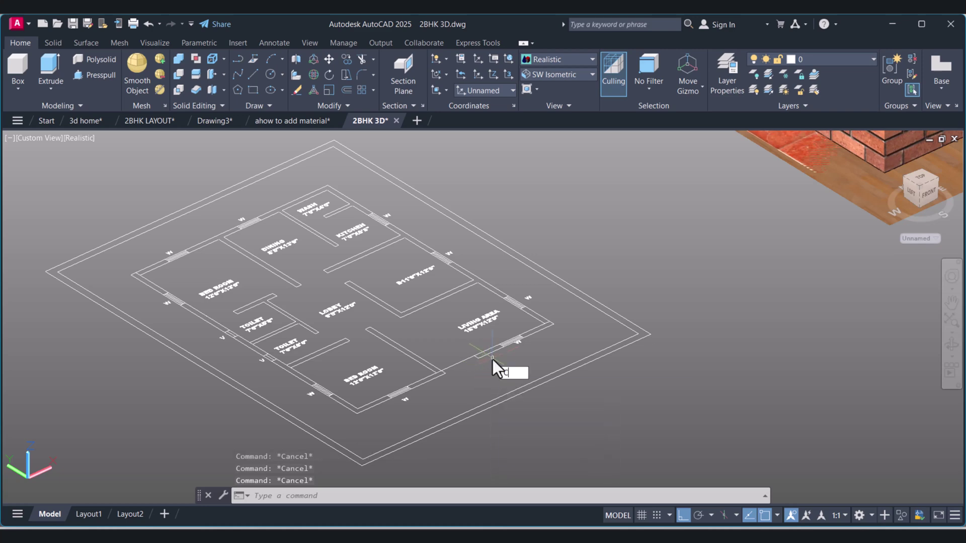
key("Return")
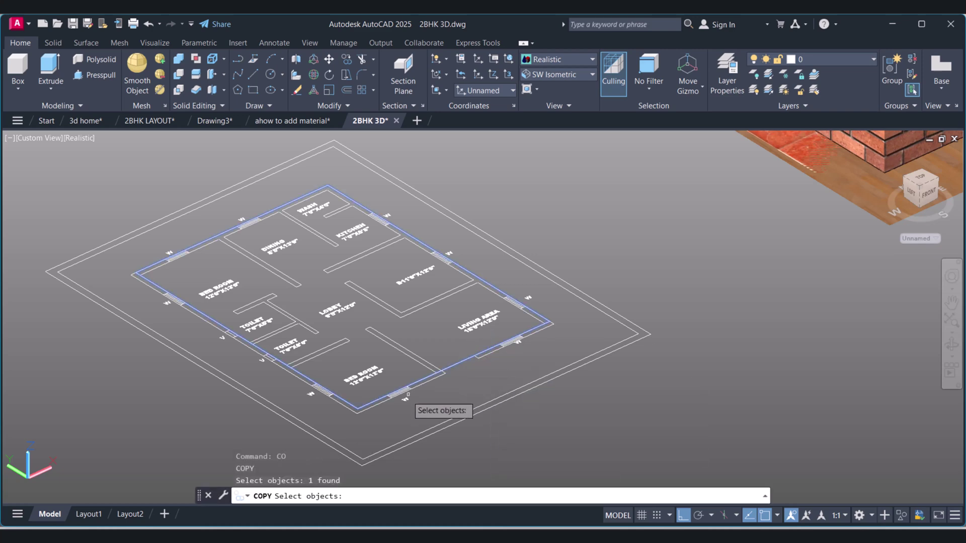
key("Escape")
key("Escape")
scroll(371, 411, "up", 2)
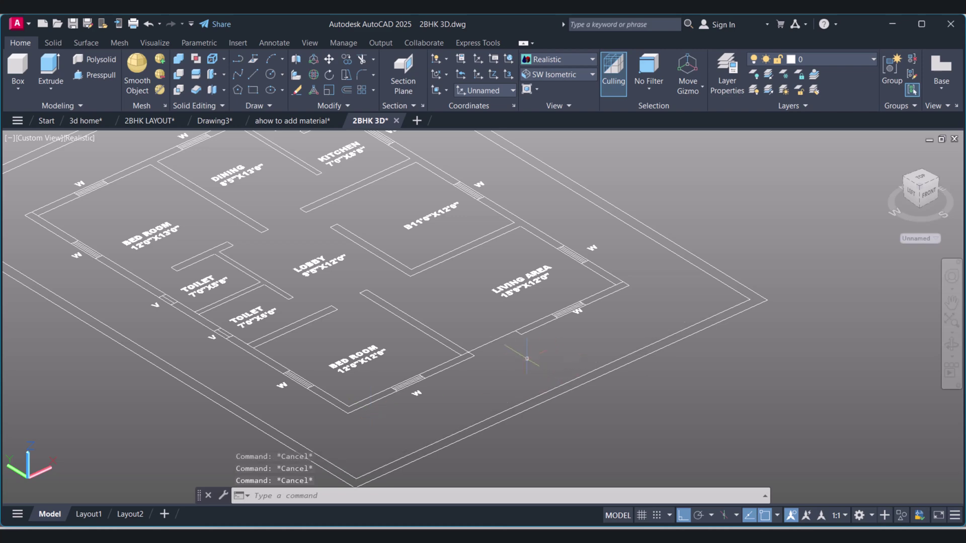
Erase the rectangle drawn over the 2D floor plan
type("e")
key("Return")
left_click(505, 339)
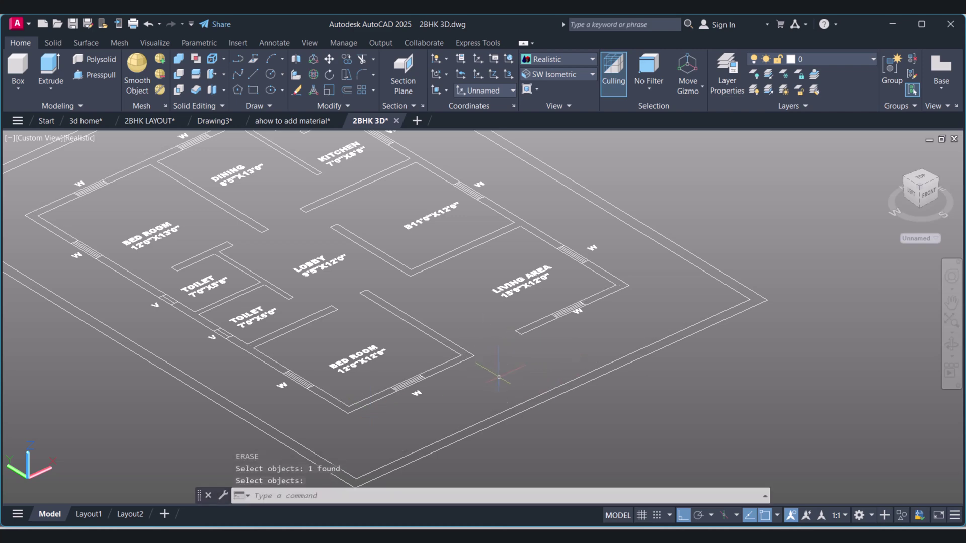
Draw a 360 by 480 rectangle along the floor plan's outer walls, from the lower bedroom's outer corner to the wash area's outer corner
type("REc")
key("Return")
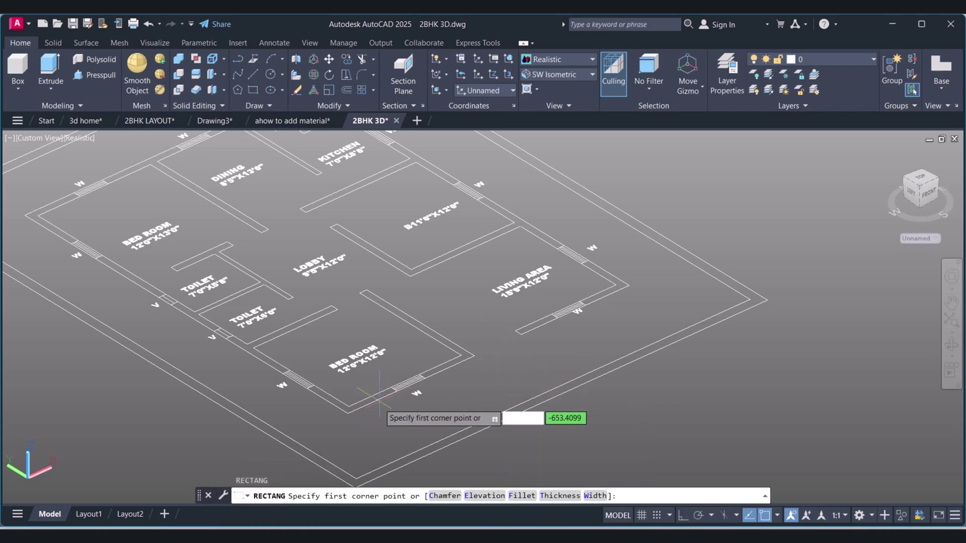
left_click(347, 413)
scroll(312, 302, "down", 3)
scroll(334, 264, "up", 5)
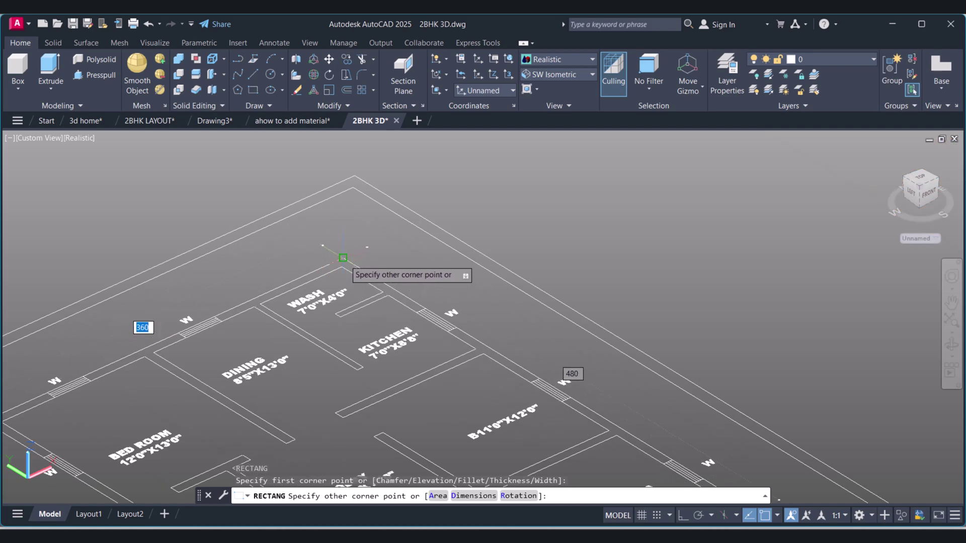
left_click(345, 256)
key("F8")
key("Escape")
Copy the outer wall rectangle from its lower bedroom corner onto the matching top corner of the 3D house walls
scroll(403, 335, "down", 6)
scroll(383, 294, "up", 5)
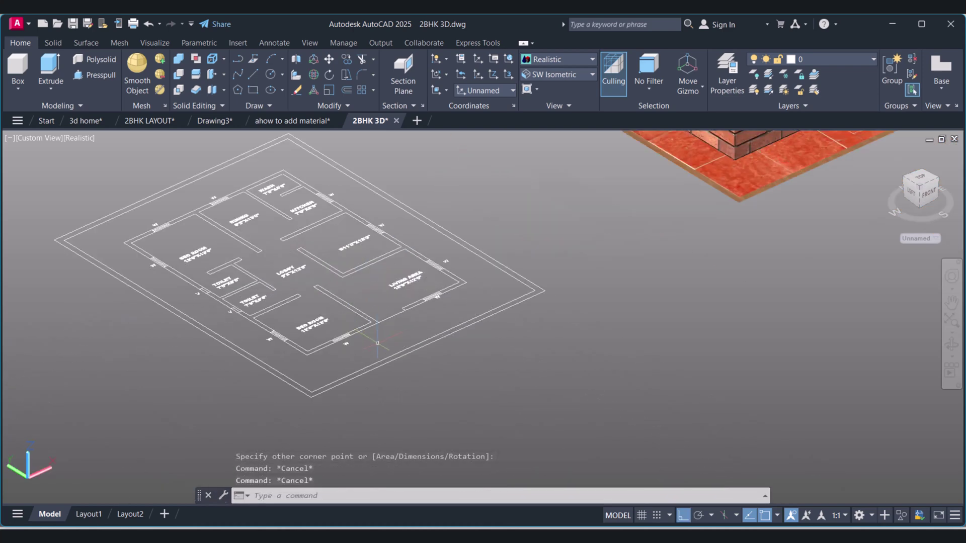
type("CO")
key("Return")
left_click(383, 318)
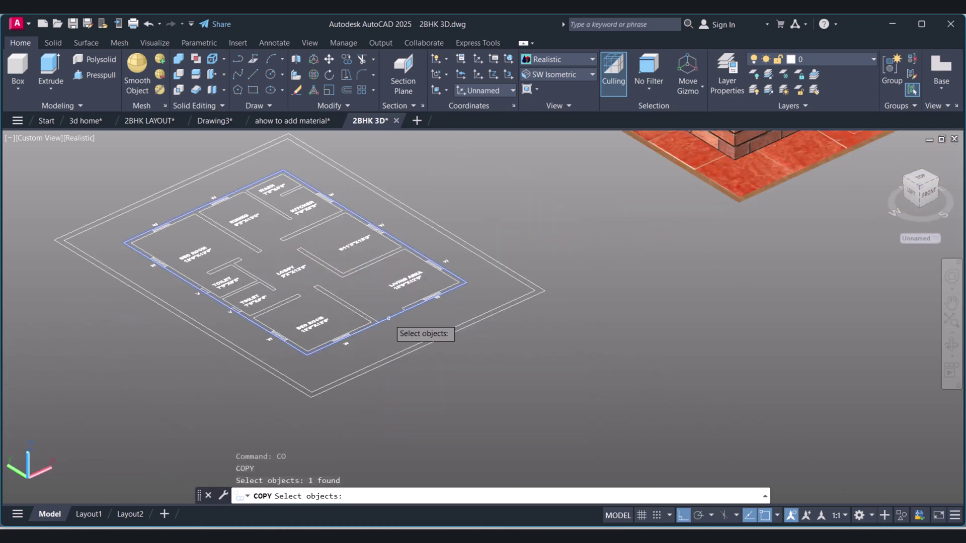
scroll(332, 353, "up", 5)
key("Return")
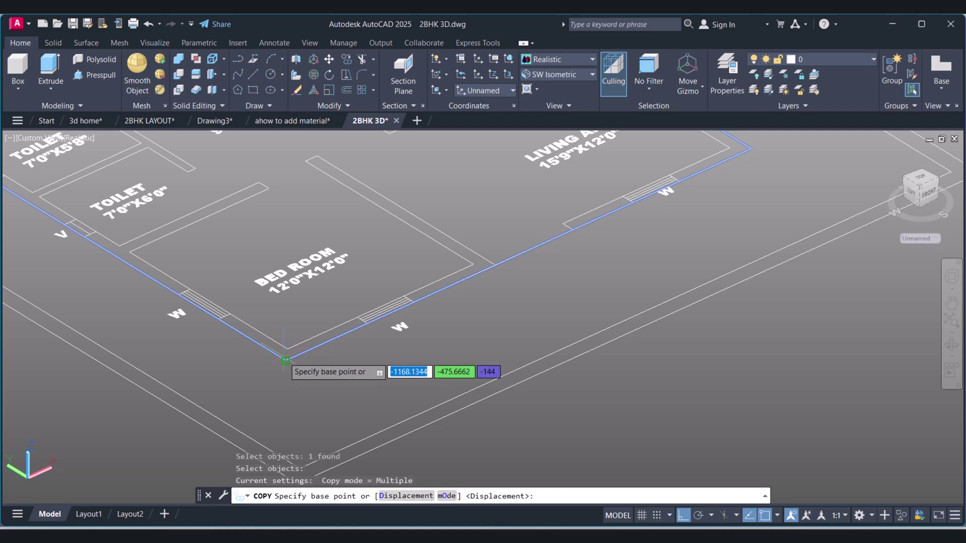
left_click(285, 361)
scroll(285, 361, "down", 6)
scroll(431, 302, "up", 6)
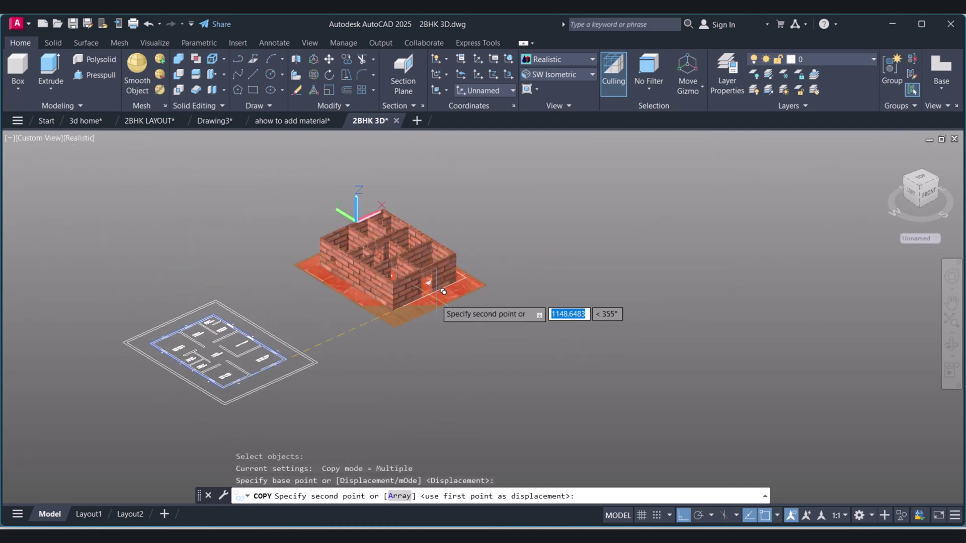
scroll(392, 272, "up", 5)
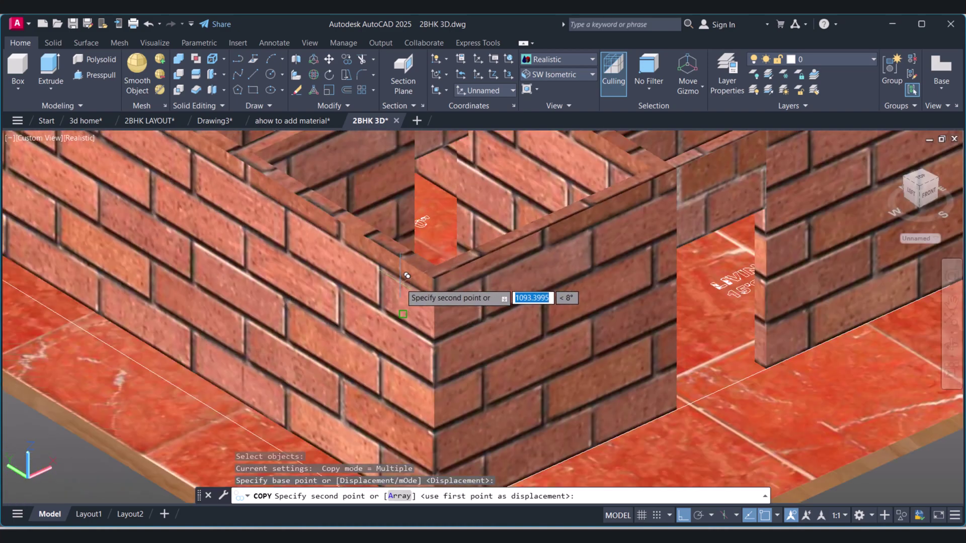
left_click(440, 271)
scroll(441, 271, "down", 6)
key("Escape")
Extrude the outer wall rectangle on top of the house walls 12 units upward as a solid roof slab
scroll(521, 281, "up", 3)
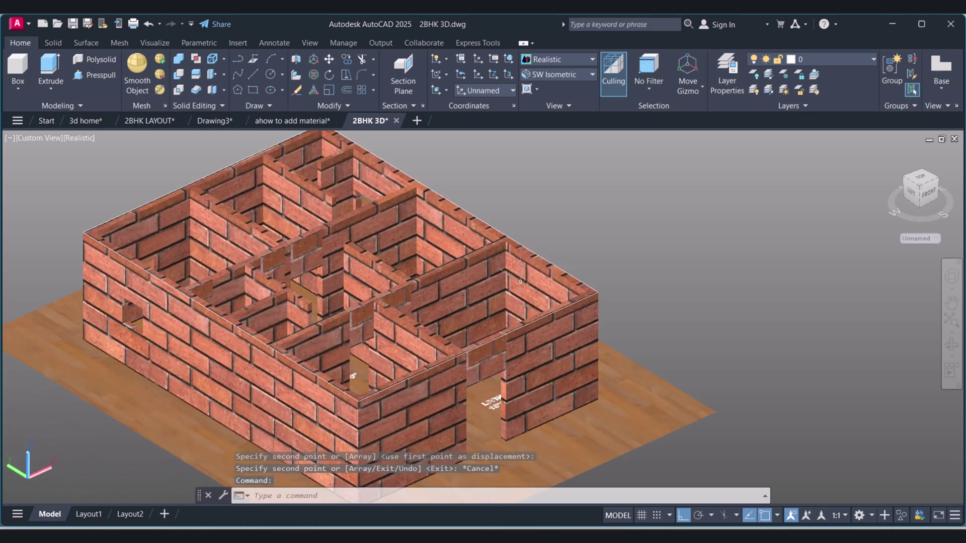
left_click(50, 74)
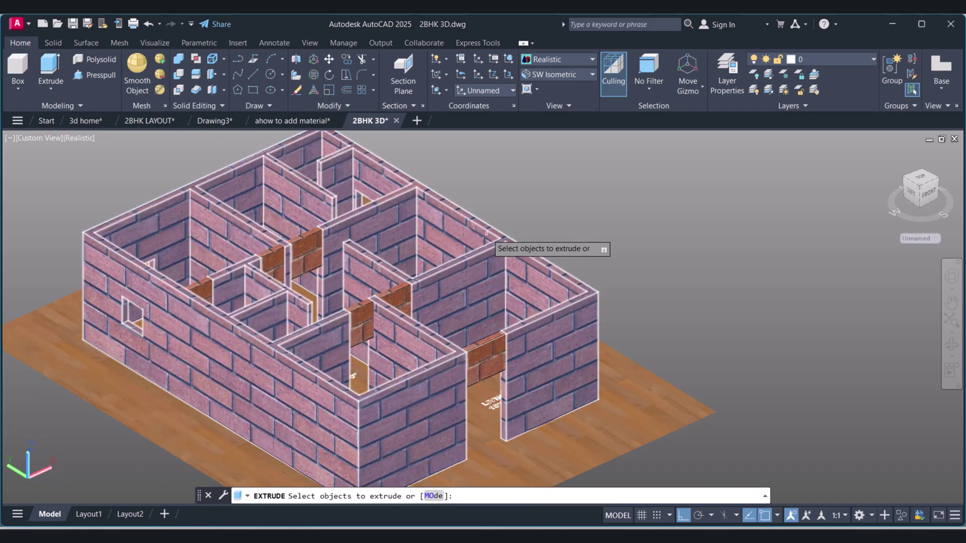
left_click(502, 233)
right_click(506, 237)
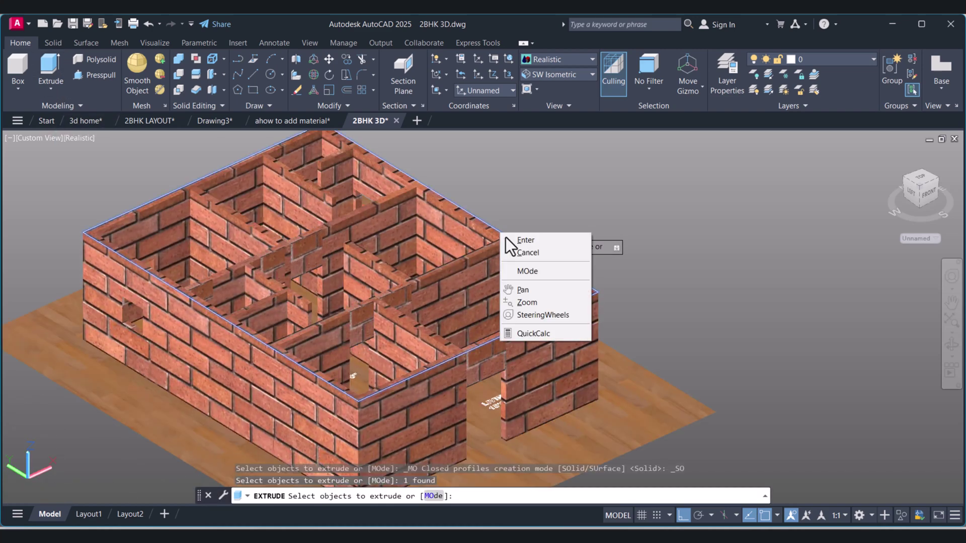
left_click(518, 243)
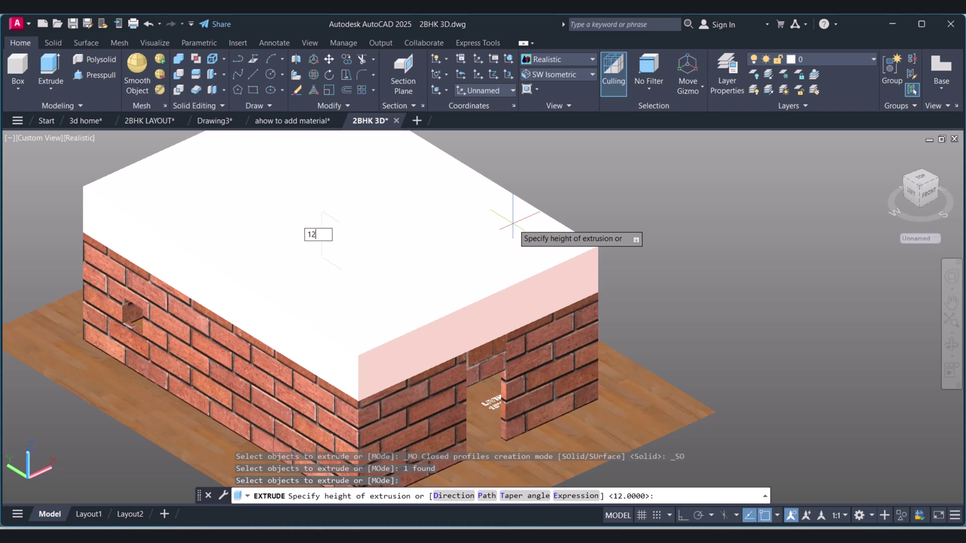
key("Return")
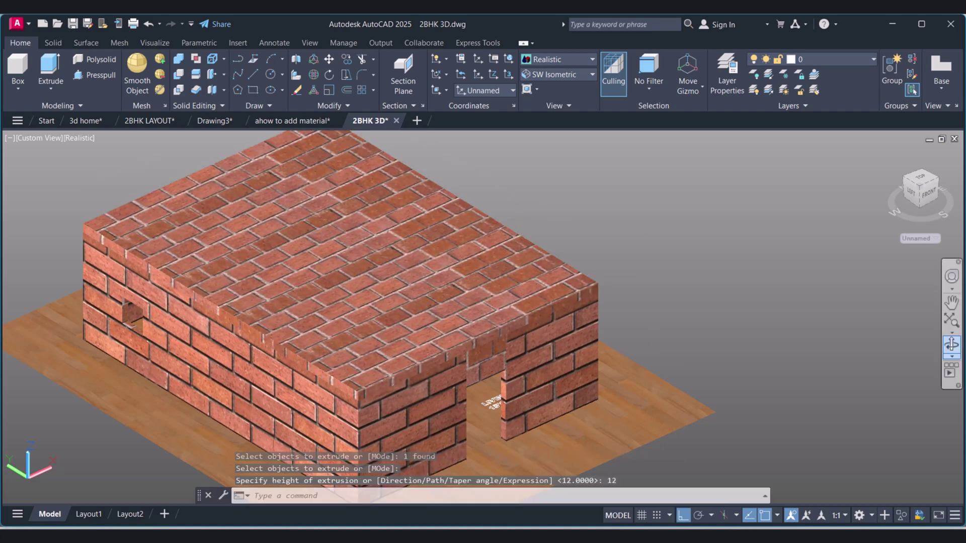
left_click(951, 344)
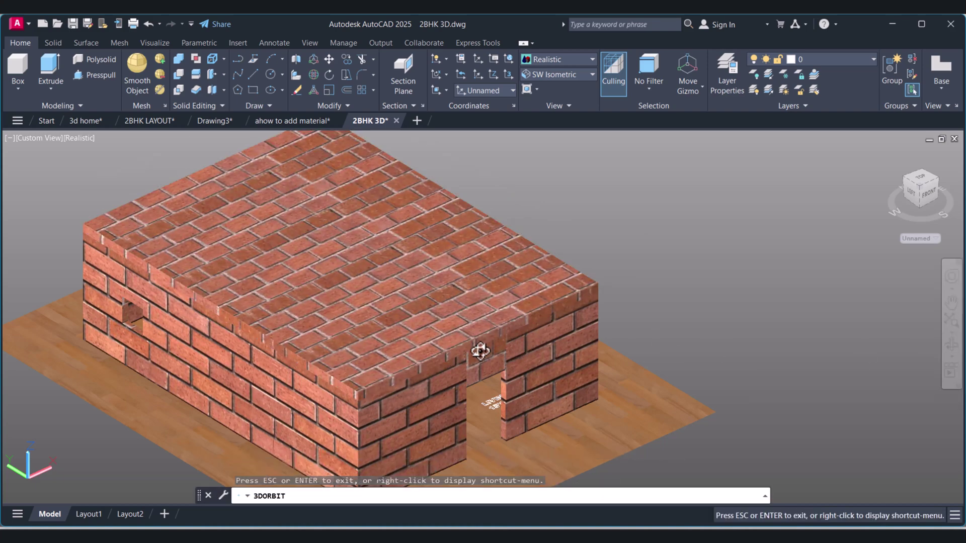
mouse_move(481, 351)
left_mouse_down()
mouse_move(472, 341)
mouse_move(494, 338)
mouse_move(458, 347)
left_mouse_up()
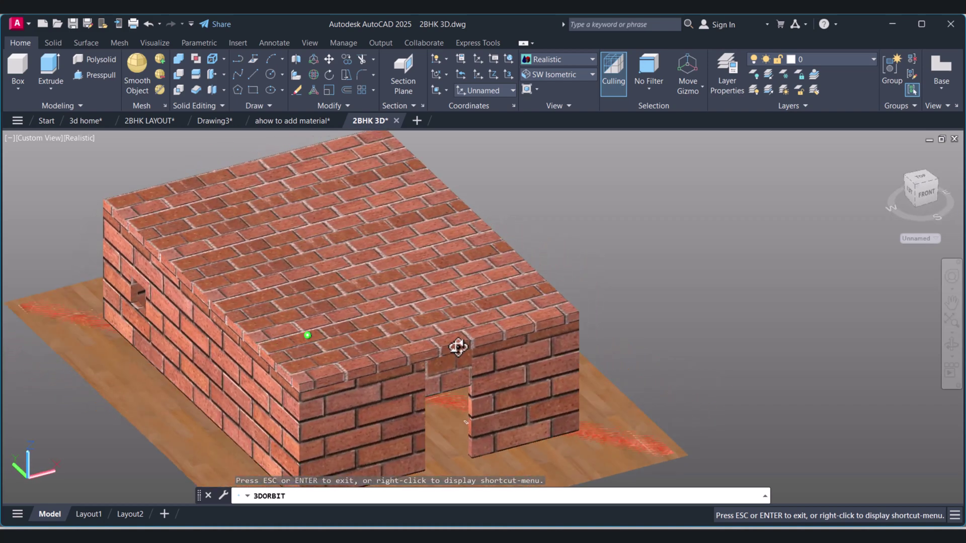
scroll(447, 338, "down", 5)
middle_click_drag(394, 334, 576, 252)
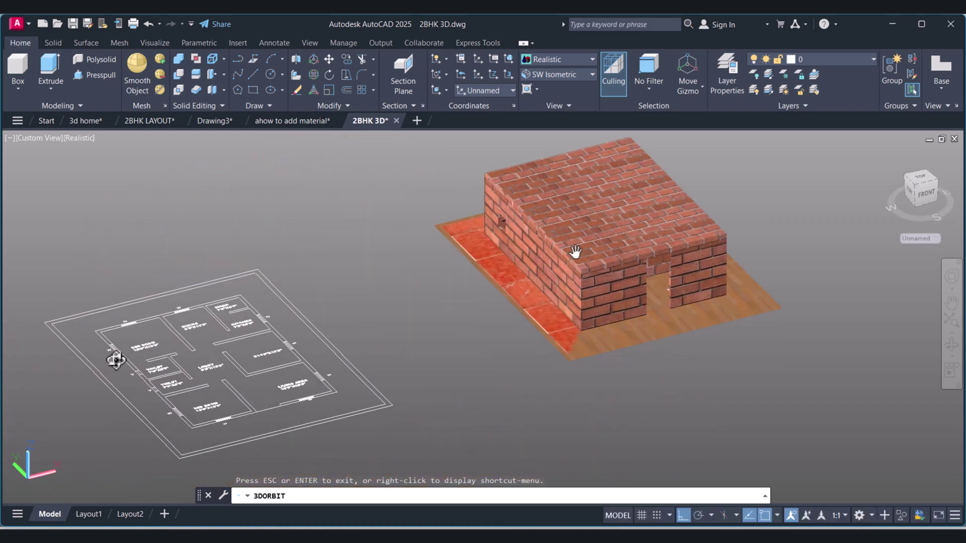
left_click_drag(116, 360, 121, 358)
middle_click_drag(132, 352, 134, 321)
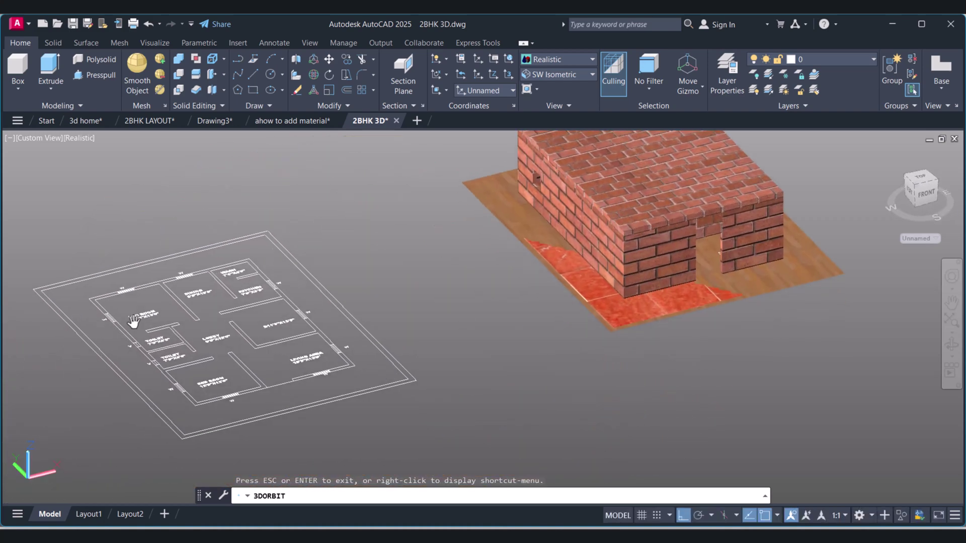
left_click_drag(395, 310, 212, 377)
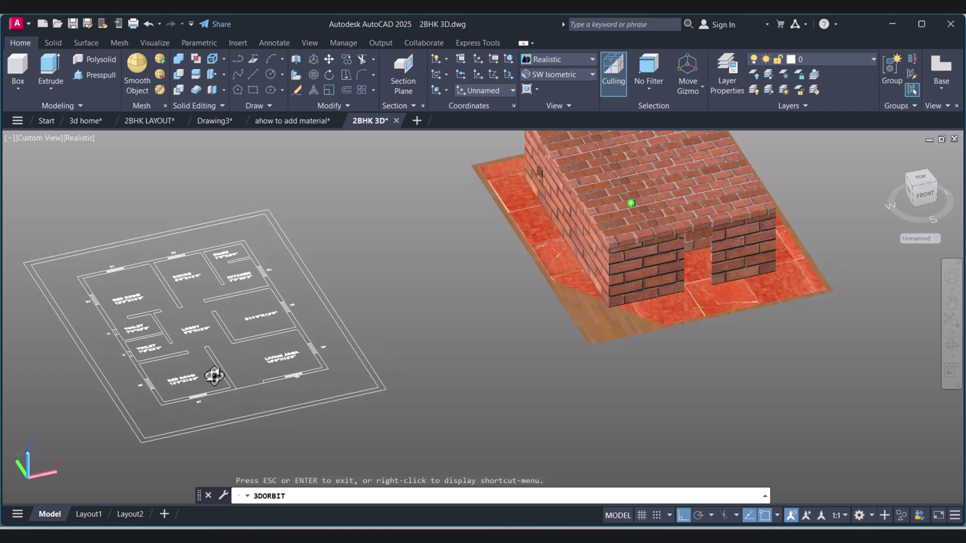
key("Escape")
type("rec")
key("Return")
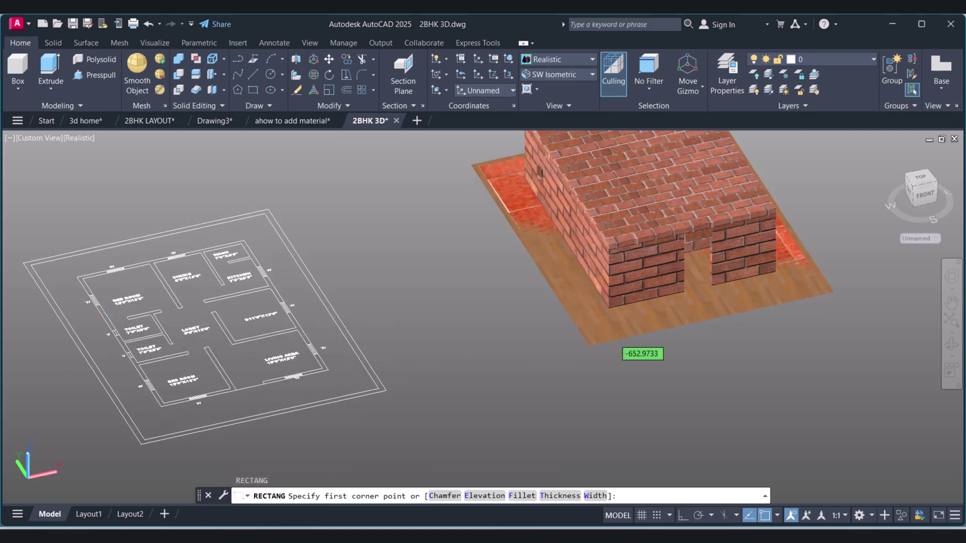
key("Escape")
Presspull the roof slab's long edge face on the bedroom and toilet side outward by 18 units
middle_click_drag(544, 274, 458, 378)
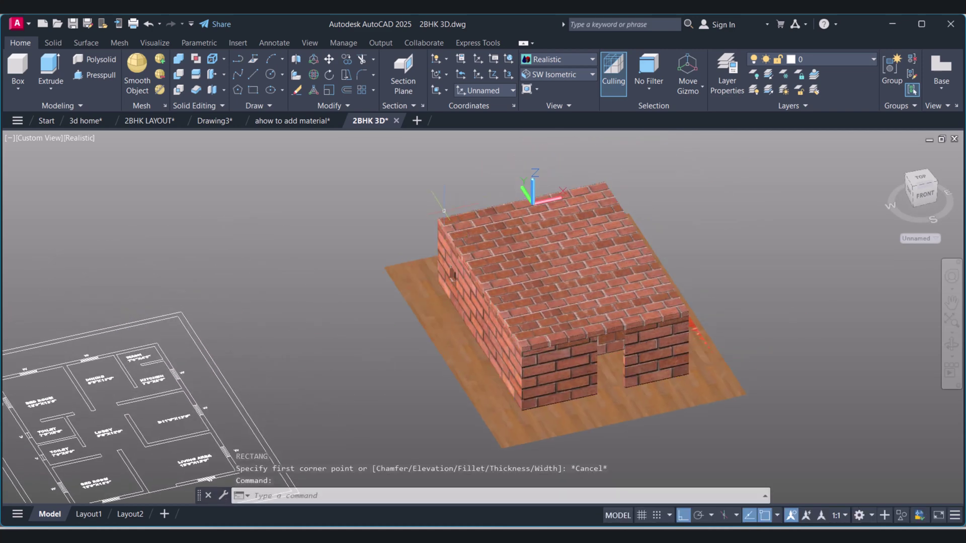
middle_click_drag(503, 262, 603, 290)
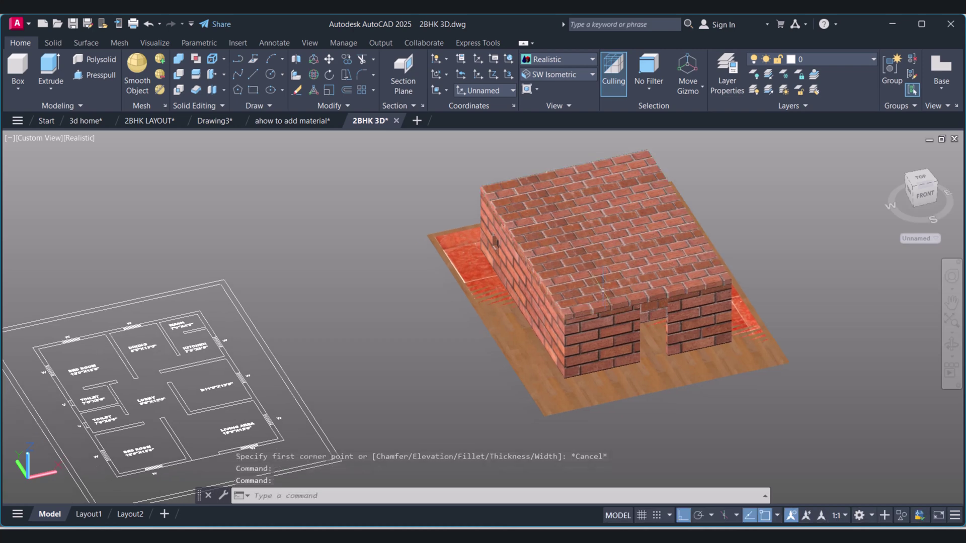
left_click(950, 347)
left_click_drag(610, 283, 532, 262)
scroll(532, 262, "up", 2)
key("Escape")
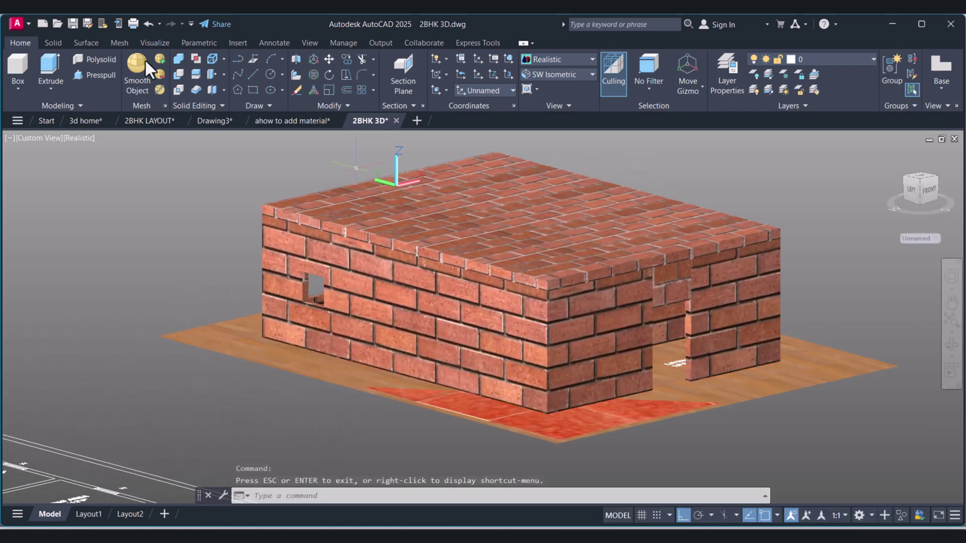
left_click(108, 75)
scroll(464, 268, "up", 2)
left_click(403, 257)
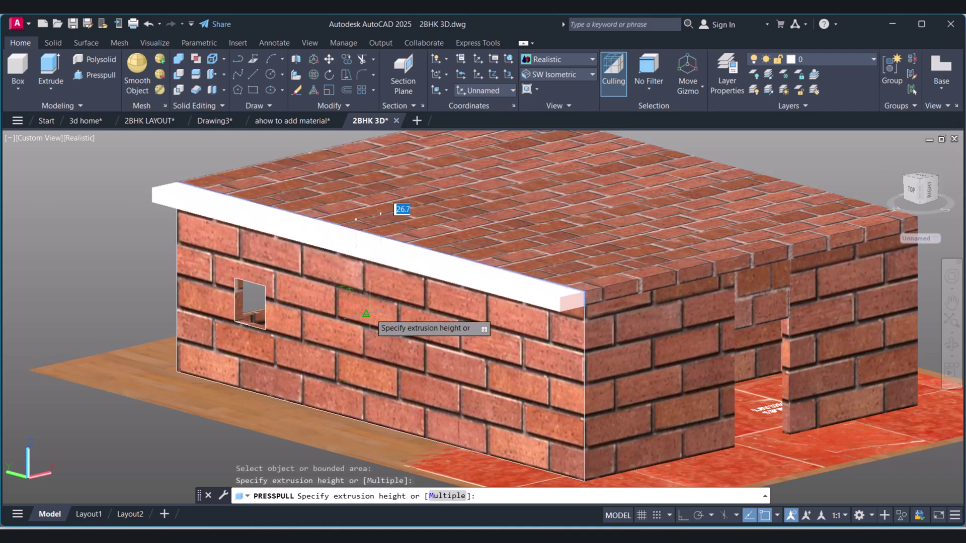
key("Return")
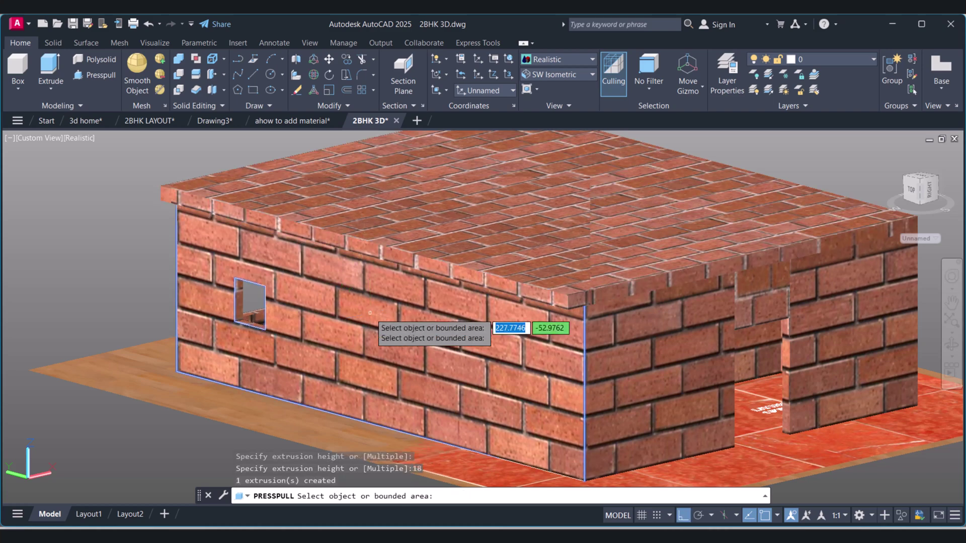
key("Return")
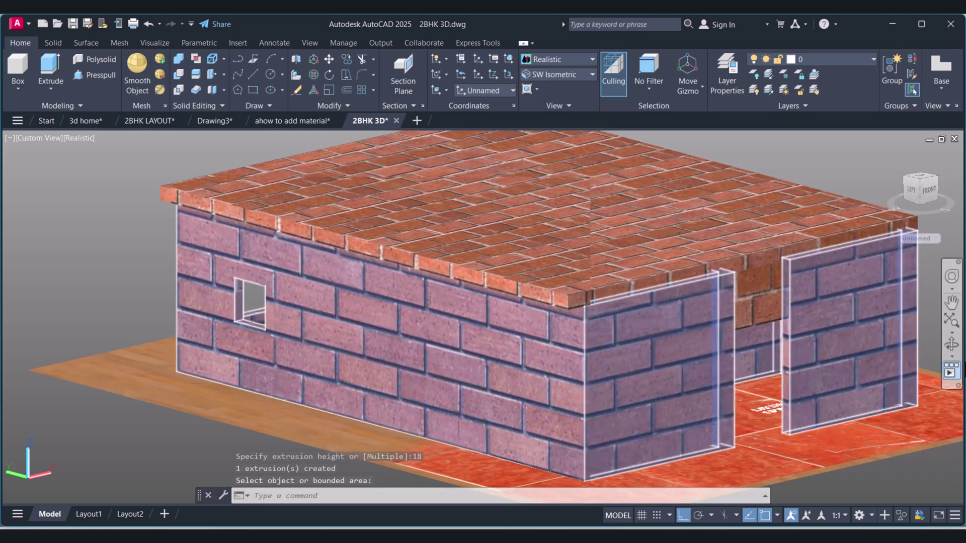
Presspull the roof slab's opposite long edge face, on the living area and kitchen side, outward by 18 units
left_click(952, 344)
left_click_drag(674, 318, 534, 326)
key("Escape")
left_click(390, 198)
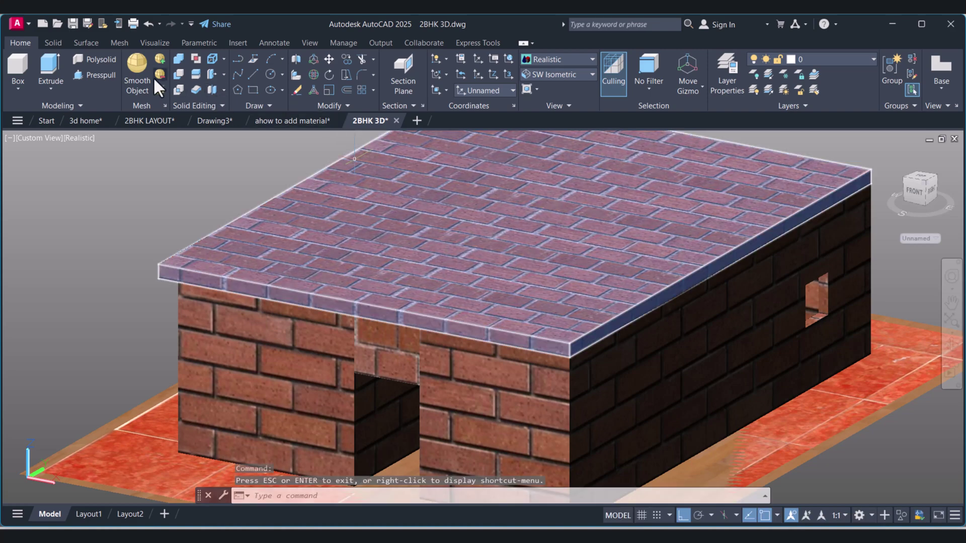
left_click(97, 77)
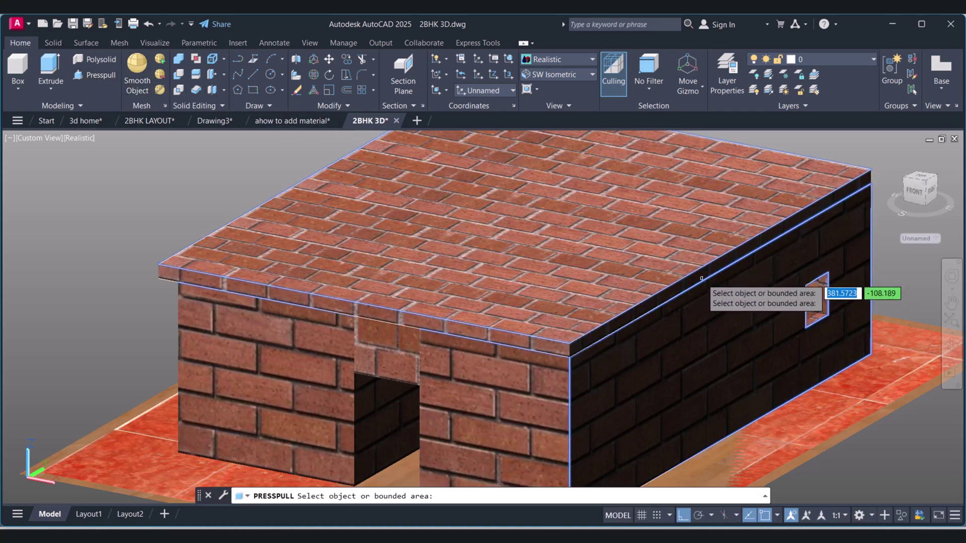
scroll(579, 349, "up", 4)
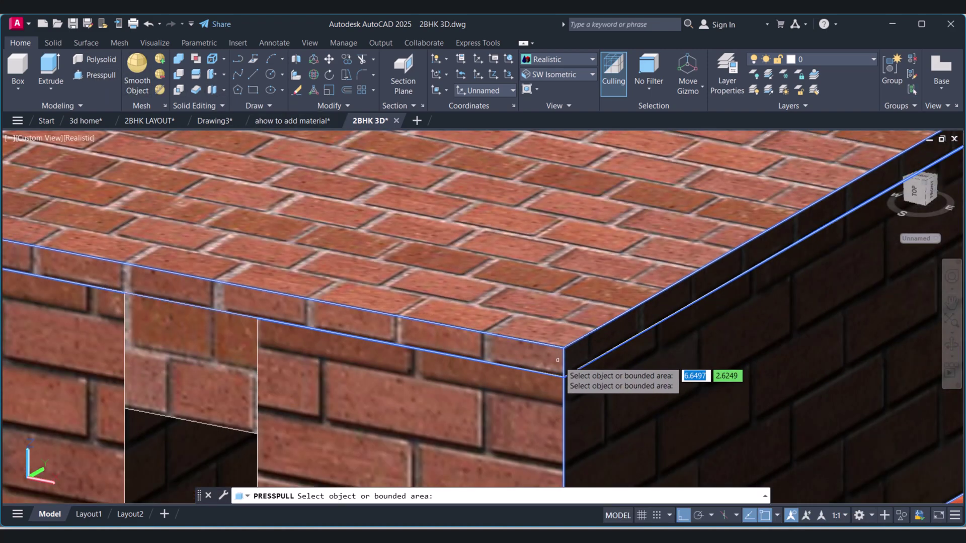
left_click(584, 354)
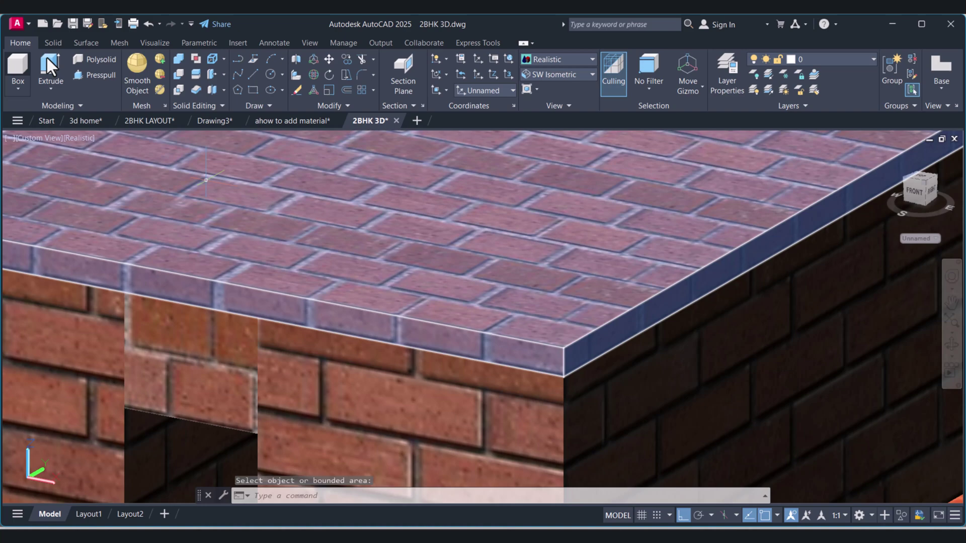
left_click(98, 75)
left_click(574, 347)
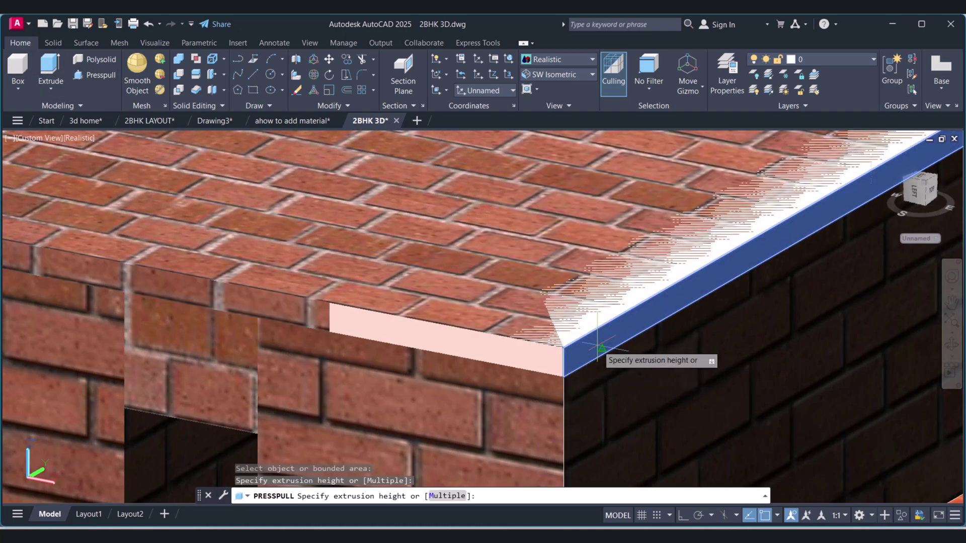
scroll(665, 357, "down", 5)
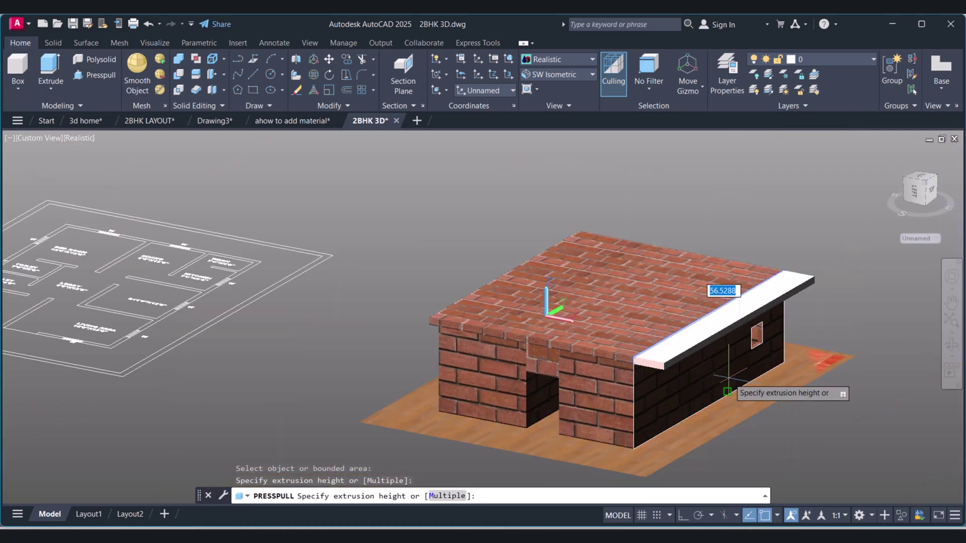
type("18")
key("Return")
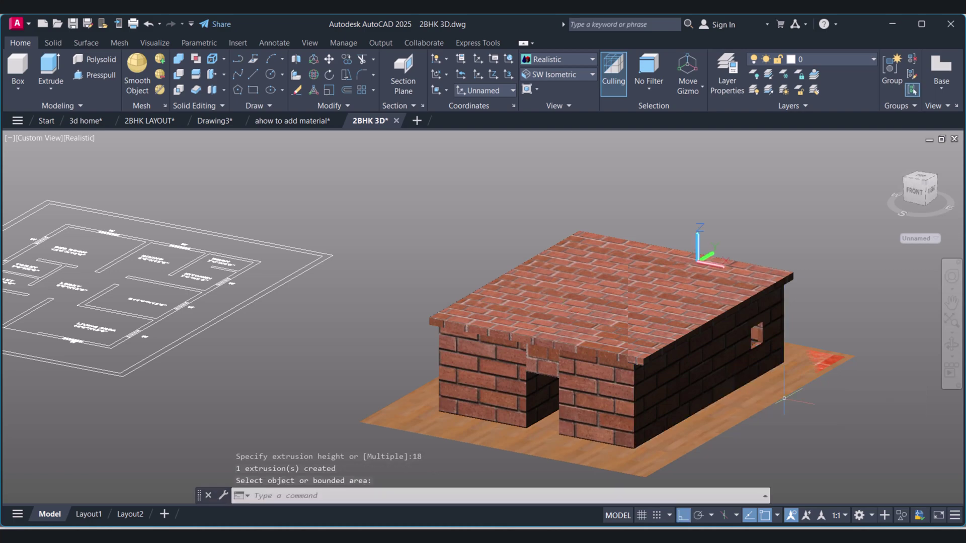
left_click(952, 346)
left_click_drag(759, 328, 347, 309)
key("Escape")
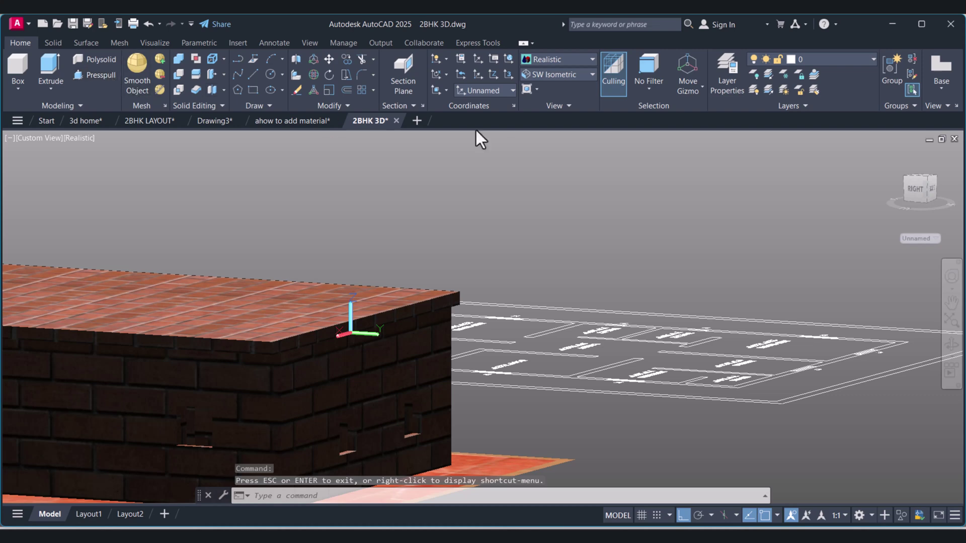
left_click(93, 75)
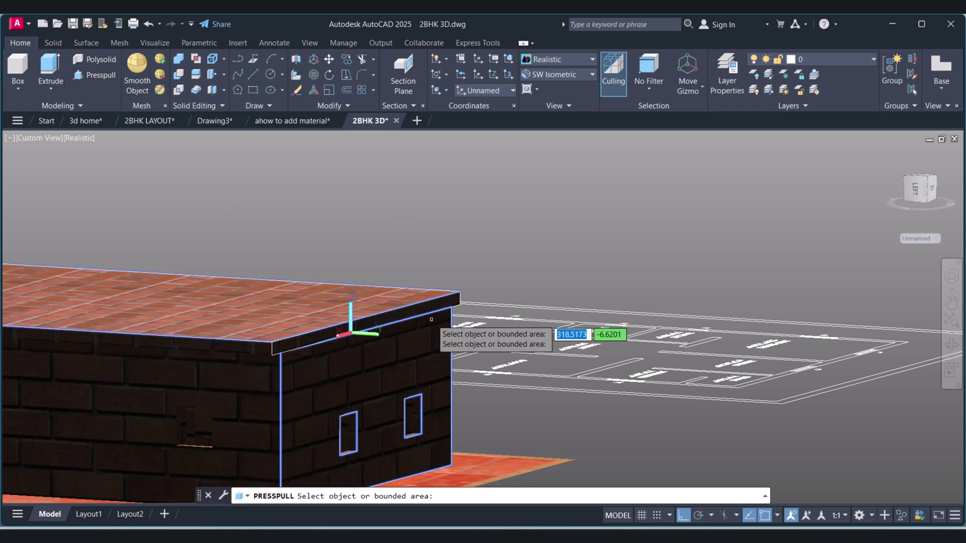
left_click(431, 310)
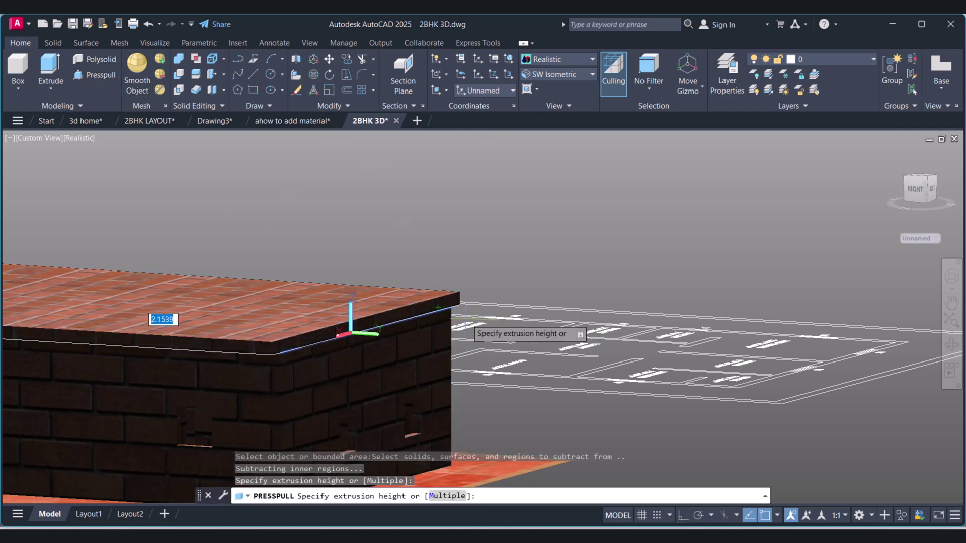
left_click(437, 308)
key("Escape")
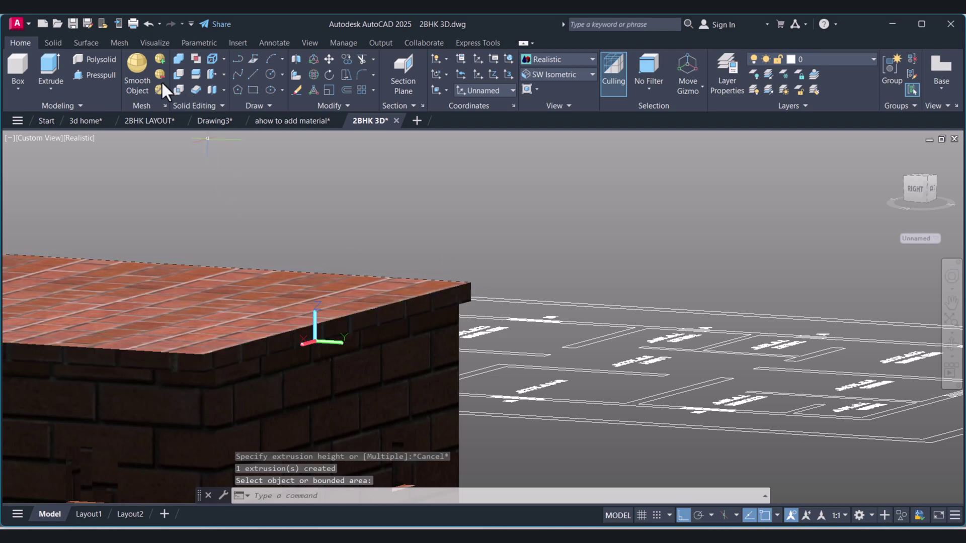
Presspull the roof slab's rear edge face, above the wall with two windows, outward by 18 units
left_click(94, 75)
left_click(425, 299)
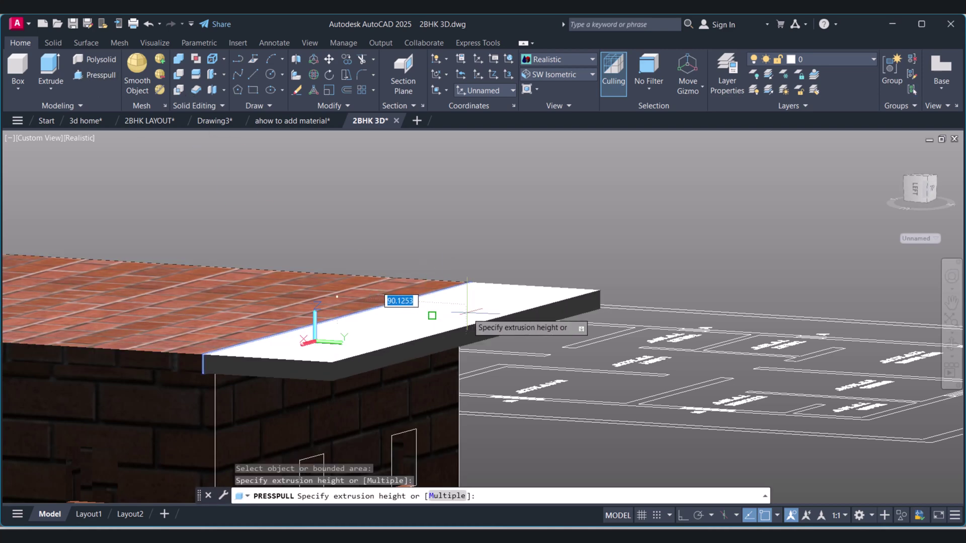
type("18")
key("Return")
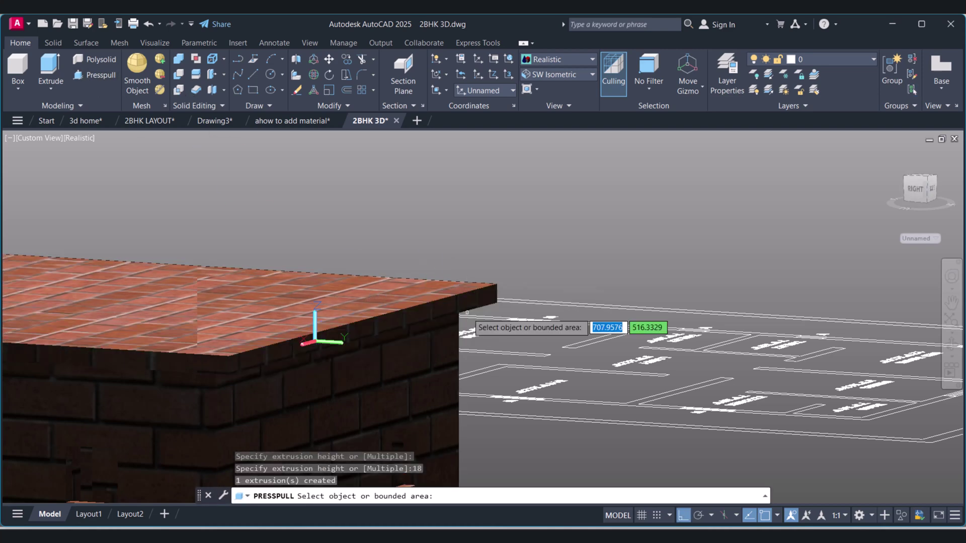
Return to the home view and examine the house with its extended roof slab up close
left_click(950, 345)
left_click_drag(729, 322, 861, 148)
key("Escape")
key("Escape")
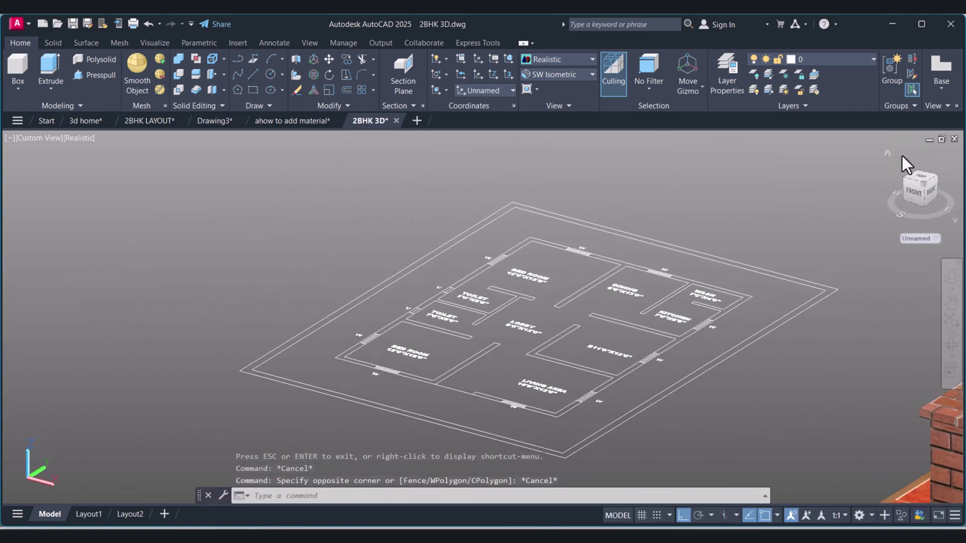
left_click(886, 154)
scroll(605, 260, "up", 3)
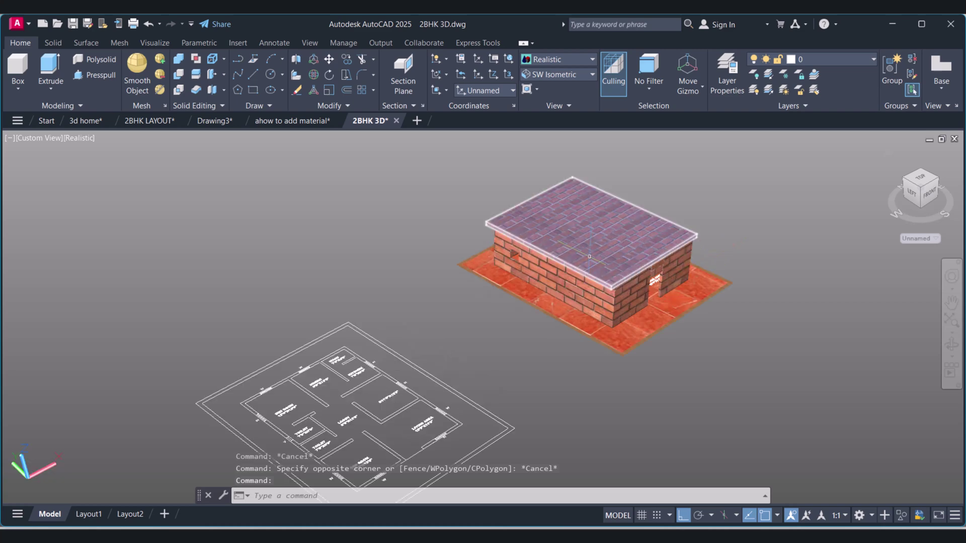
middle_click_drag(606, 259, 482, 288)
scroll(482, 288, "up", 3)
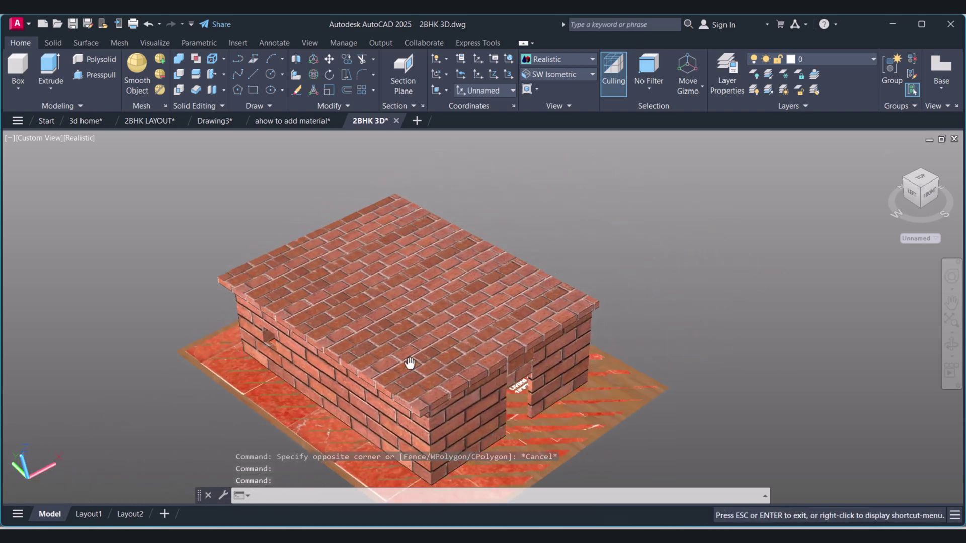
left_click(425, 372)
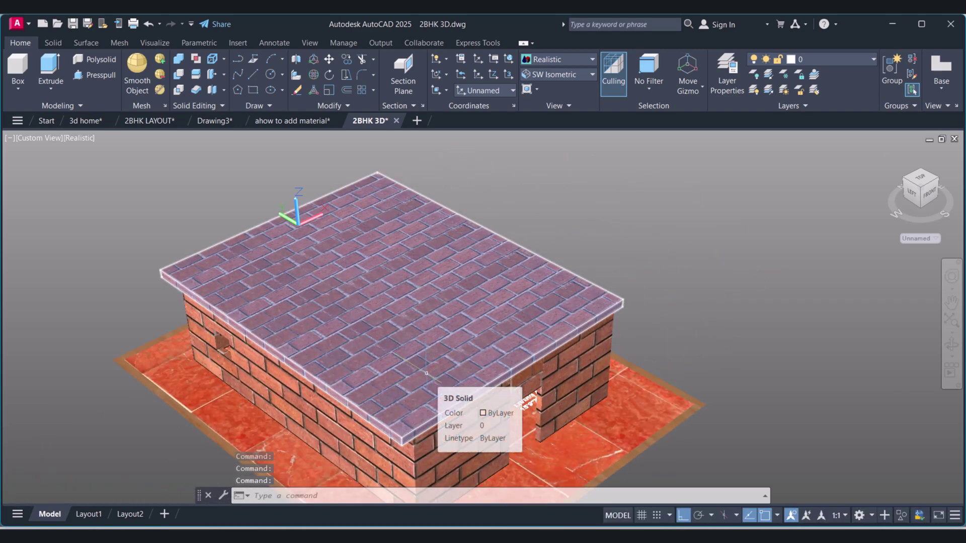
key("Escape")
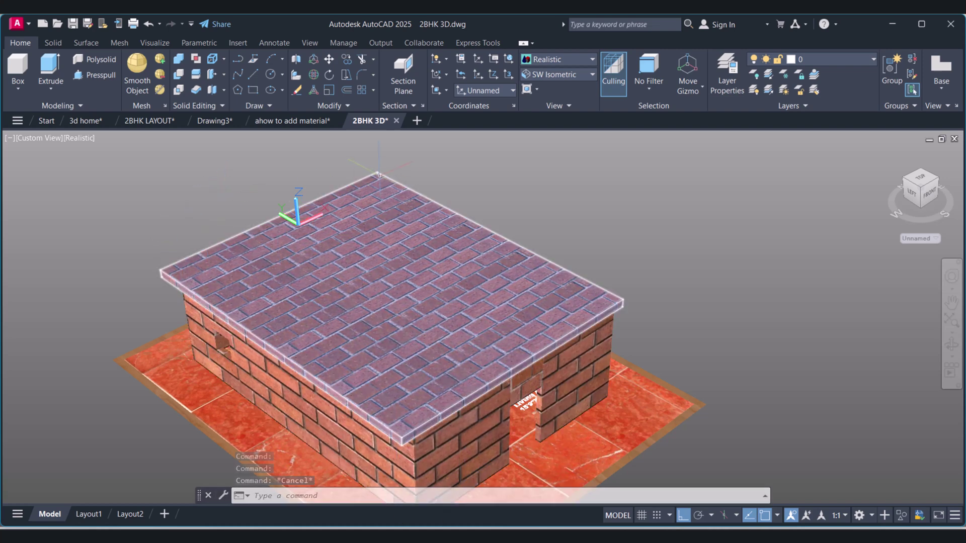
type("rec")
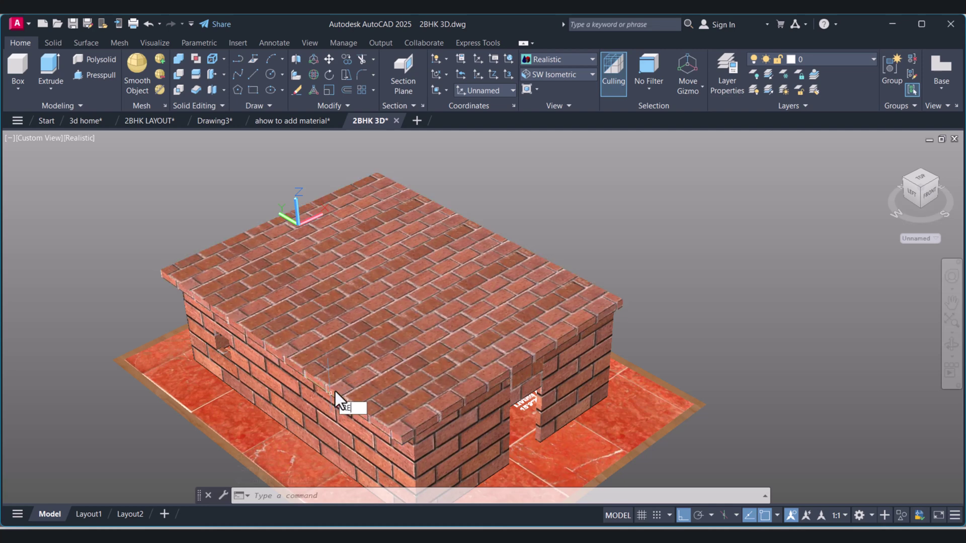
key("Return")
left_click(401, 438)
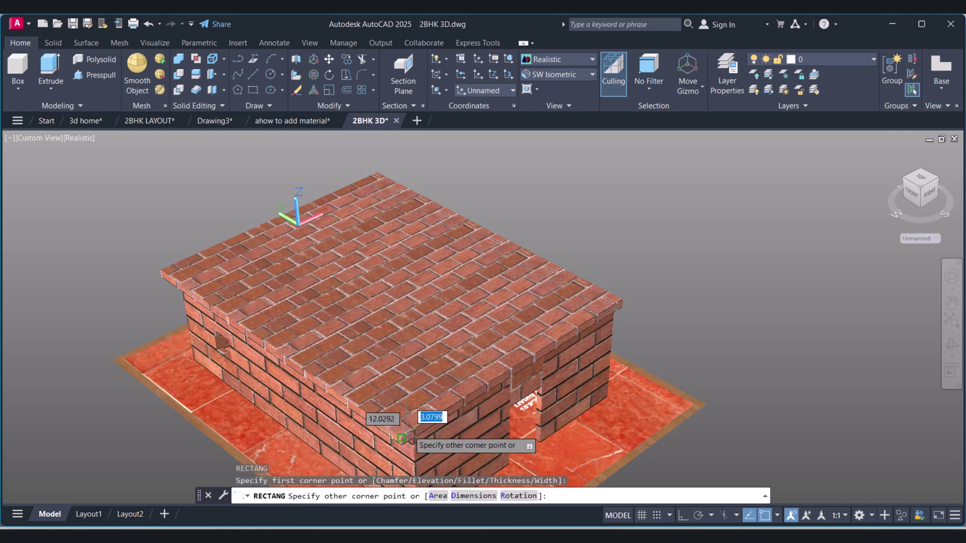
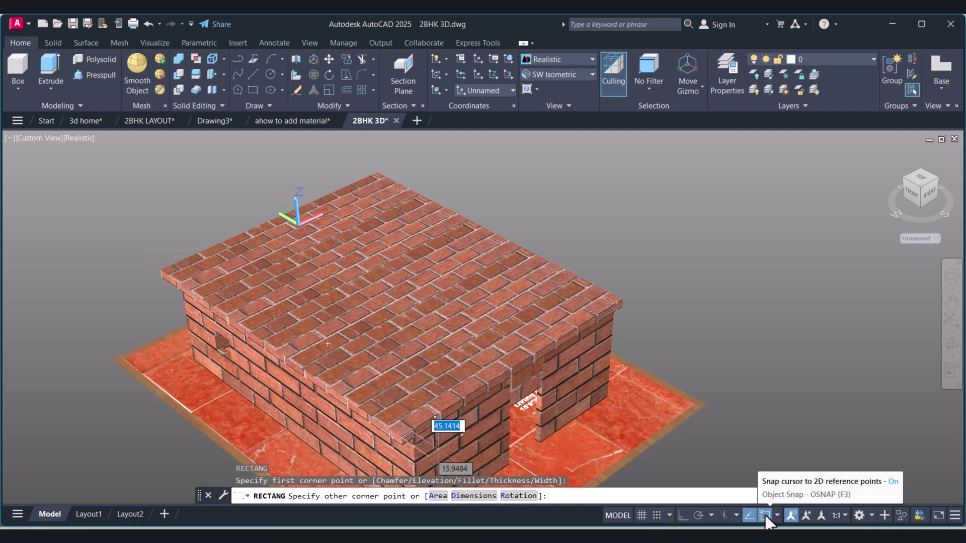
left_click(764, 514)
scroll(150, 249, "up", 1)
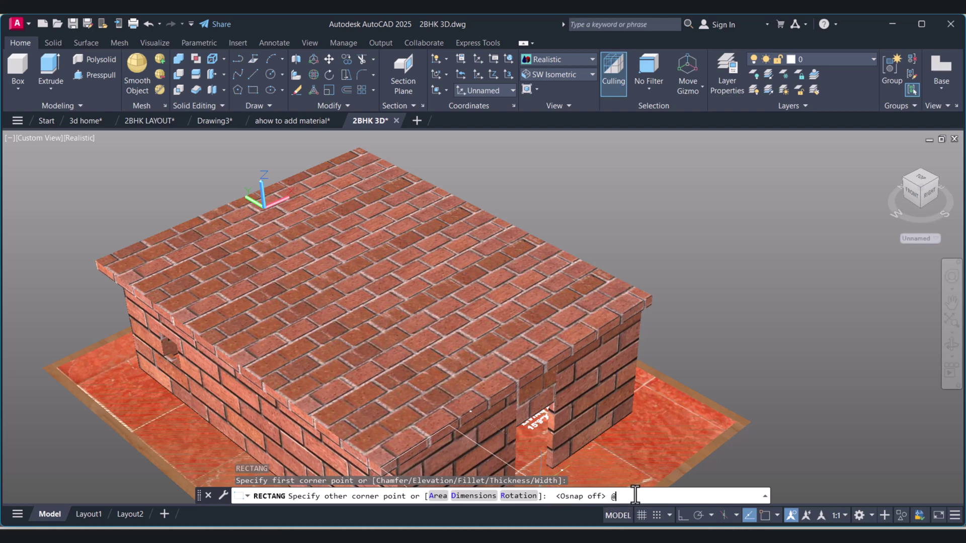
key("Return")
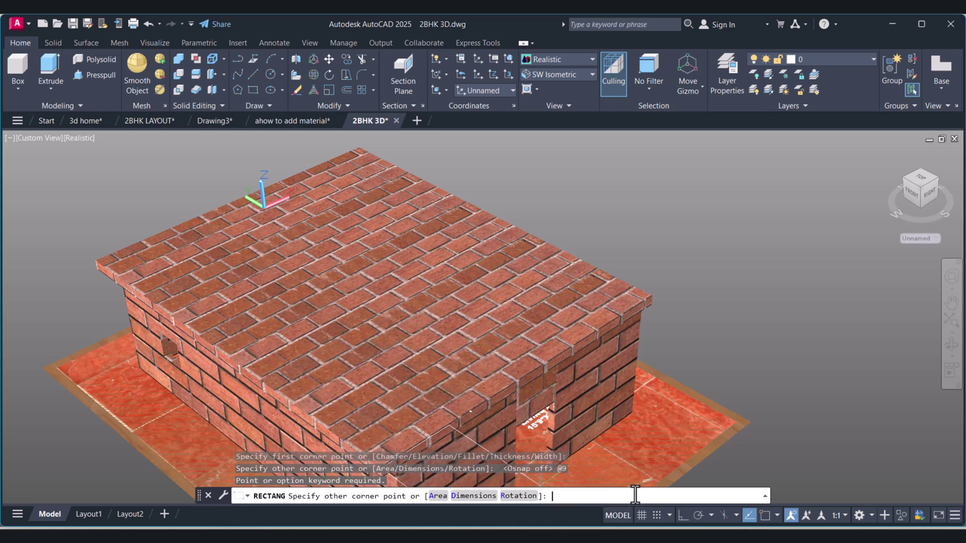
key("Escape")
key("Escape")
key("Escape")
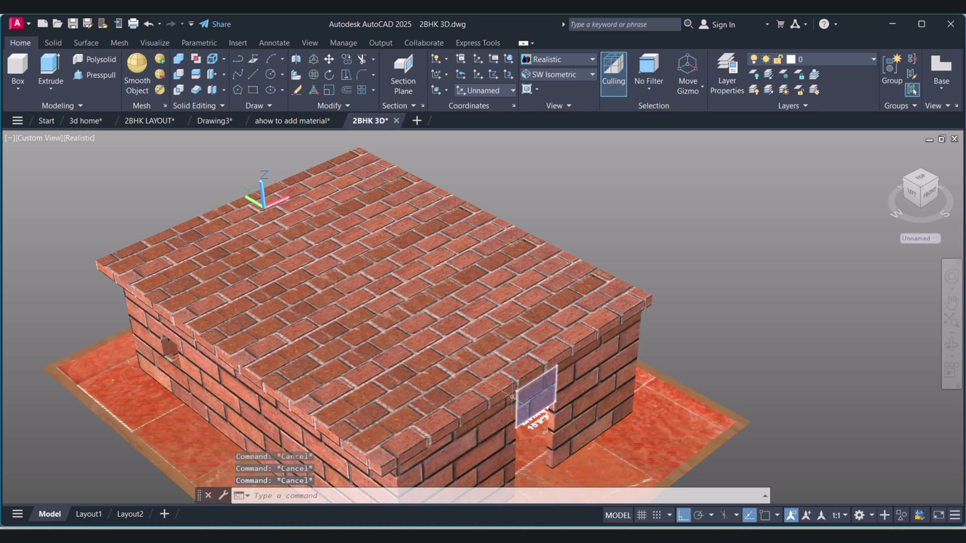
scroll(306, 329, "down", 6)
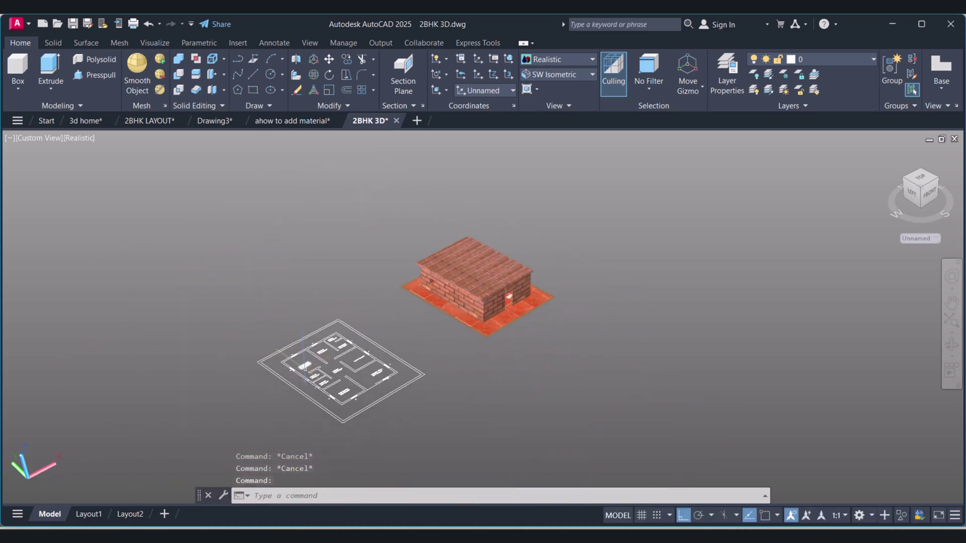
scroll(273, 401, "up", 1)
scroll(273, 401, "up", 2)
middle_click_drag(221, 371, 349, 368)
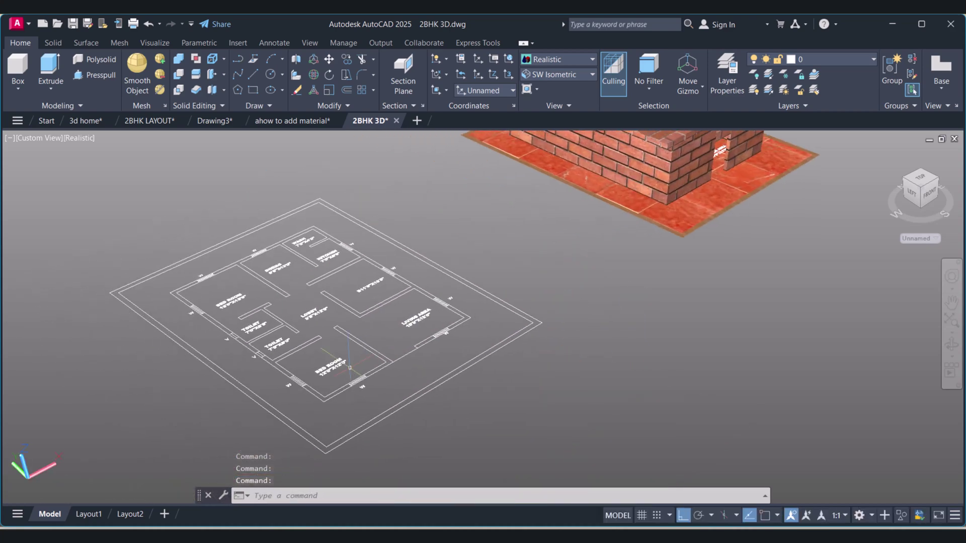
type("o")
key("Return")
scroll(314, 382, "up", 1)
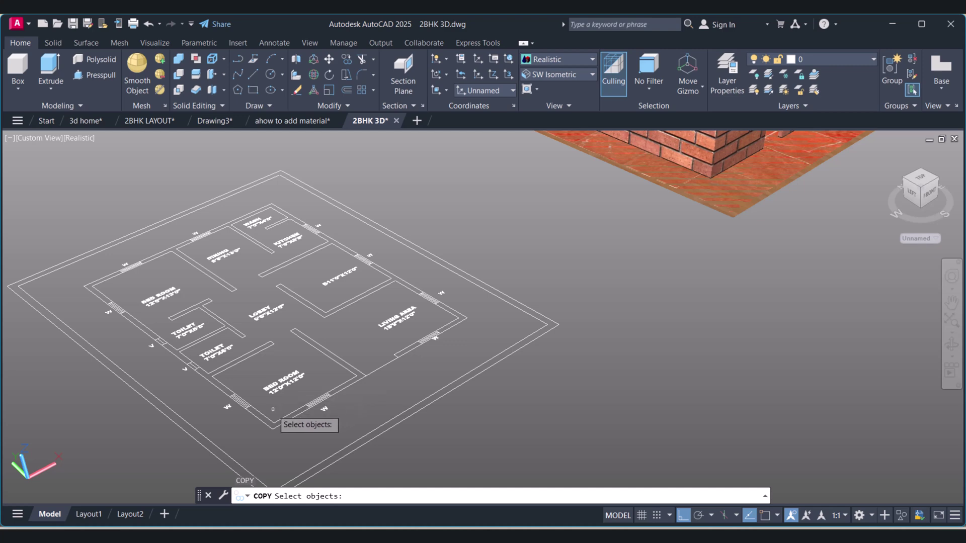
left_click(254, 430)
key("Escape")
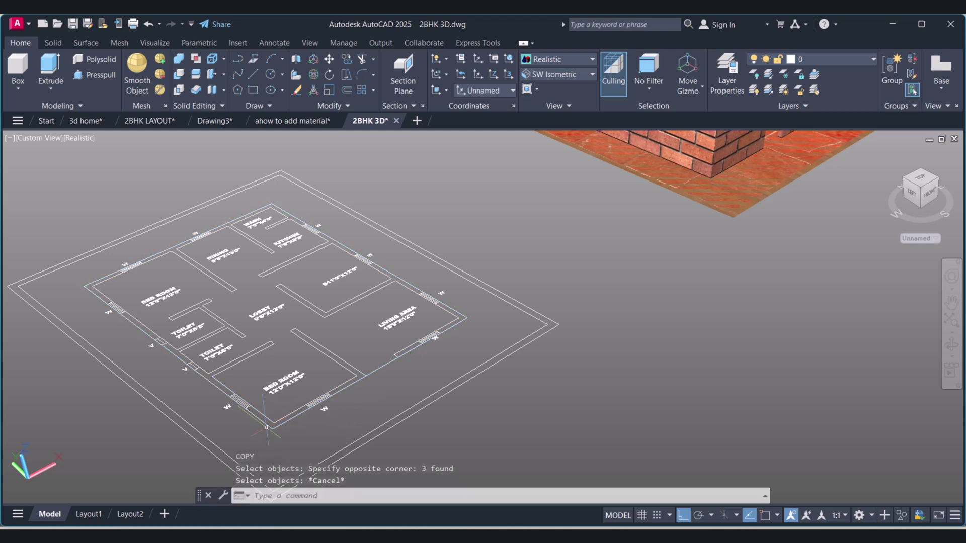
Erase the outer wall outline that crosses the entrance opening in the separate 2D floor plan
type("e")
key("Return")
left_click(386, 391)
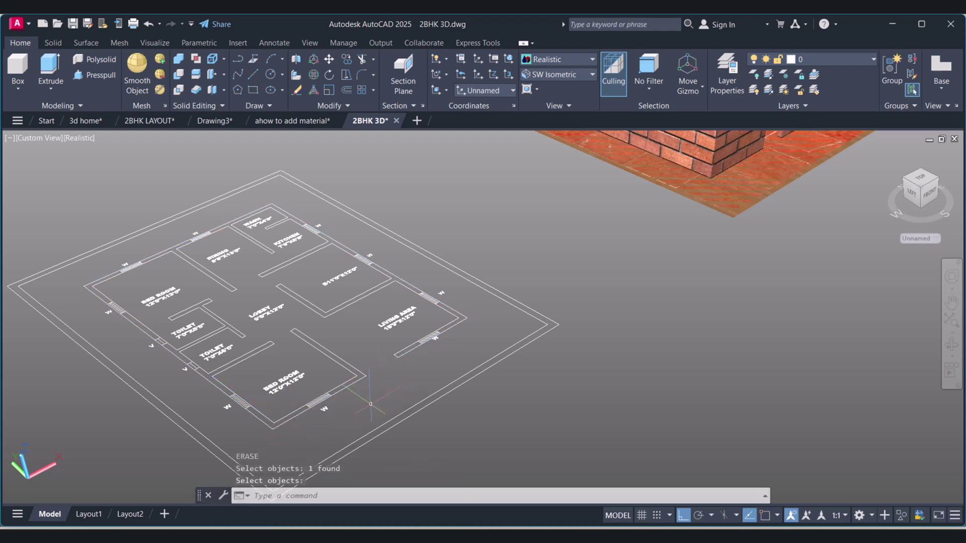
key("Return")
key("Escape")
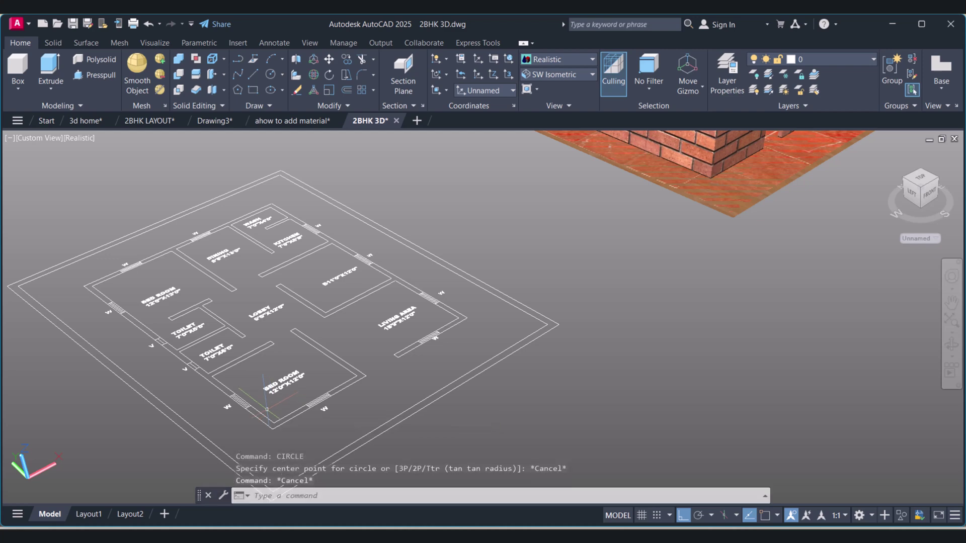
type("co")
key("Return")
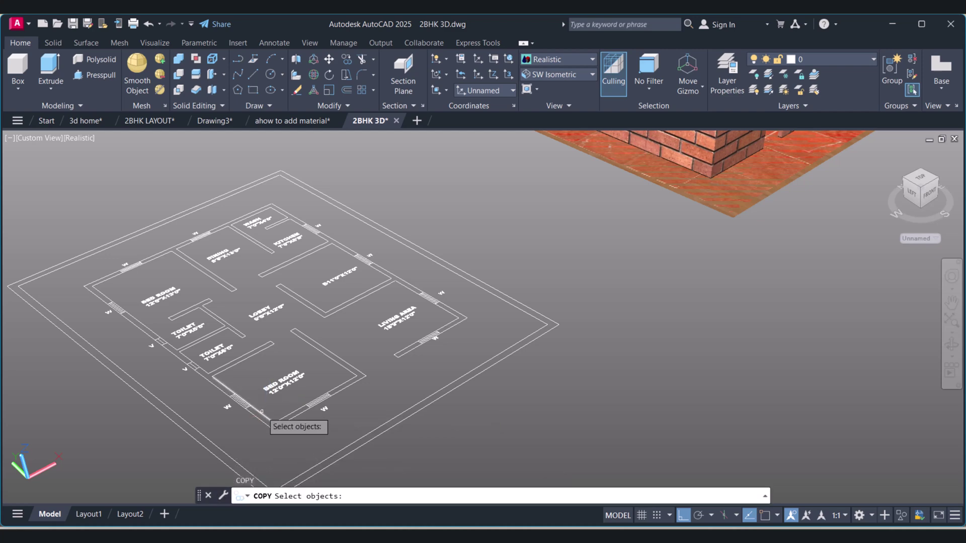
left_click(265, 411)
left_click(254, 425)
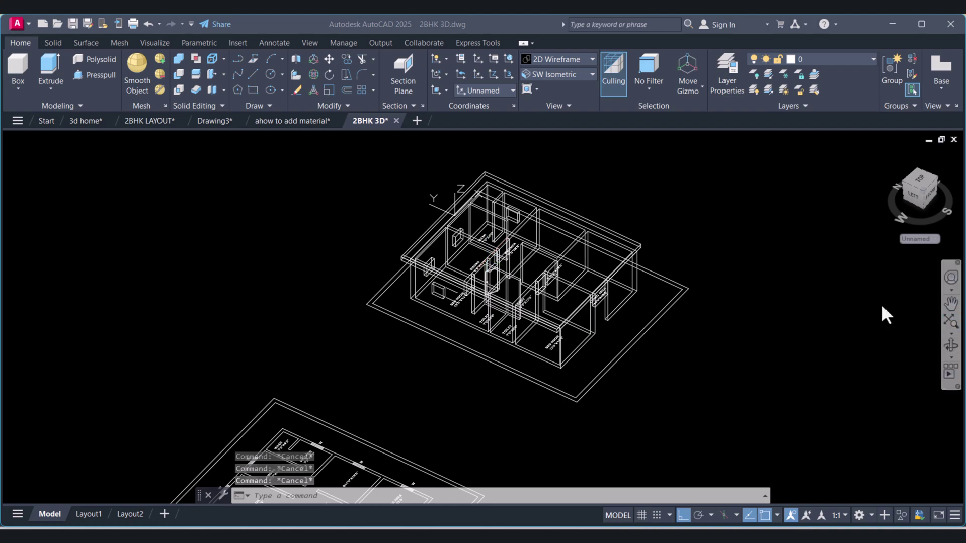
left_click_drag(484, 255, 462, 236)
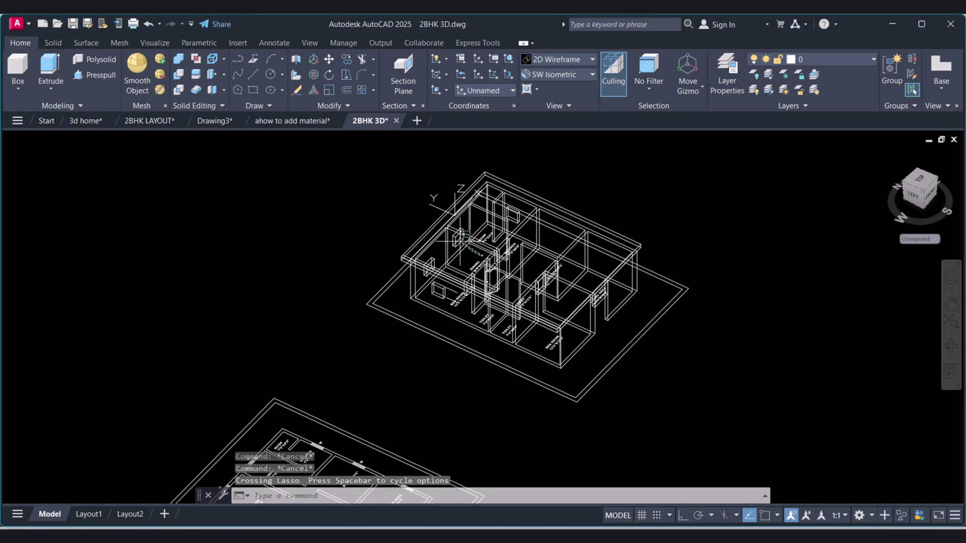
key("Escape")
key("Escape")
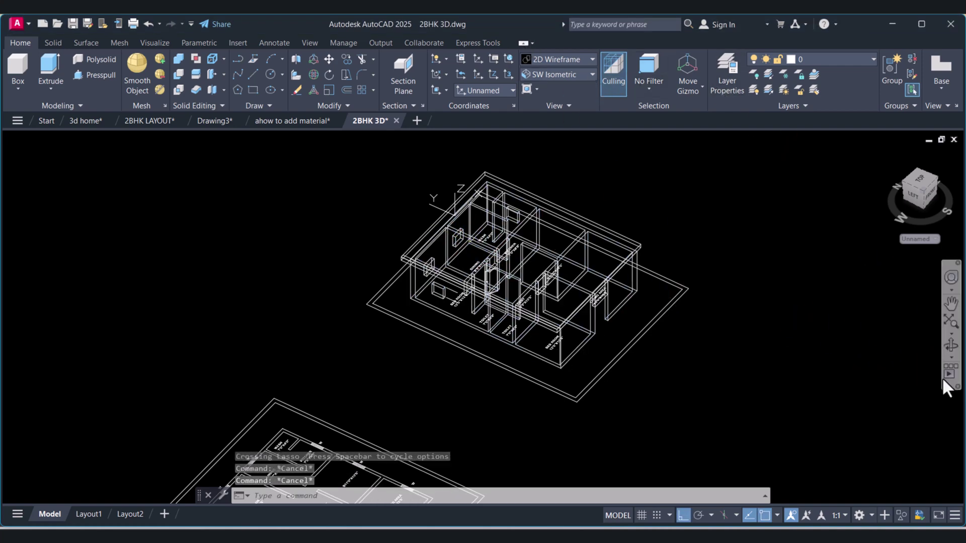
Try to extend the thin strip along the roof slab's long edge on the bedroom and toilet side
left_click(951, 348)
left_click_drag(614, 281, 497, 296)
scroll(498, 302, "up", 6)
key("Escape")
type("EXY")
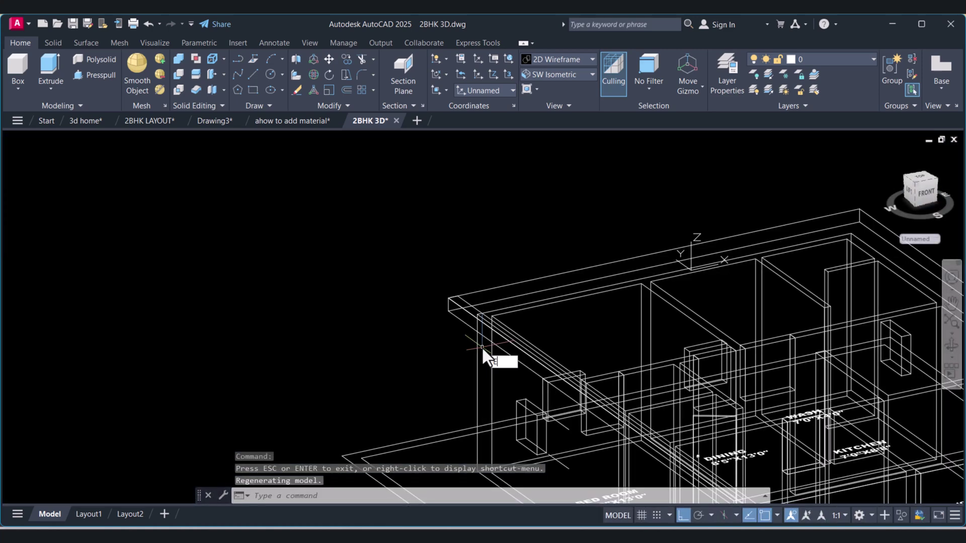
key("Return")
key("Escape")
key("Escape")
key("Escape")
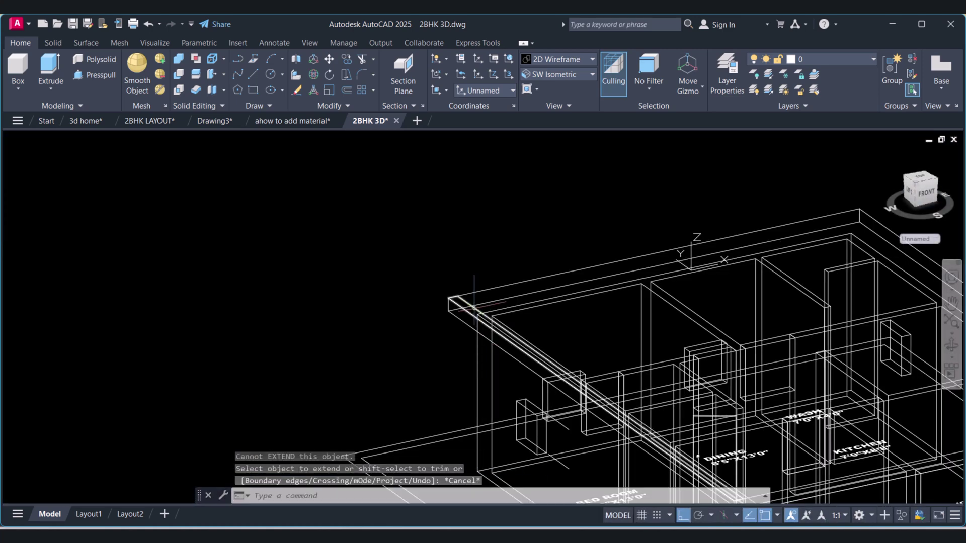
Extrude the thin rectangular strip along the roof slab's bedroom and toilet side edge upward by 24 units as a parapet
scroll(467, 303, "up", 2)
key("Escape")
key("Escape")
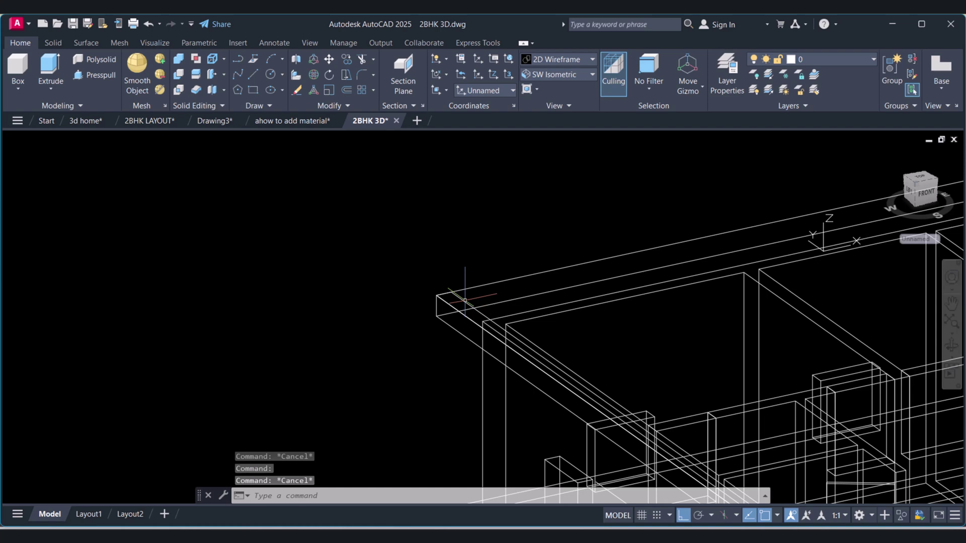
type("ext")
key("Return")
left_click(465, 301)
right_click(466, 305)
left_click(484, 309)
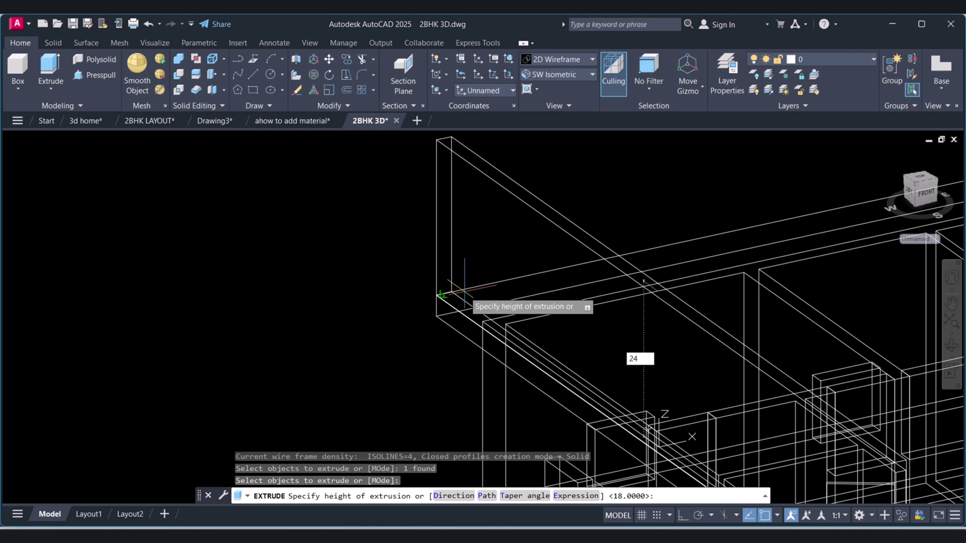
key("Return")
scroll(464, 291, "down", 6)
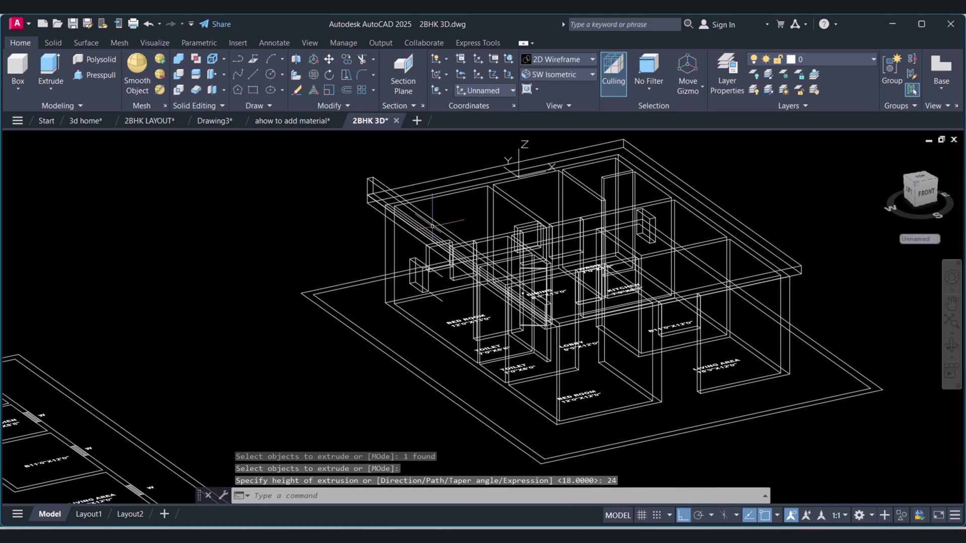
key("Escape")
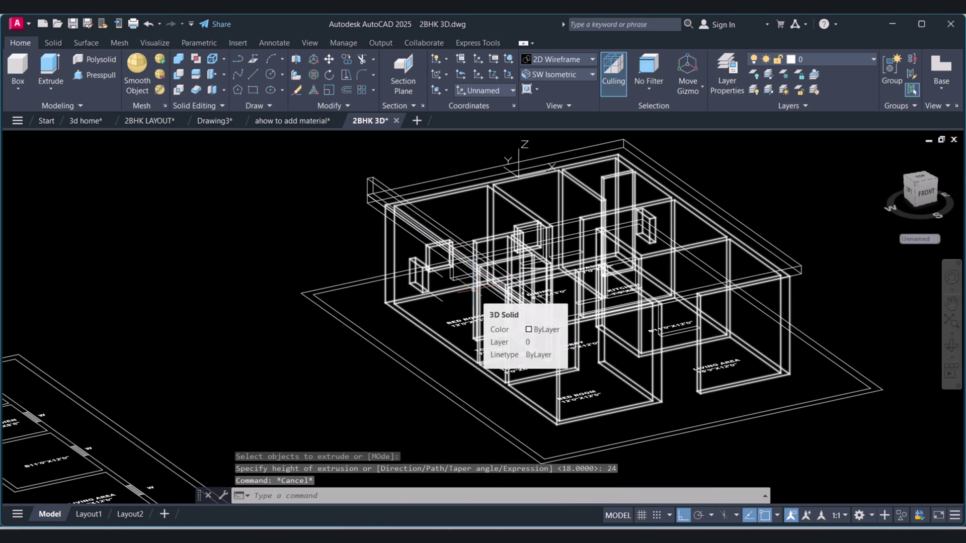
key("Escape")
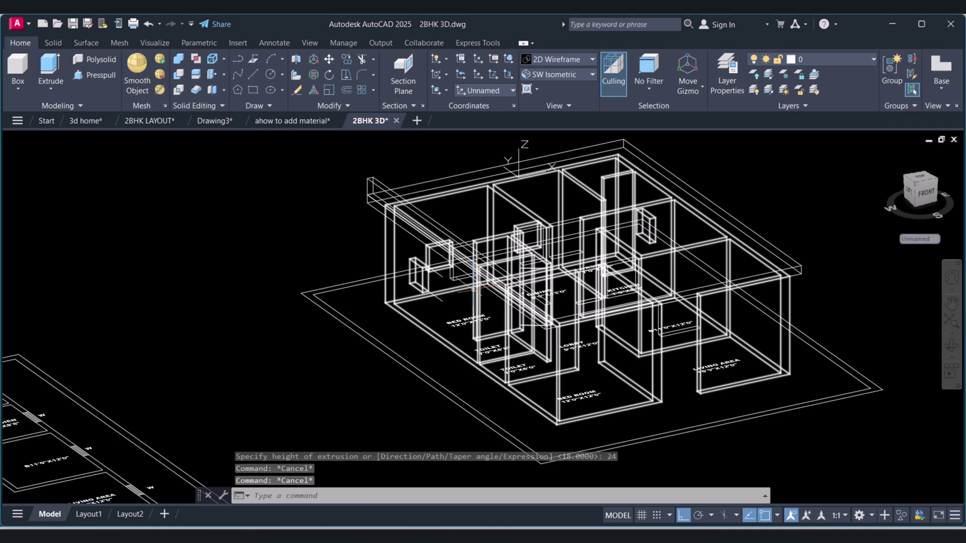
key("Escape")
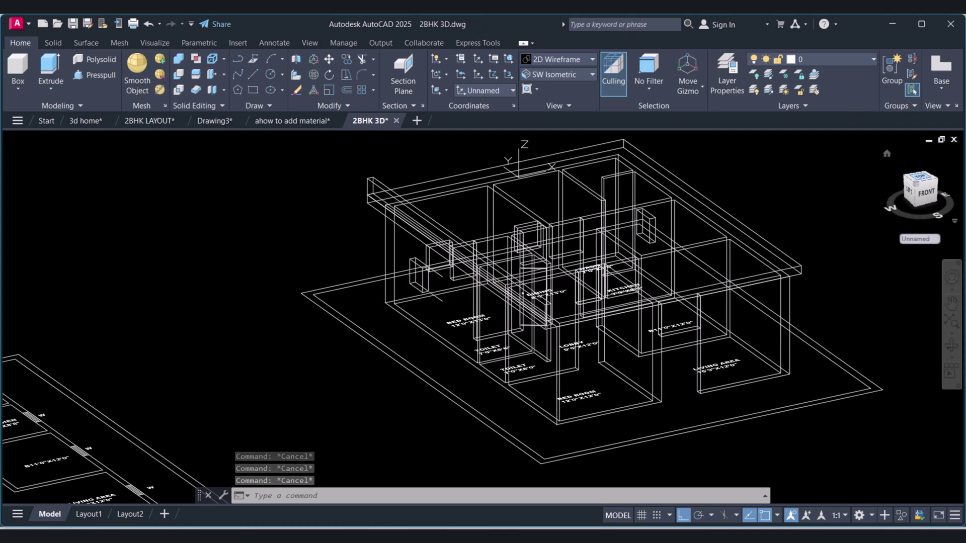
Show the model in the Realistic visual style and examine the parapet from the entrance side
left_click(554, 62)
left_click(700, 91)
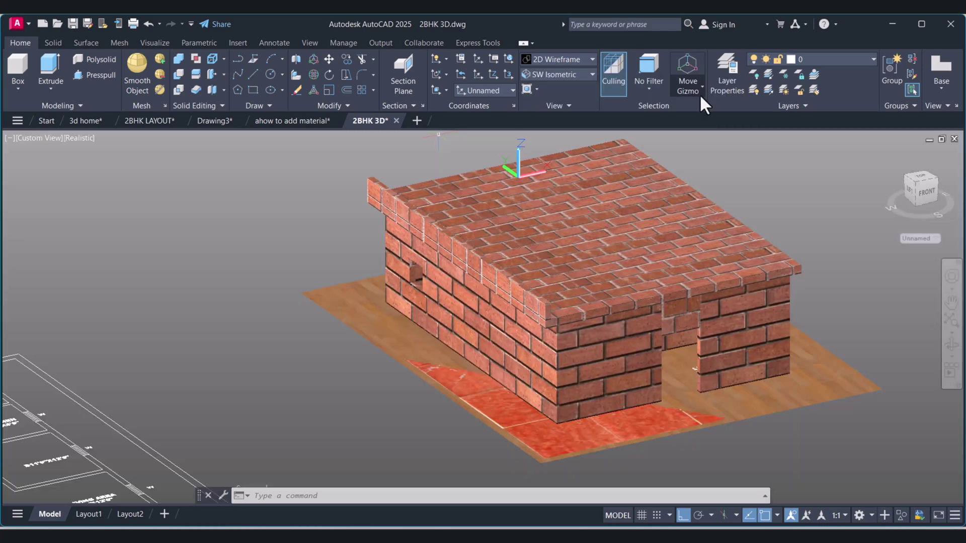
left_click(952, 348)
left_click_drag(493, 261, 395, 322)
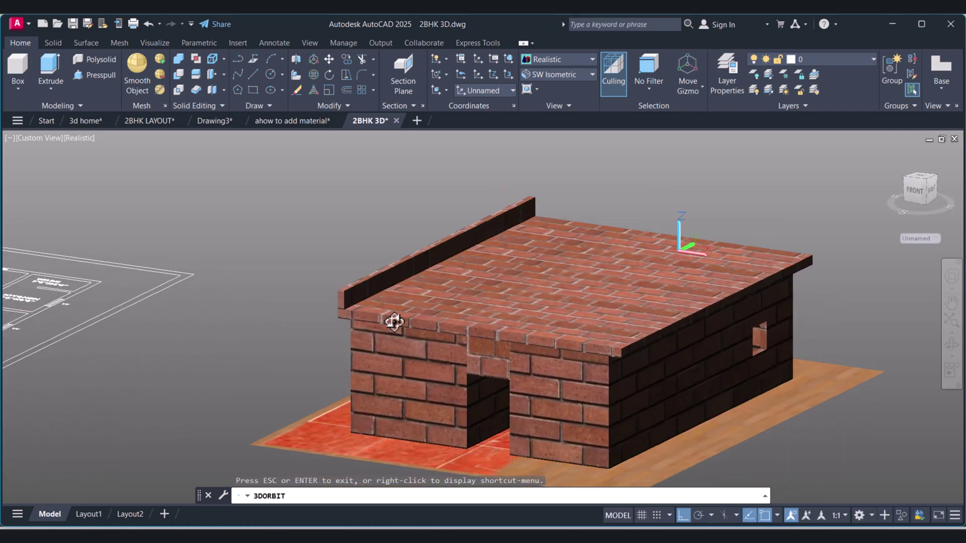
key("Escape")
Set a north-up top view of the house and display it in the 2D Wireframe visual style
left_click(922, 176)
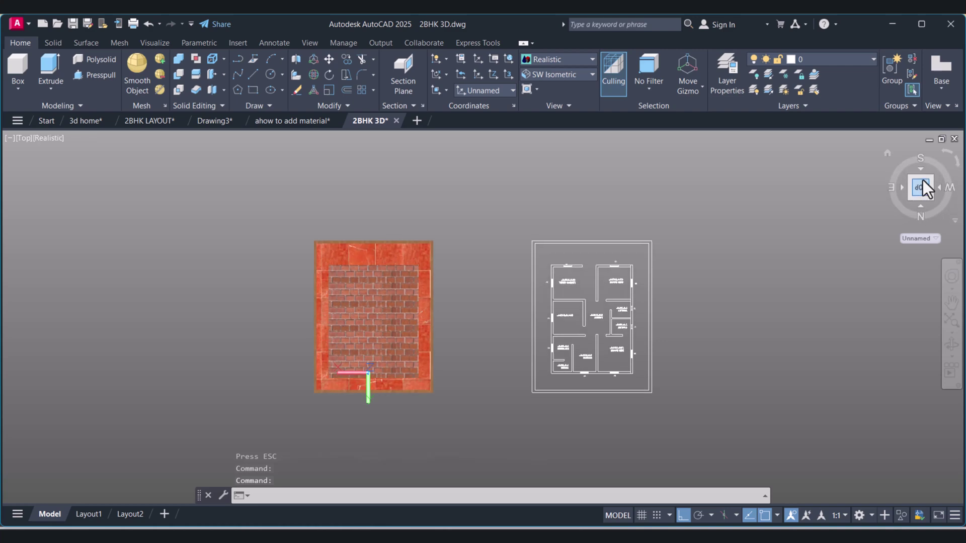
left_click(959, 167)
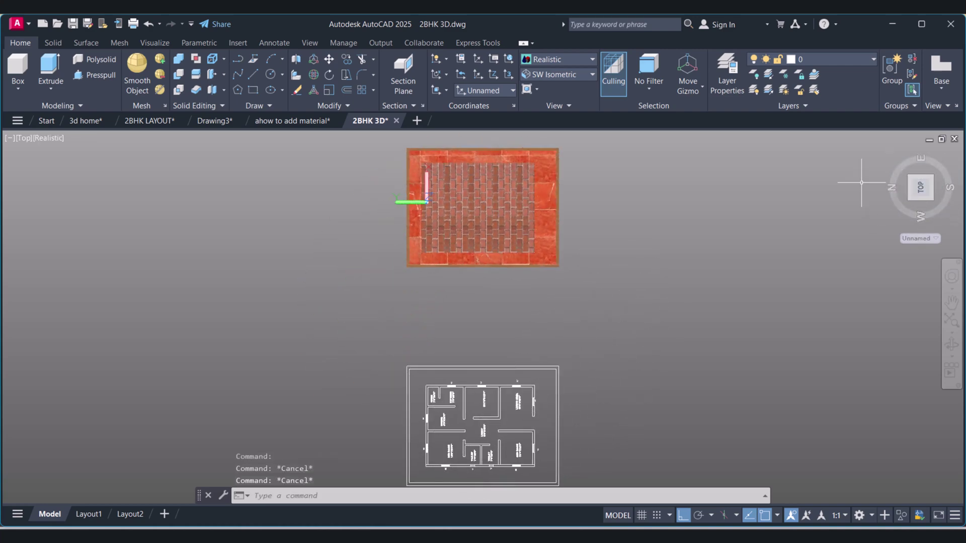
left_click(956, 165)
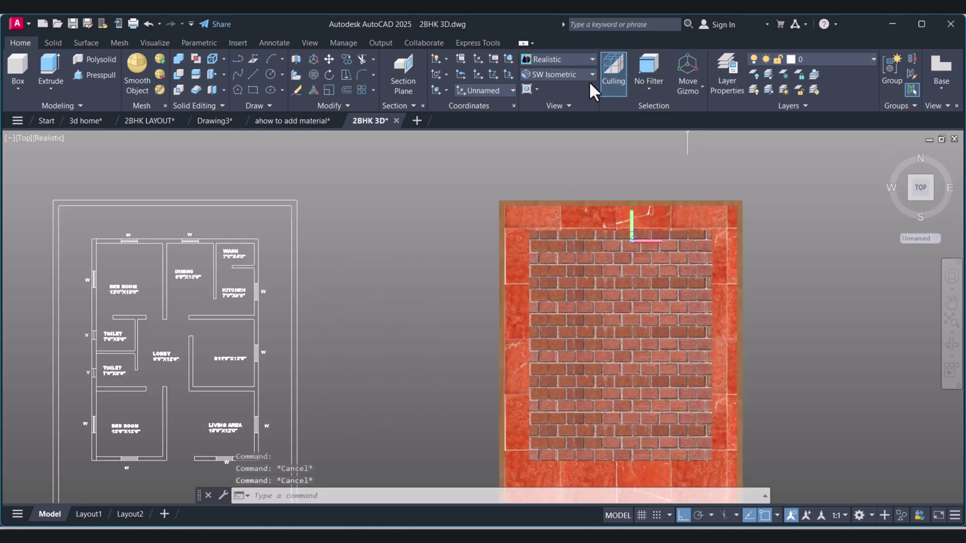
left_click(549, 61)
left_click(547, 81)
scroll(539, 255, "up", 2)
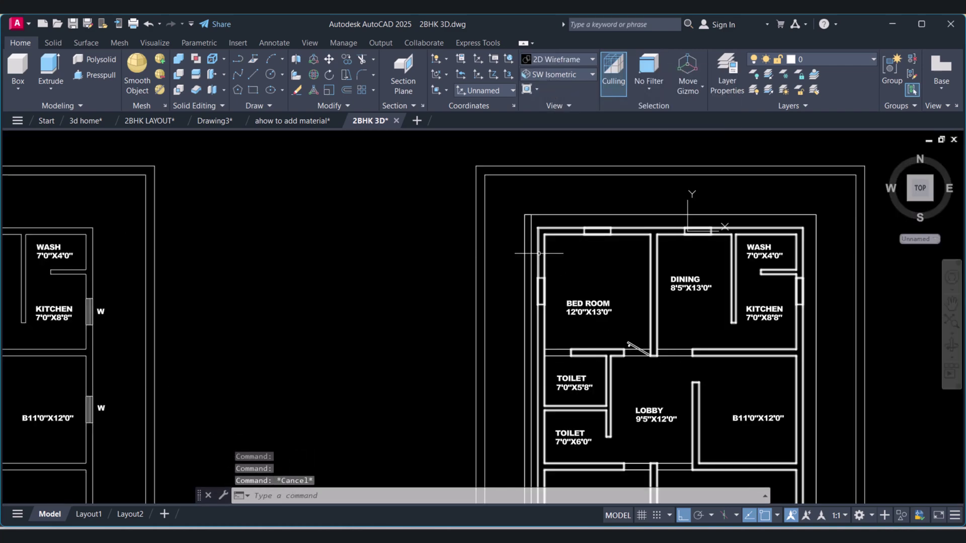
Mirror the parapet to the roof's opposite long edge about a north-south line through the rear edge's midpoint, keeping the original
key("Return")
left_click(528, 220)
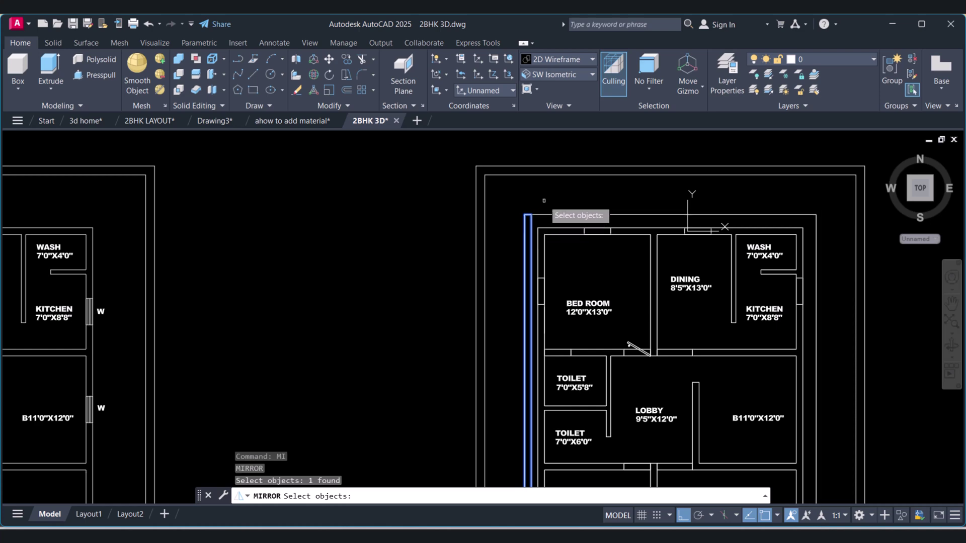
key("Return")
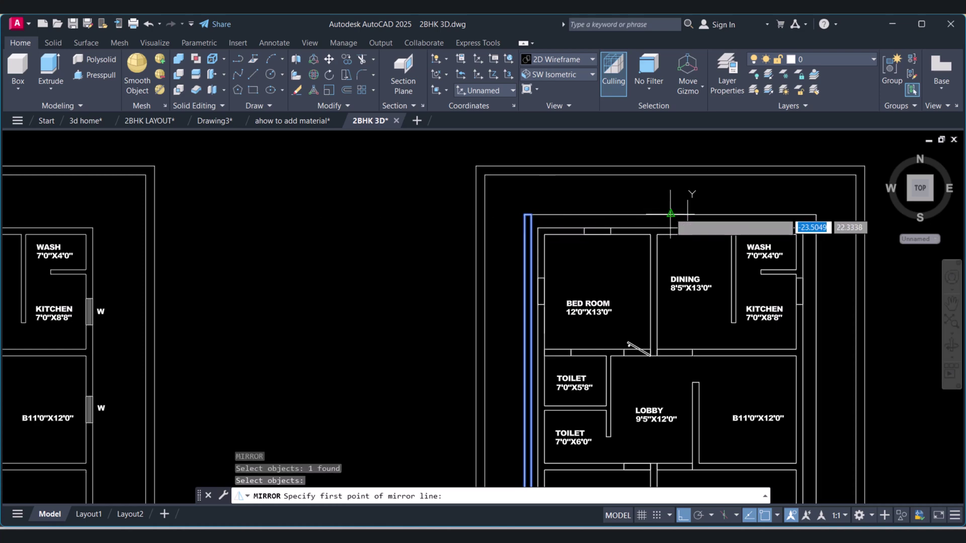
left_click(670, 214)
left_click(679, 146)
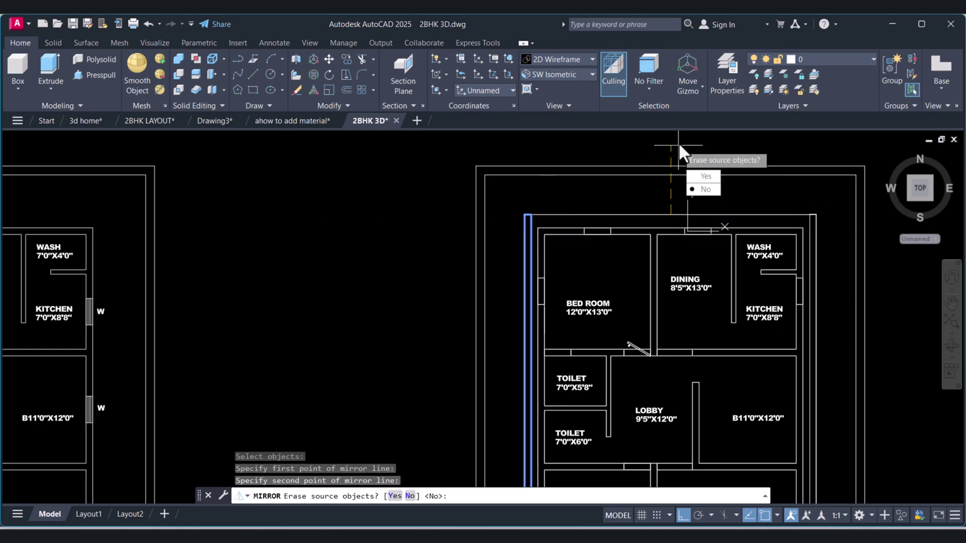
key("Return")
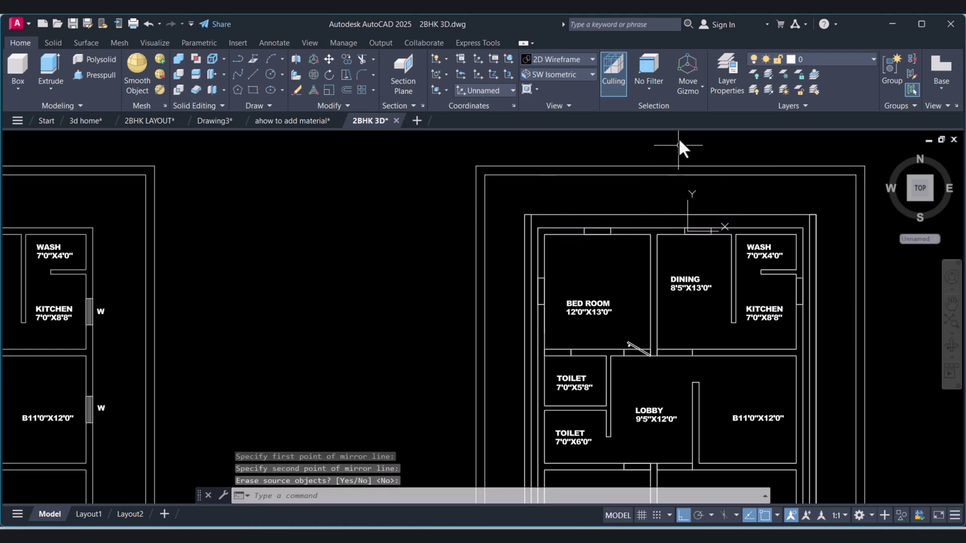
Orbit the wireframe house to an angled 3D view that shows the parapets on both long roof edges
left_click(952, 347)
left_click_drag(693, 315, 438, 278)
key("Escape")
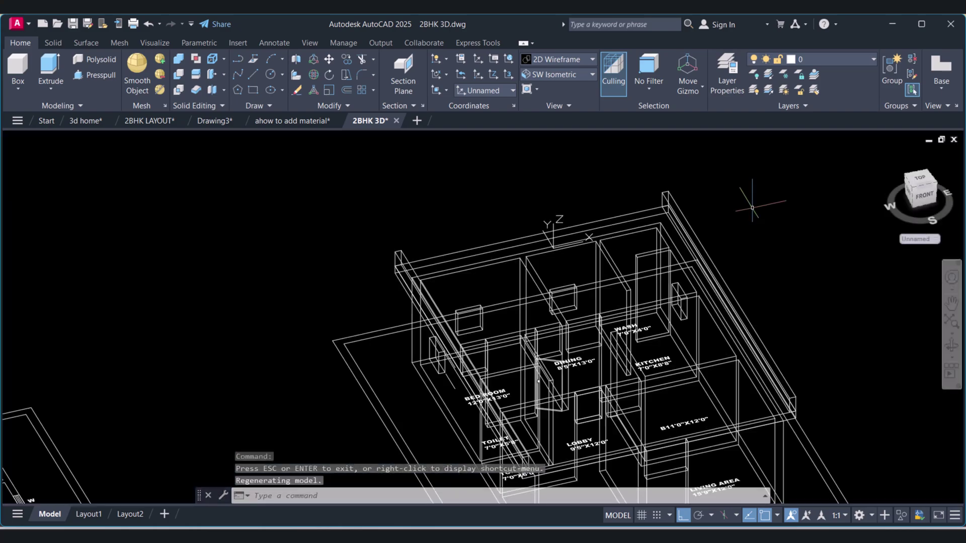
Copy the parapet on the roof's east long edge to a free spot outside the house
scroll(535, 294, "up", 5)
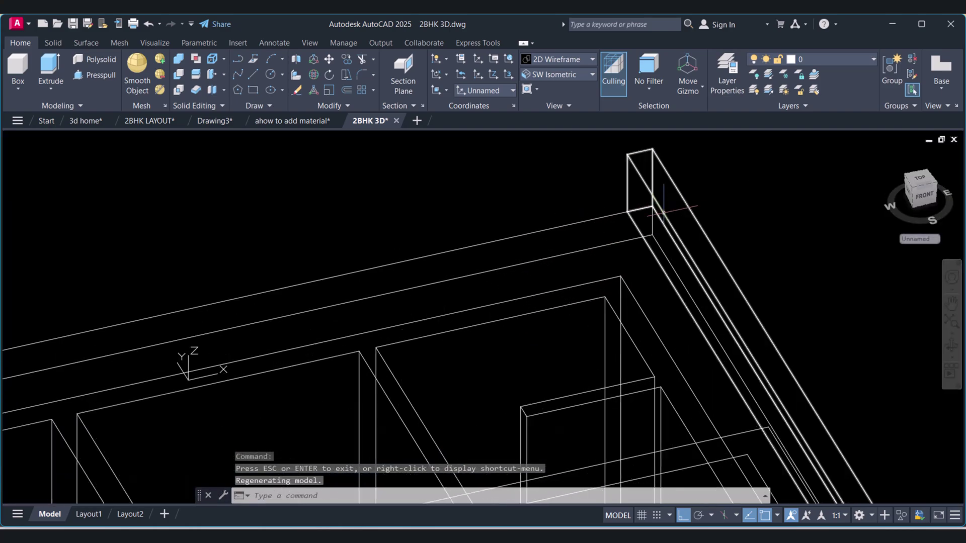
scroll(636, 262, "down", 5)
key("Escape")
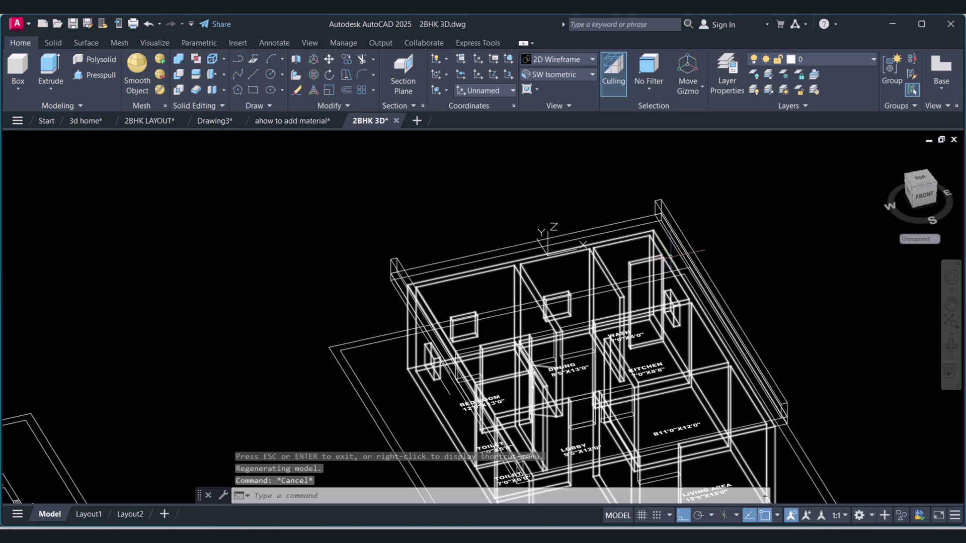
key("Escape")
type("c")
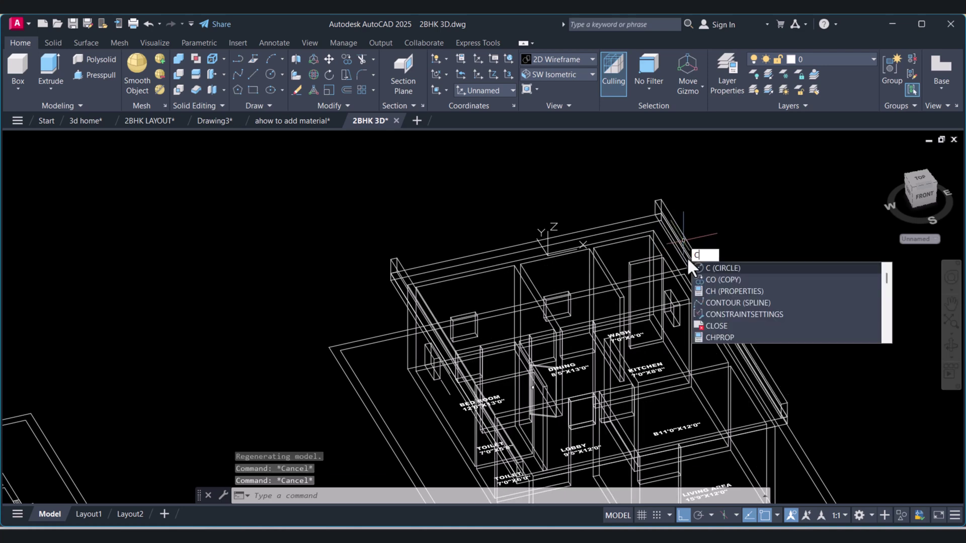
type("o")
key("Return")
left_click(697, 254)
key("Return")
left_click(683, 245)
left_click(751, 216)
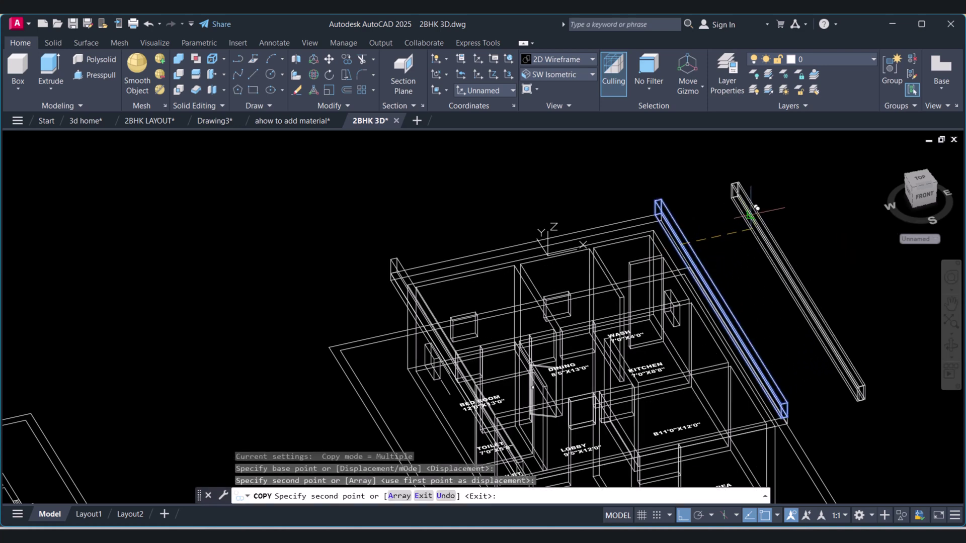
key("Escape")
middle_click_drag(750, 277, 639, 274)
type("ro")
key("Return")
left_click(676, 261)
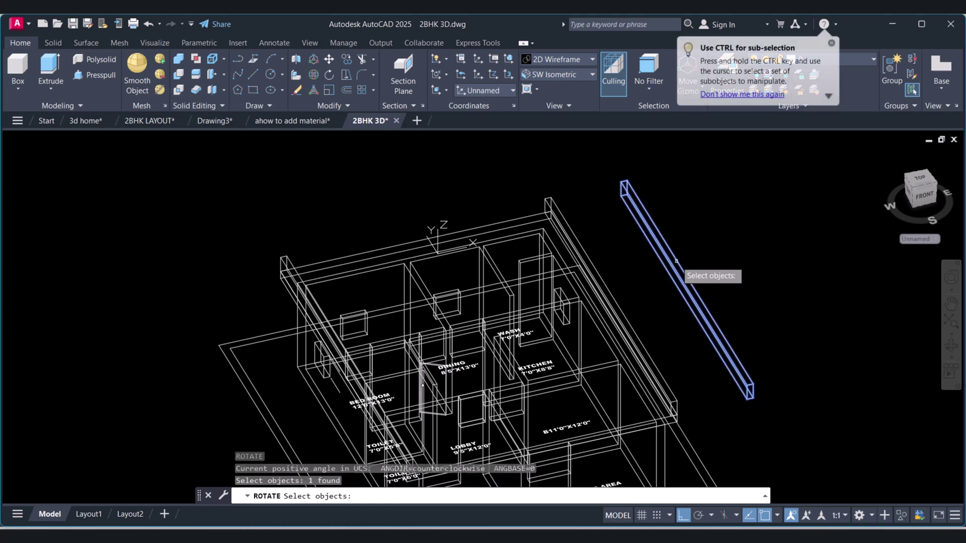
key("Return")
left_click(680, 272)
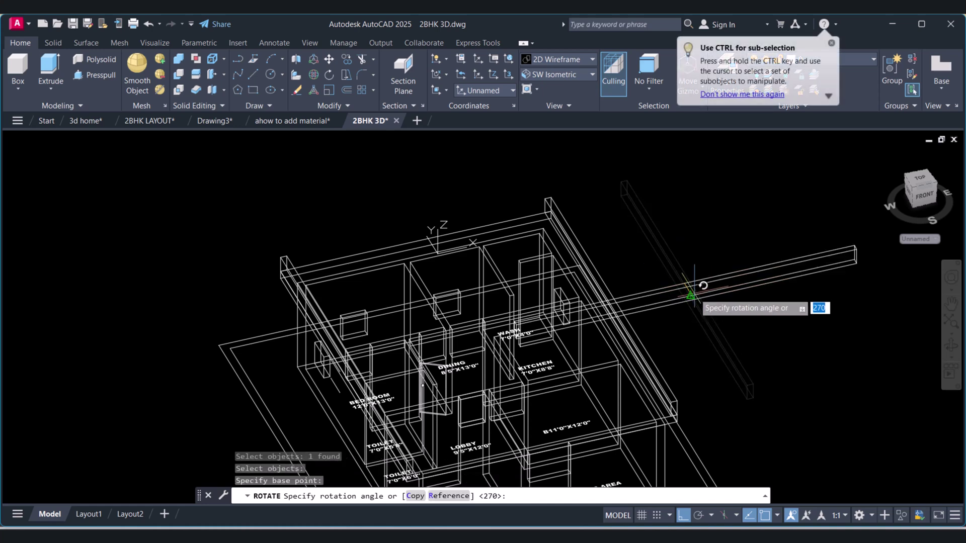
key("Escape")
Rotate the copied parapet about a point near its middle so it runs parallel to the roof's rear edge
key("Return")
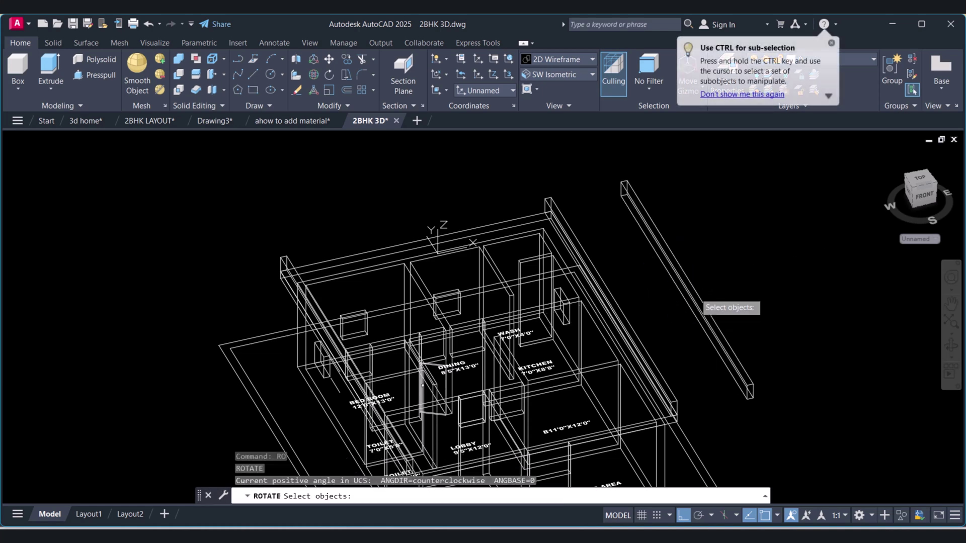
left_click(697, 302)
key("Return")
left_click(688, 291)
Move the rotated parapet by its upper end corner onto the east parapet's upper rear corner
scroll(782, 402, "up", 10)
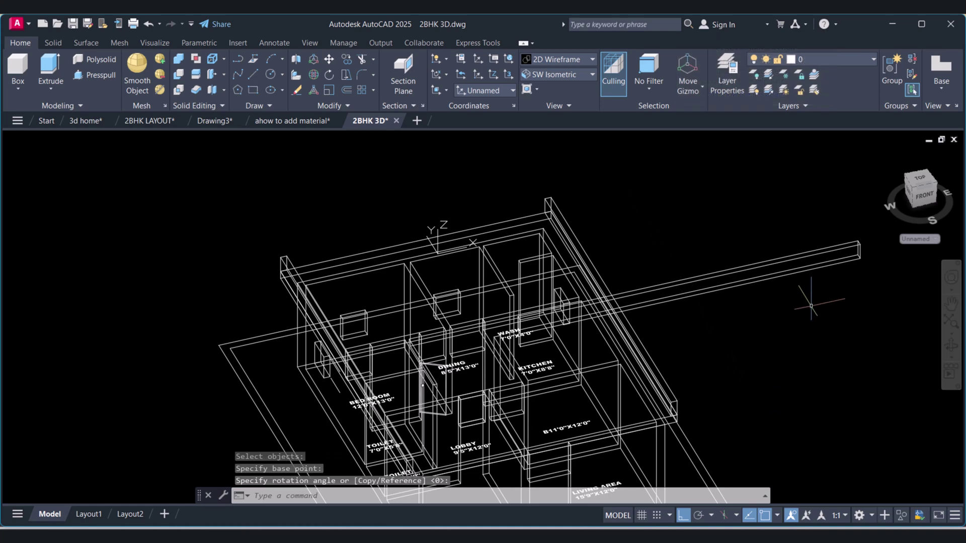
key("Escape")
type("m")
key("Return")
left_click(797, 297)
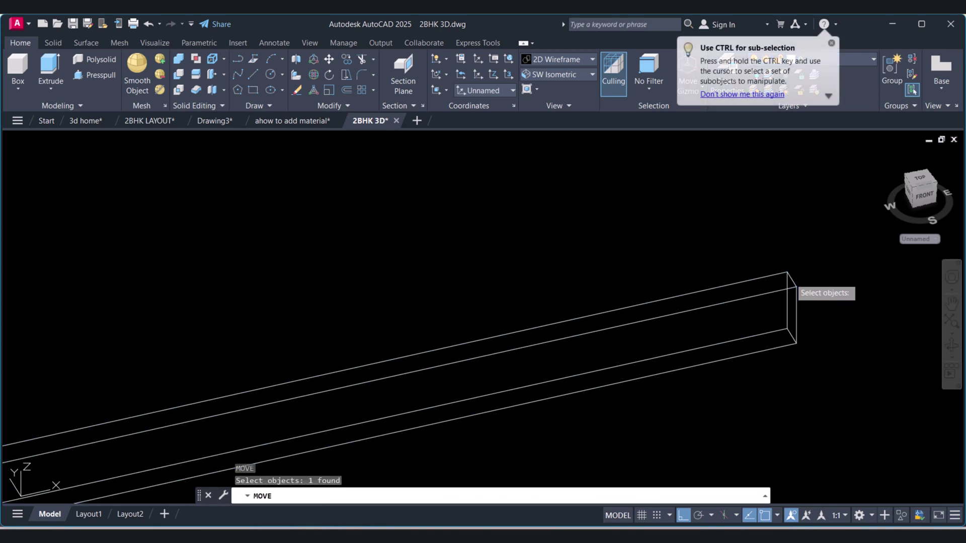
key("Return")
left_click(788, 272)
scroll(787, 272, "down", 8)
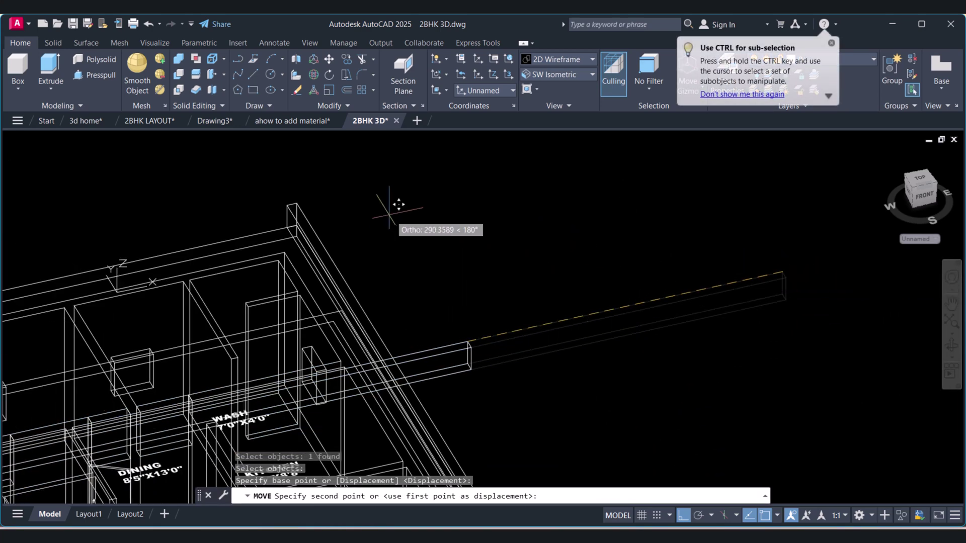
left_click(296, 203)
scroll(341, 215, "down", 5)
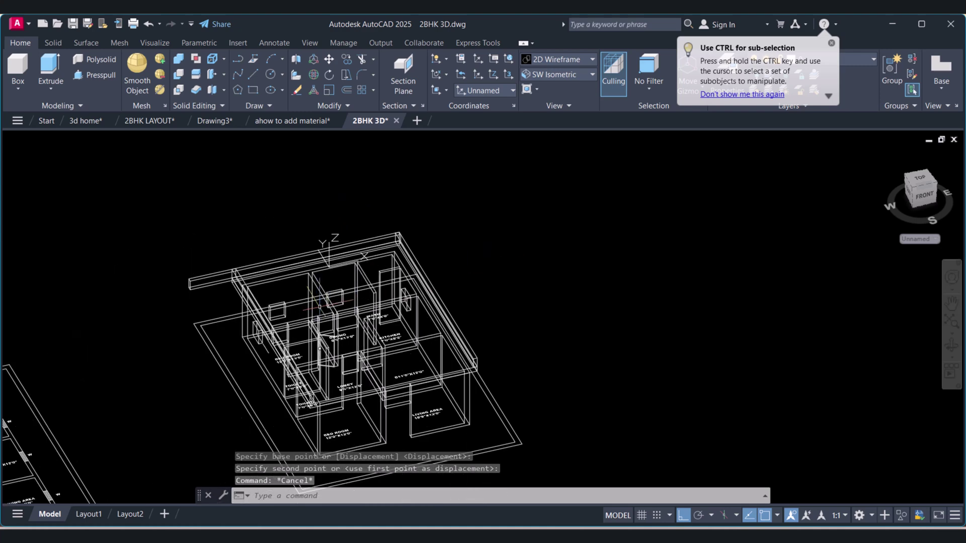
key("Escape")
key("Escape")
Display the house in the Realistic visual style with the rear parapet's overhanging west end in close view
left_click(553, 59)
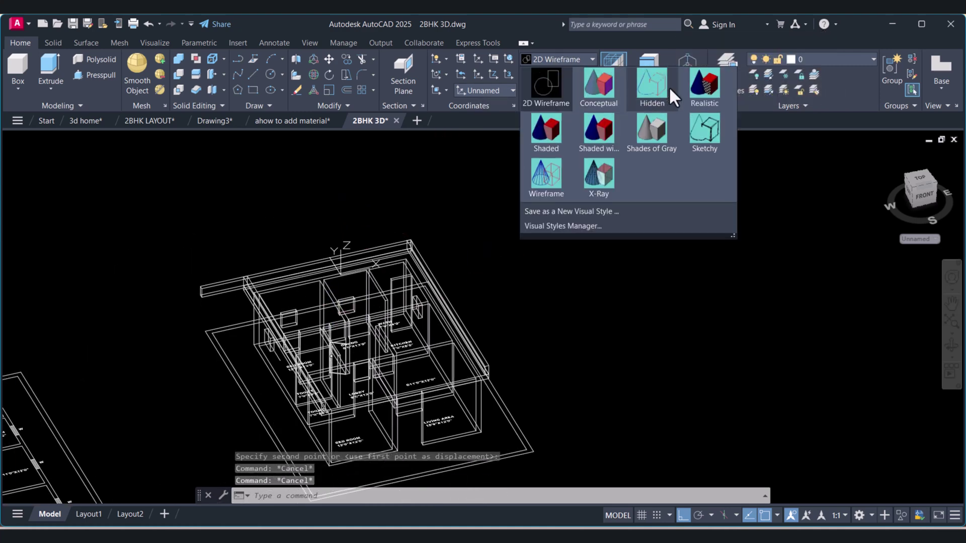
left_click(704, 87)
scroll(323, 272, "up", 5)
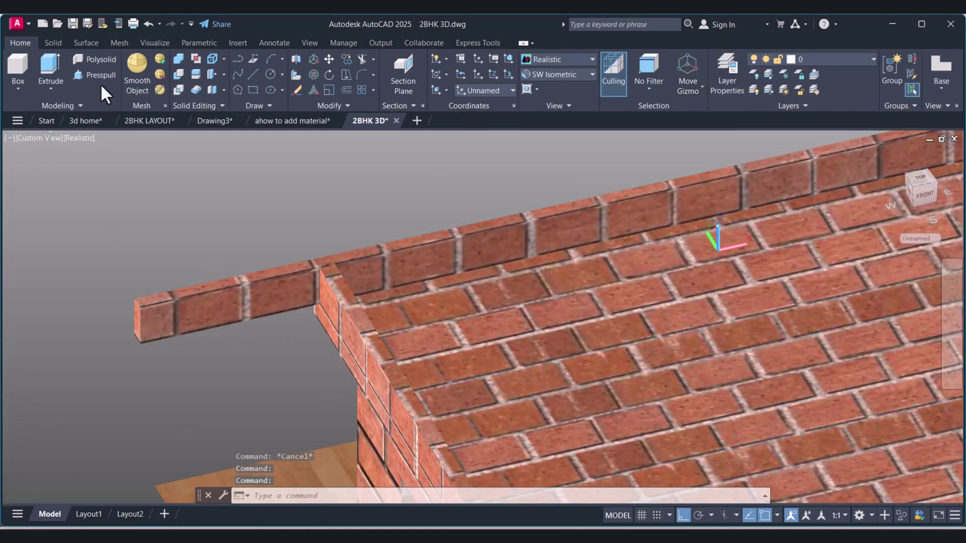
Presspull the rear parapet's overhanging end face back to the outer corner of the west parapet
left_click(101, 74)
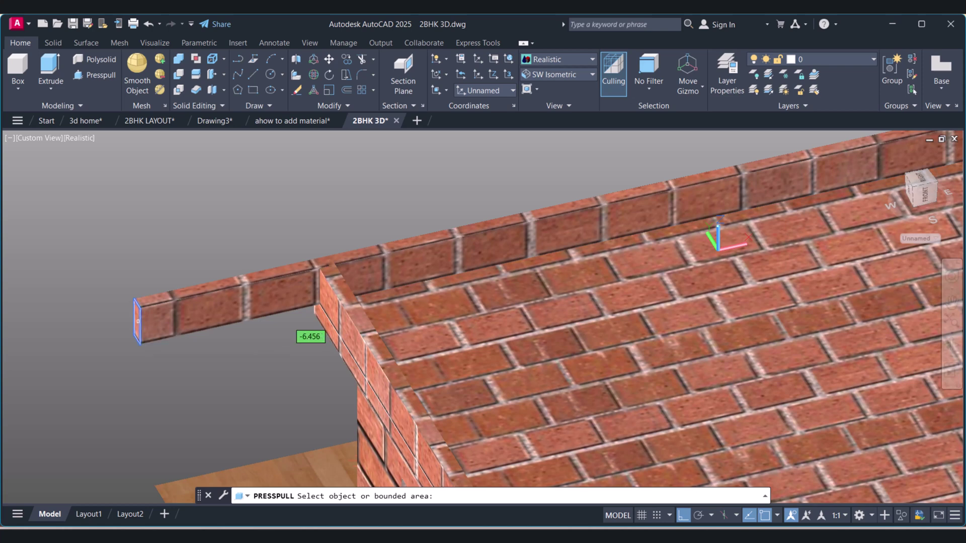
left_click(139, 325)
right_click(140, 325)
left_click(161, 329)
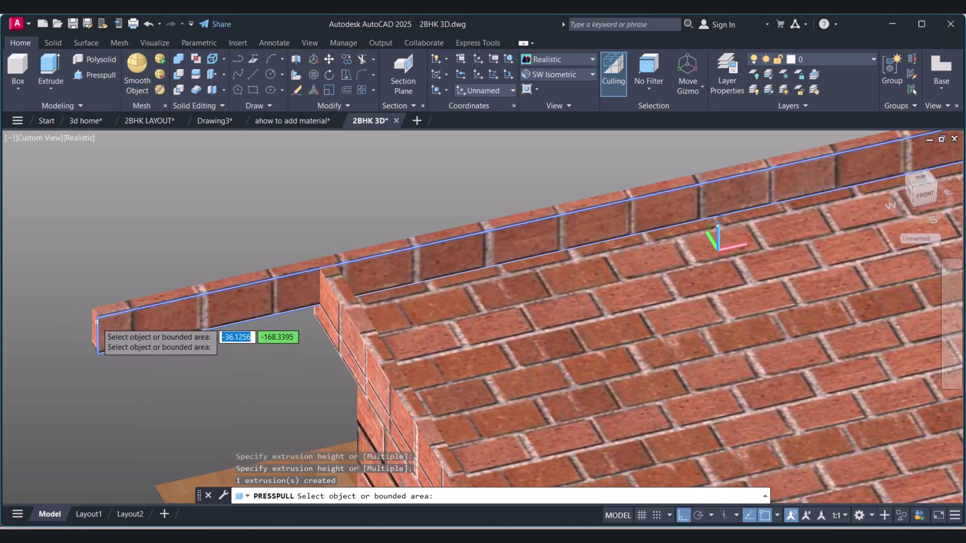
left_click(96, 325)
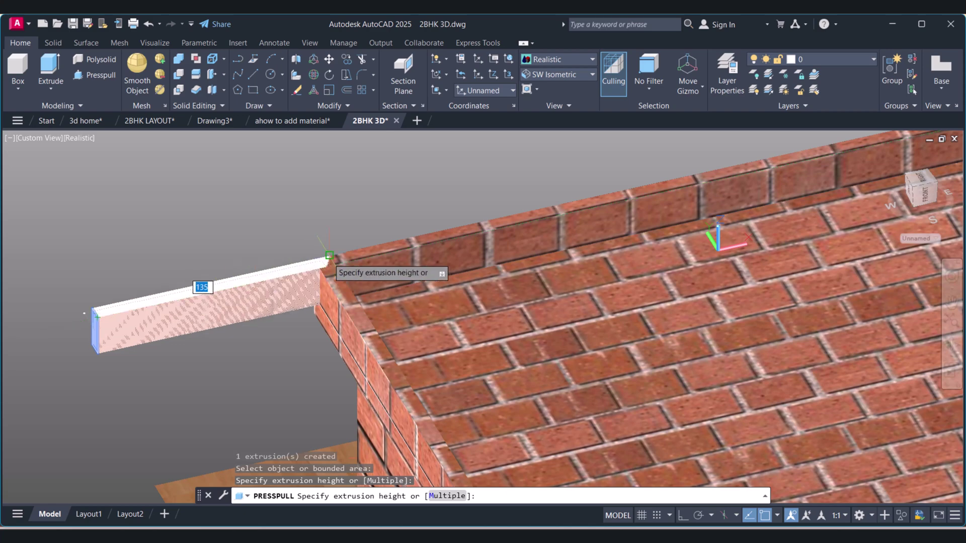
left_click(320, 267)
scroll(322, 277, "down", 6)
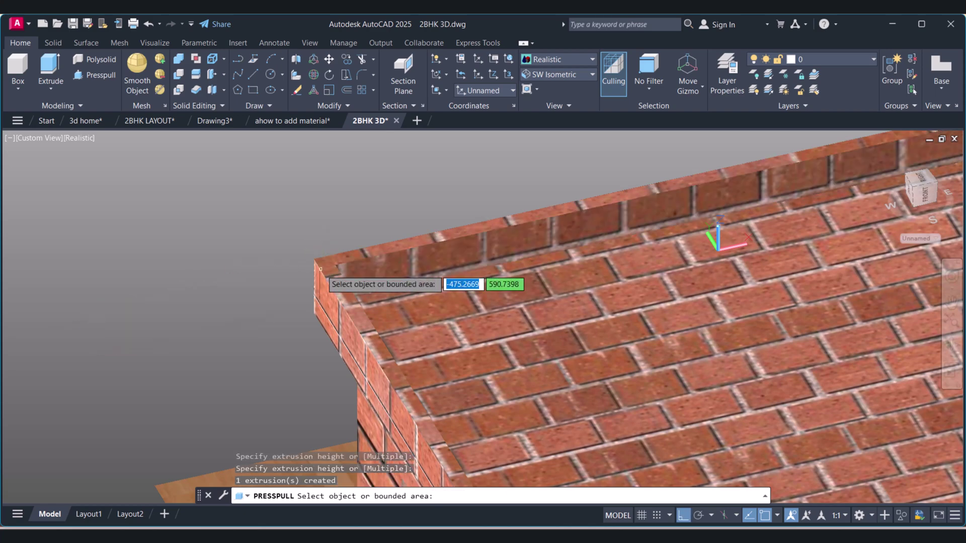
key("Return")
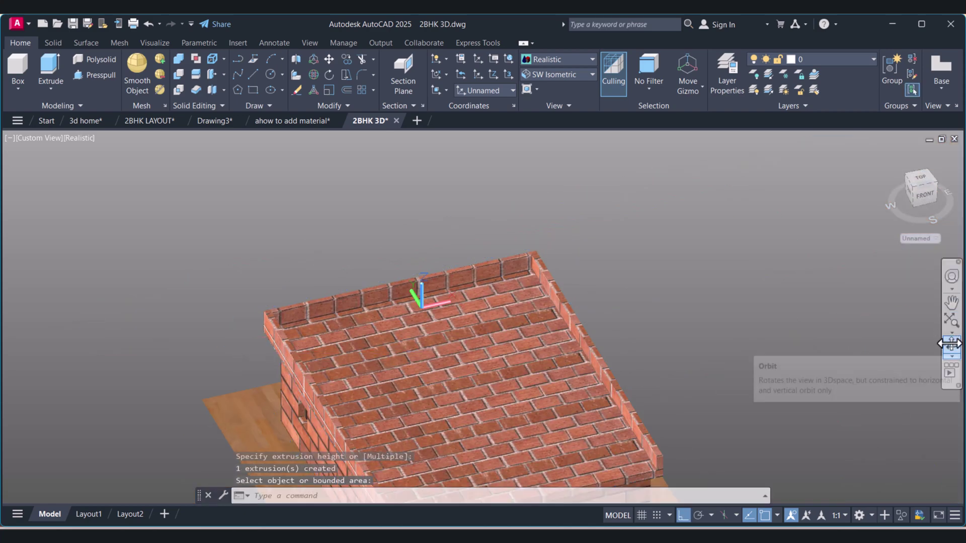
Orbit around the roof to check the parapets, and set a north-up top view in the 2D Wireframe visual style
left_click(952, 345)
left_click_drag(503, 383, 575, 354)
left_click(888, 153)
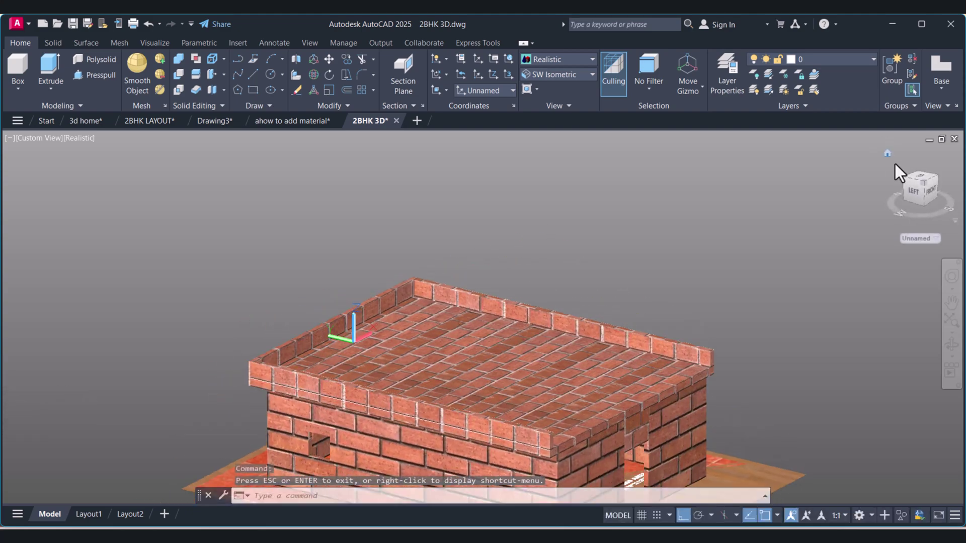
left_click(923, 176)
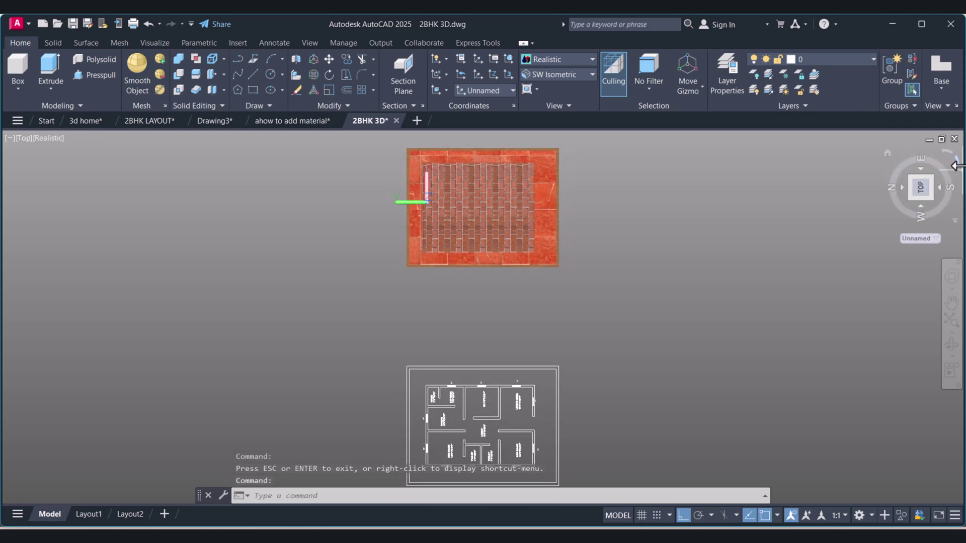
left_click(957, 163)
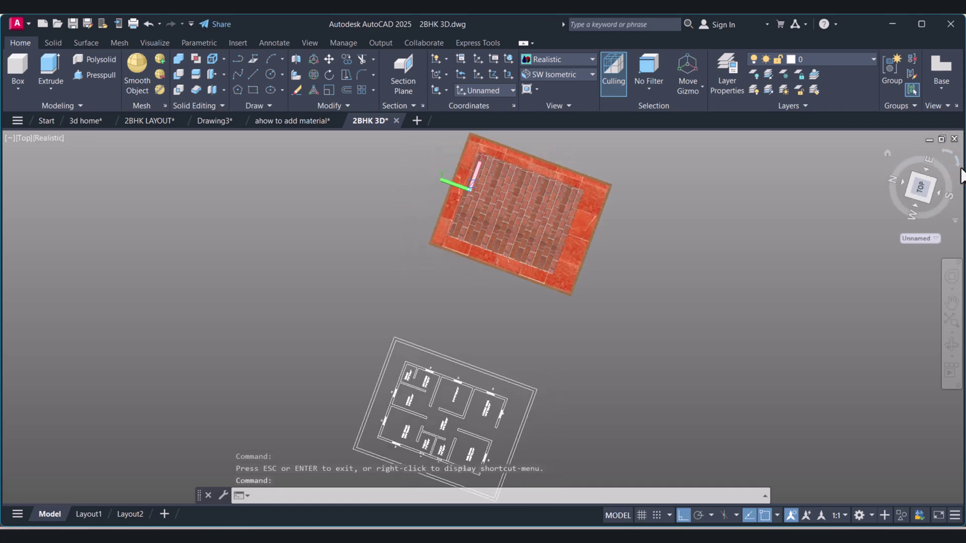
left_click(567, 63)
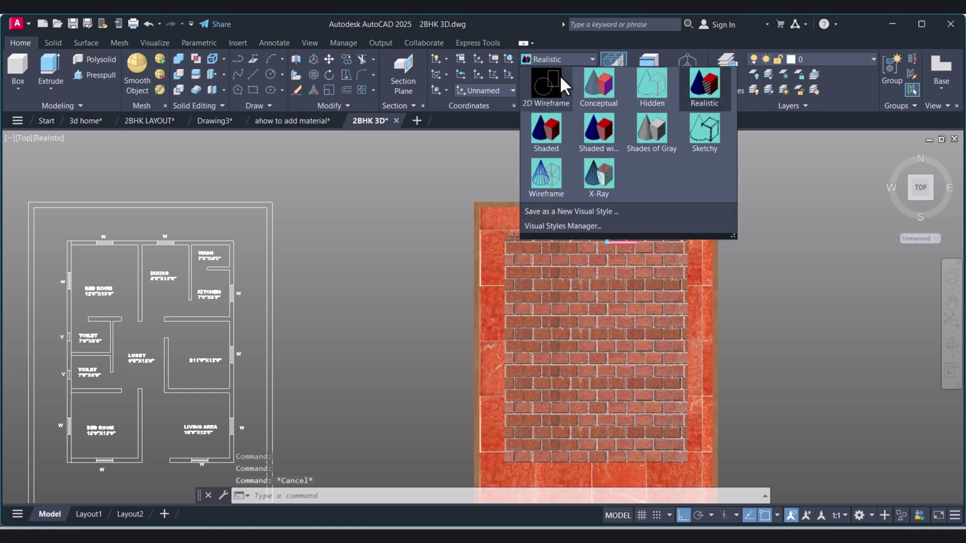
left_click(551, 79)
Mirror the rear parapet to the roof's front edge about an east-west line through the side edge's midpoint, keeping the original
scroll(583, 216, "up", 5)
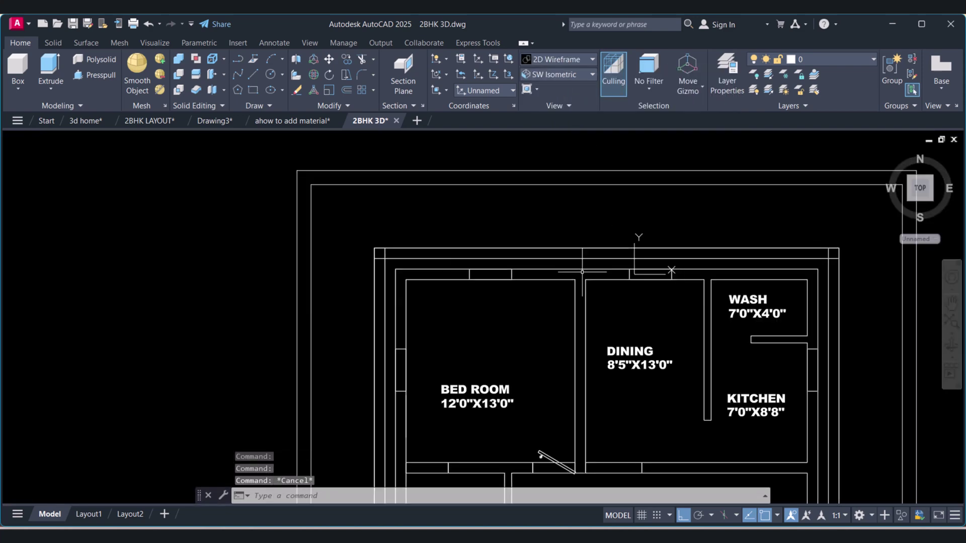
key("Return")
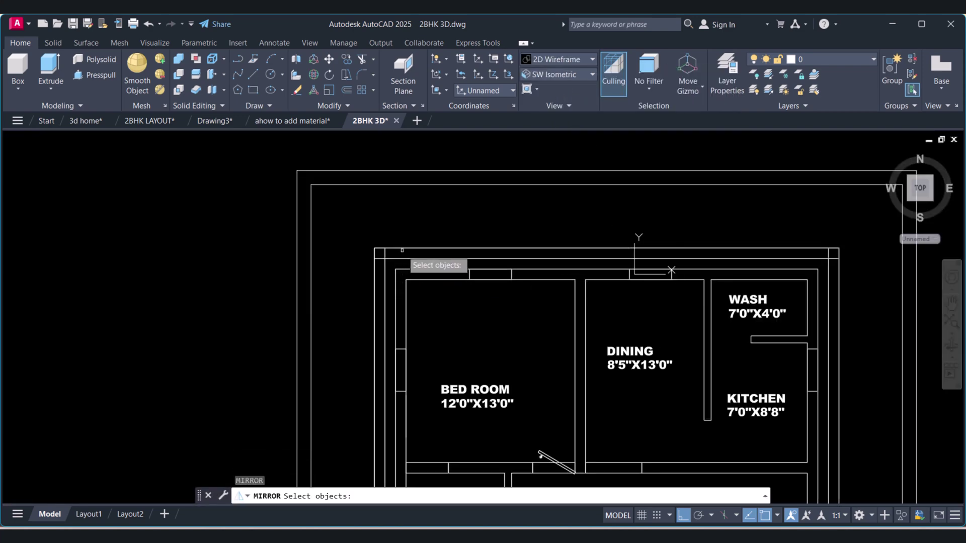
left_click(402, 249)
key("Return")
scroll(503, 251, "down", 3)
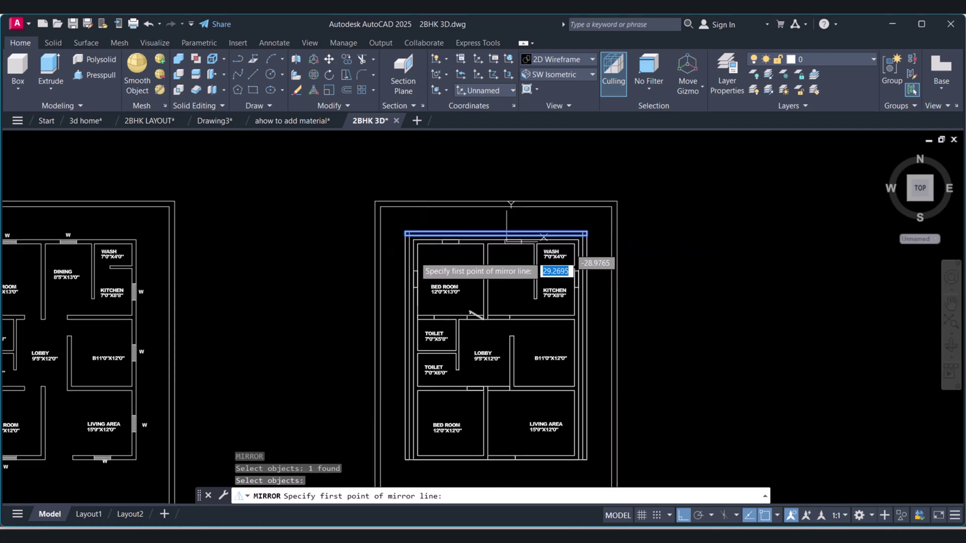
left_click(406, 345)
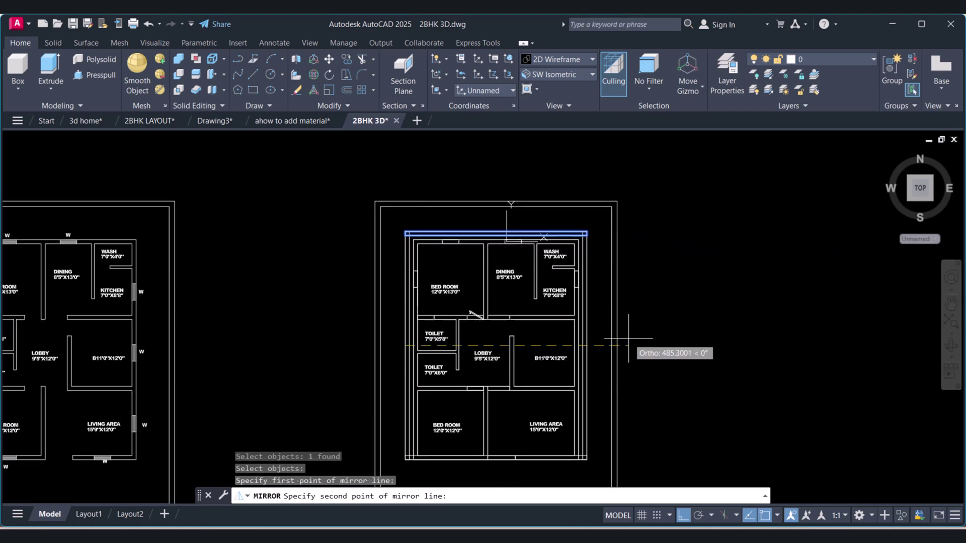
left_click(682, 329)
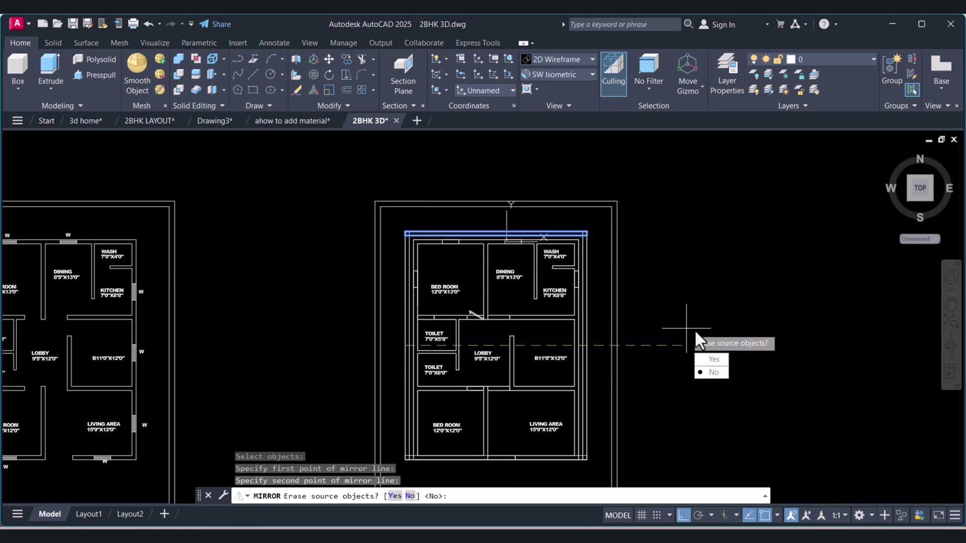
key("Return")
Show the house from the home view in the Realistic visual style and examine the front parapet
mouse_move(953, 168)
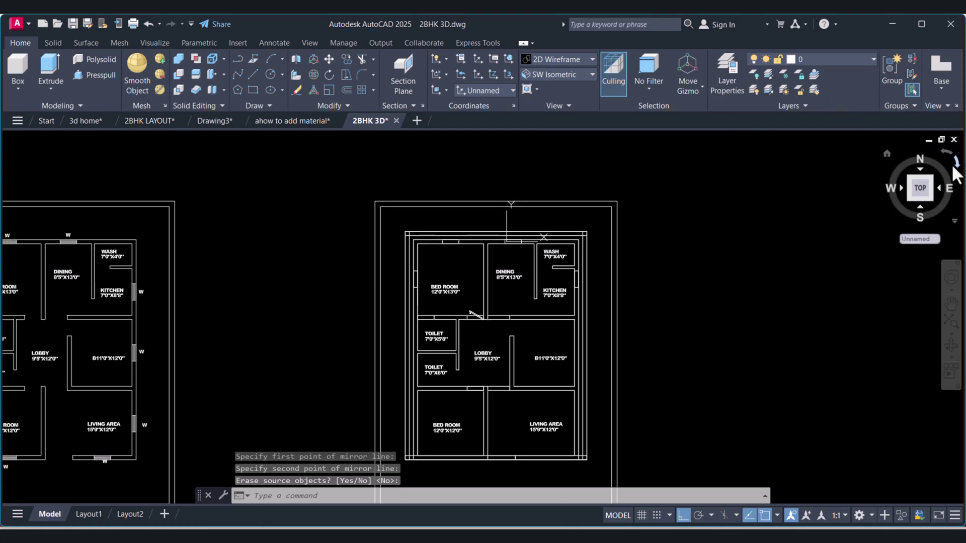
left_click(887, 154)
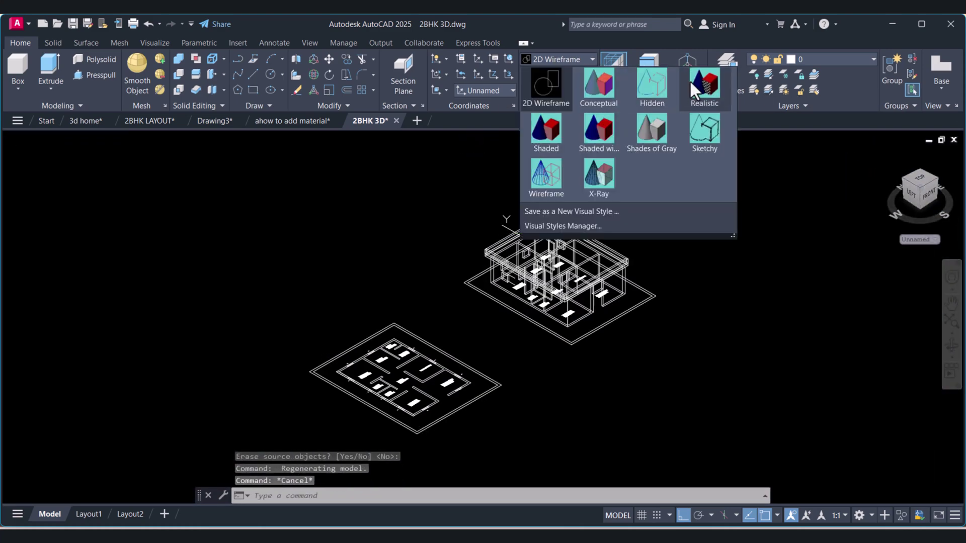
left_click(702, 83)
scroll(582, 266, "up", 8)
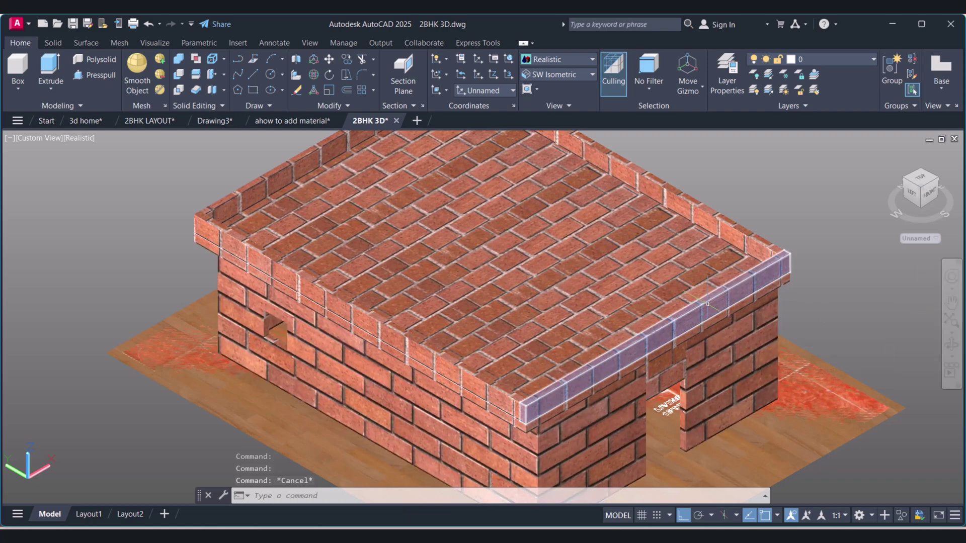
key("Escape")
scroll(640, 280, "down", 3)
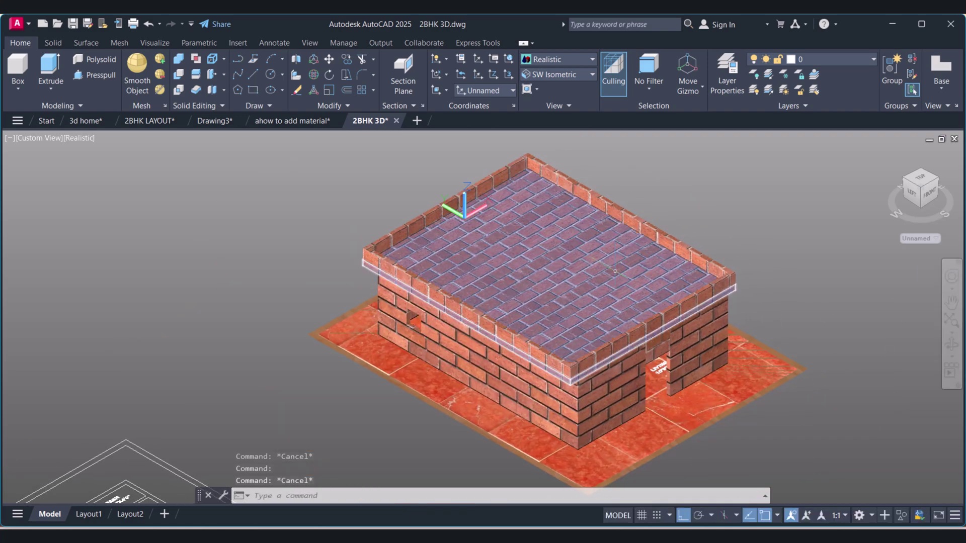
Union the four roof-edge parapets into one solid and select it to check the result
left_click(179, 58)
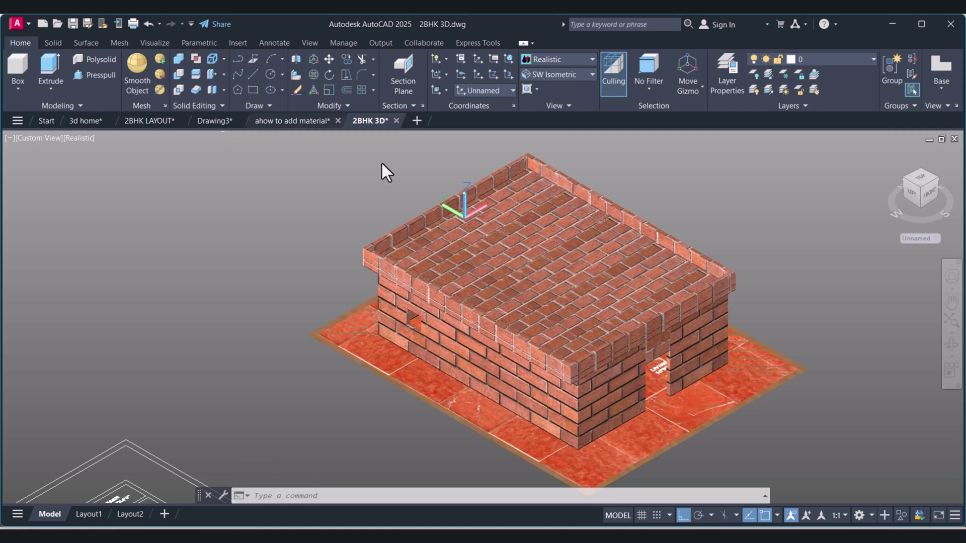
left_click(482, 320)
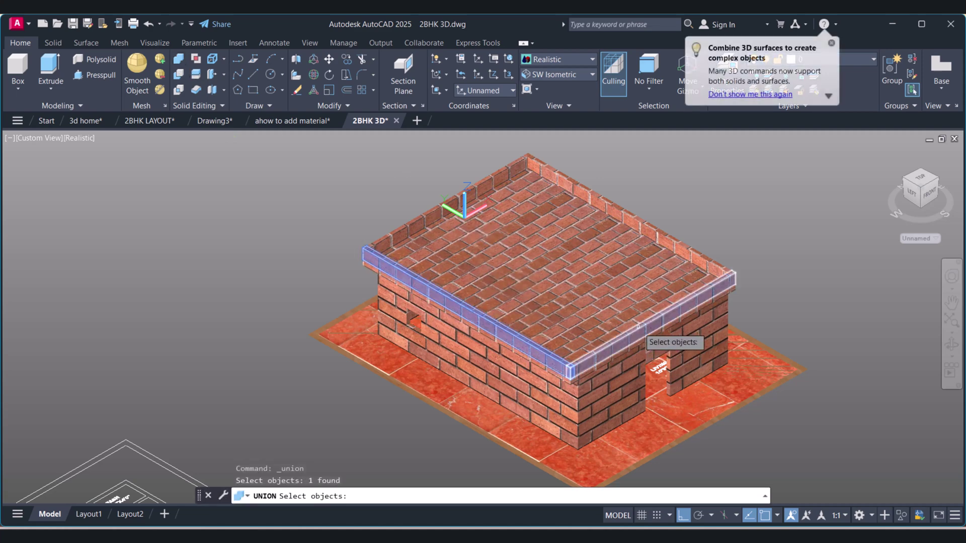
left_click(641, 332)
left_click(694, 248)
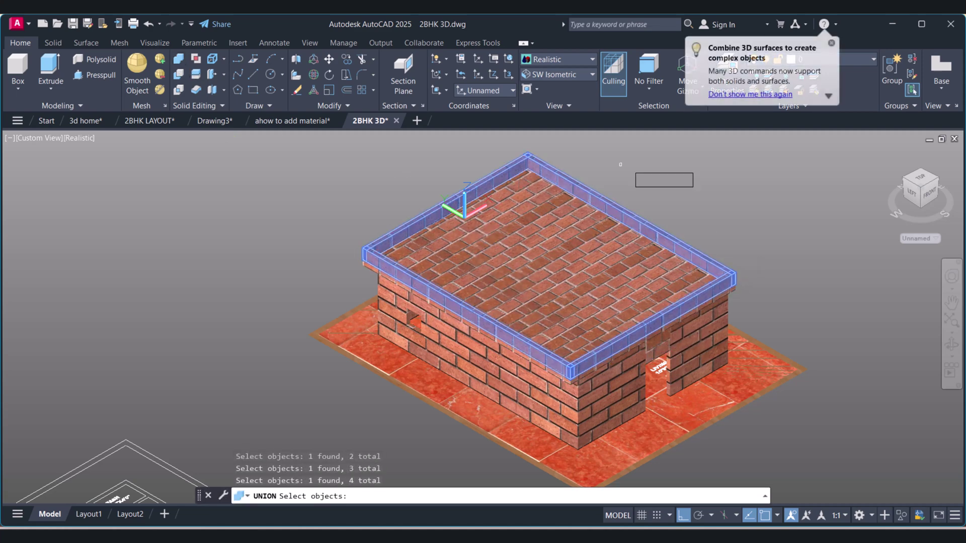
key("Return")
key("Escape")
left_click(590, 307)
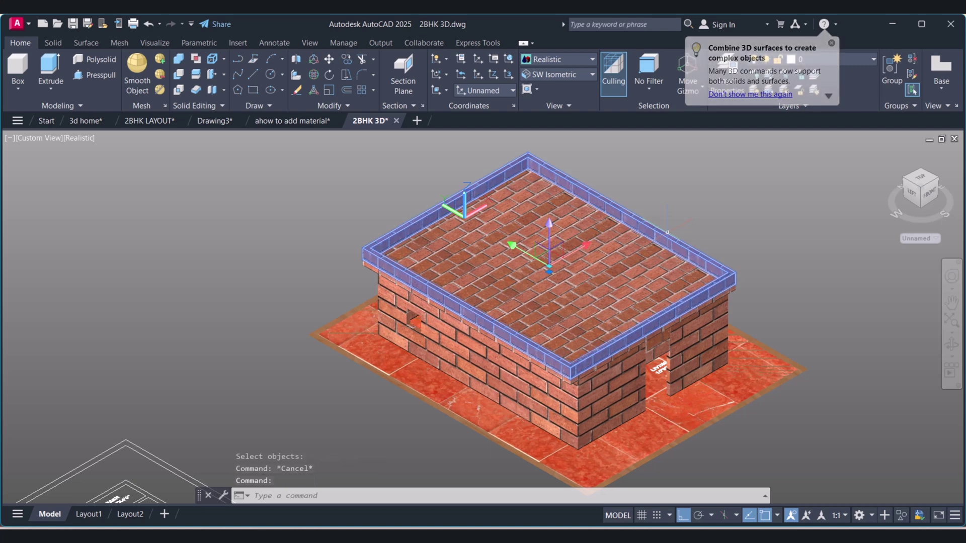
Assign the Running - Glazed Blue material to the joined roof parapet through its object properties
key("Escape")
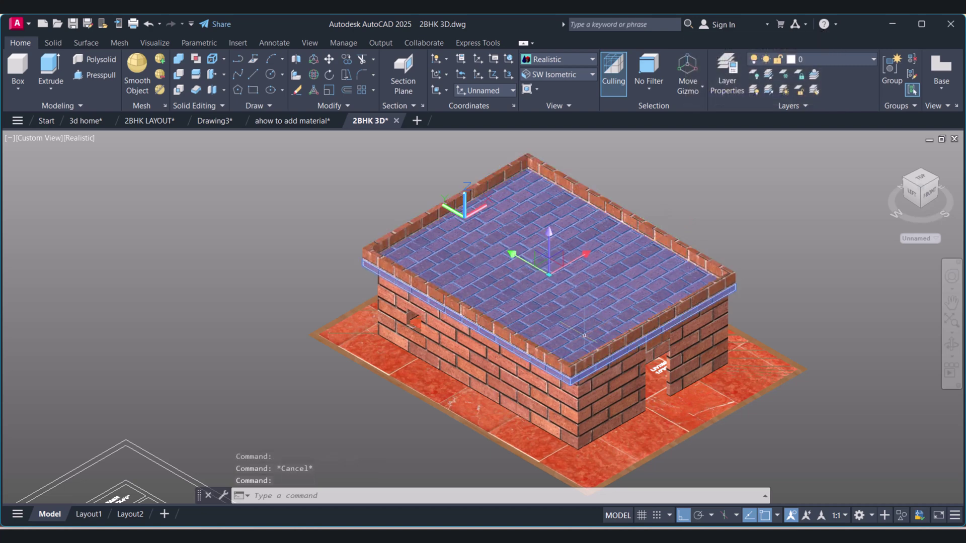
left_click(567, 366)
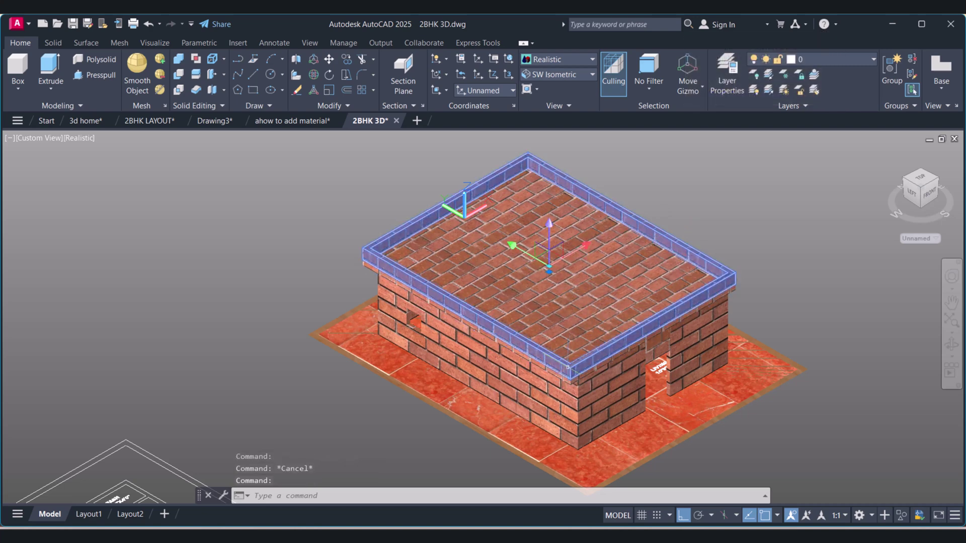
type("CH")
key("Return")
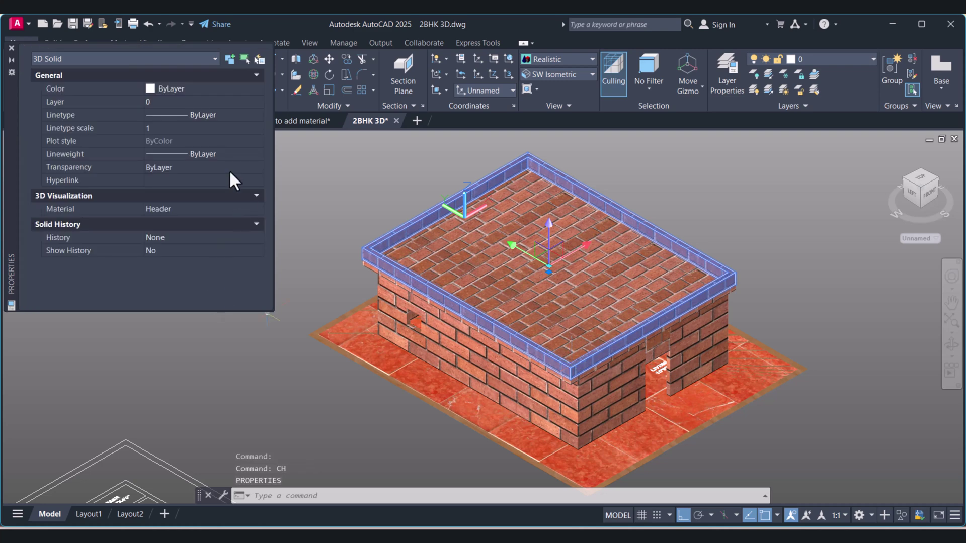
left_click(180, 204)
left_click(180, 204)
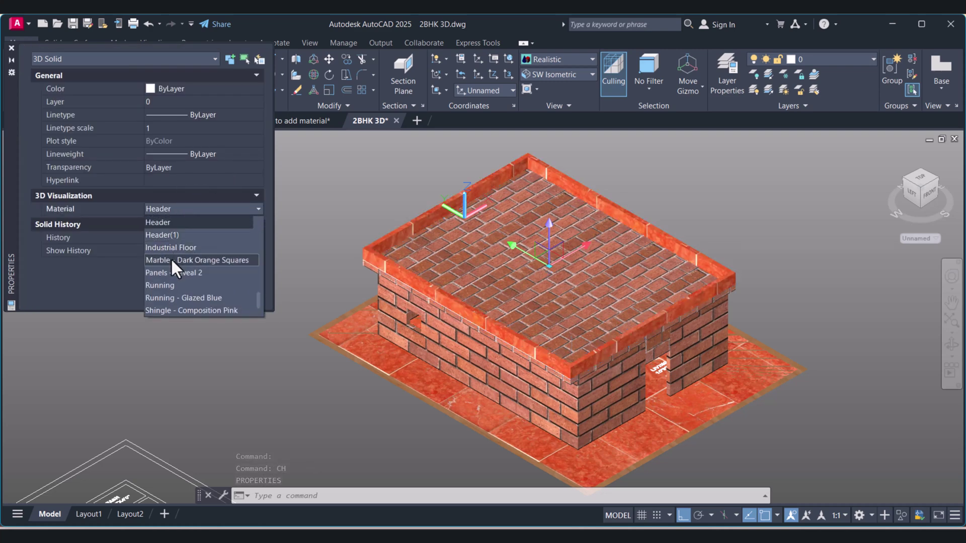
left_click(159, 298)
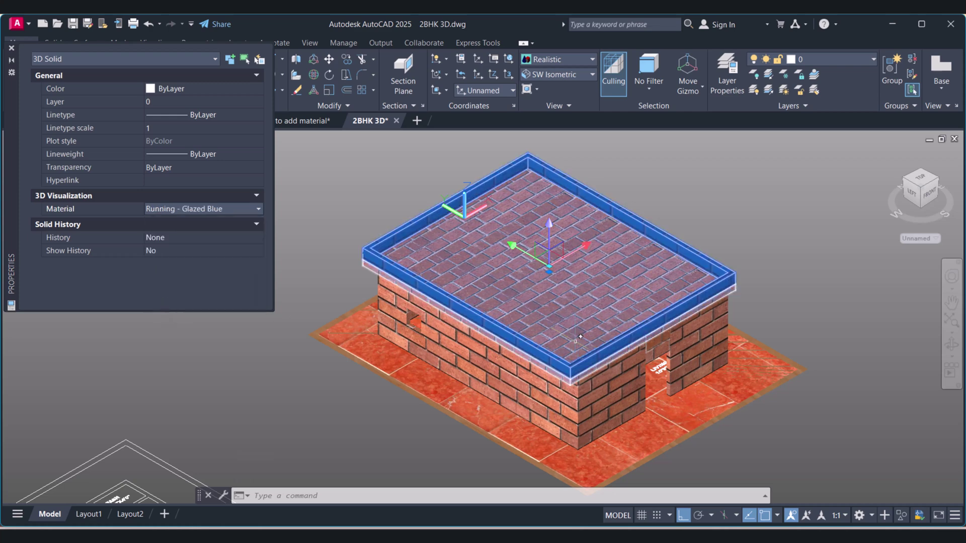
key("Escape")
Orbit around the house to examine the parapet's material against the brick roof and walls, and close the object properties
scroll(582, 347, "up", 3)
left_click(952, 348)
left_click_drag(749, 336, 675, 304)
key("Escape")
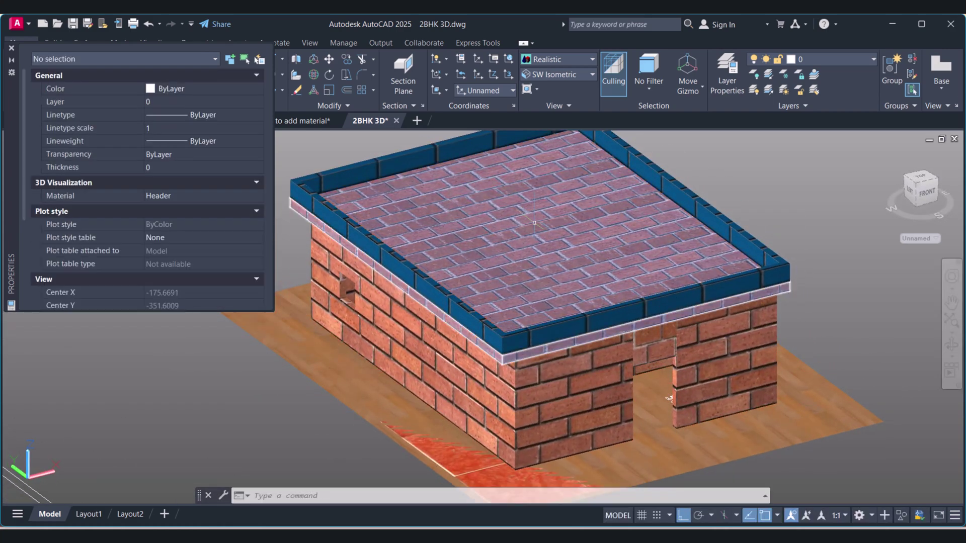
scroll(579, 301, "down", 3)
scroll(587, 319, "up", 3)
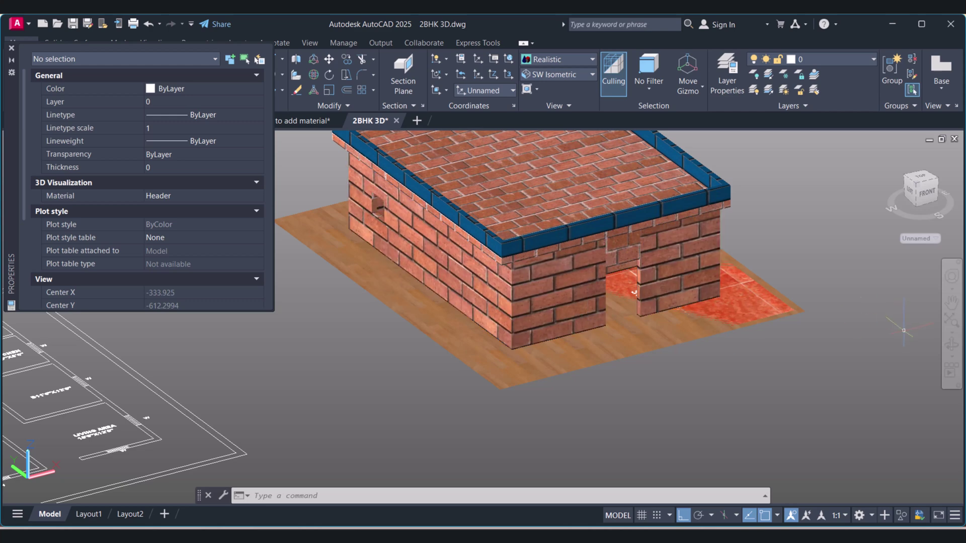
left_click(952, 347)
key("Escape")
left_click(11, 48)
scroll(493, 320, "down", 2)
mouse_move(493, 320)
middle_mouse_down("shift")
mouse_move(464, 287)
mouse_move(502, 316)
middle_mouse_up("shift")
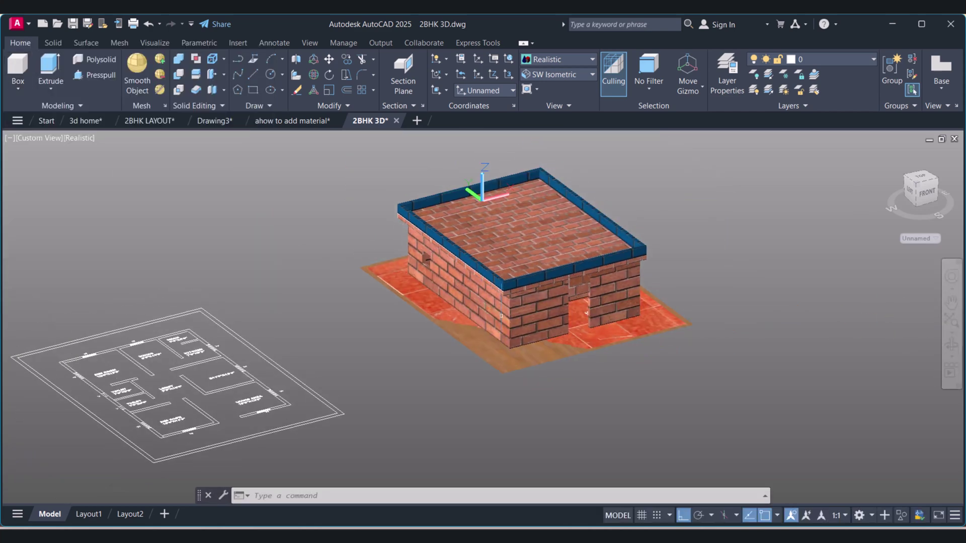